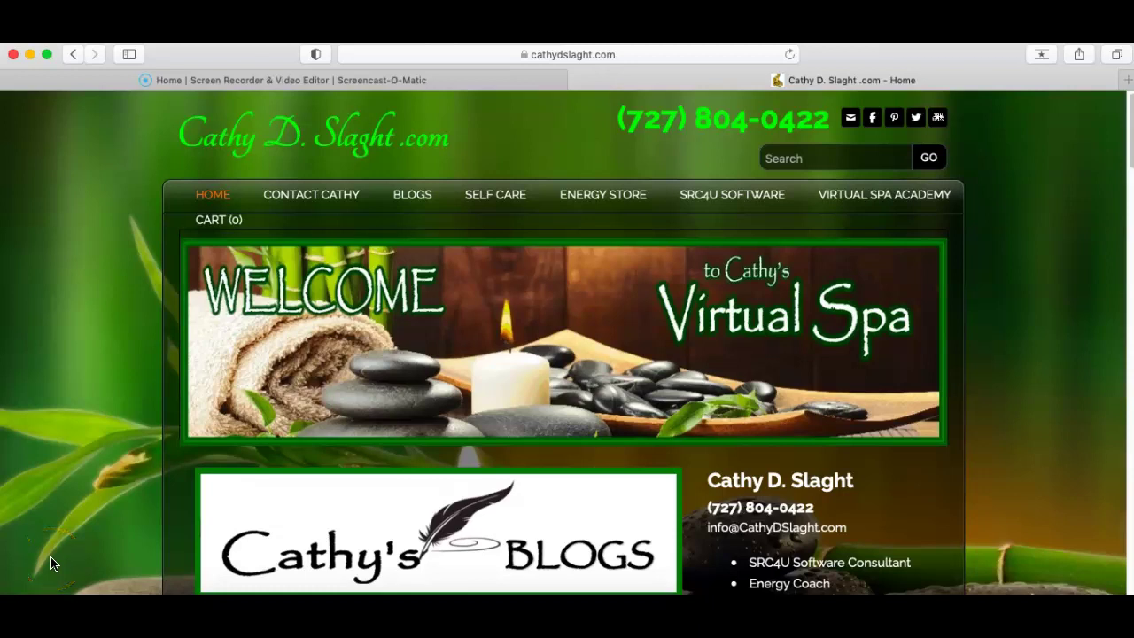
# Raise the volume and scroll the cathydslaght.com home page down to the LIVE Zoom Call Link 'CLICK HERE'
pyautogui.press('XF86AudioRaiseVolume')
pyautogui.scroll(-8, 51, 564)
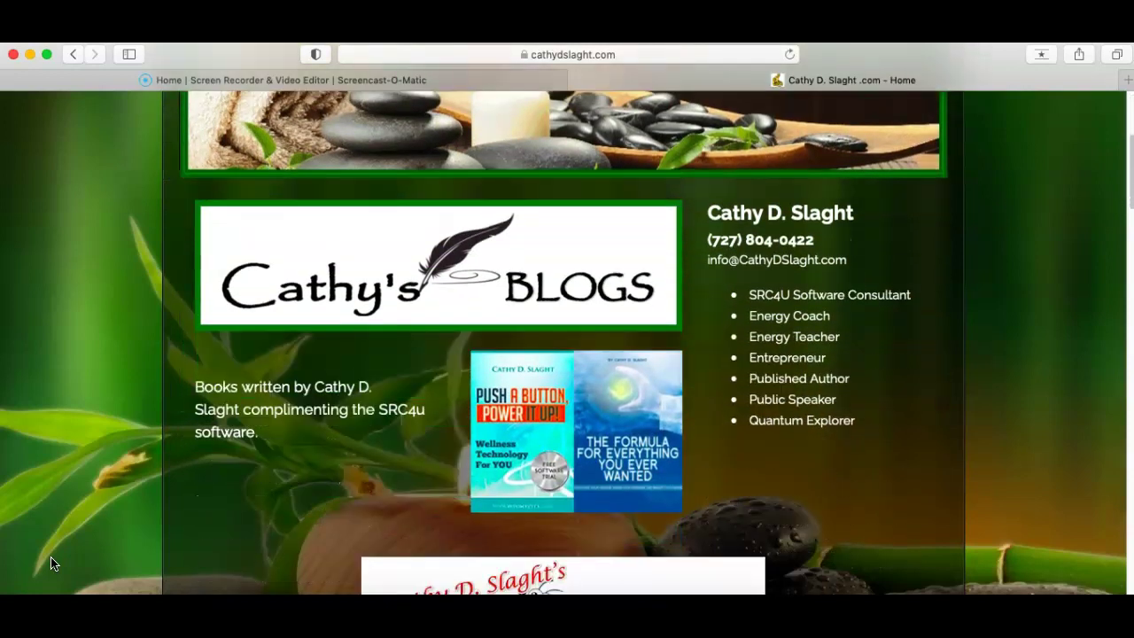
pyautogui.scroll(-4, 50, 563)
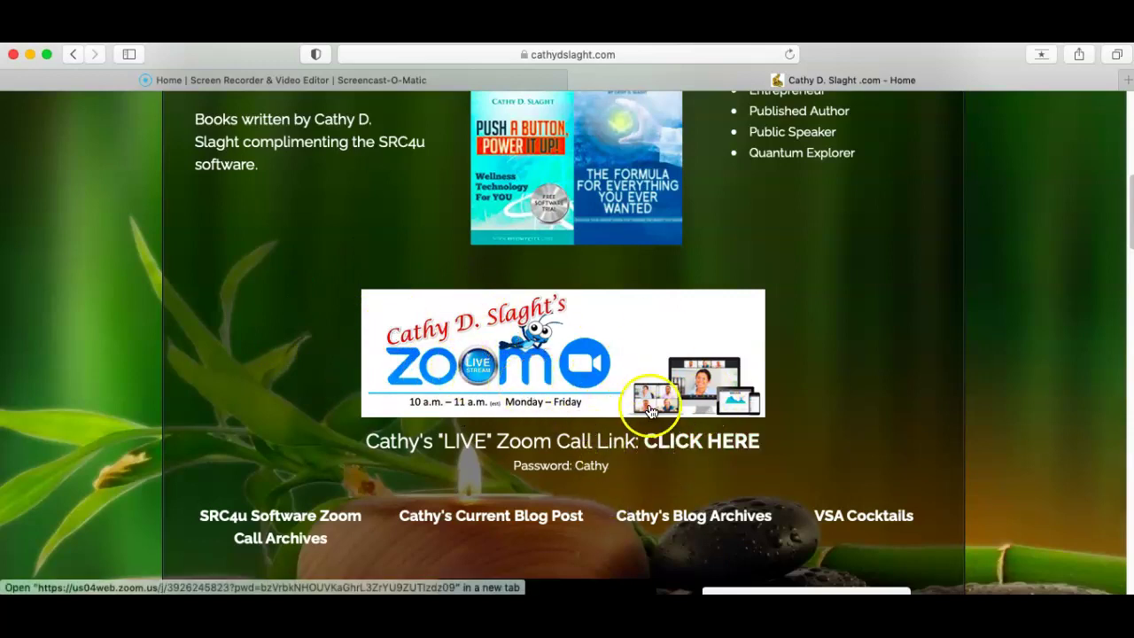
# Open the live call link in zoom.us.app, enter the meeting passcode, and join without video
pyautogui.click(695, 453)
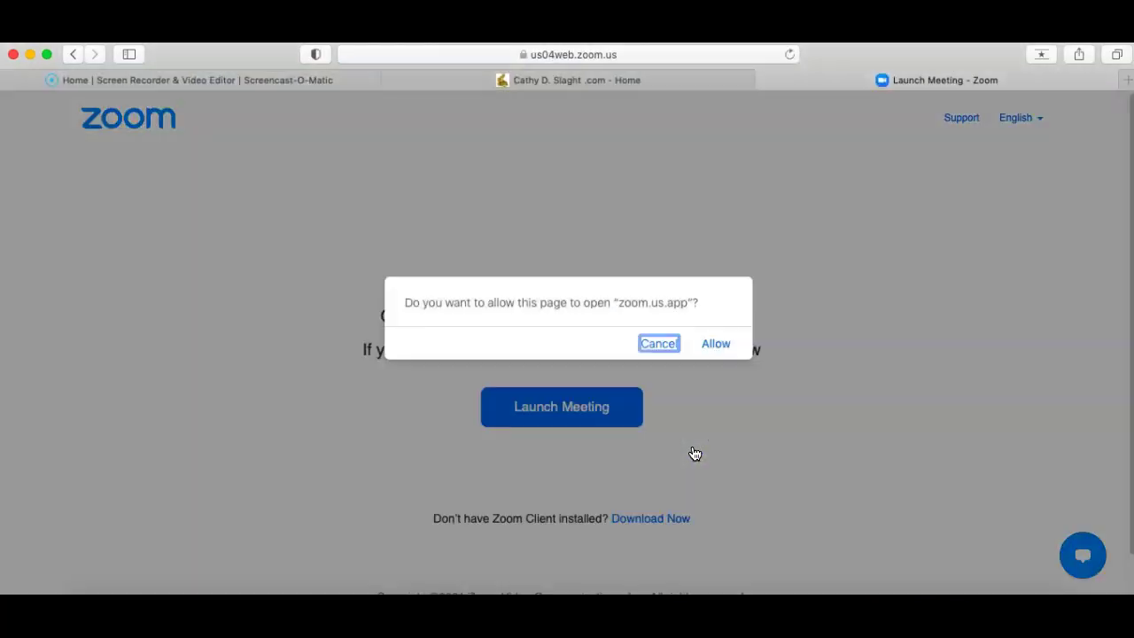
pyautogui.click(719, 345)
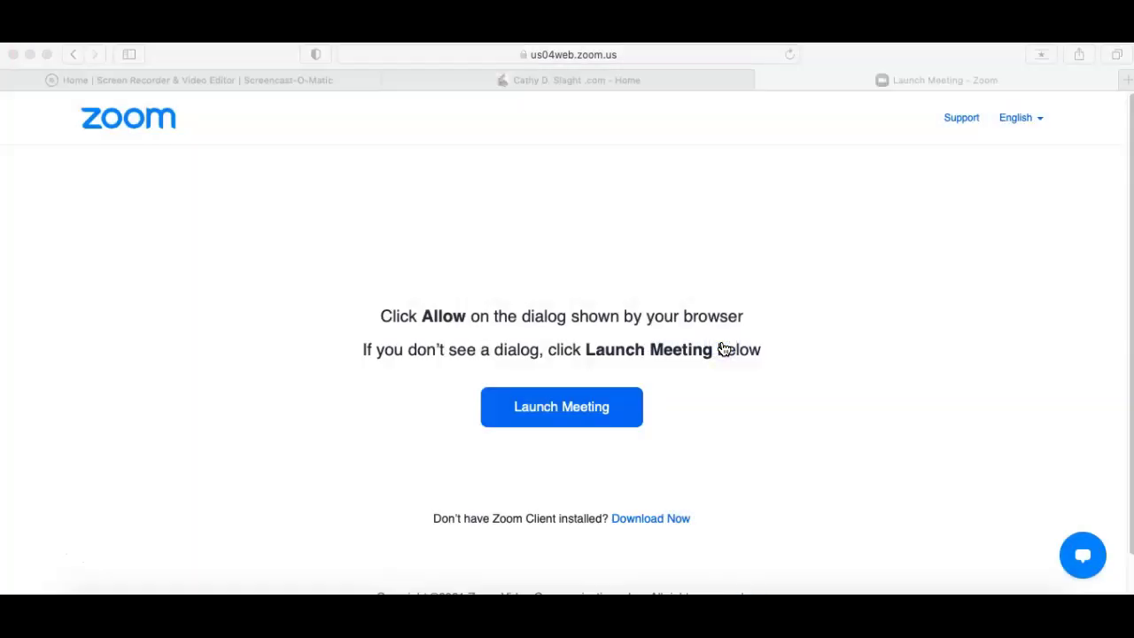
pyautogui.click(671, 307)
pyautogui.write('•••••')
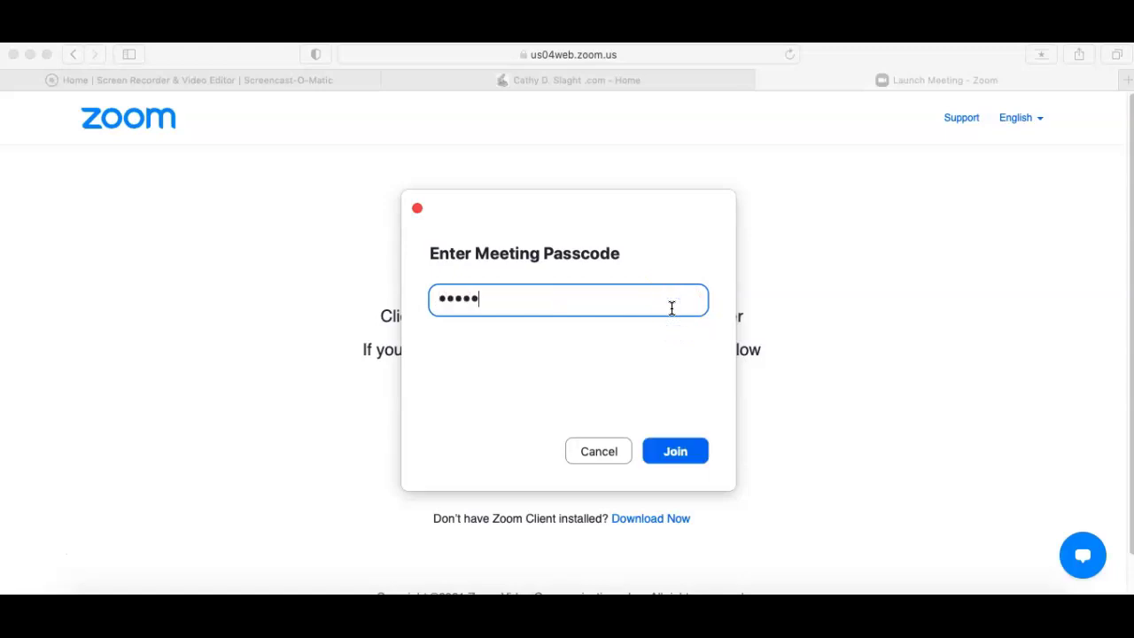
pyautogui.click(666, 454)
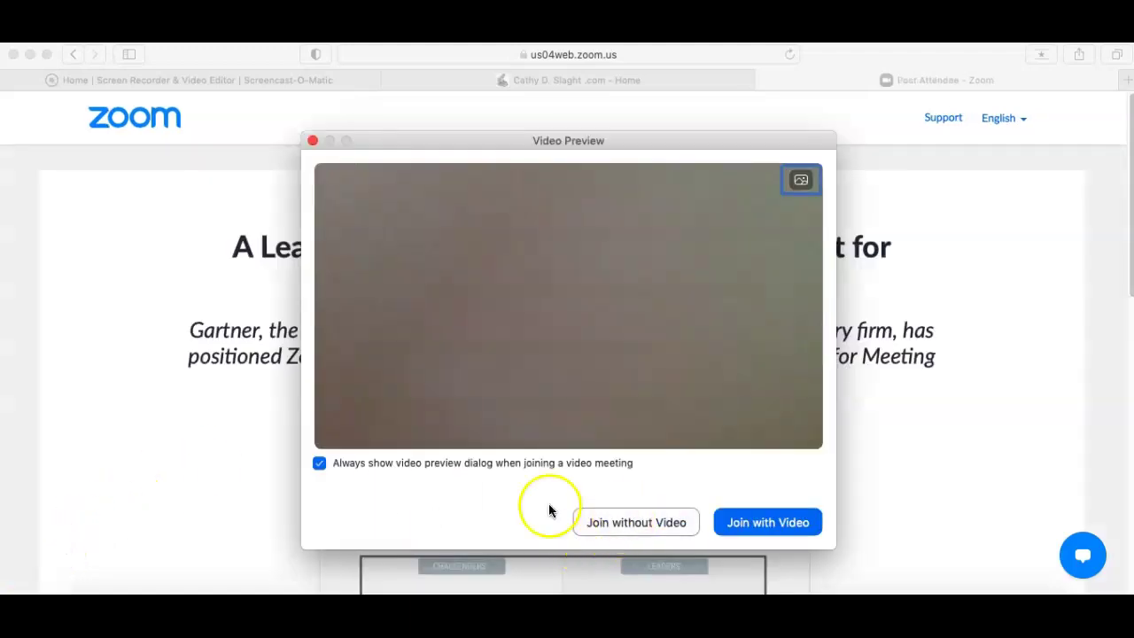
pyautogui.click(621, 523)
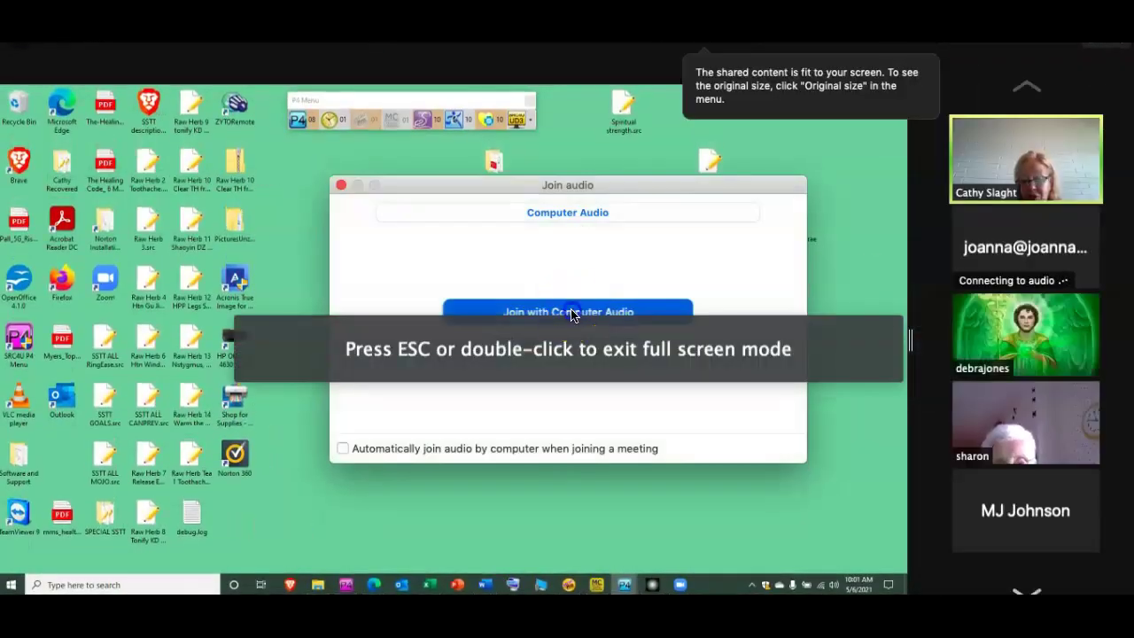
# Join with computer audio, exit full screen, rename a participant to their first name, and use Side-by-side: Speaker
pyautogui.click(570, 306)
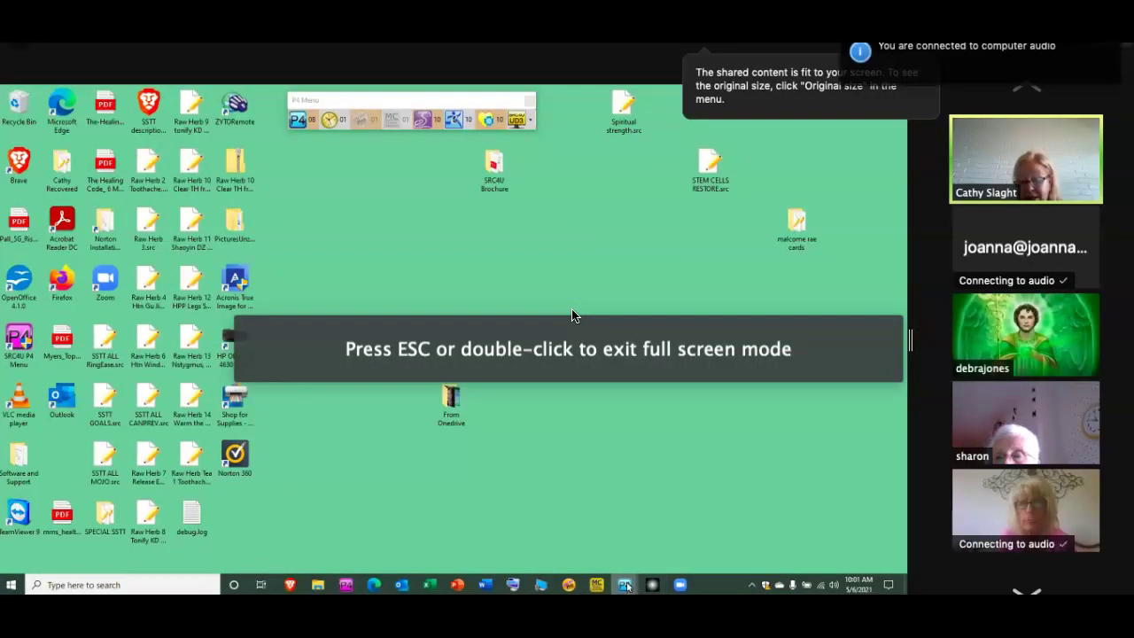
pyautogui.press('Escape')
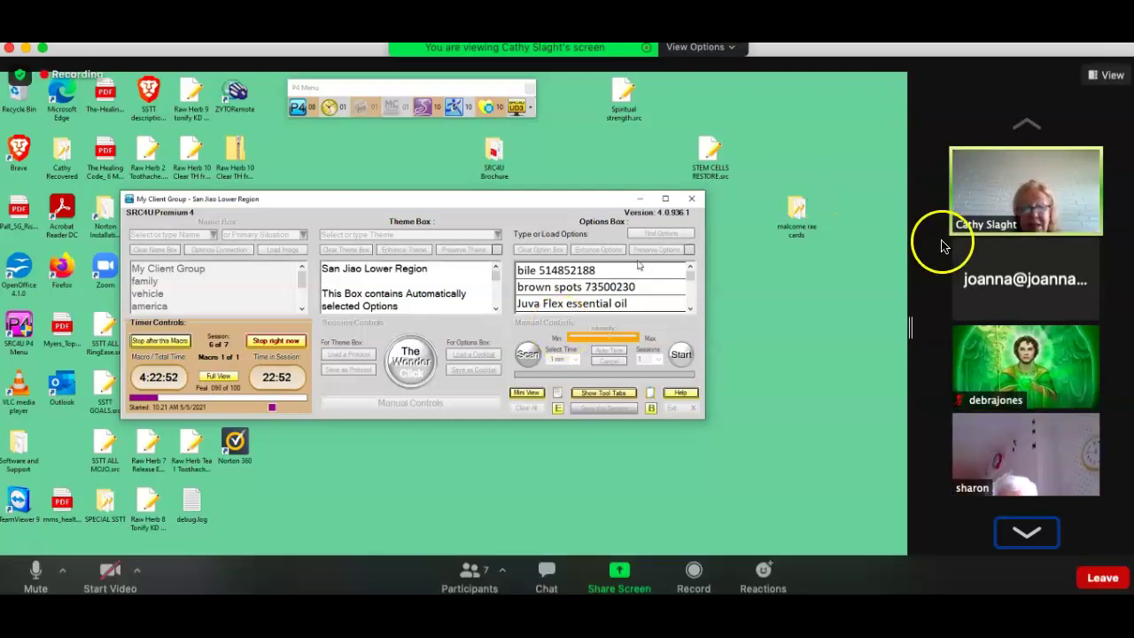
pyautogui.moveTo(1091, 273)
pyautogui.click(1089, 248)
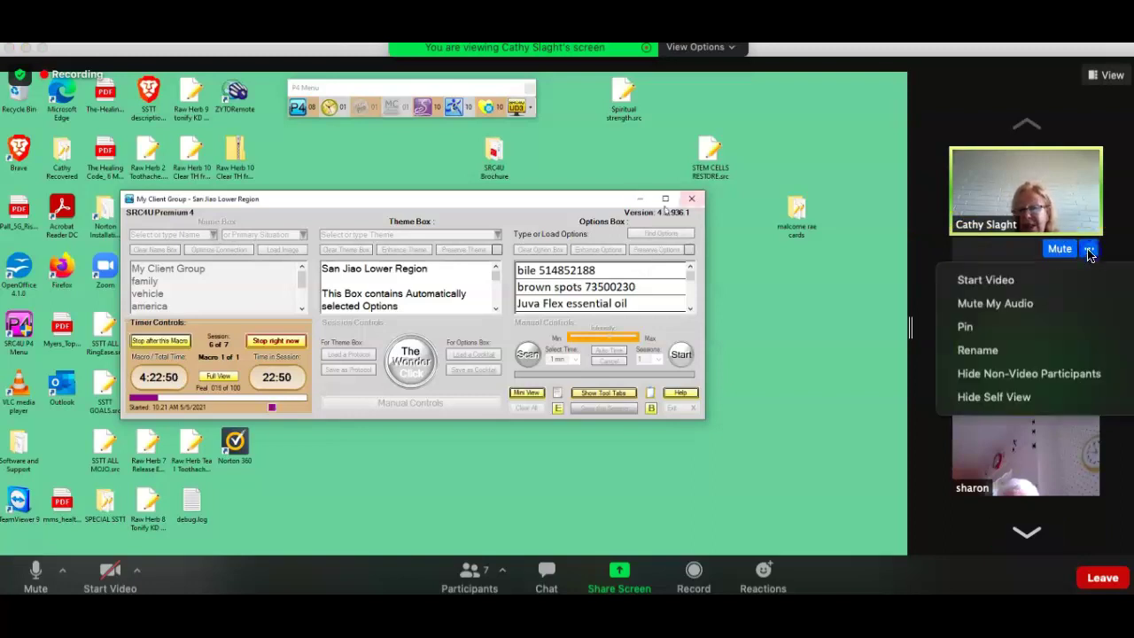
pyautogui.click(1016, 349)
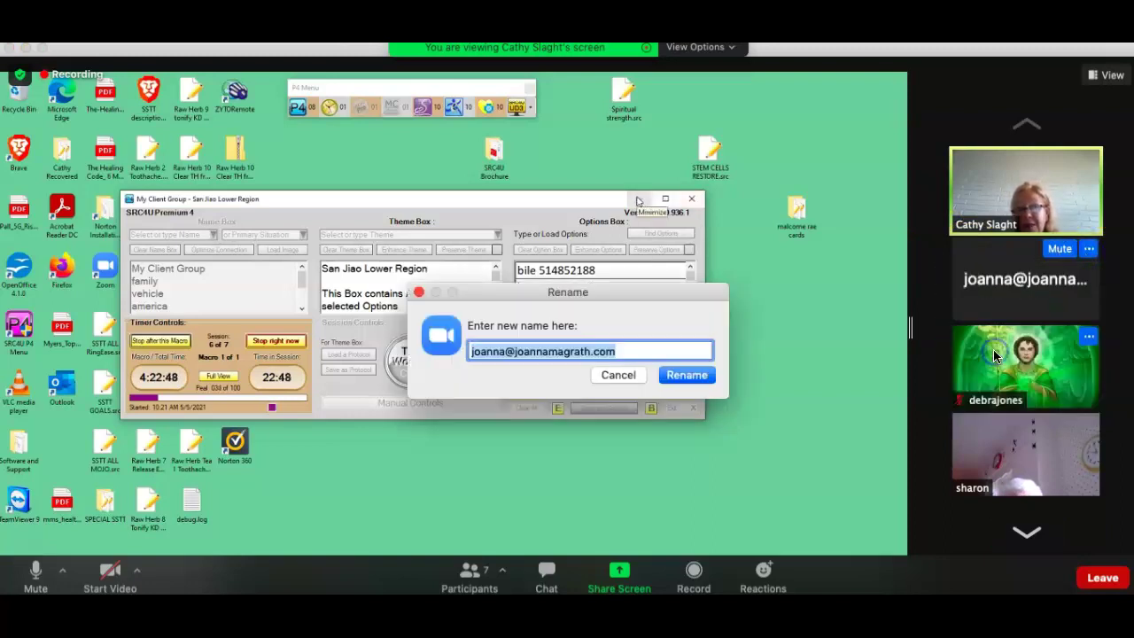
pyautogui.write('Joanna')
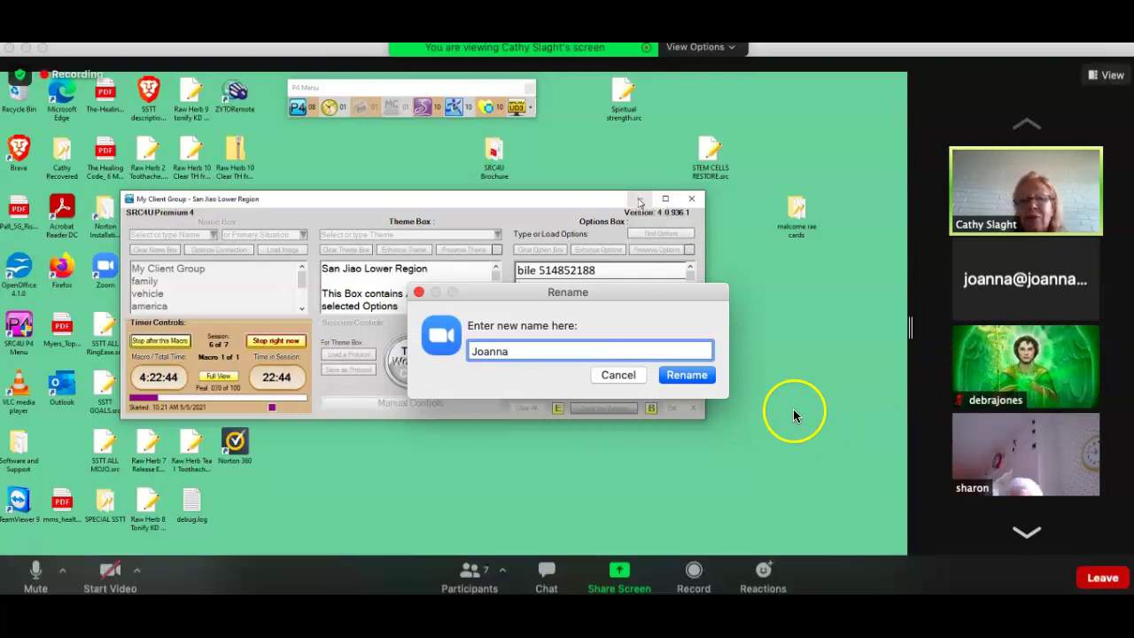
pyautogui.click(710, 376)
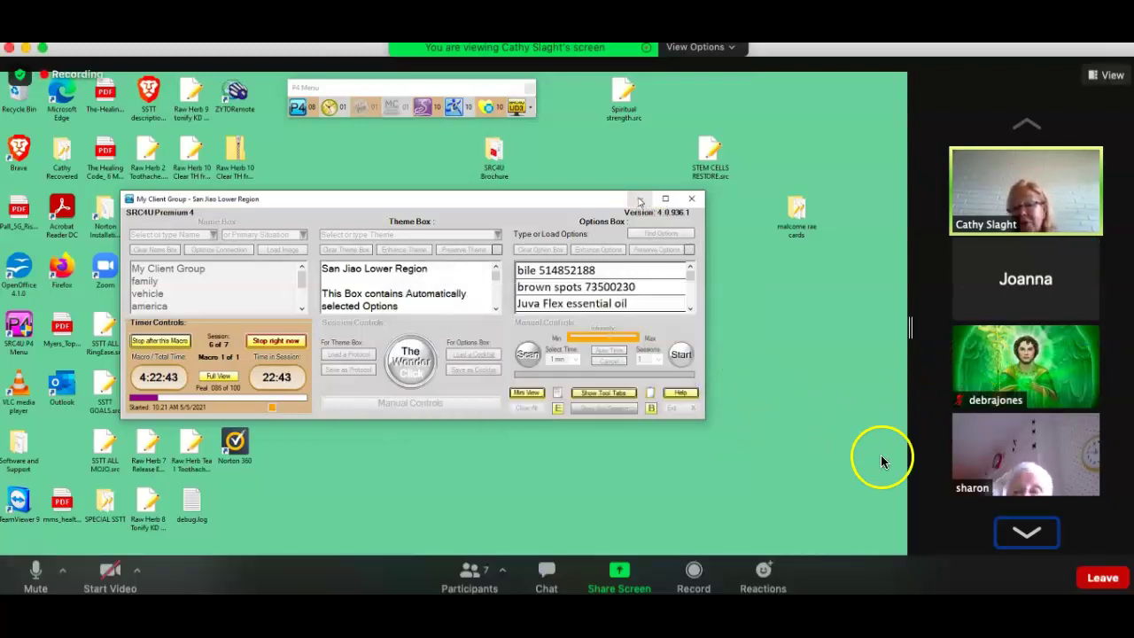
pyautogui.click(1111, 76)
pyautogui.click(1096, 132)
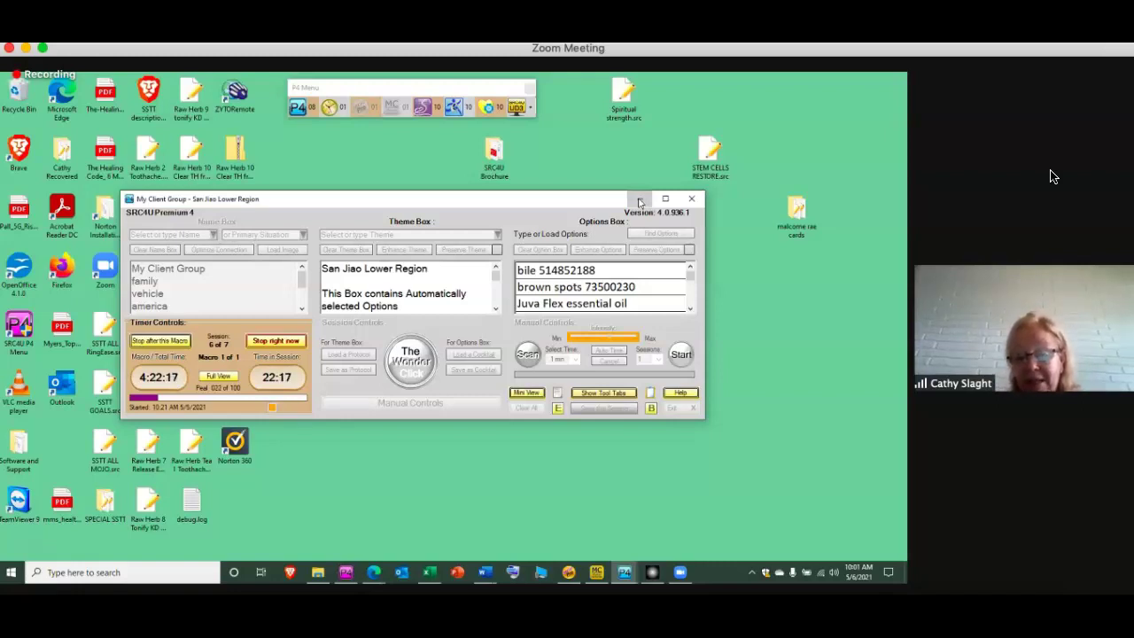
# Minimize the San Jiao session window and show Word's Document7 from its 'Benefits to knowing God' list
pyautogui.click(640, 200)
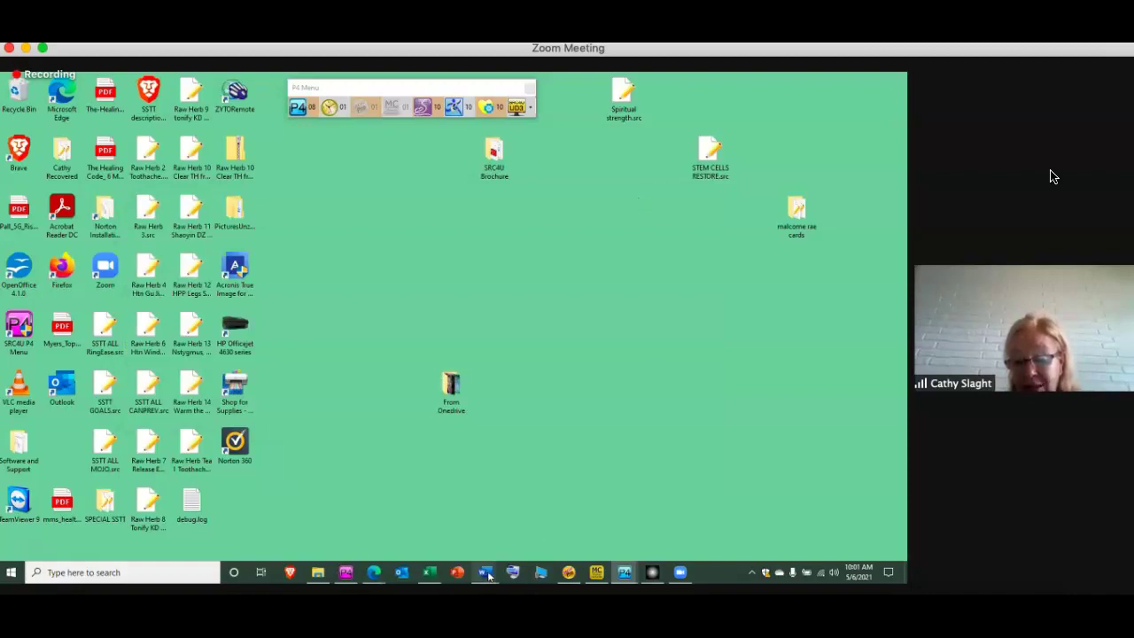
pyautogui.moveTo(488, 576)
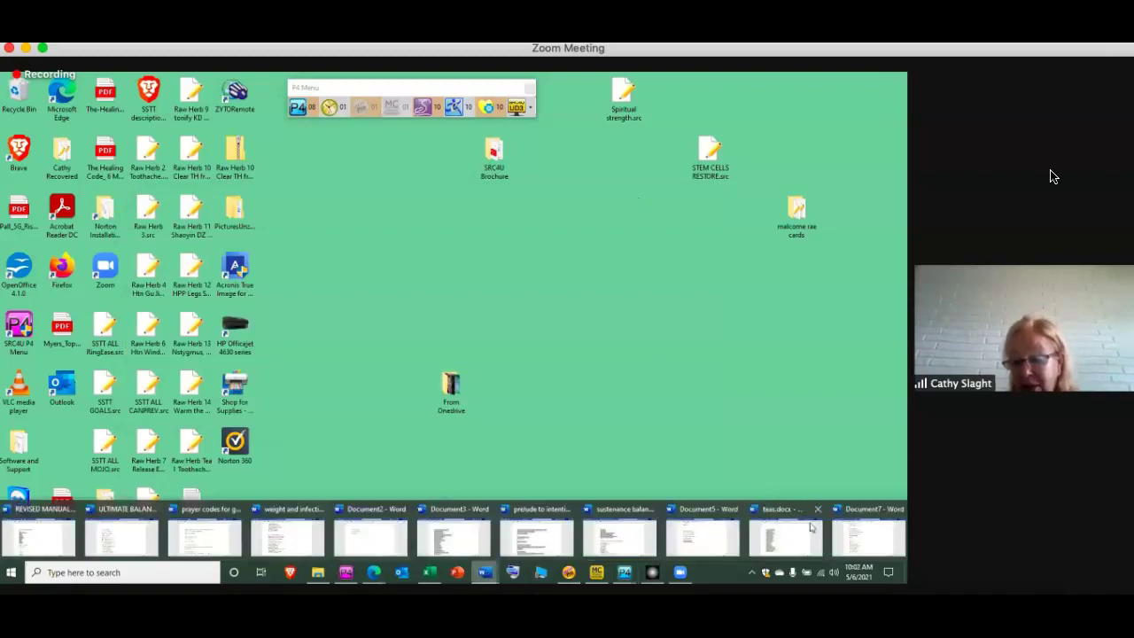
pyautogui.click(875, 536)
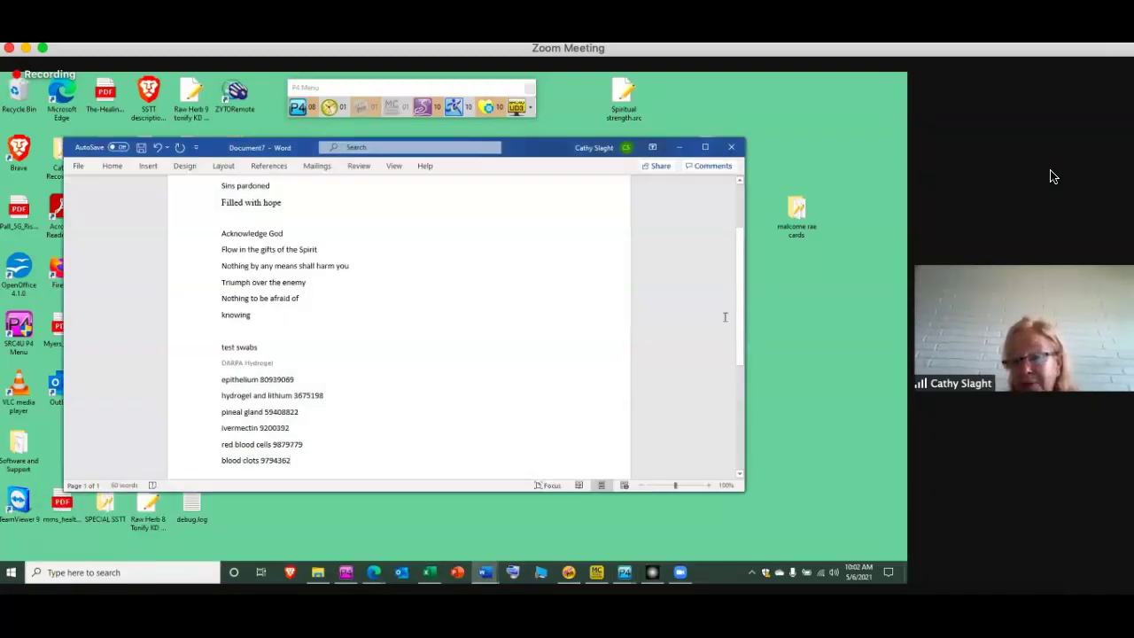
pyautogui.moveTo(744, 353); pyautogui.dragTo(727, 254)
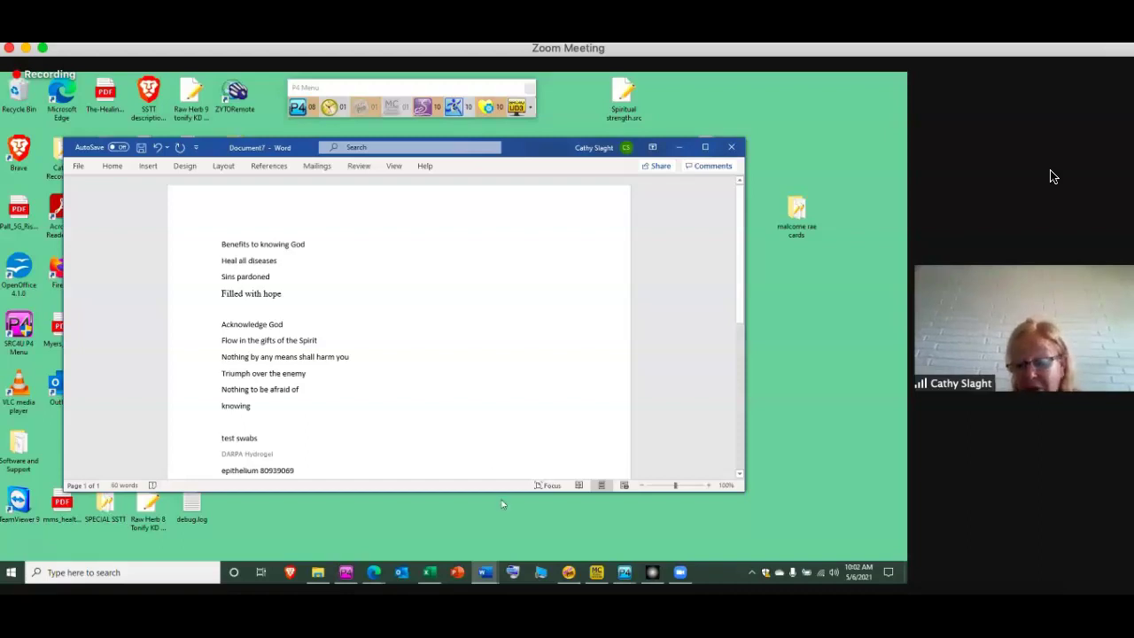
# Start a 9-hour Recharger Balance session for My Client Group, then minimize the Recharger window
pyautogui.click(569, 573)
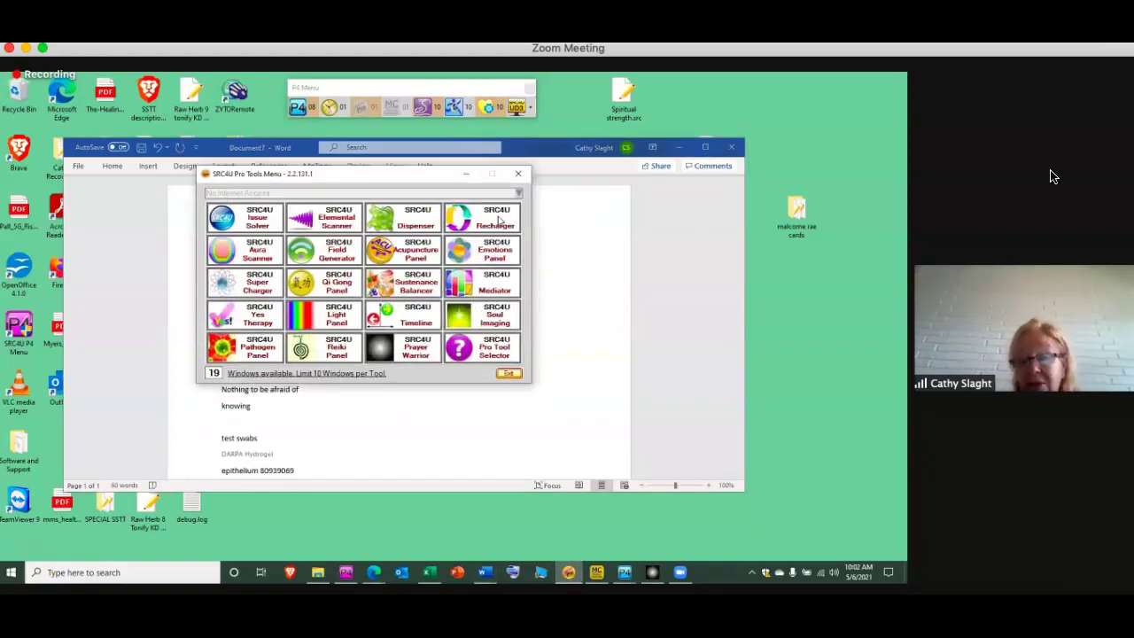
pyautogui.click(497, 218)
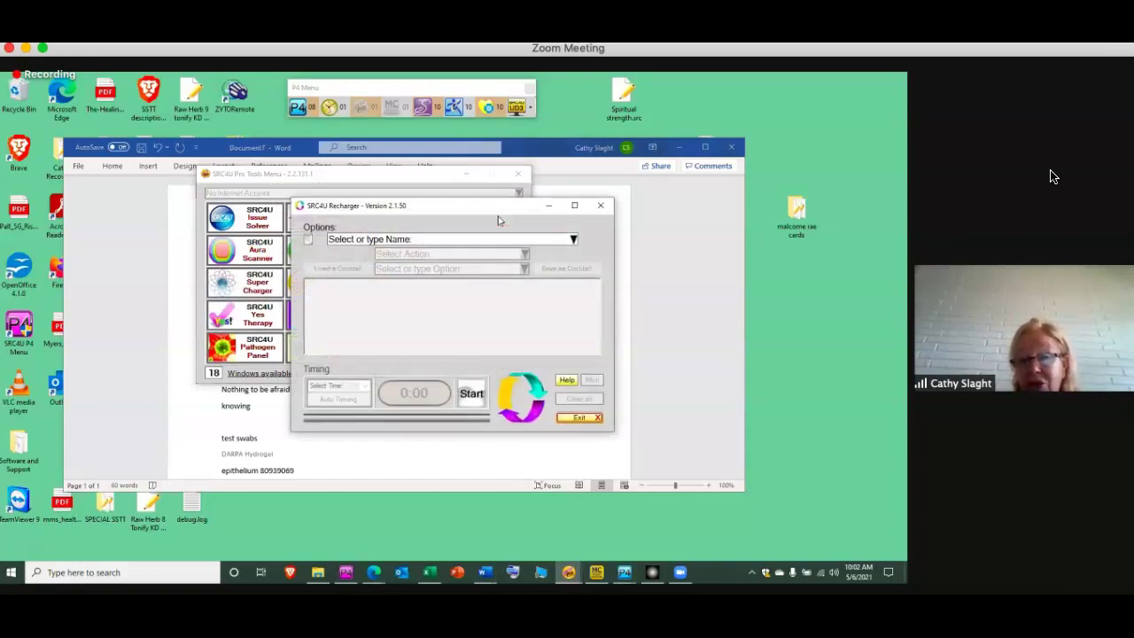
pyautogui.click(573, 241)
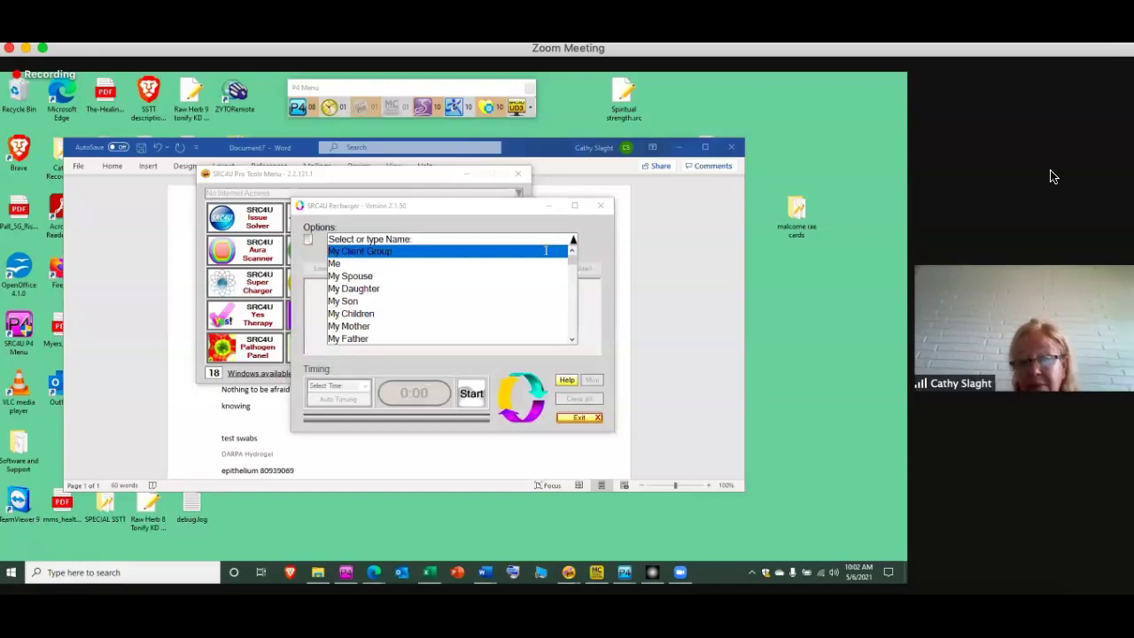
pyautogui.click(546, 251)
pyautogui.click(526, 255)
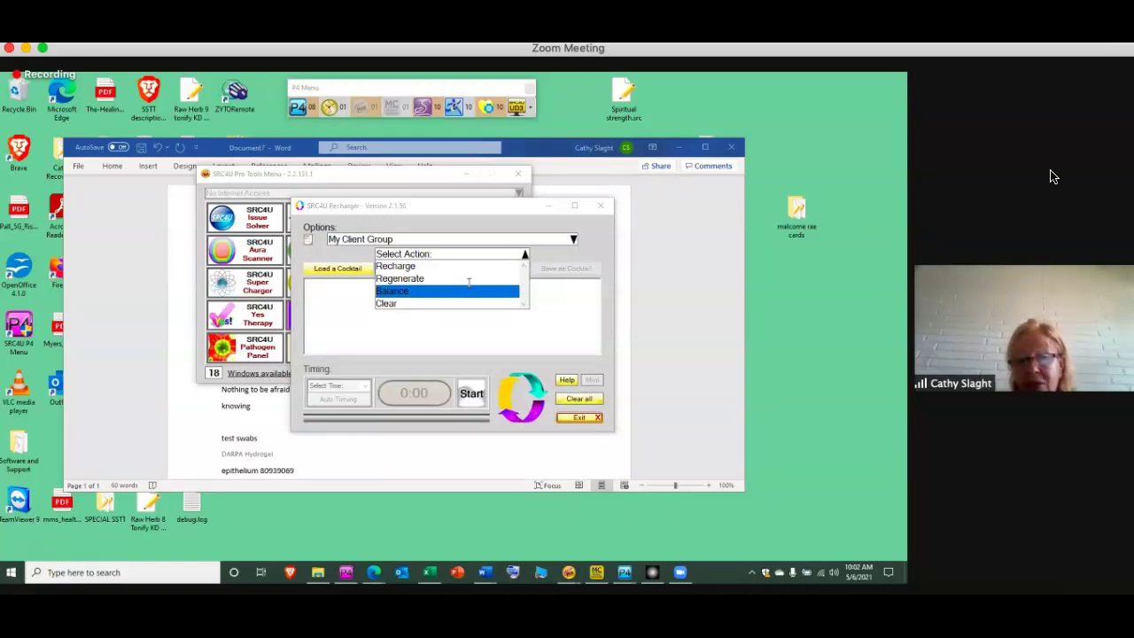
pyautogui.click(469, 285)
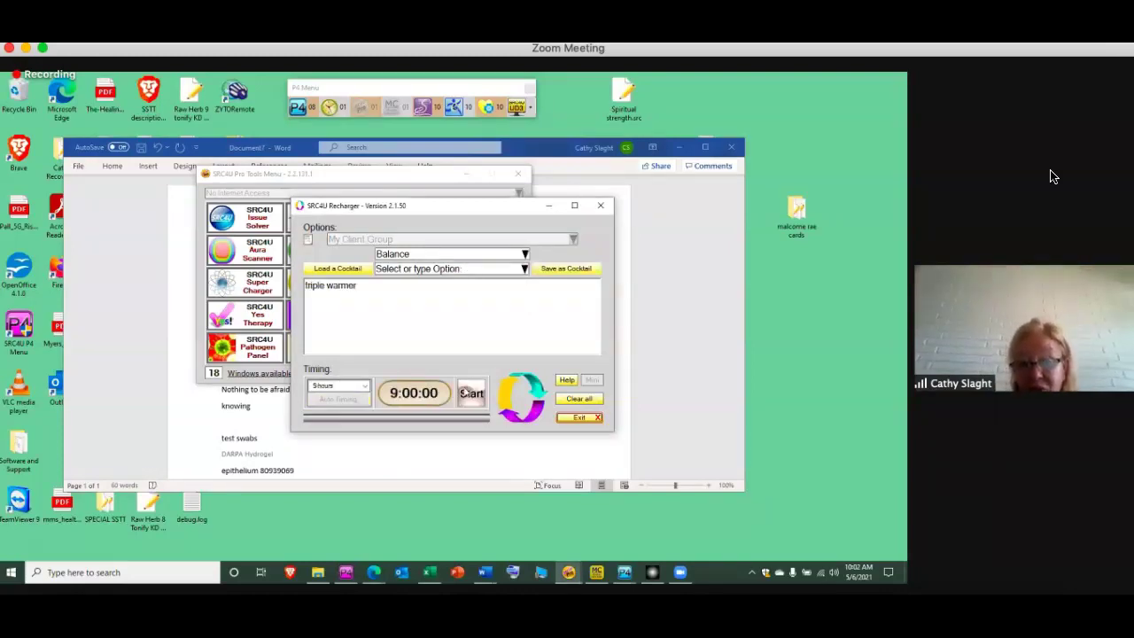
pyautogui.click(471, 393)
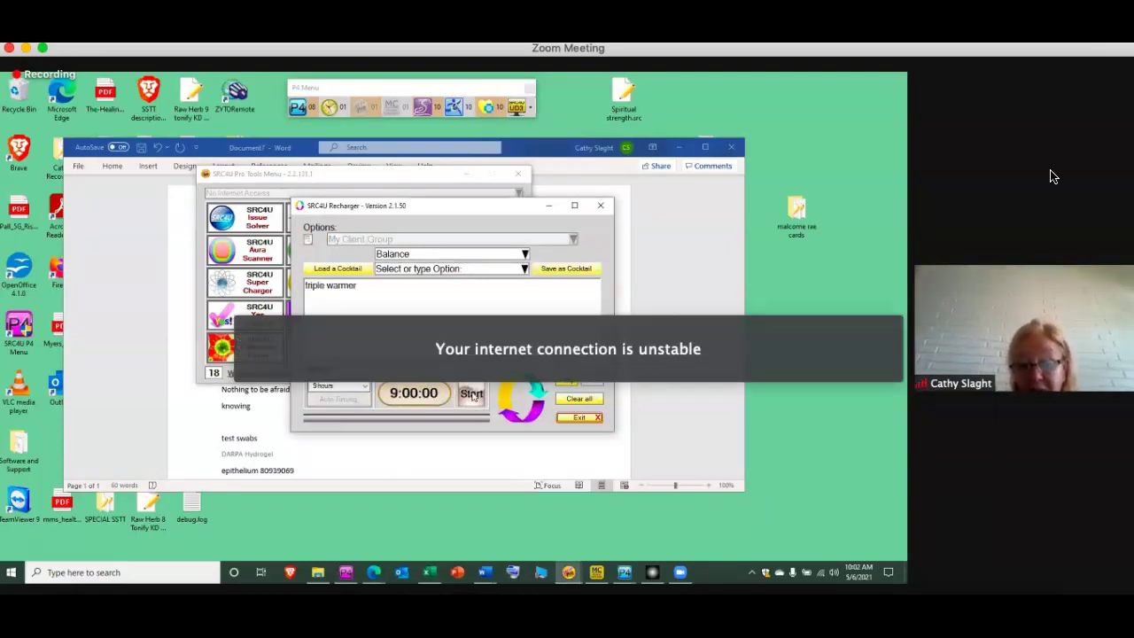
pyautogui.click(548, 208)
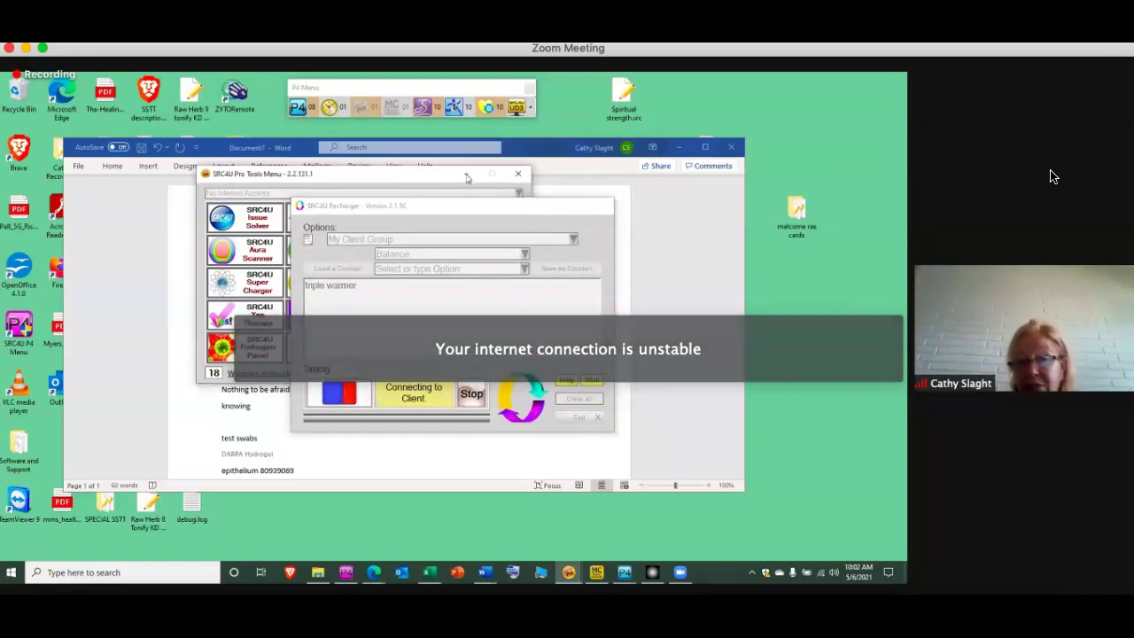
pyautogui.click(467, 178)
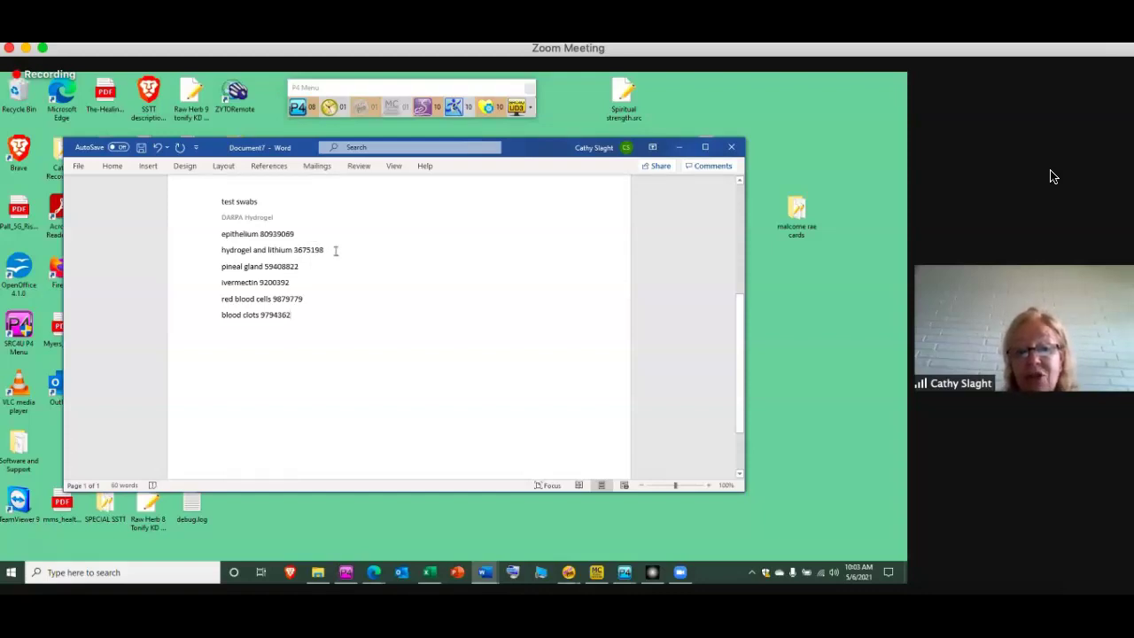
pyautogui.moveTo(1113, 140)
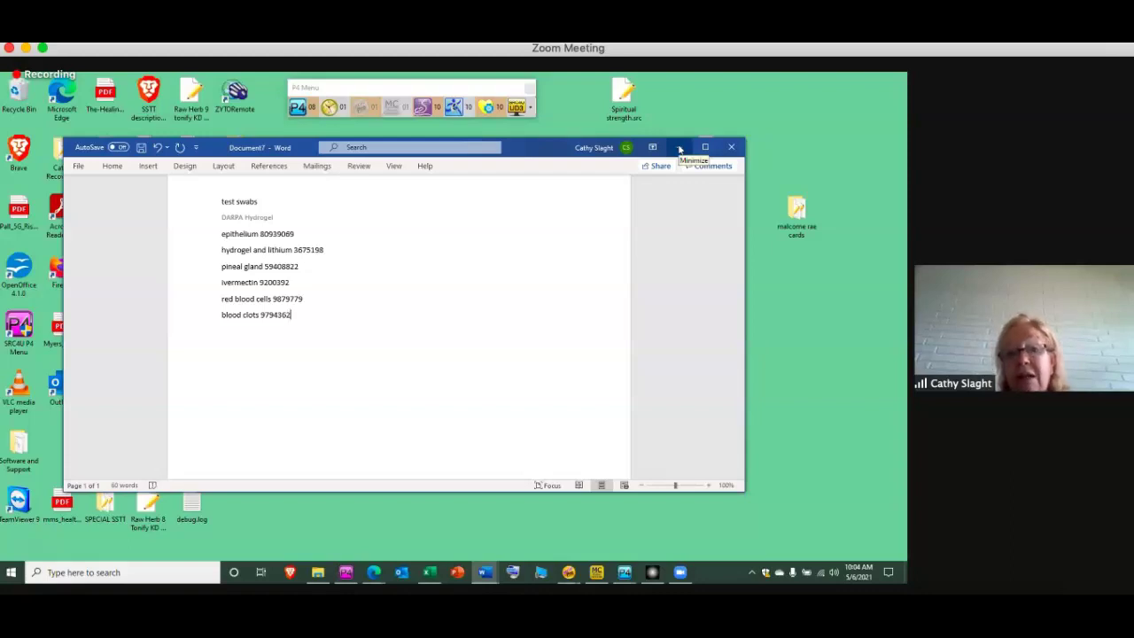
# Minimize Word and launch an empty SRC4U Premium 4 window from the P4 Menu toolbar
pyautogui.click(680, 148)
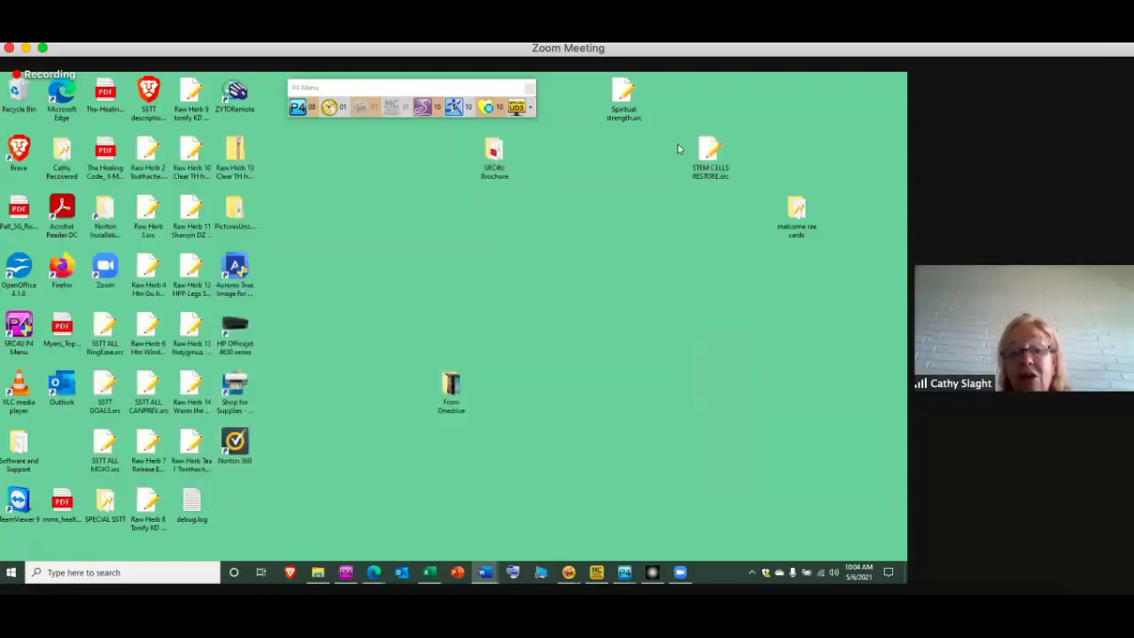
pyautogui.click(298, 107)
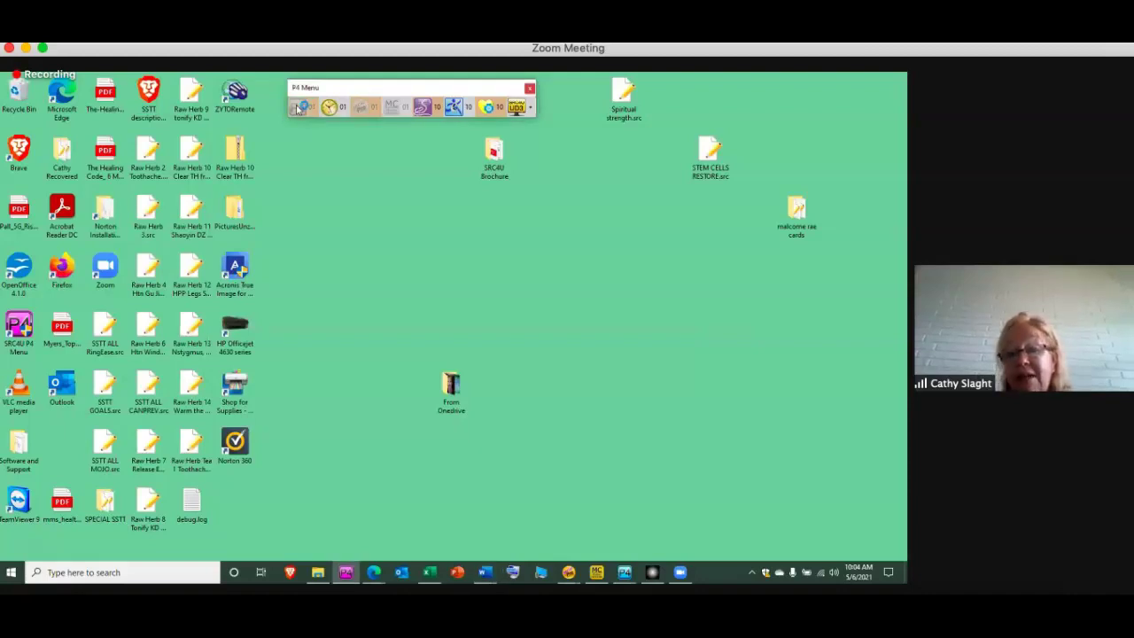
pyautogui.click(298, 108)
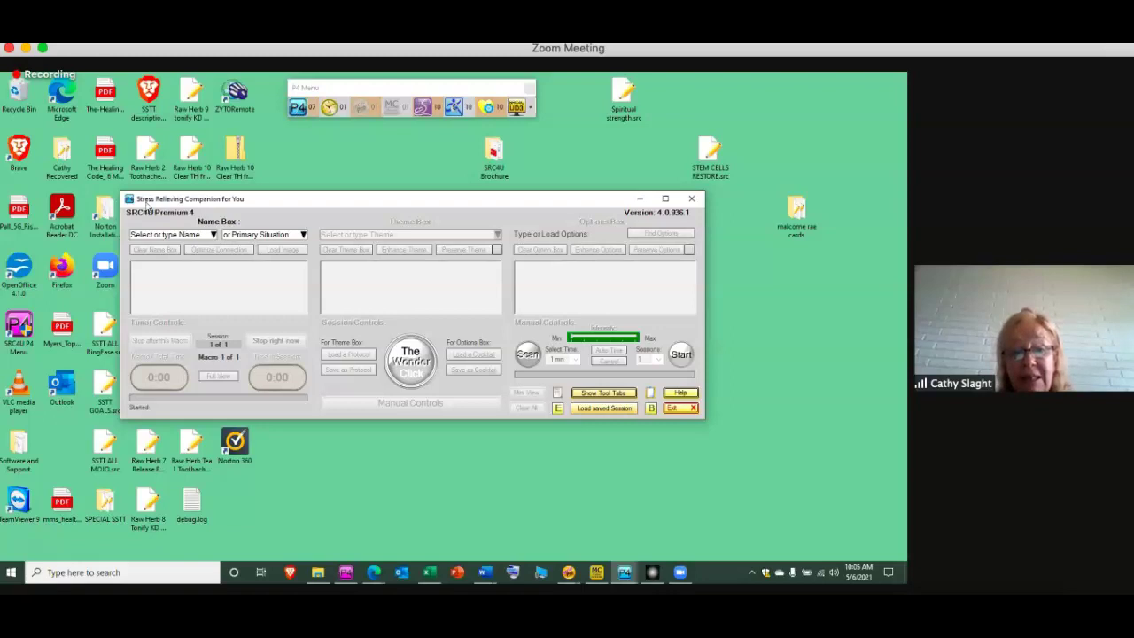
# Choose My Client Group and enter the theme 'NEUTRALIZE ANY EFFECT FROM THE TEST SWAB IN MY BODY'
pyautogui.click(214, 235)
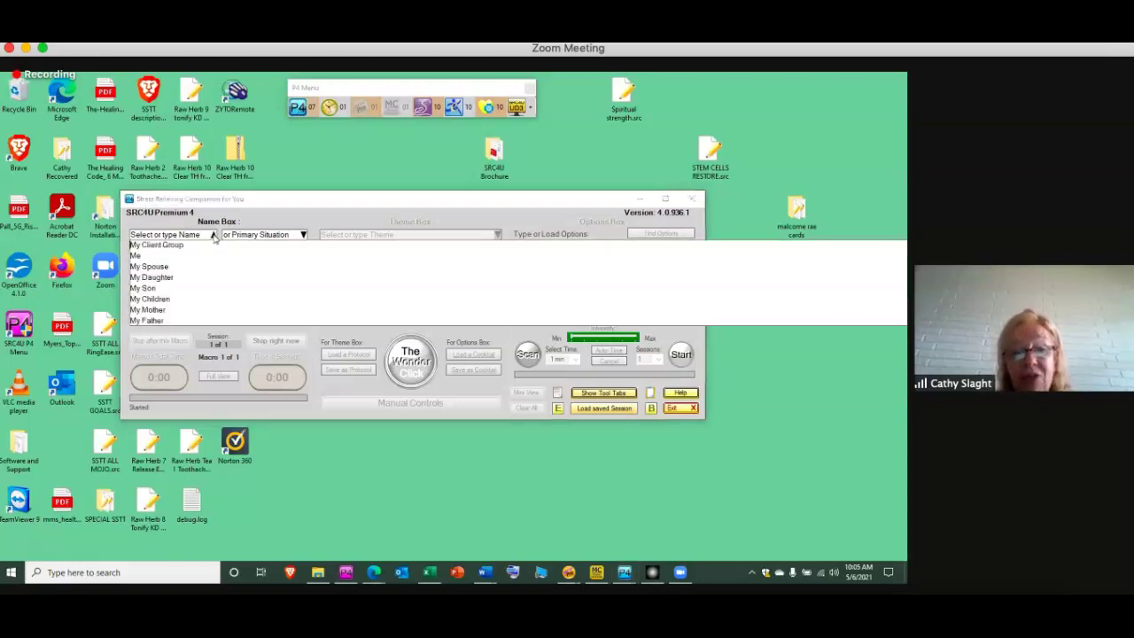
pyautogui.click(209, 246)
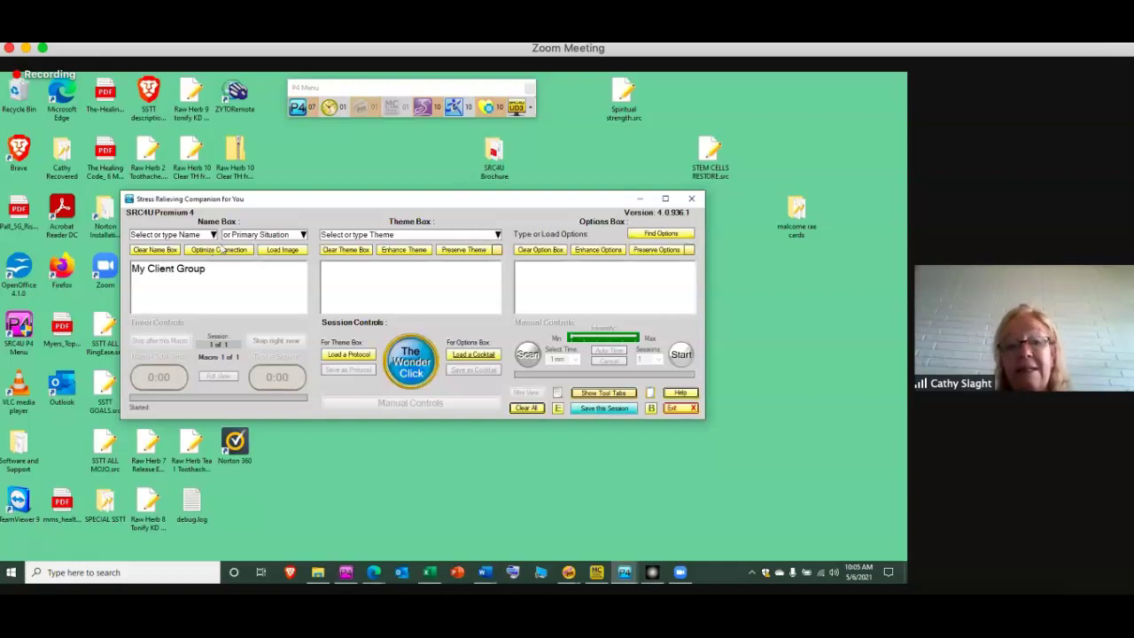
pyautogui.click(412, 235)
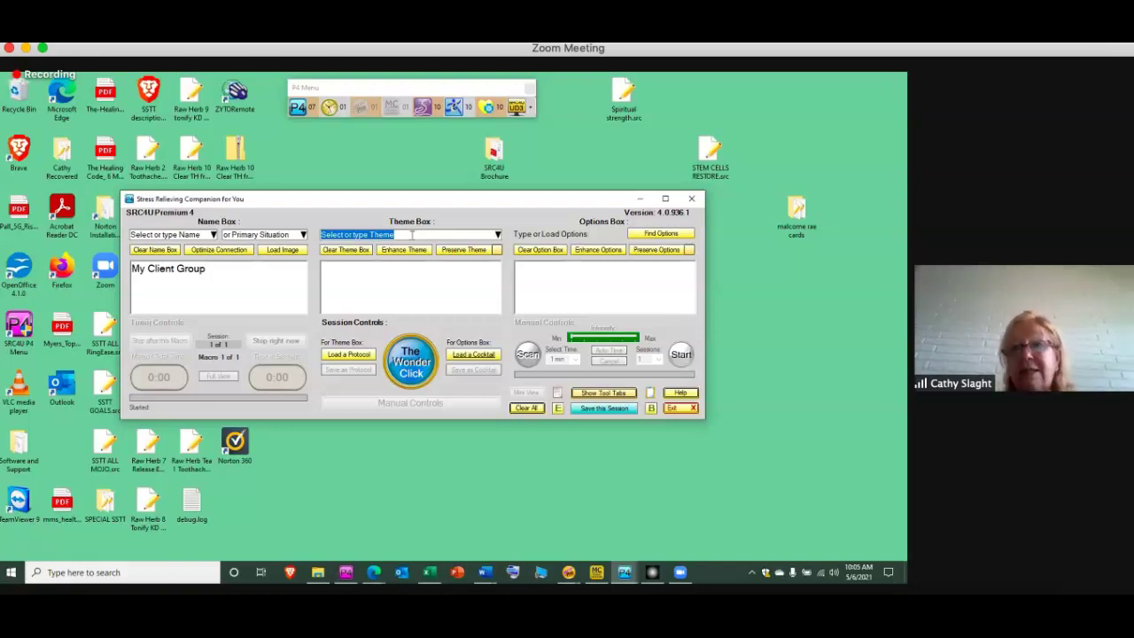
pyautogui.write('NEUTRALIZ')
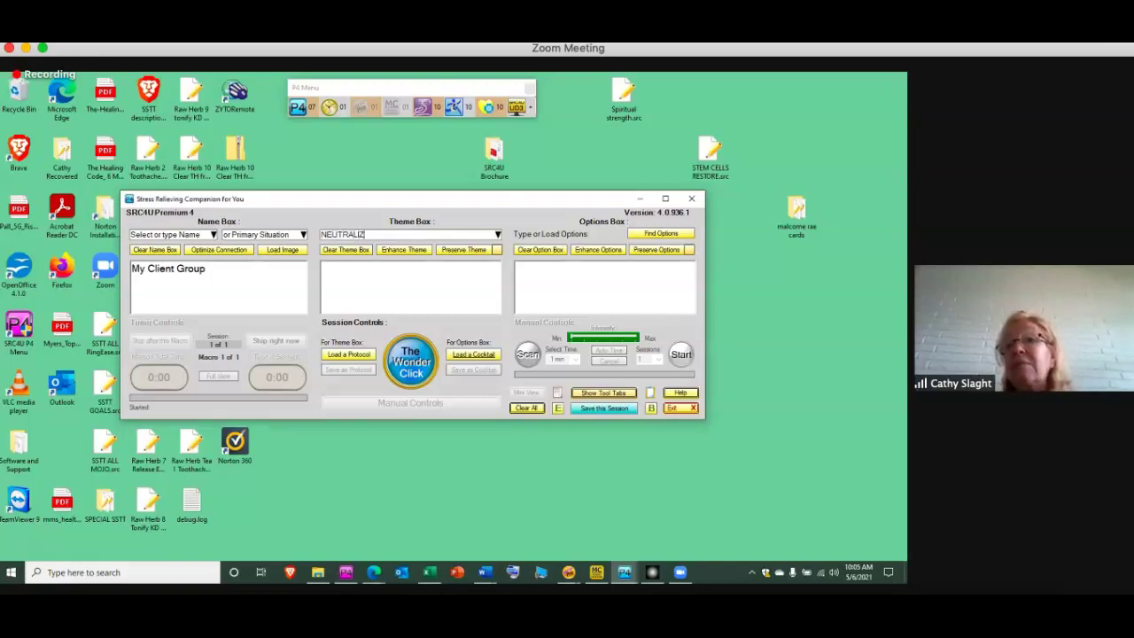
pyautogui.write('E ANY EFFE')
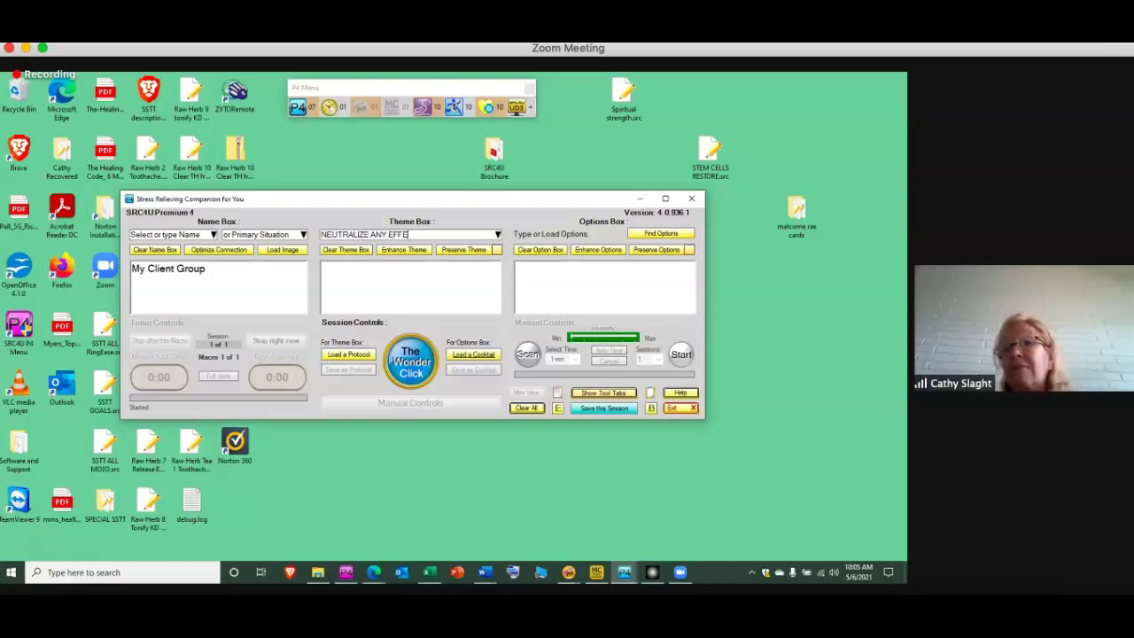
pyautogui.write('CT FROM THE')
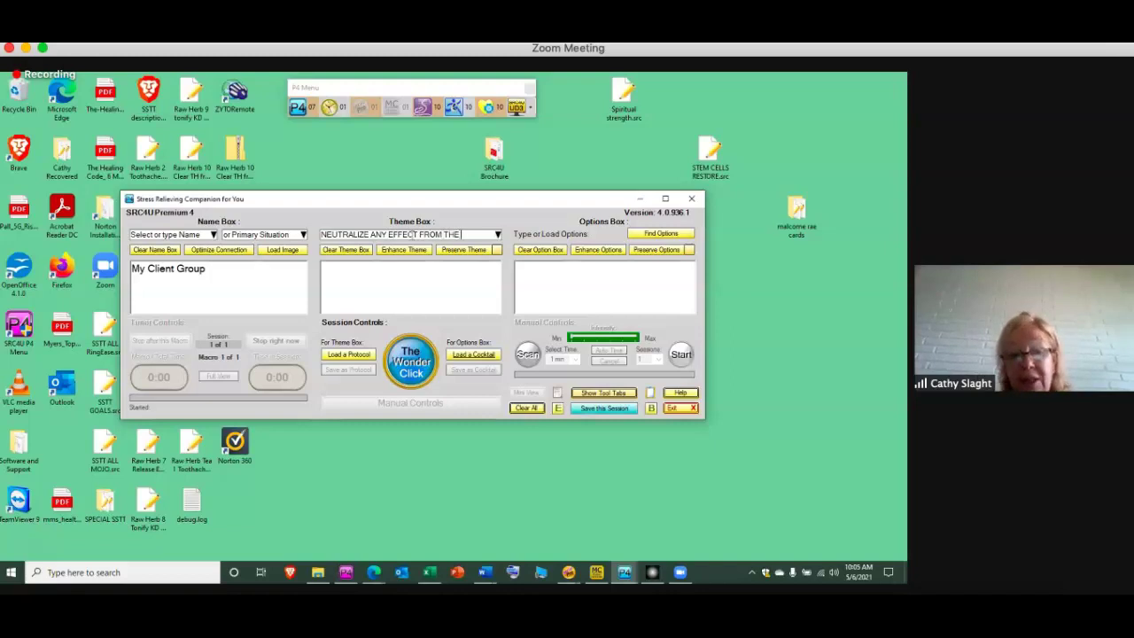
pyautogui.write(' TEST SWA')
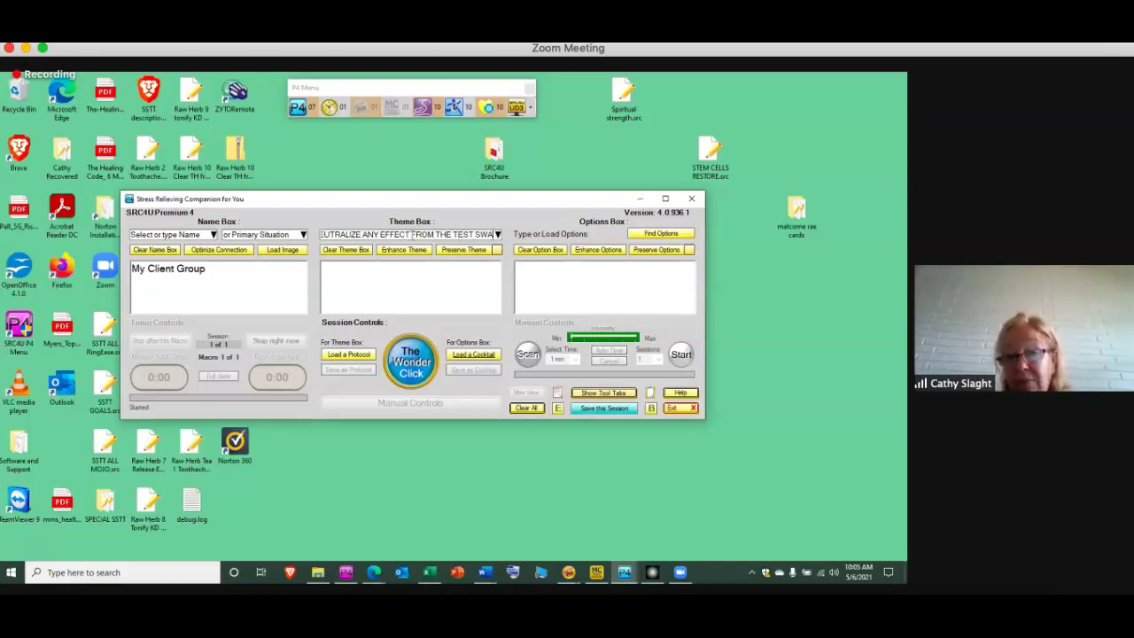
pyautogui.write('B IN MY BODY')
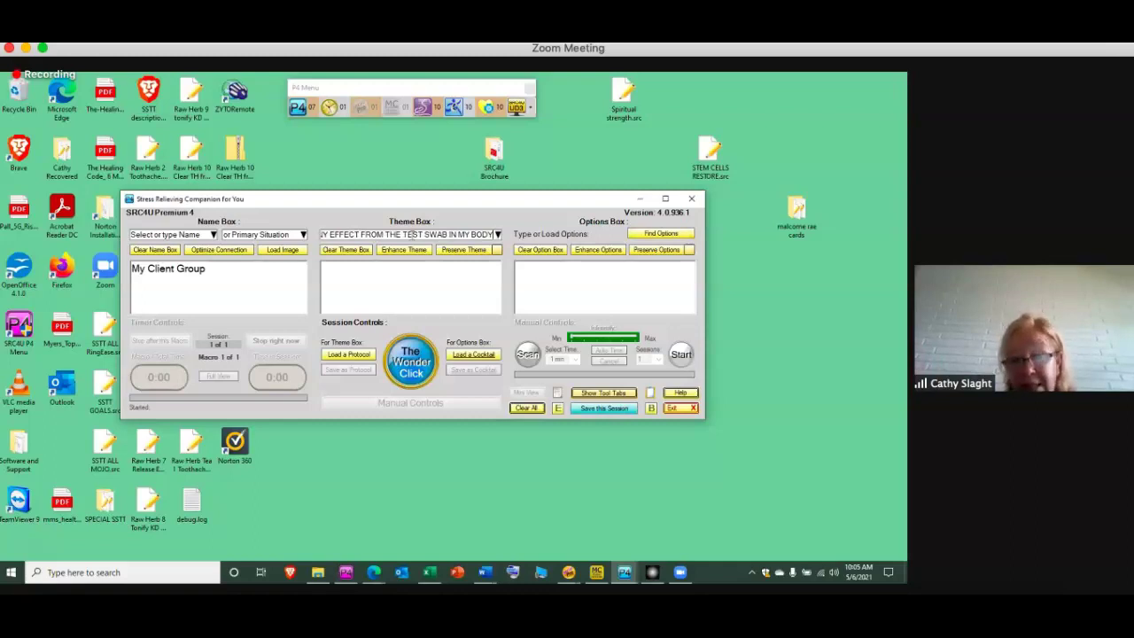
pyautogui.press('Return')
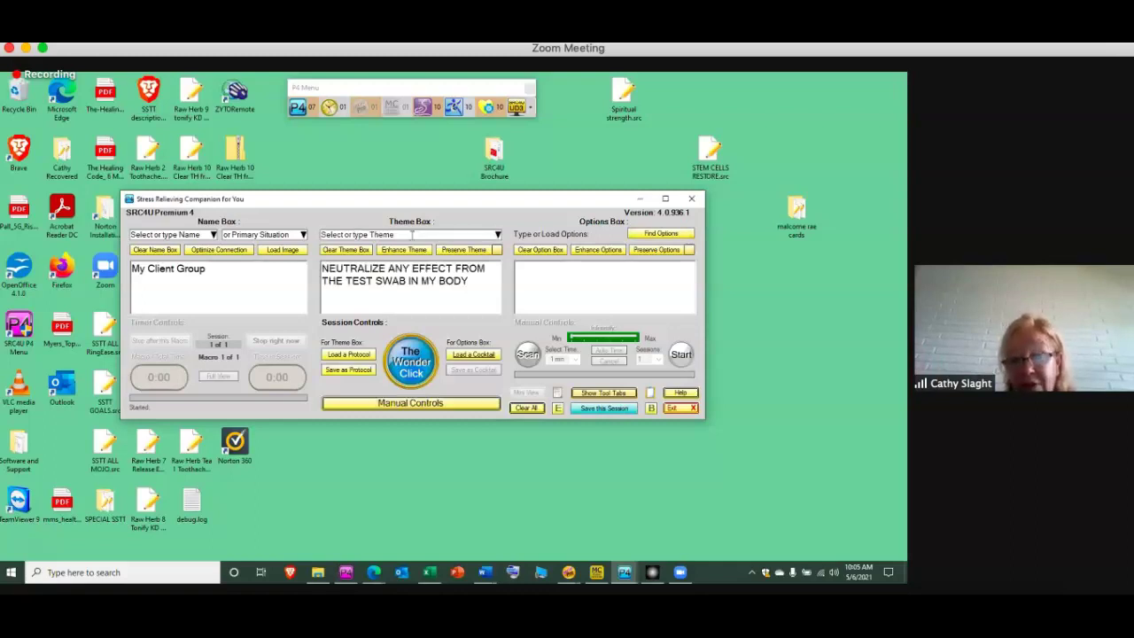
# Enhance the theme and select Deformities in the Theme Box
pyautogui.click(406, 250)
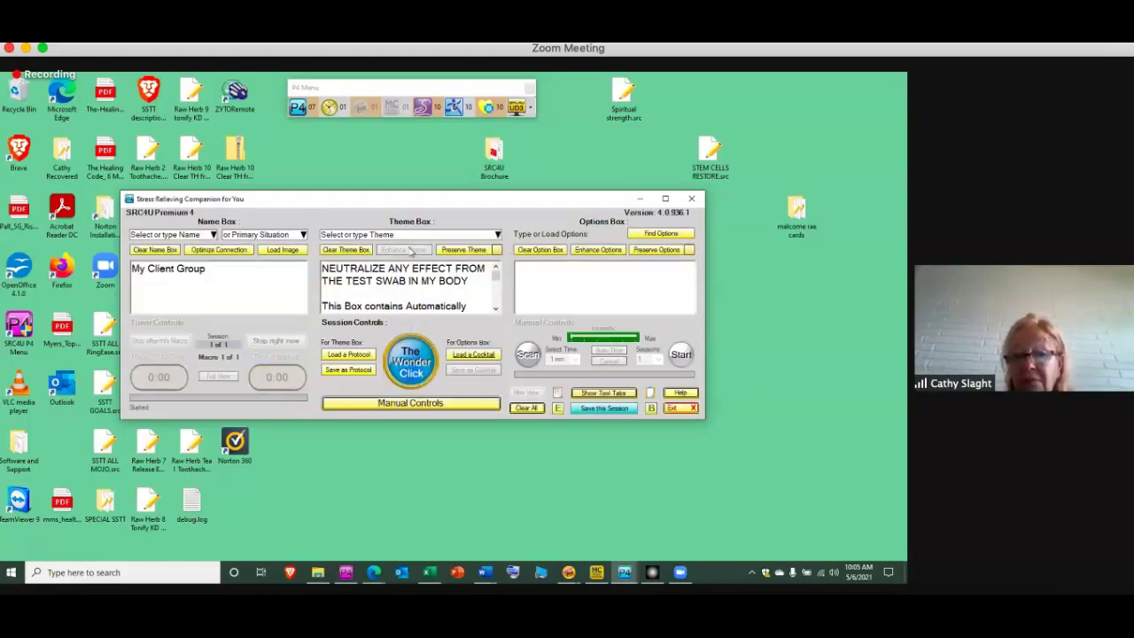
pyautogui.click(495, 309)
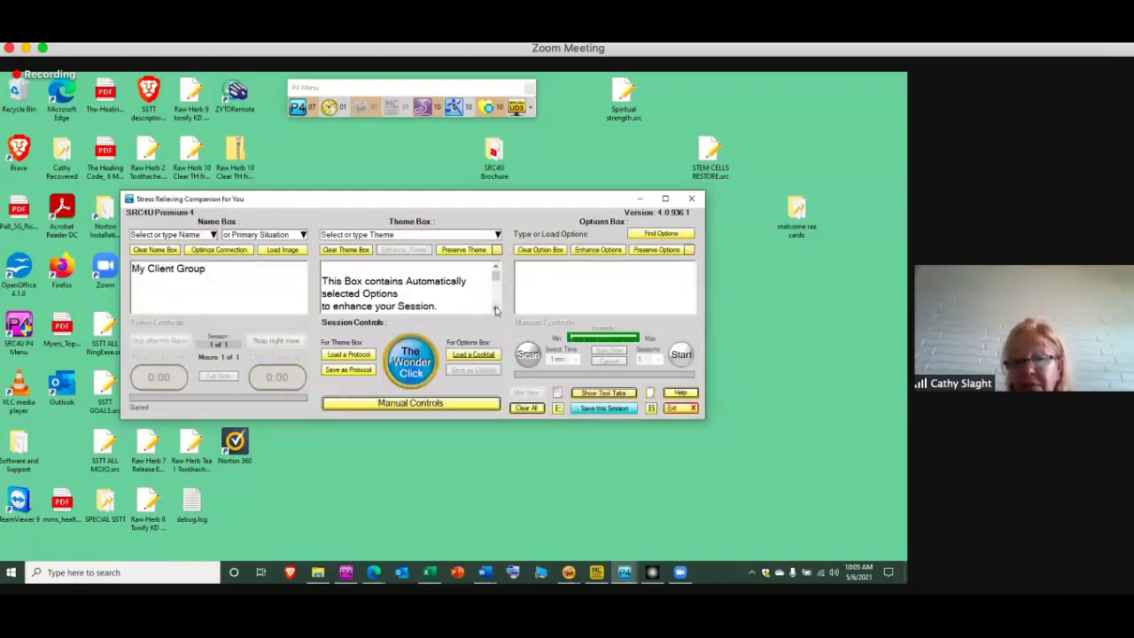
pyautogui.click(496, 310)
pyautogui.doubleClick(445, 283)
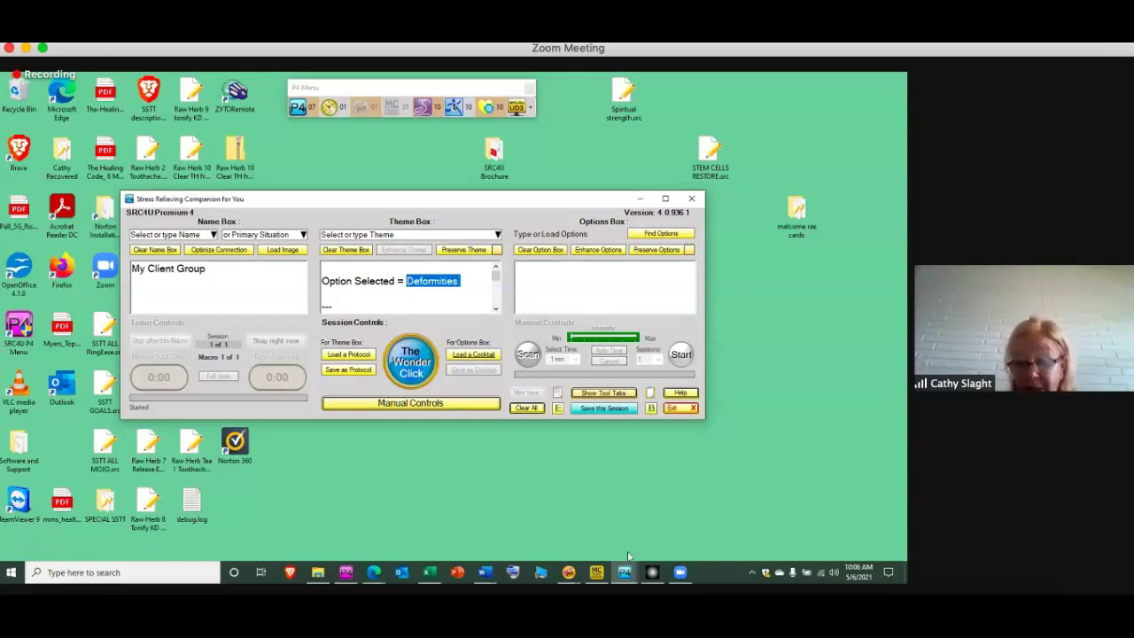
# Run a Timeline Auto Session for My Client Group with keyword Deformities across All Time
pyautogui.moveTo(574, 574)
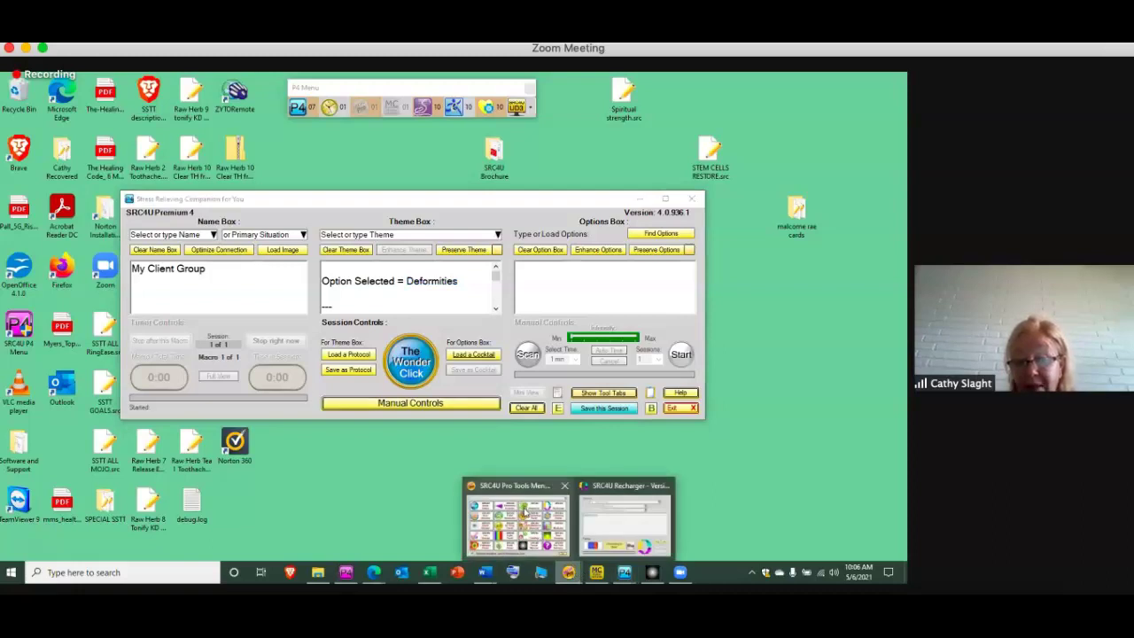
pyautogui.click(527, 513)
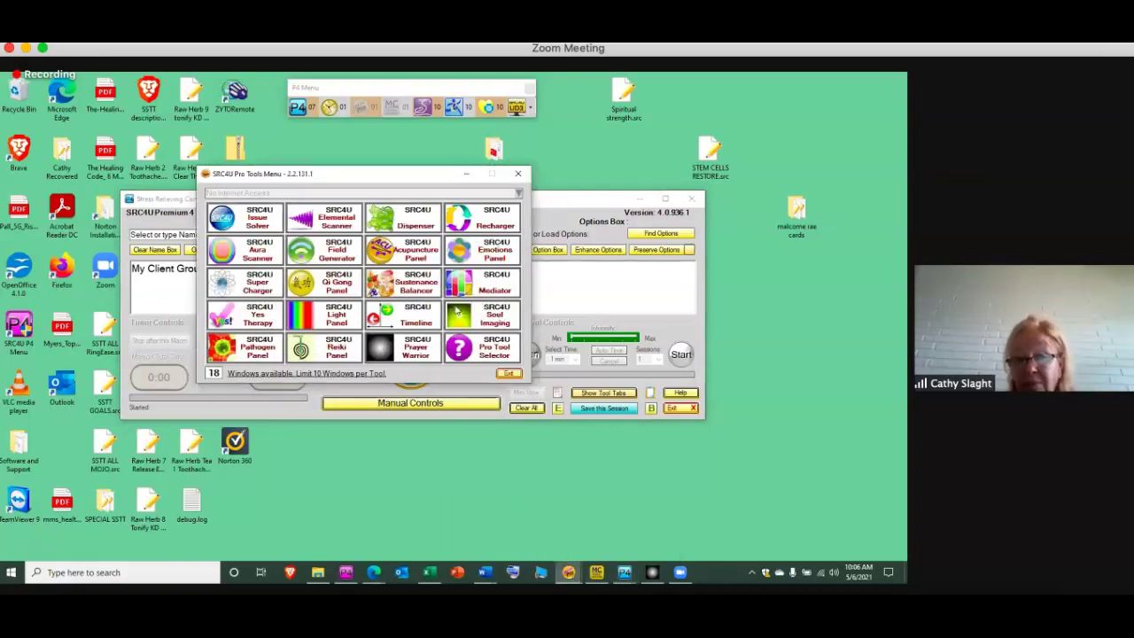
pyautogui.click(416, 319)
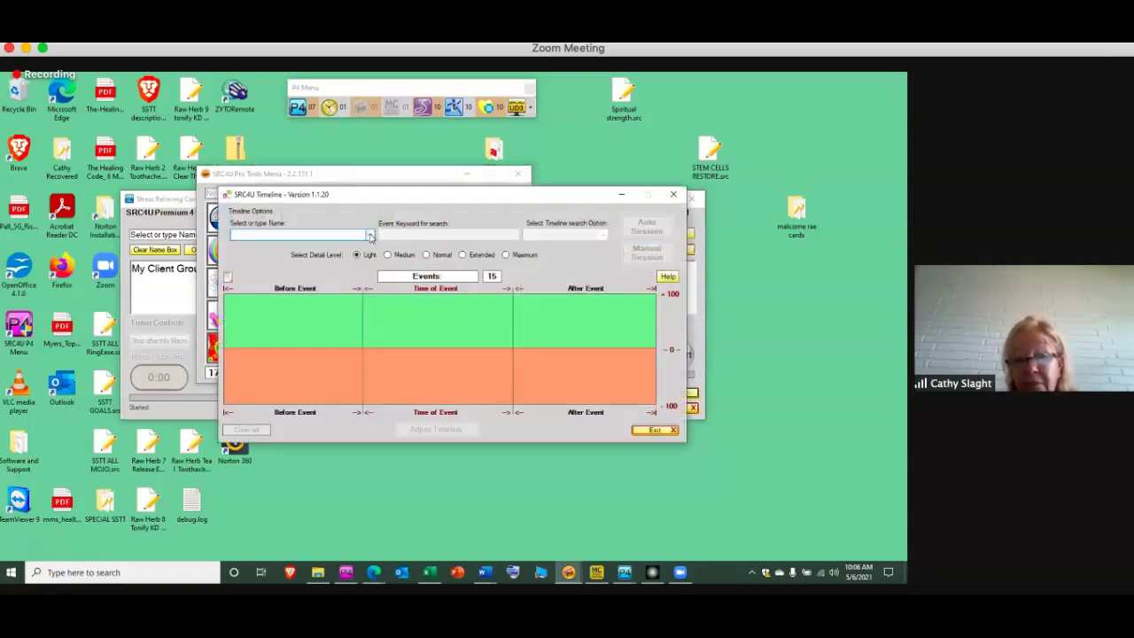
pyautogui.click(370, 236)
pyautogui.click(349, 246)
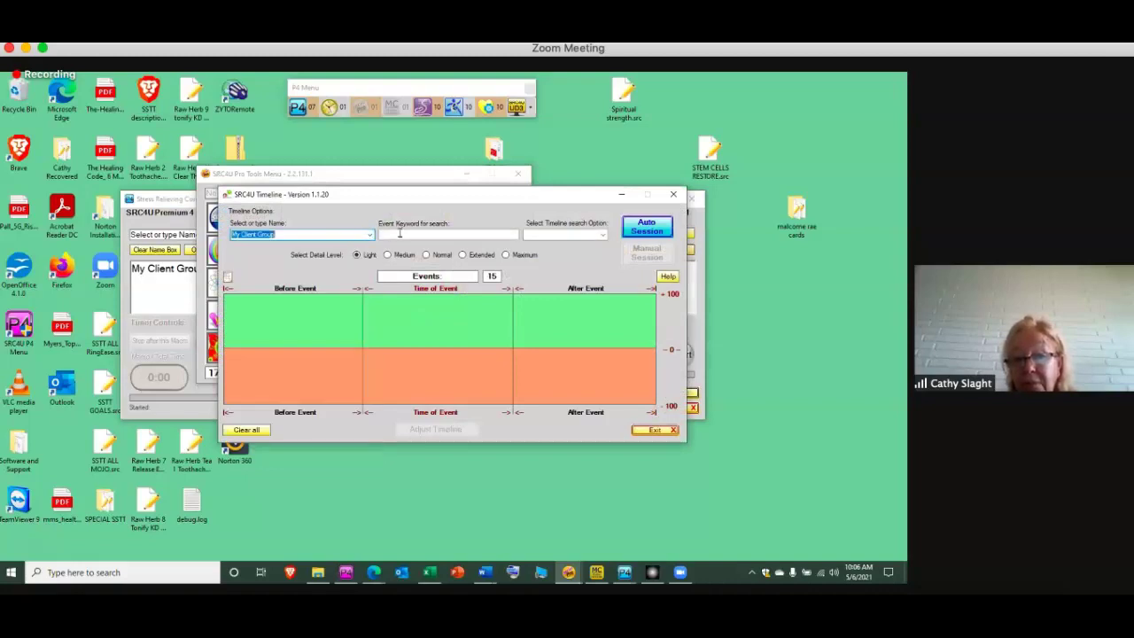
pyautogui.click(403, 232)
pyautogui.write('Deformities')
pyautogui.click(602, 234)
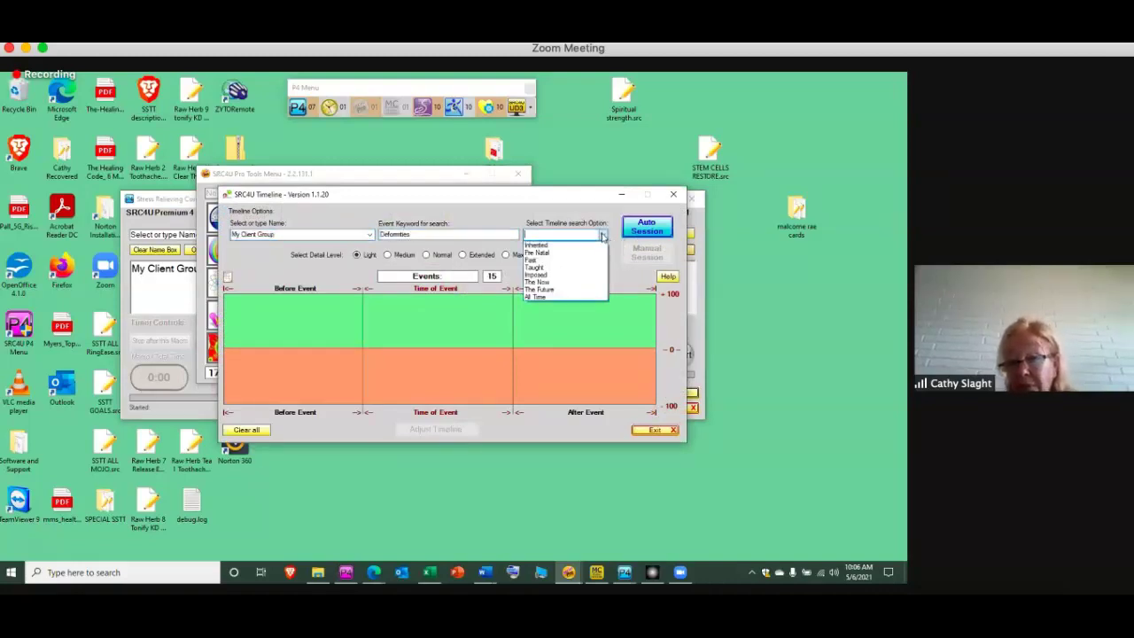
pyautogui.click(585, 300)
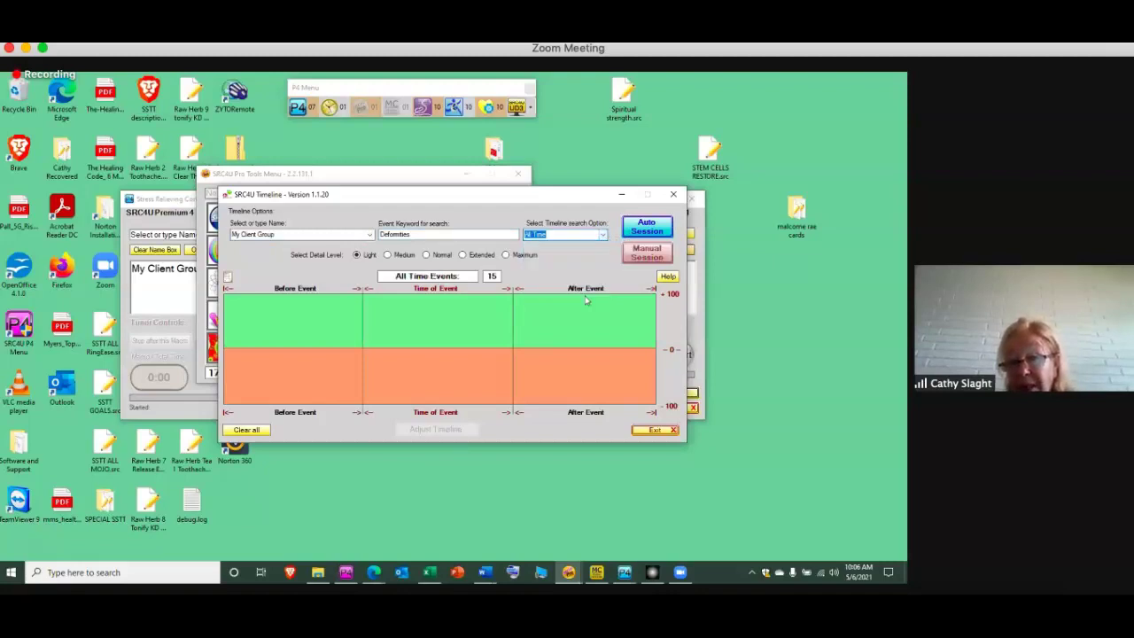
pyautogui.click(648, 227)
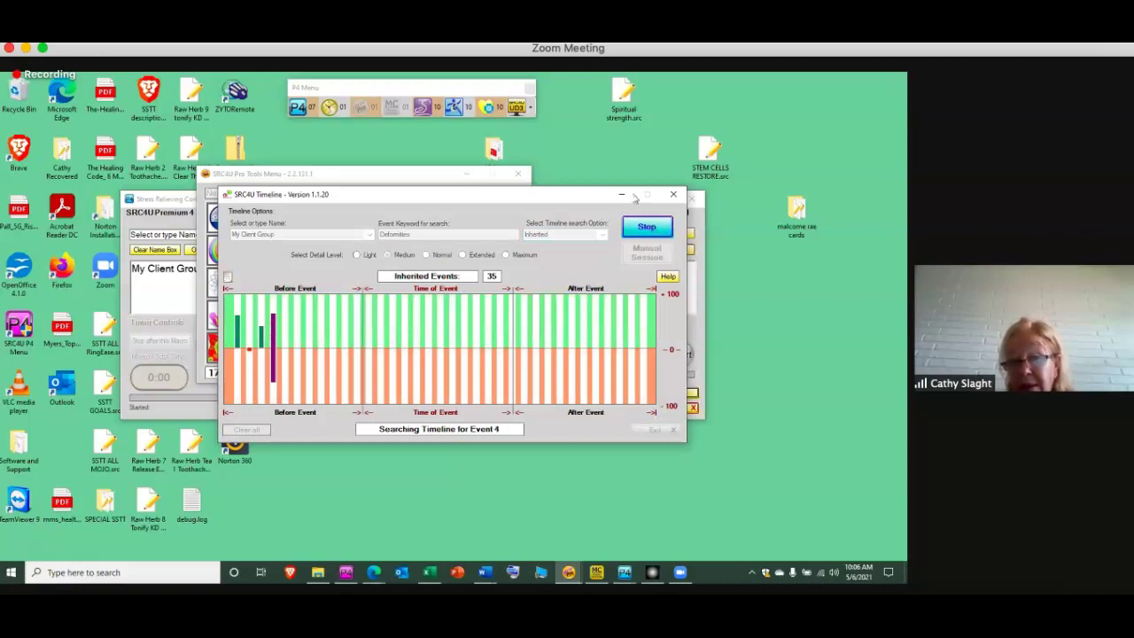
# Minimize Timeline and Pro Tools Menu, then scroll the Theme Box and select 'Brow Chakra'
pyautogui.click(622, 197)
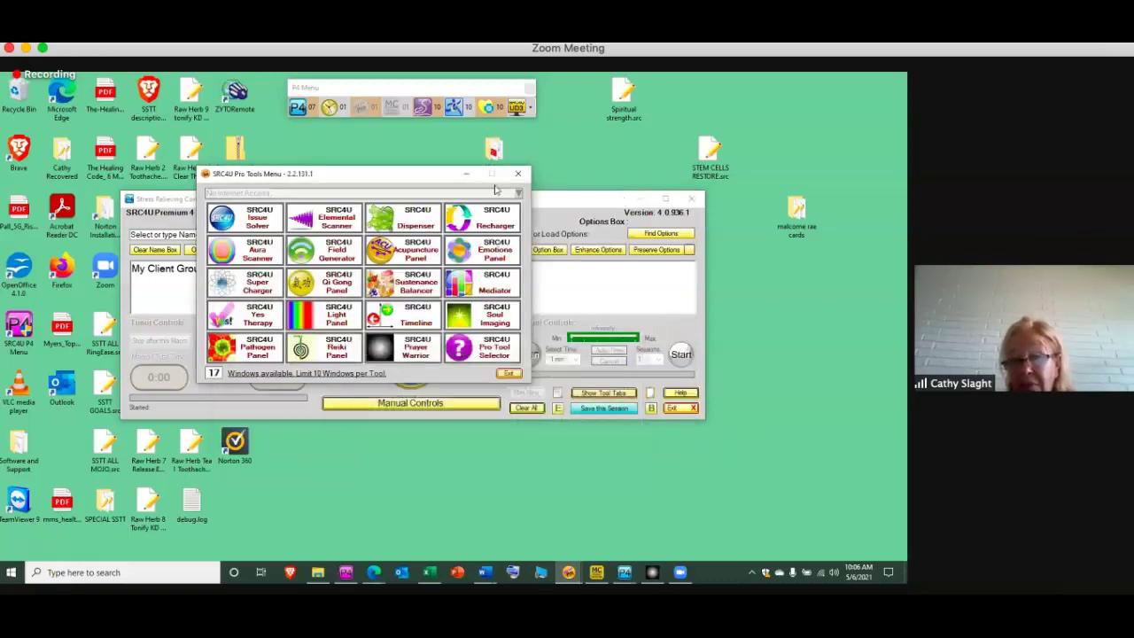
pyautogui.click(463, 173)
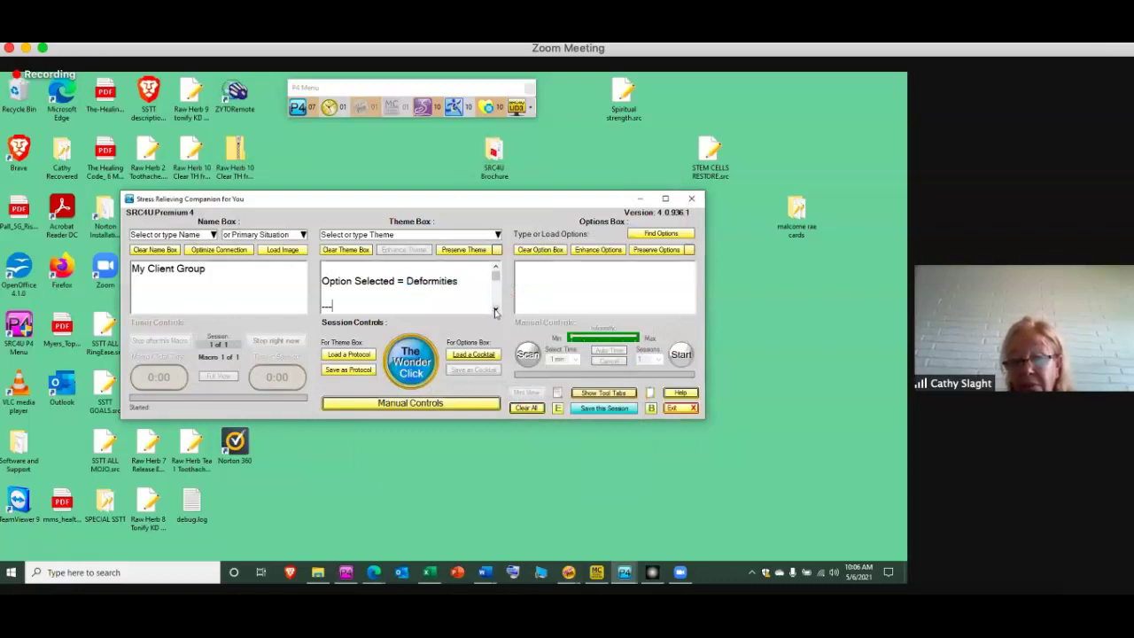
pyautogui.click(495, 308)
pyautogui.click(496, 308)
pyautogui.click(495, 308)
pyautogui.click(496, 308)
pyautogui.click(496, 308)
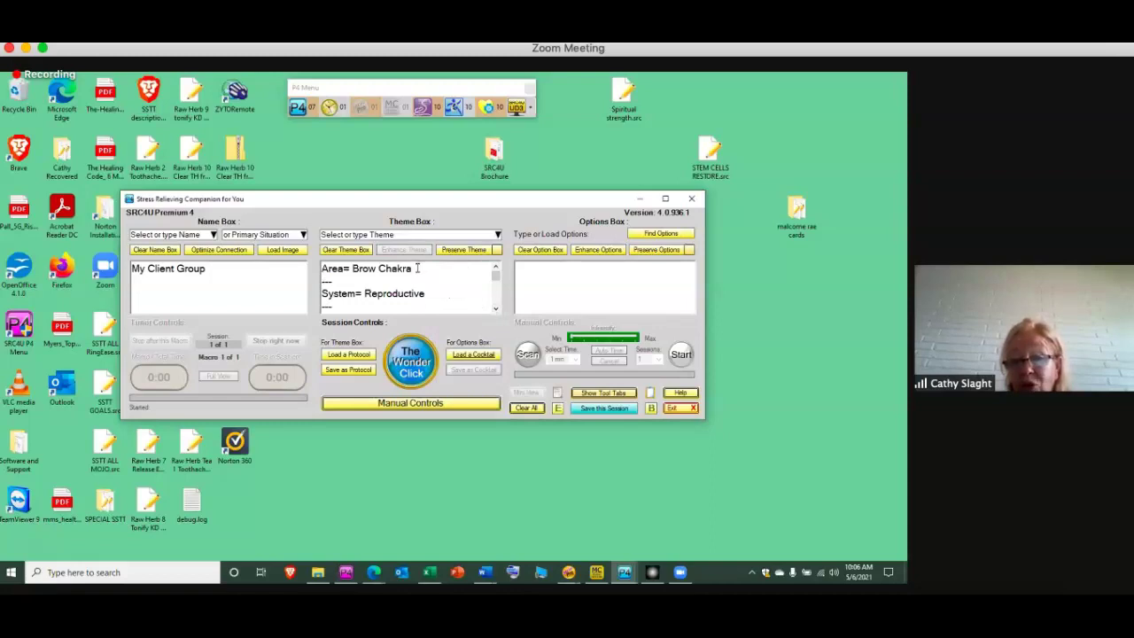
pyautogui.moveTo(413, 268); pyautogui.dragTo(353, 270)
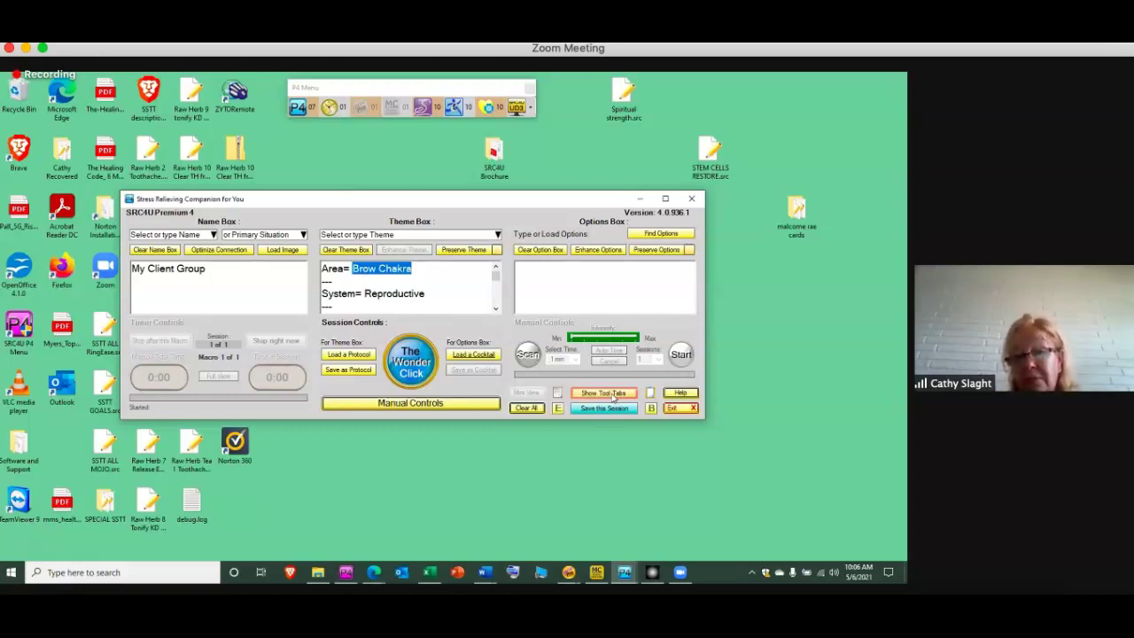
# Dowse 'STRESS RELATED TO BROW CHAKRA' as a negative thing in the Dowsing Tool, reading 89
pyautogui.click(611, 395)
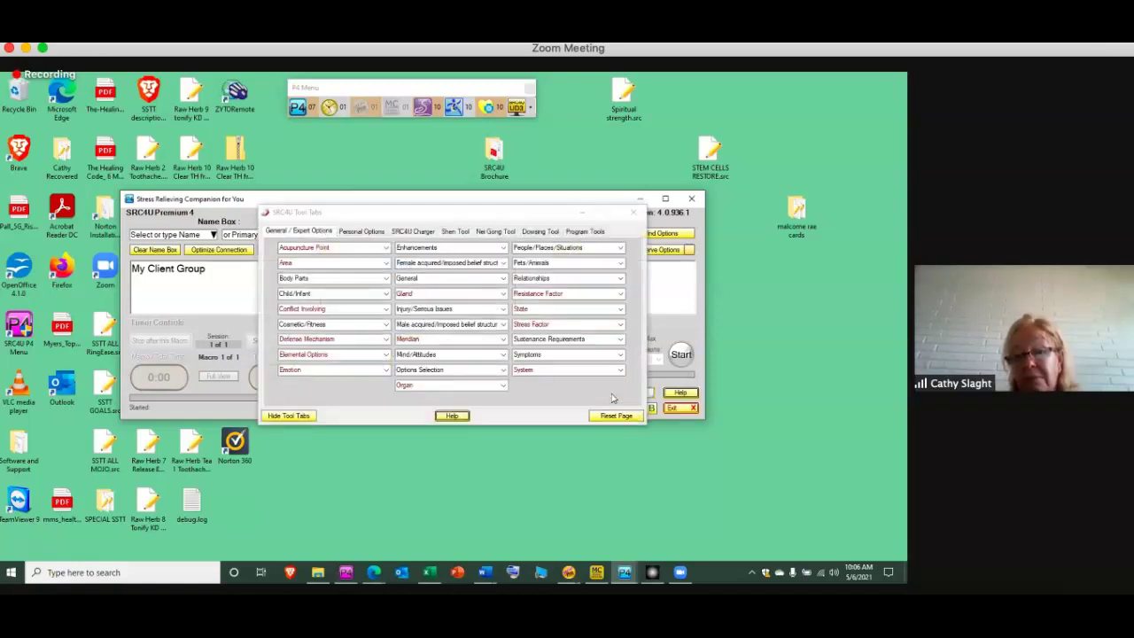
pyautogui.click(538, 233)
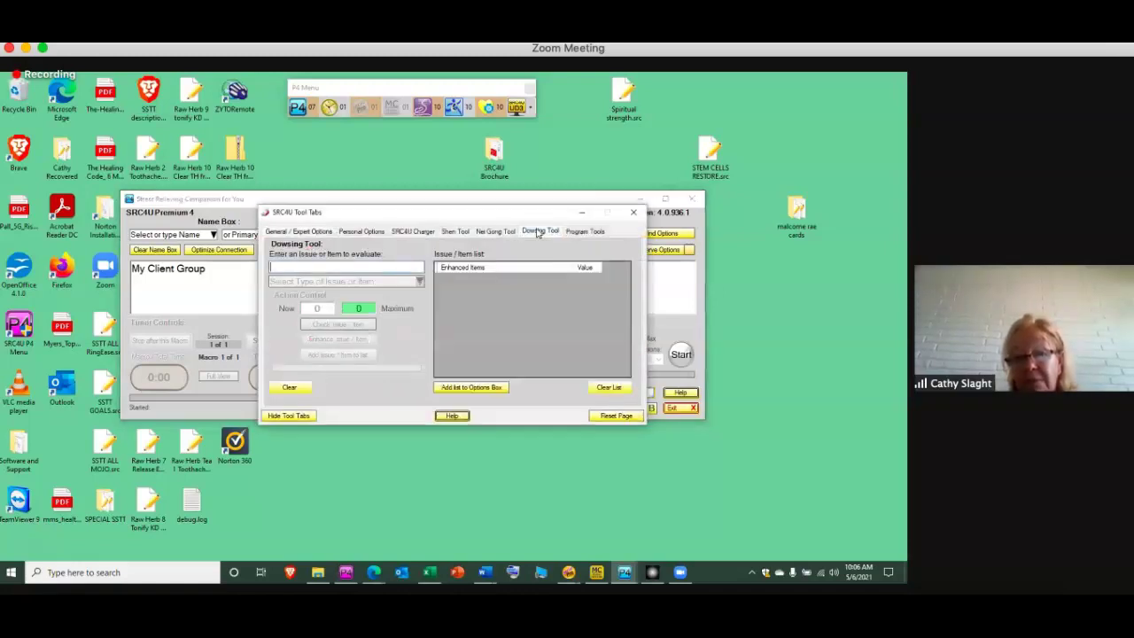
pyautogui.write('STRE')
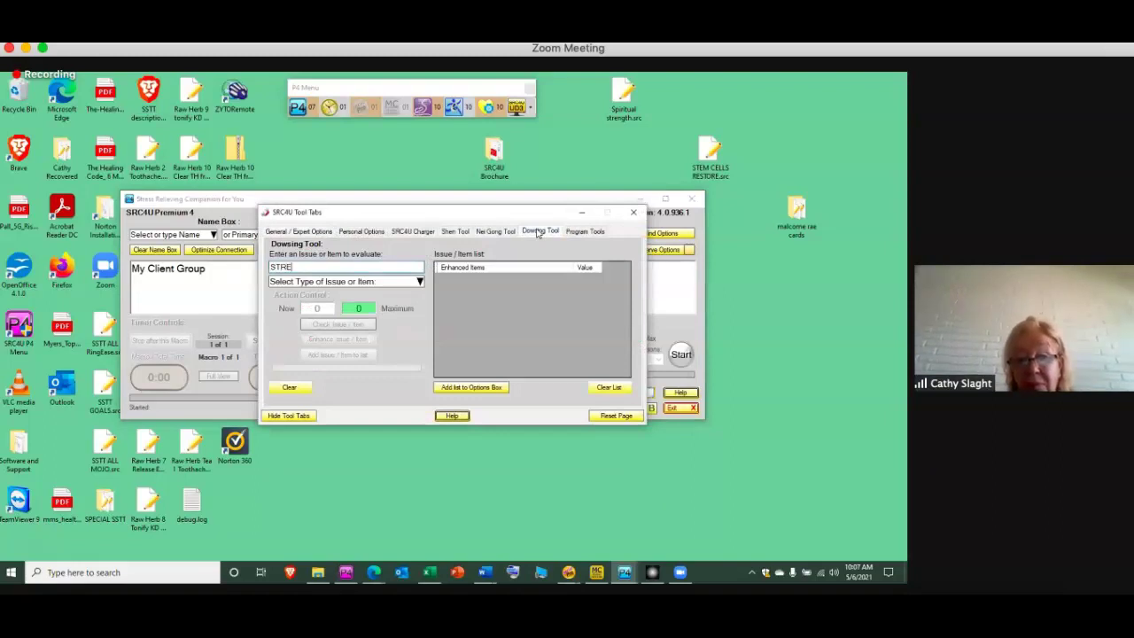
pyautogui.write('SS RELATED TO')
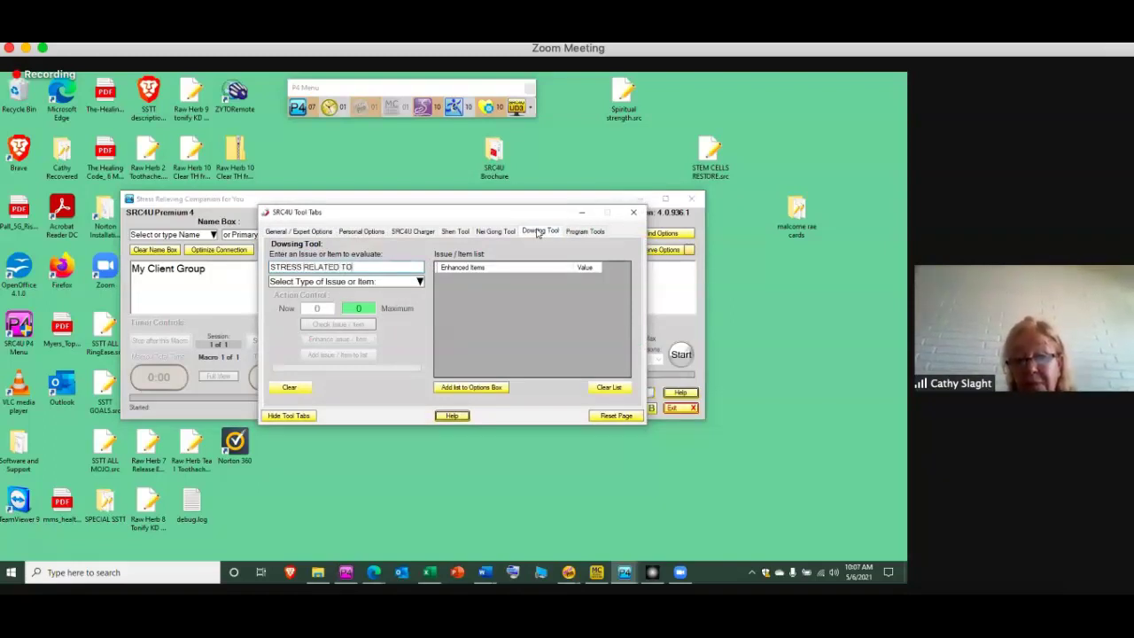
pyautogui.write(' BROW CHAKRA')
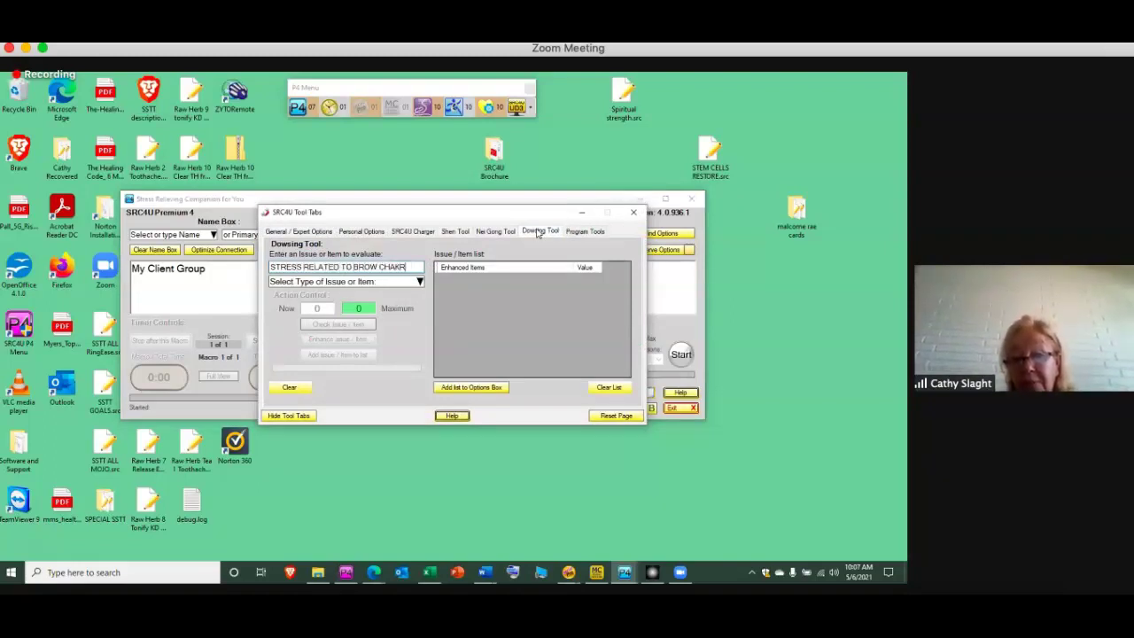
pyautogui.click(420, 281)
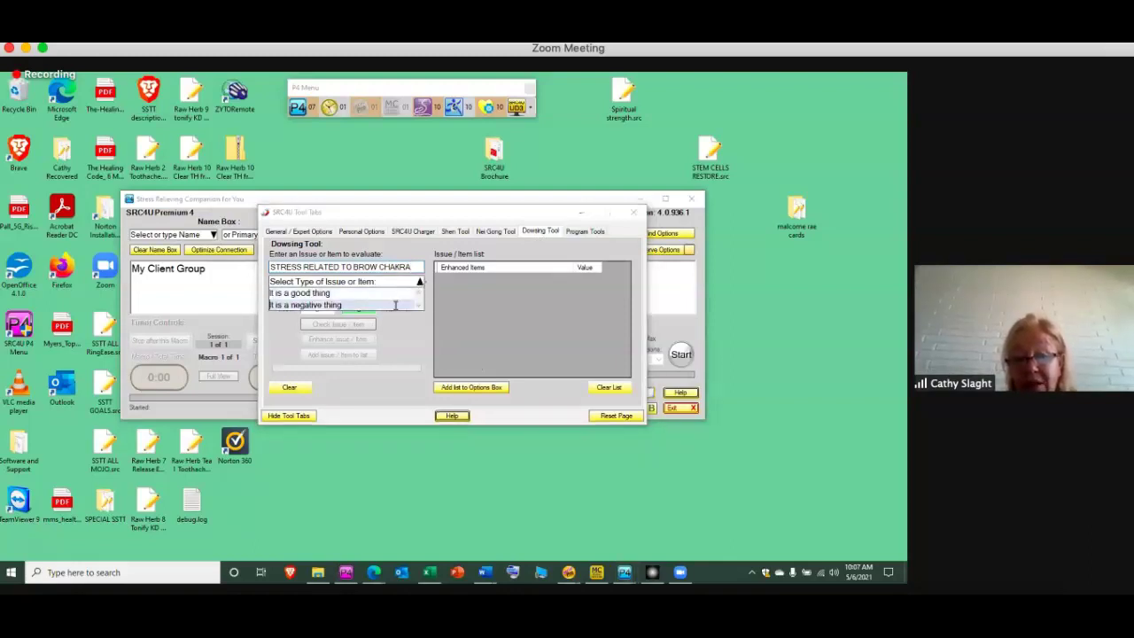
pyautogui.click(349, 307)
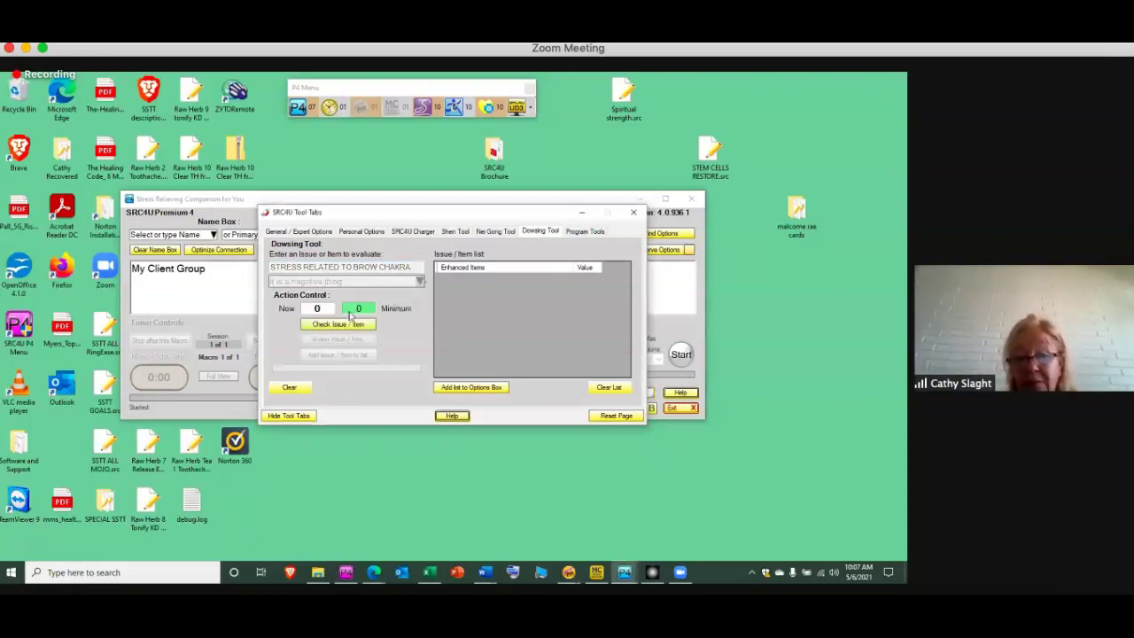
pyautogui.click(345, 325)
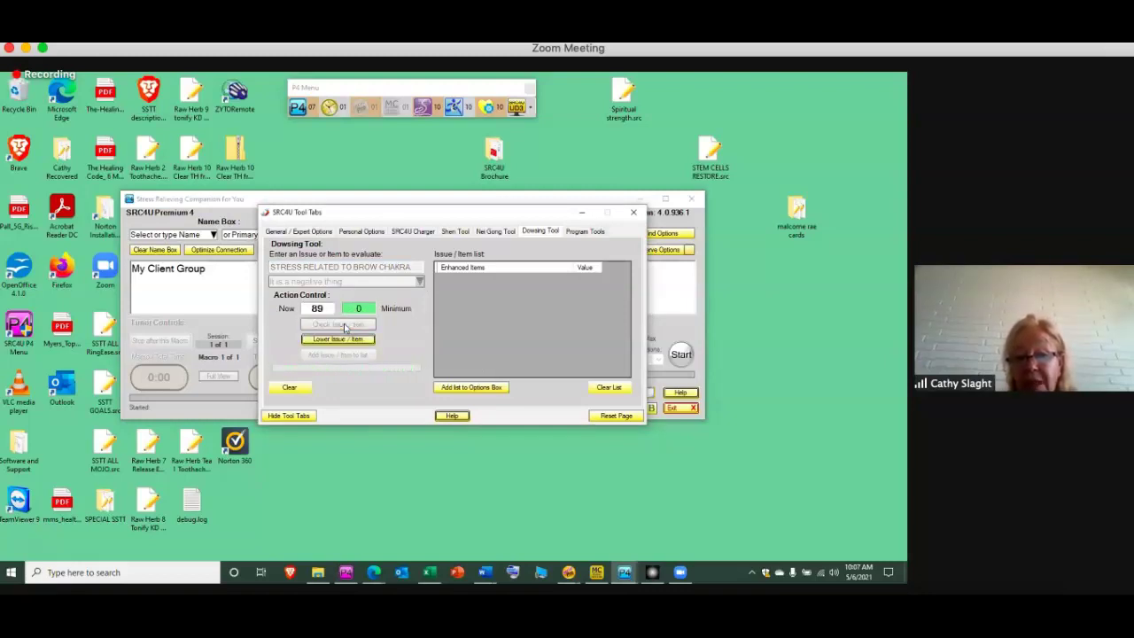
# On the Nei Gong Tool tab, replace the Brow Chakra issue with 'STRESS RELATED TO BROW CHAKRA'
pyautogui.click(498, 232)
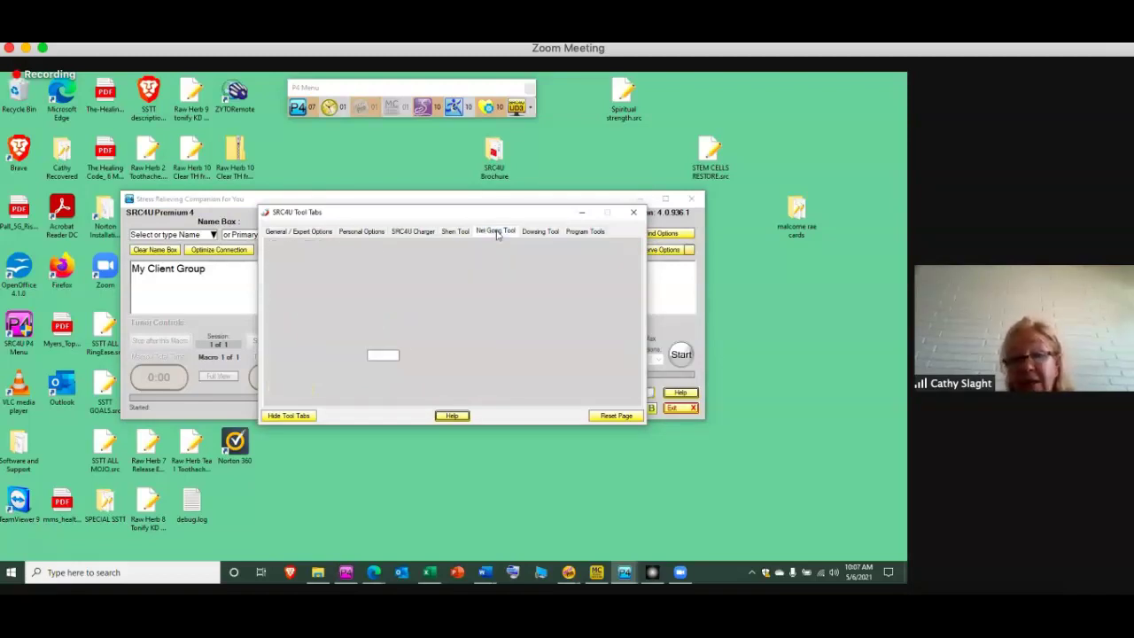
pyautogui.click(420, 254)
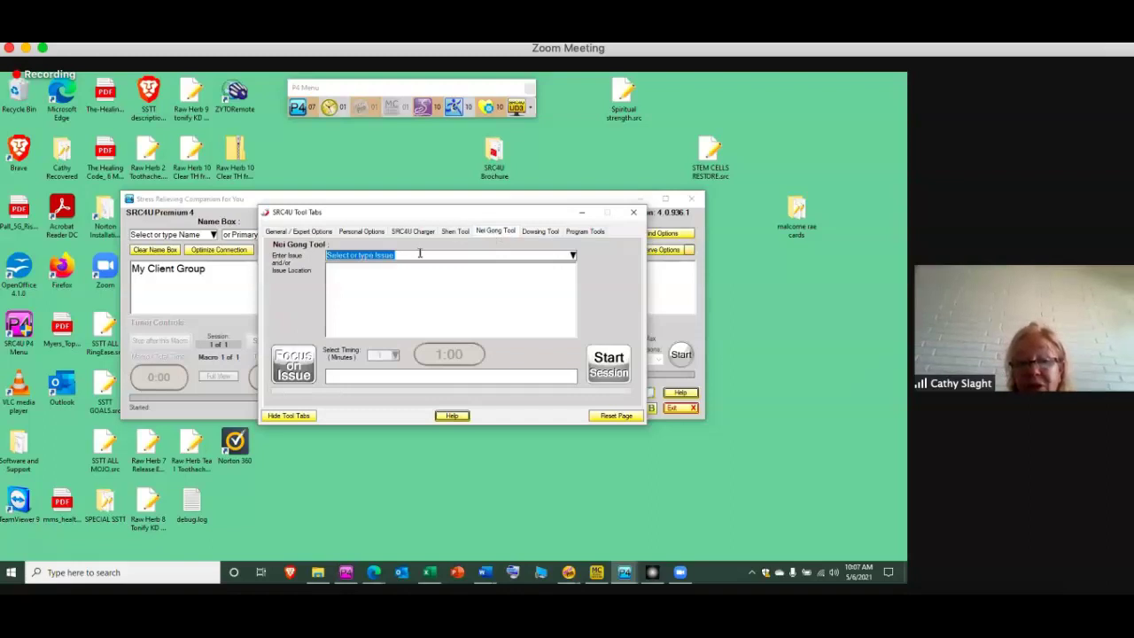
pyautogui.write('Brow Chakra')
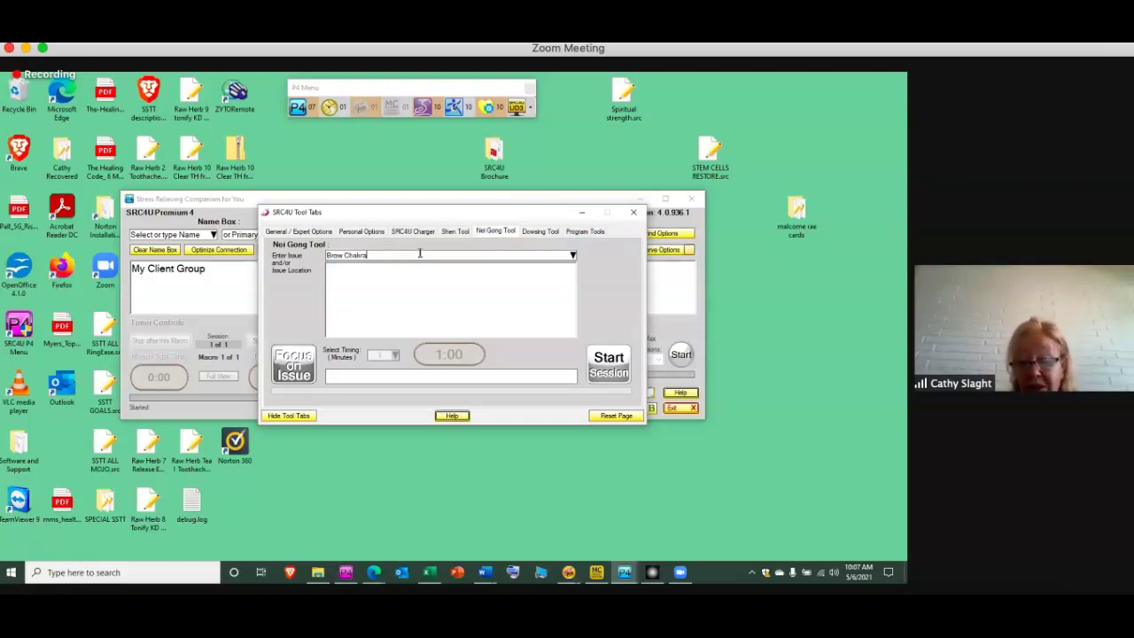
pyautogui.press('Return')
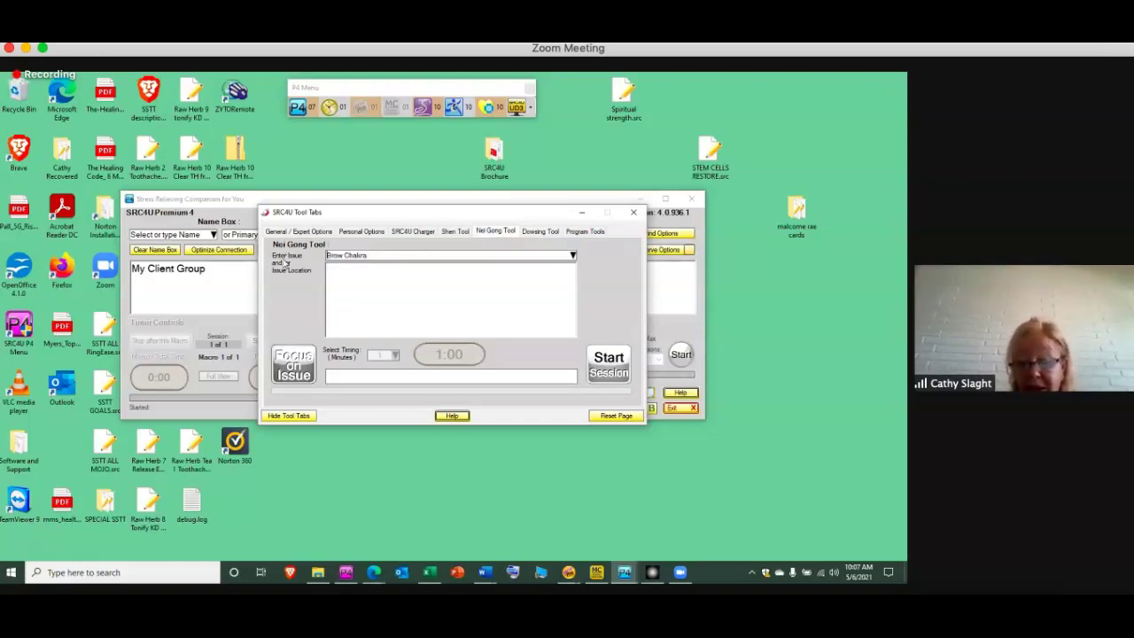
pyautogui.press('BackSpace')
pyautogui.press('BackSpace')
pyautogui.press('BackSpace')
pyautogui.press('BackSpace')
pyautogui.press('BackSpace')
pyautogui.press('BackSpace')
pyautogui.press('BackSpace')
pyautogui.press('BackSpace')
pyautogui.press('BackSpace')
pyautogui.press('BackSpace')
pyautogui.press('BackSpace')
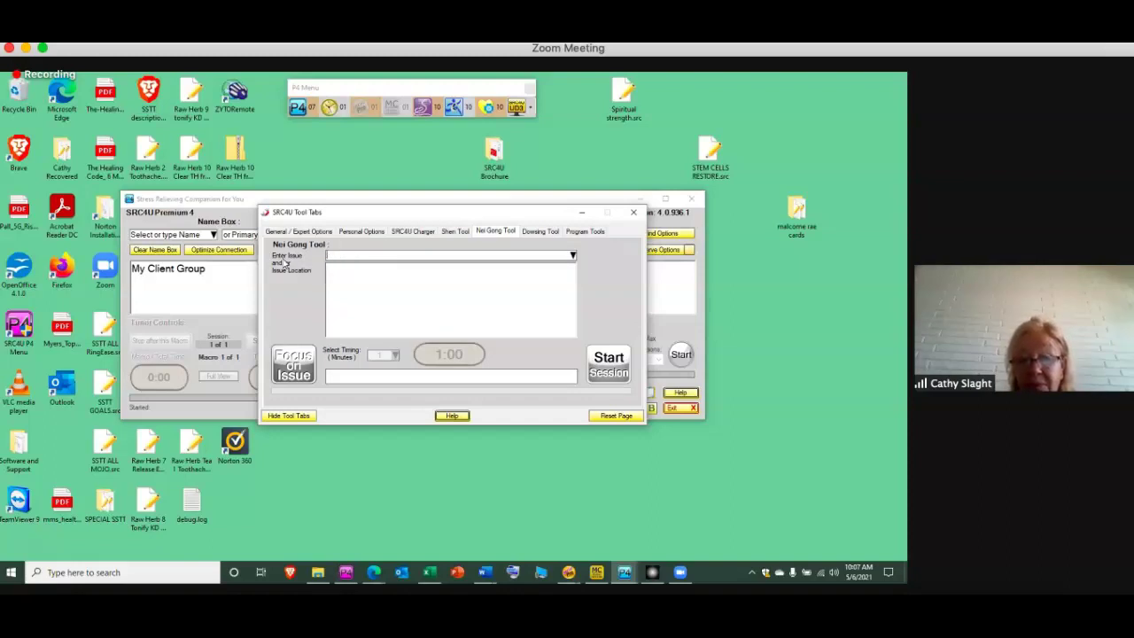
pyautogui.write('STRESS')
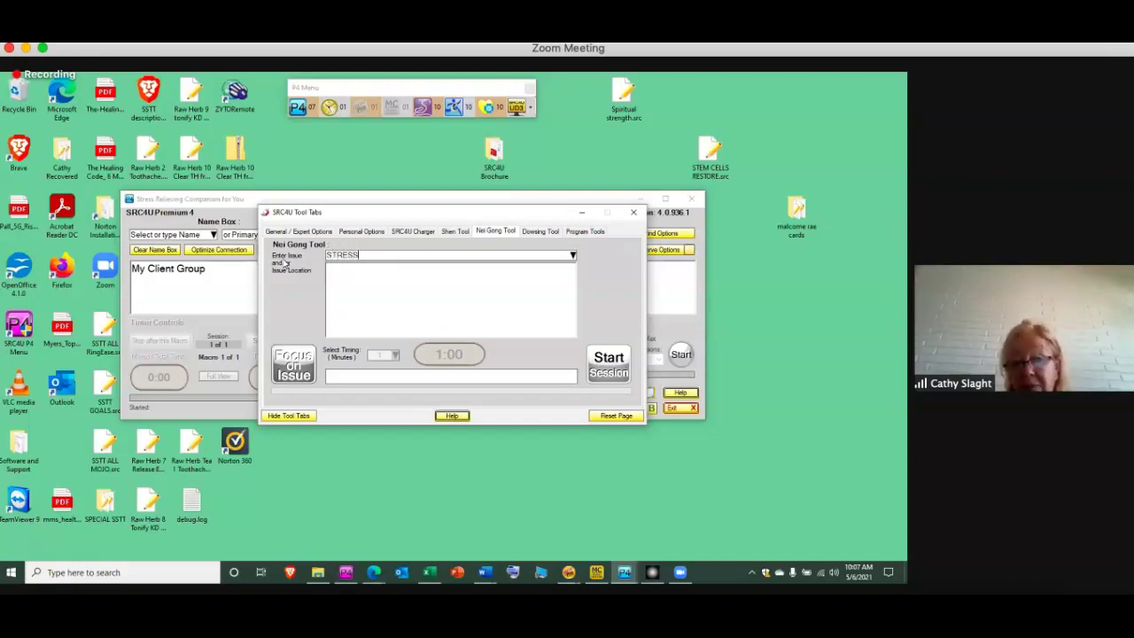
pyautogui.write(' RELATED TO')
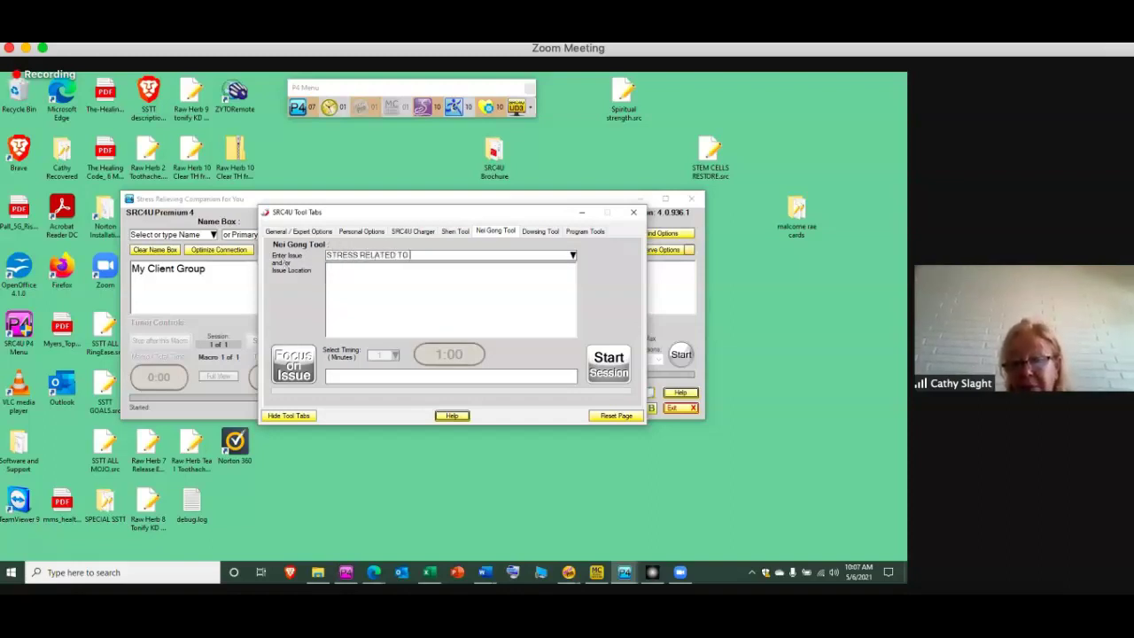
pyautogui.write(' BROW CHAKR')
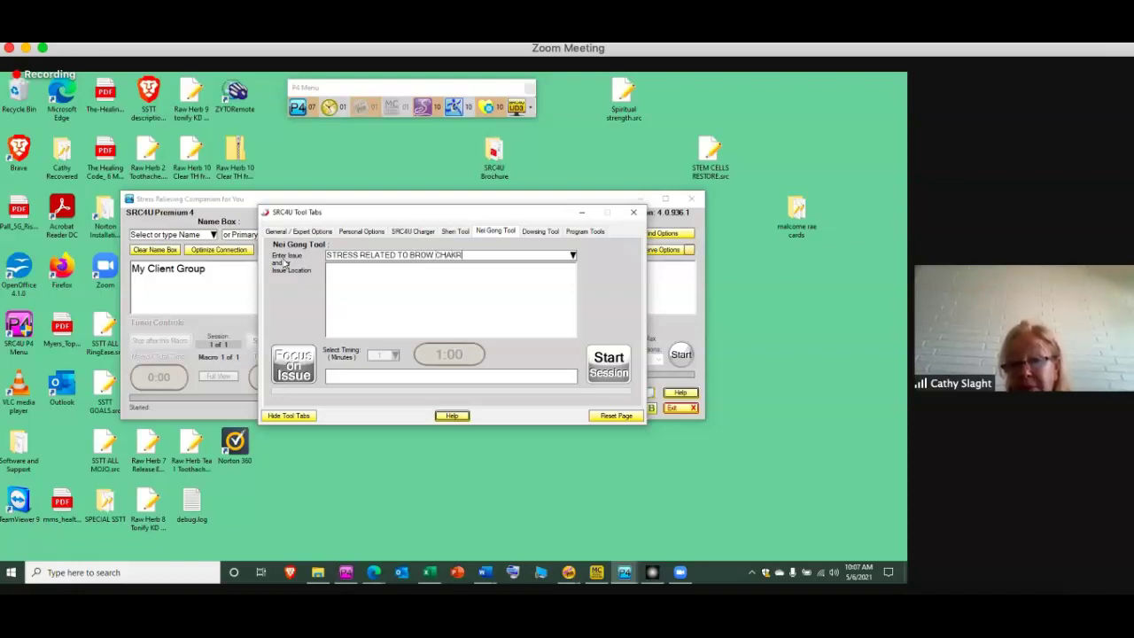
pyautogui.write('A')
pyautogui.press('Return')
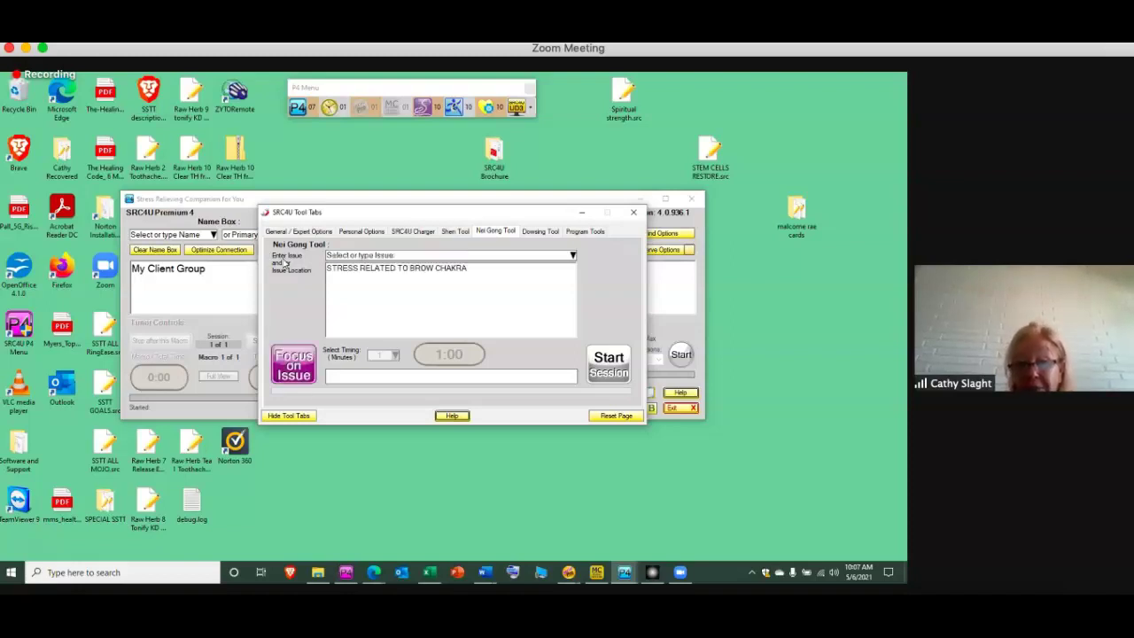
# Hide the Tool Tabs and scroll the theme through System, Organ, Acupoint and Defensive Action entries
pyautogui.click(583, 213)
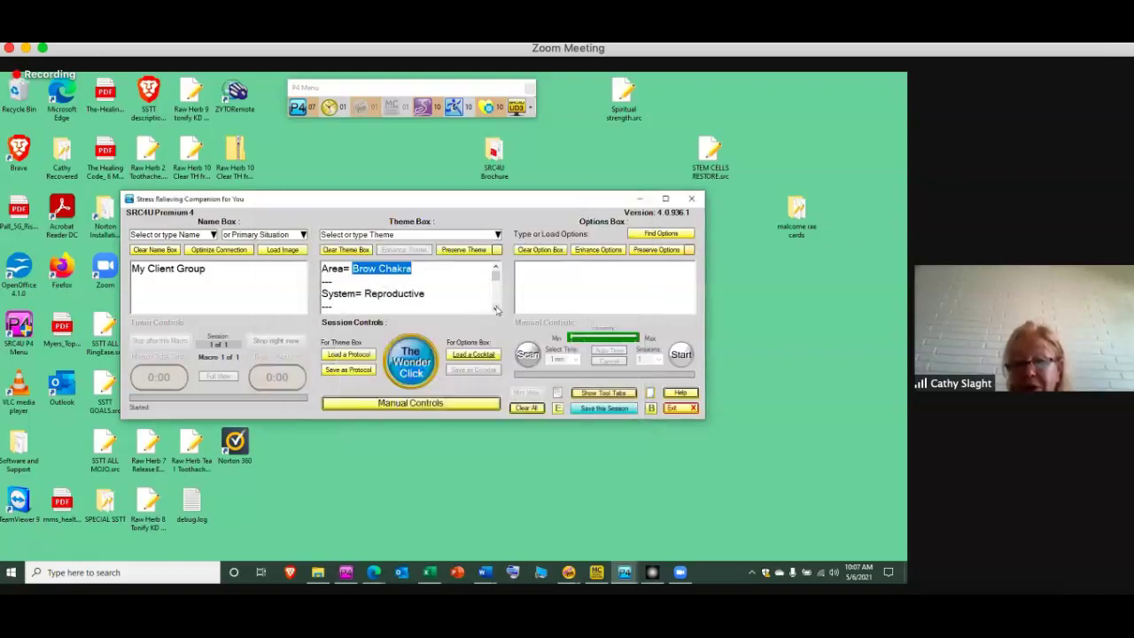
pyautogui.doubleClick(496, 309)
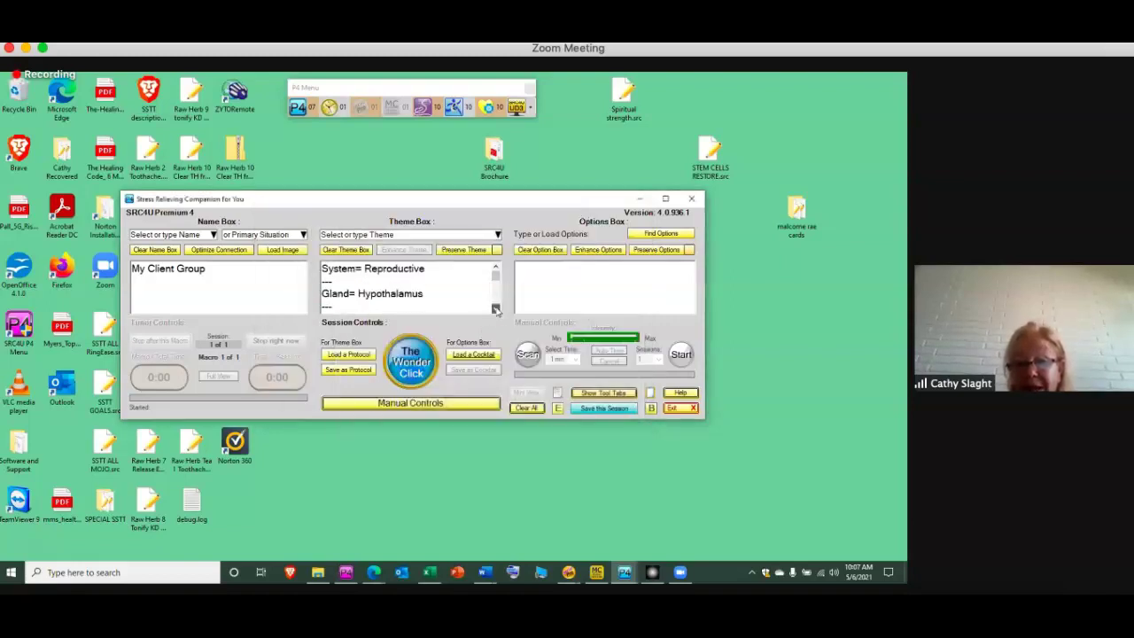
pyautogui.doubleClick(496, 308)
pyautogui.click(496, 308)
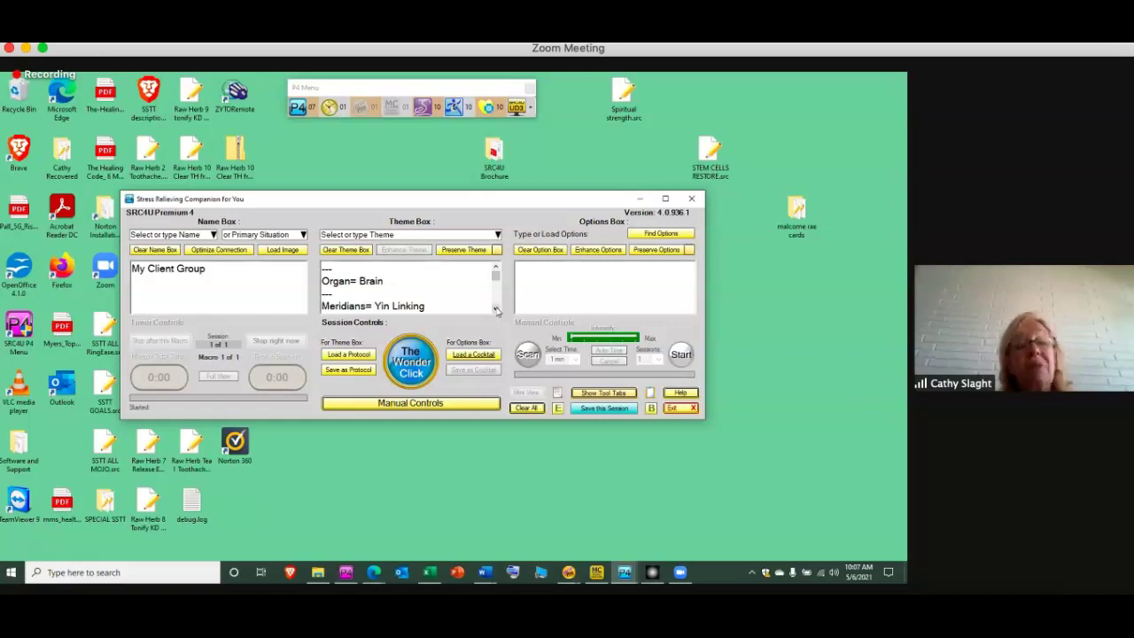
pyautogui.click(496, 309)
pyautogui.doubleClick(496, 309)
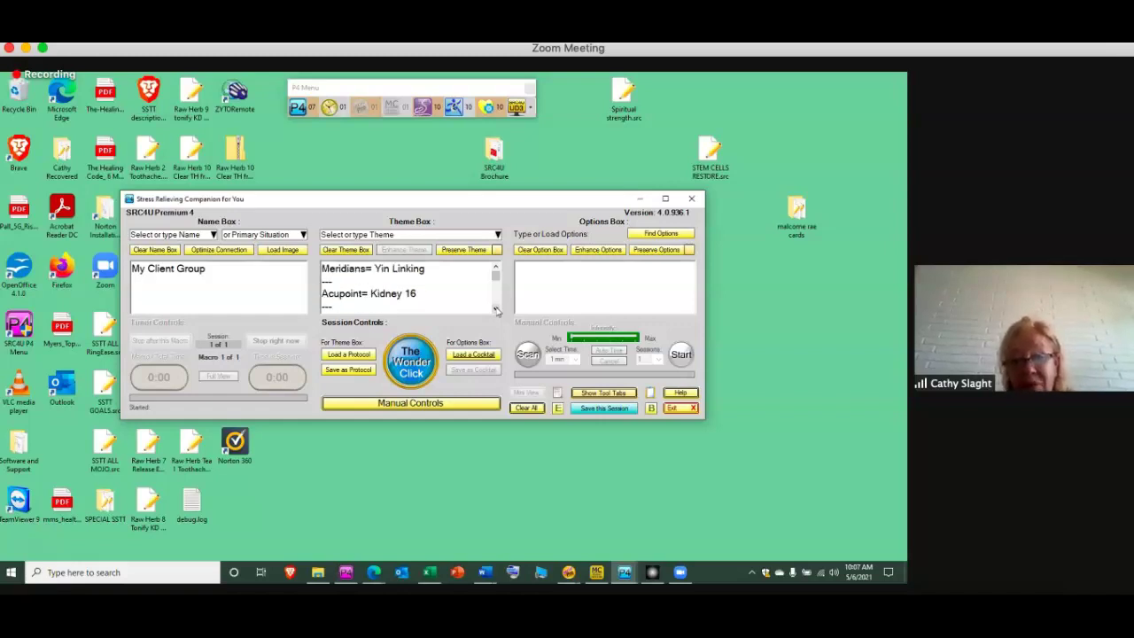
pyautogui.click(497, 308)
pyautogui.doubleClick(496, 308)
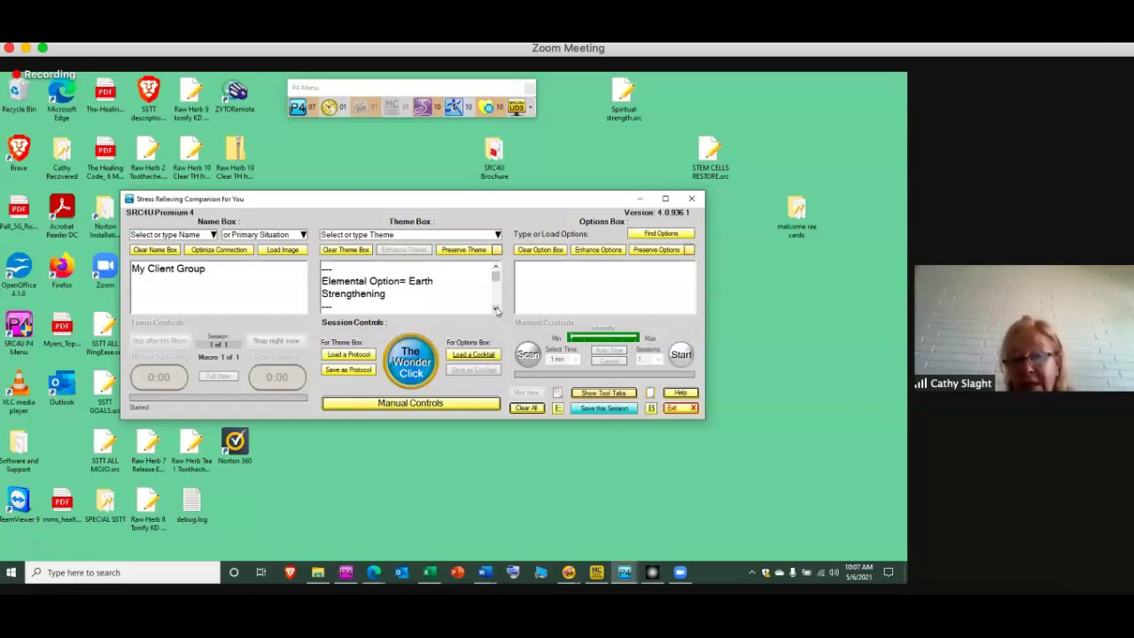
pyautogui.doubleClick(496, 309)
pyautogui.click(496, 309)
pyautogui.doubleClick(496, 308)
# Continue through Emotion, Stress Factor, Words to Ponder and Mind entries down to Resistance Factor= Trauma
pyautogui.click(496, 308)
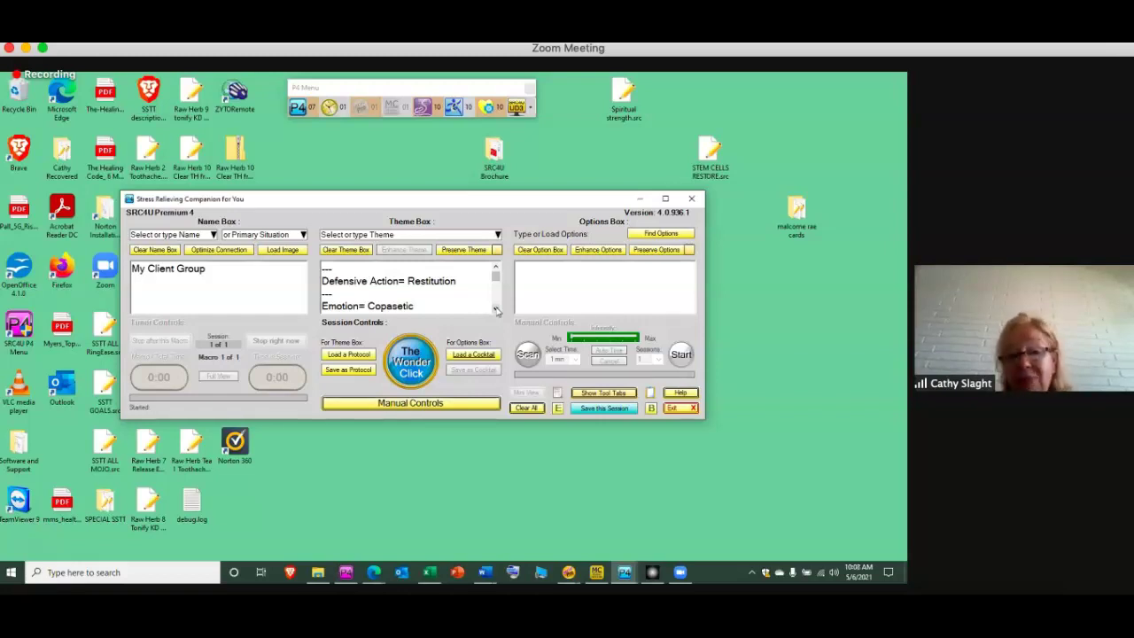
pyautogui.click(497, 309)
pyautogui.click(496, 309)
pyautogui.click(496, 308)
pyautogui.click(496, 308)
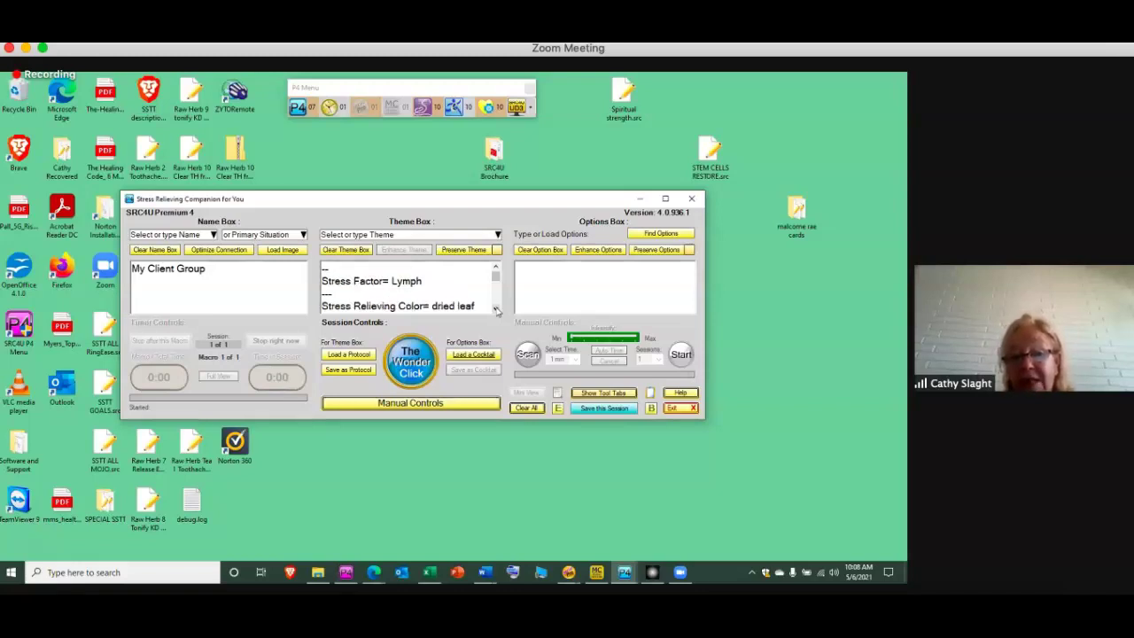
pyautogui.click(496, 308)
pyautogui.click(496, 308)
pyautogui.click(497, 308)
pyautogui.click(496, 309)
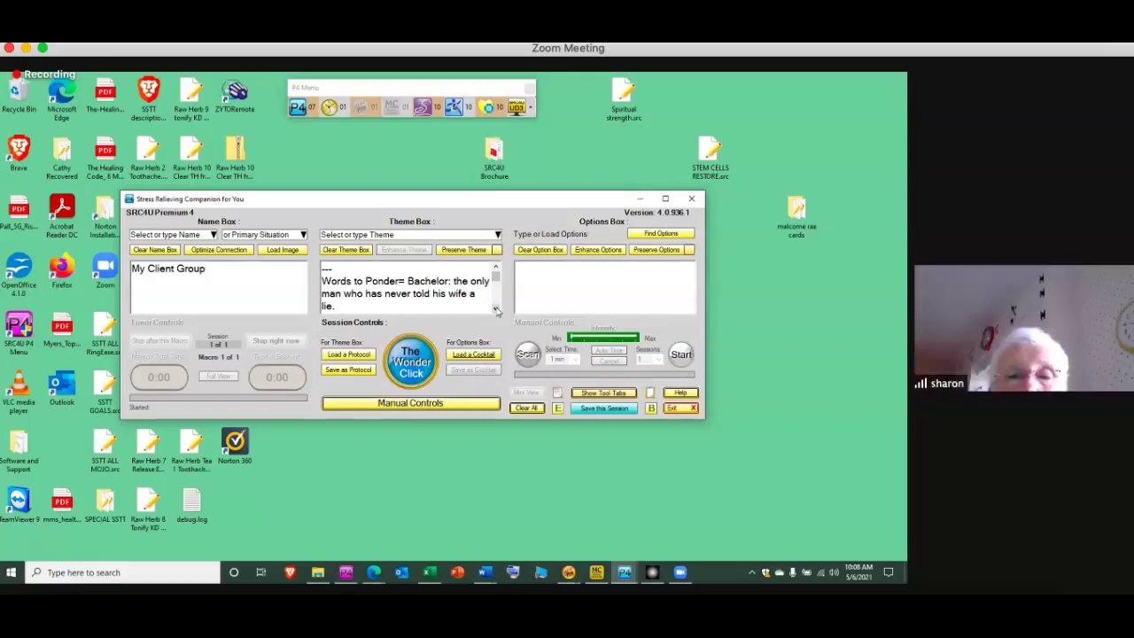
pyautogui.click(496, 309)
pyautogui.click(496, 308)
pyautogui.click(496, 309)
pyautogui.click(496, 309)
pyautogui.click(497, 308)
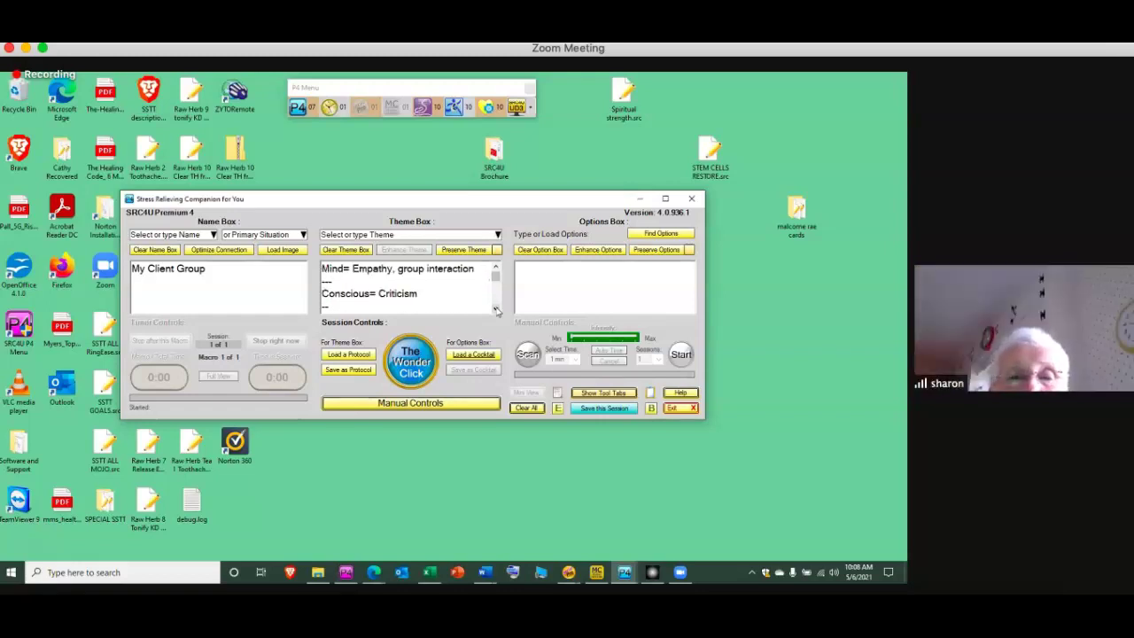
pyautogui.click(496, 308)
pyautogui.click(496, 308)
pyautogui.click(496, 308)
pyautogui.click(496, 309)
pyautogui.click(496, 308)
pyautogui.click(496, 309)
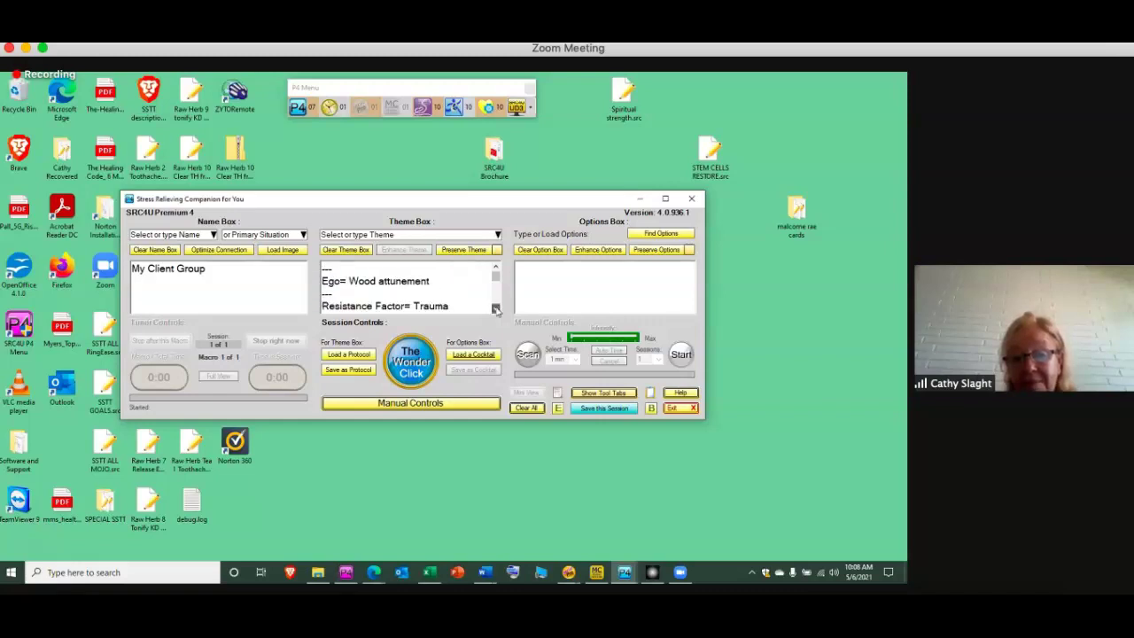
pyautogui.click(496, 308)
pyautogui.click(496, 308)
pyautogui.click(497, 308)
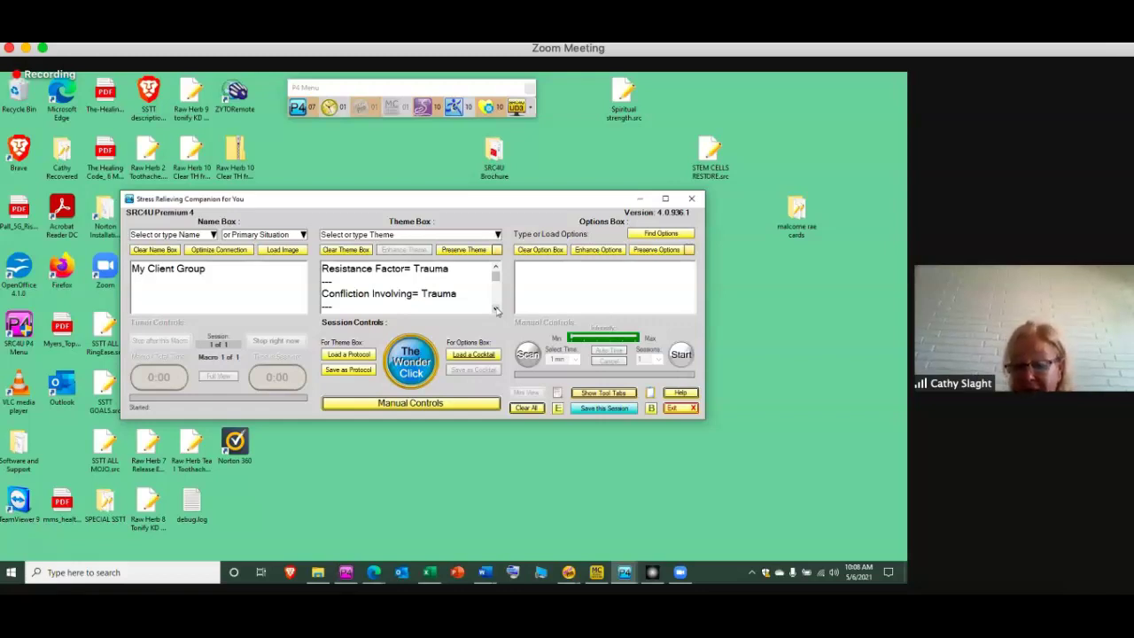
# Run a Pro Tool Selector check on TRAUMA for My Client Group (21% to 336%), then close it
pyautogui.click(569, 572)
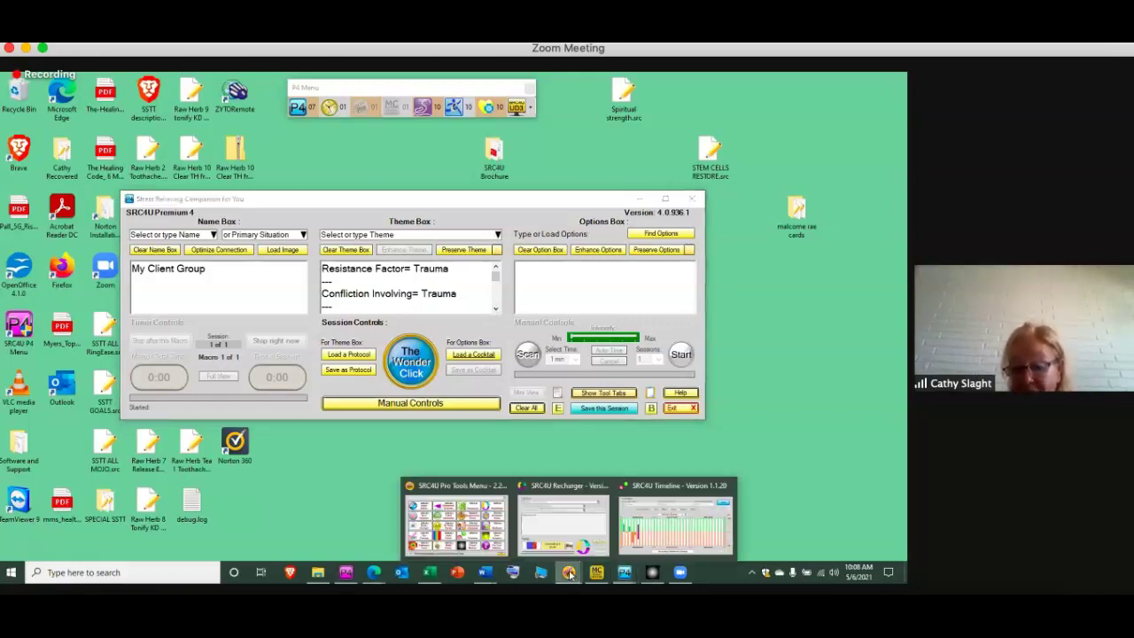
pyautogui.click(475, 525)
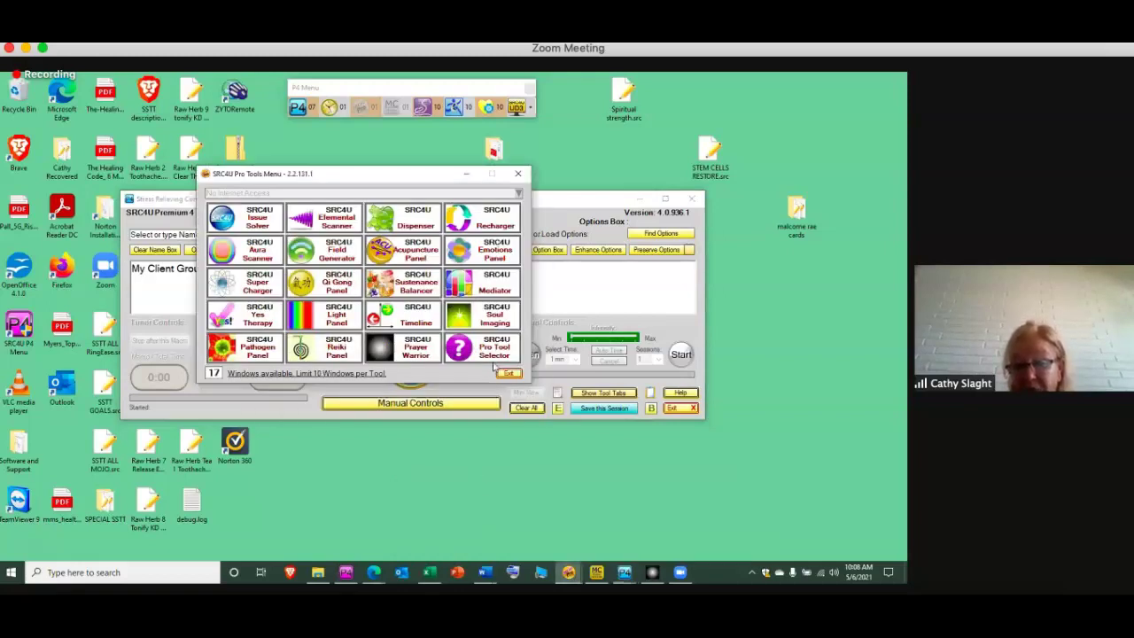
pyautogui.click(497, 350)
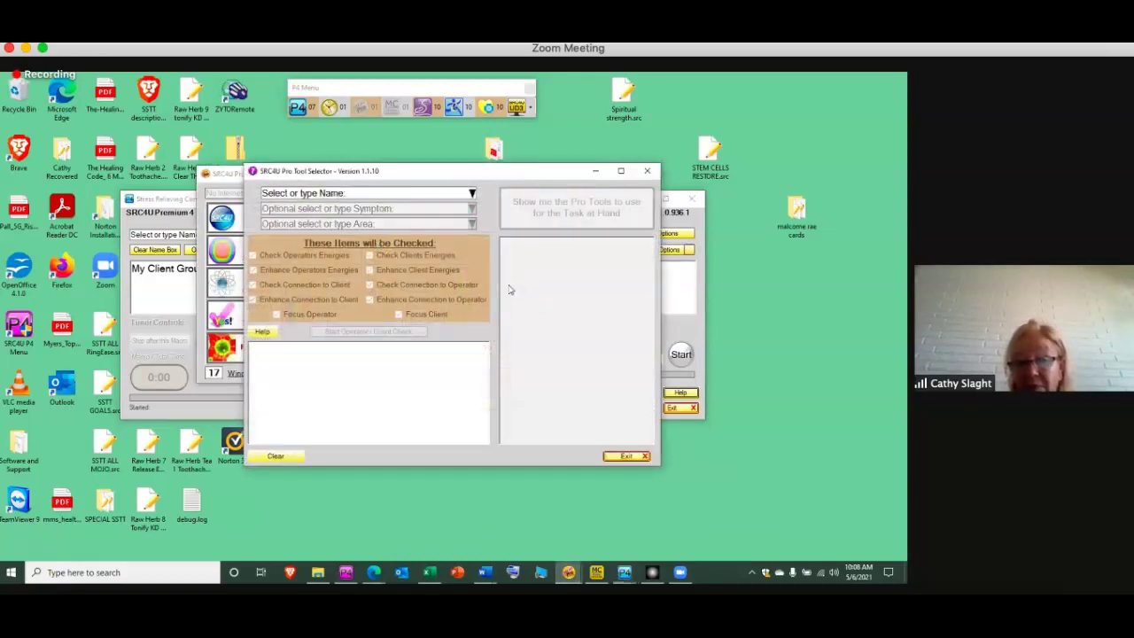
pyautogui.click(472, 193)
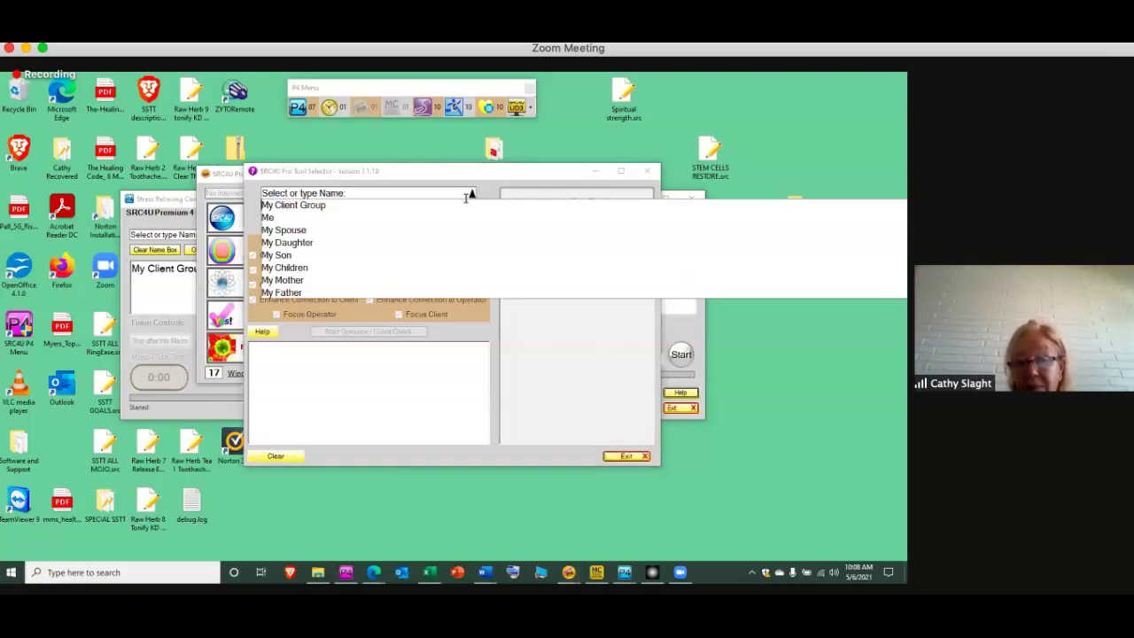
pyautogui.click(438, 203)
pyautogui.click(436, 211)
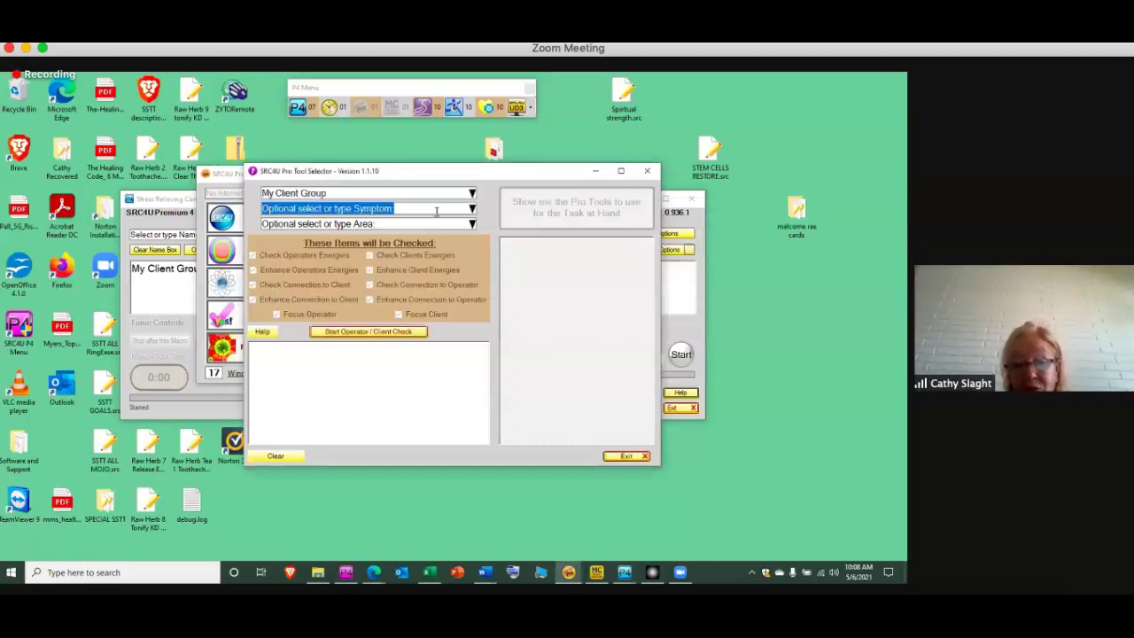
pyautogui.write('TRAUMA')
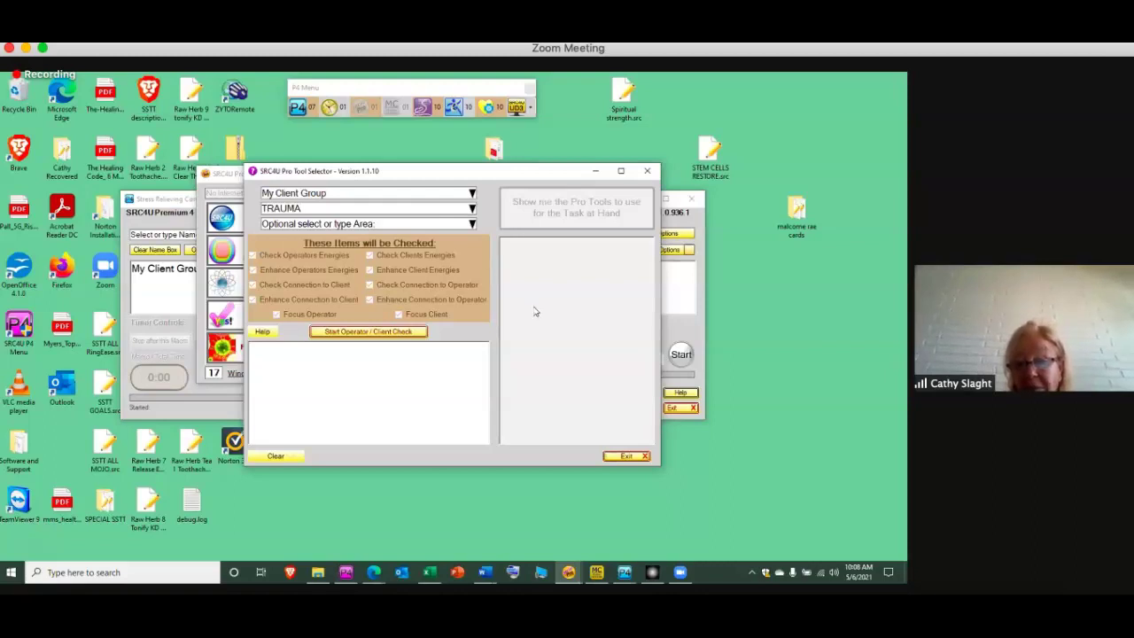
pyautogui.click(379, 333)
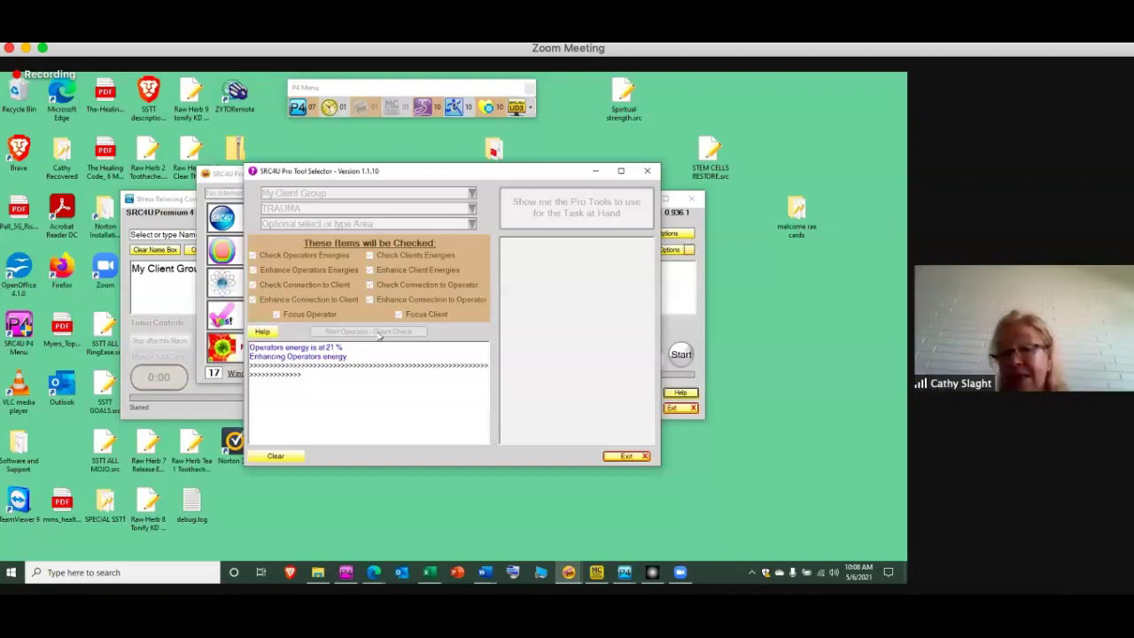
pyautogui.click(595, 170)
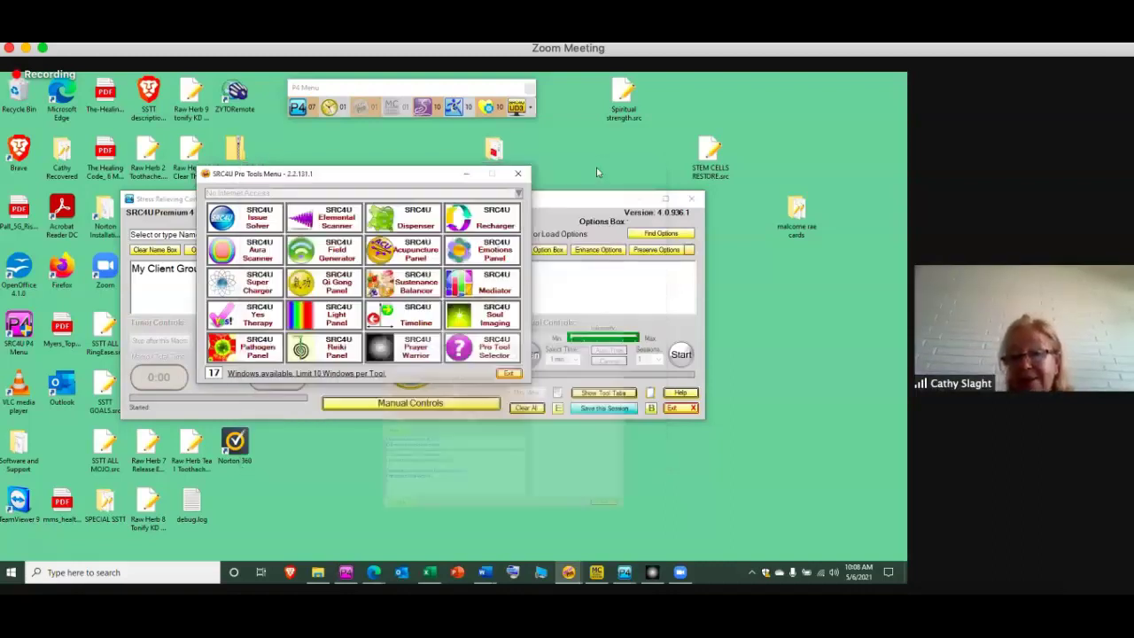
# Hide the Pro Tools Menu, tick Preserve Theme, run The Wonder Click, and minimize Premium
pyautogui.click(467, 175)
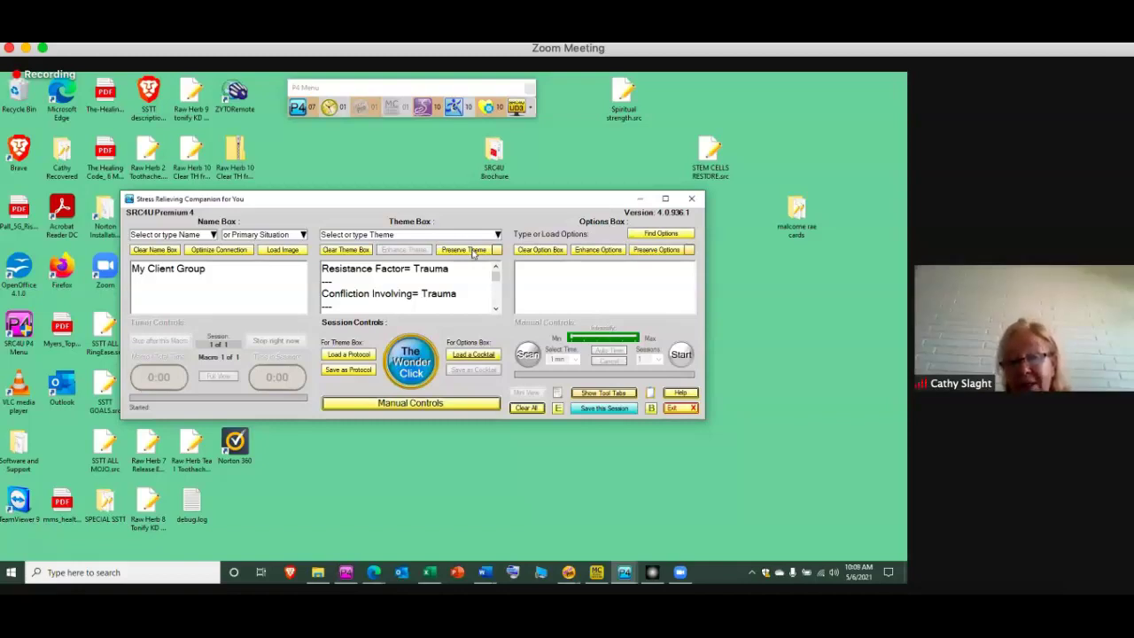
pyautogui.click(469, 252)
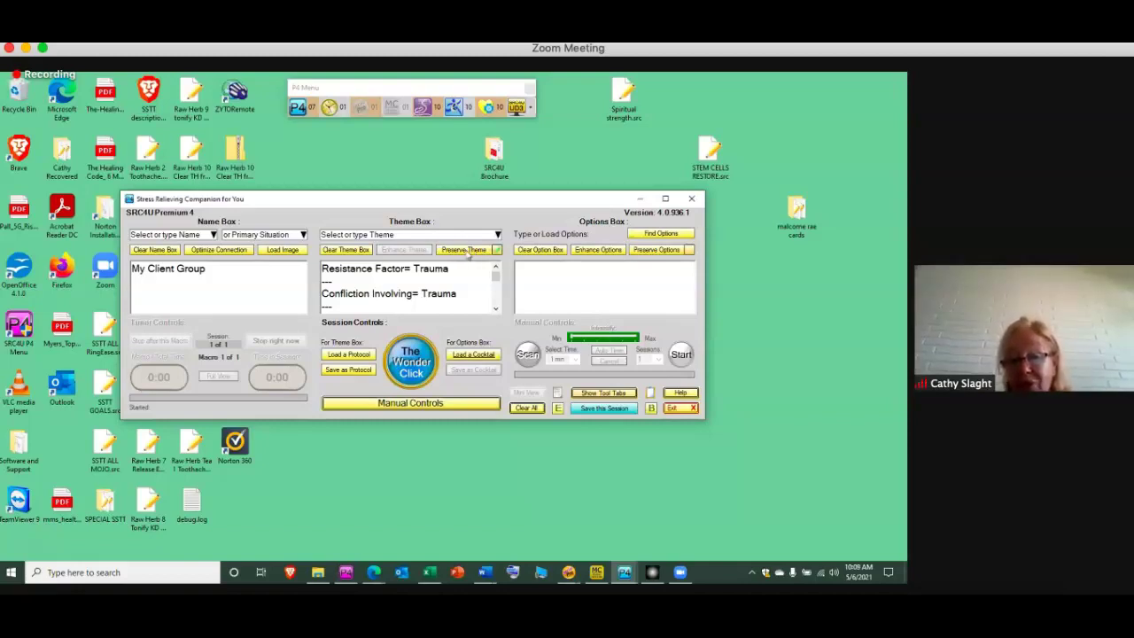
pyautogui.click(412, 362)
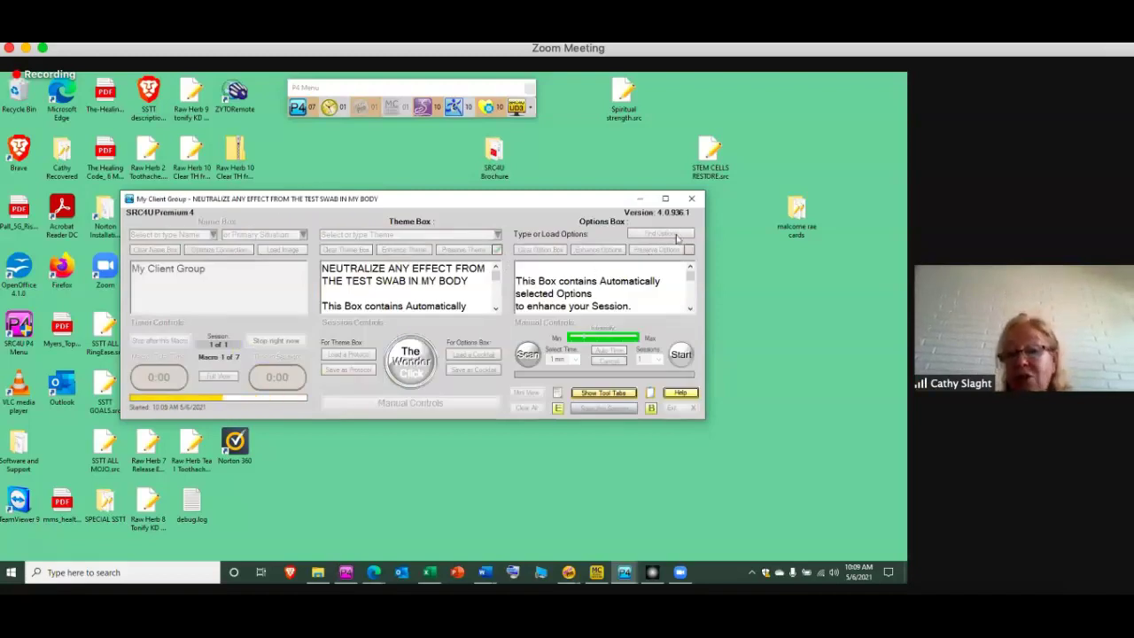
pyautogui.click(638, 199)
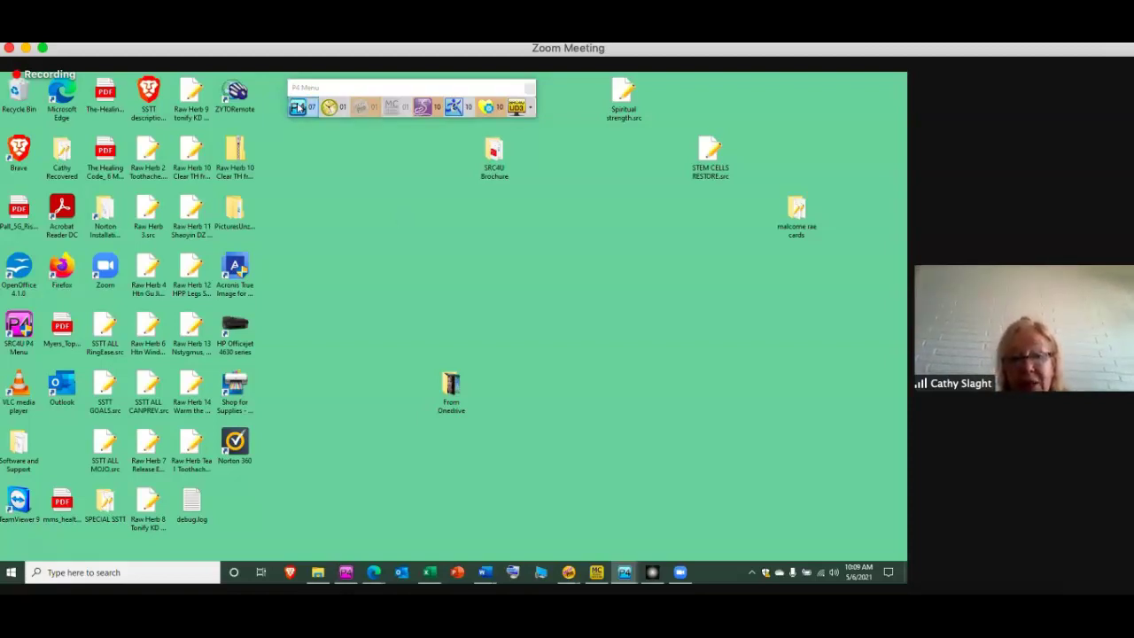
# Launch a fresh SRC4U Premium 4 from the P4 Menu and select My Client Group as its name
pyautogui.click(298, 106)
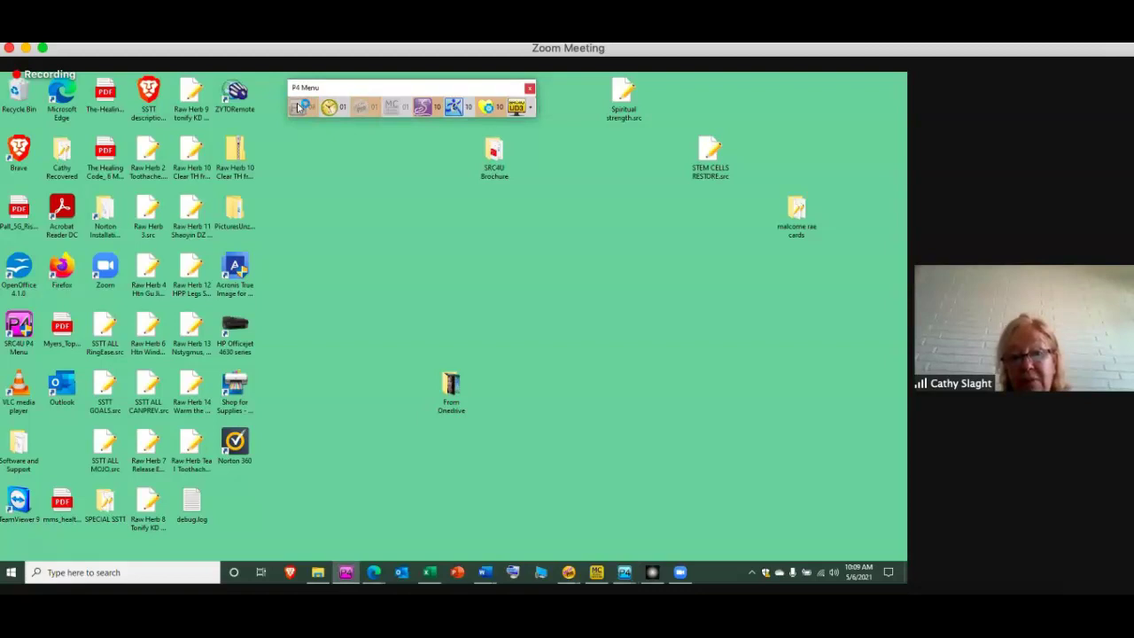
pyautogui.click(299, 107)
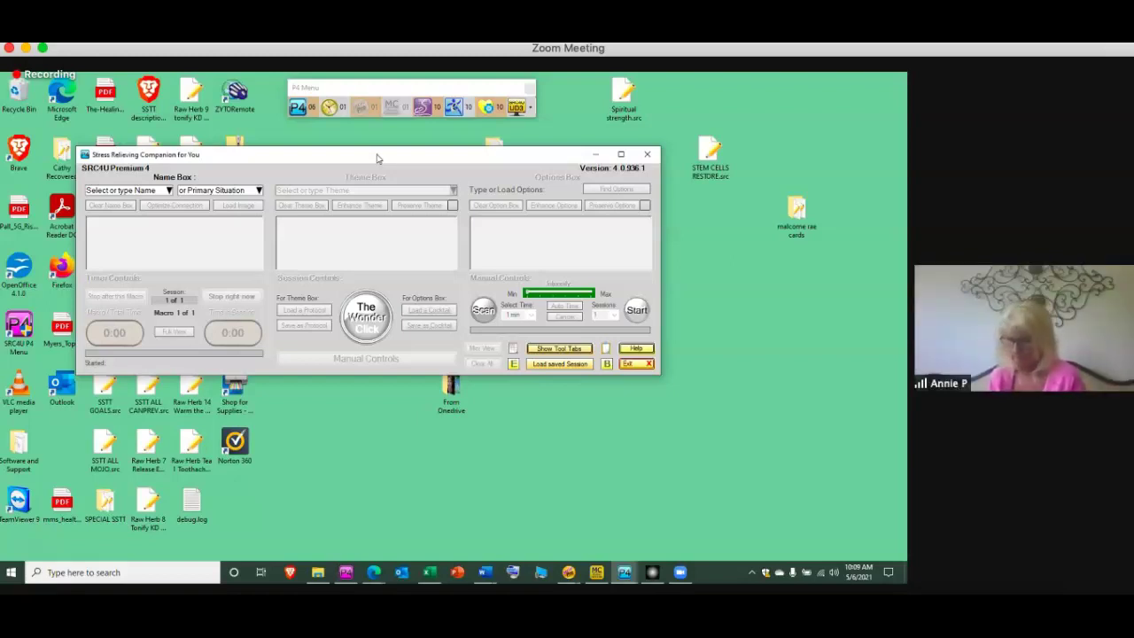
pyautogui.moveTo(376, 158); pyautogui.dragTo(431, 160)
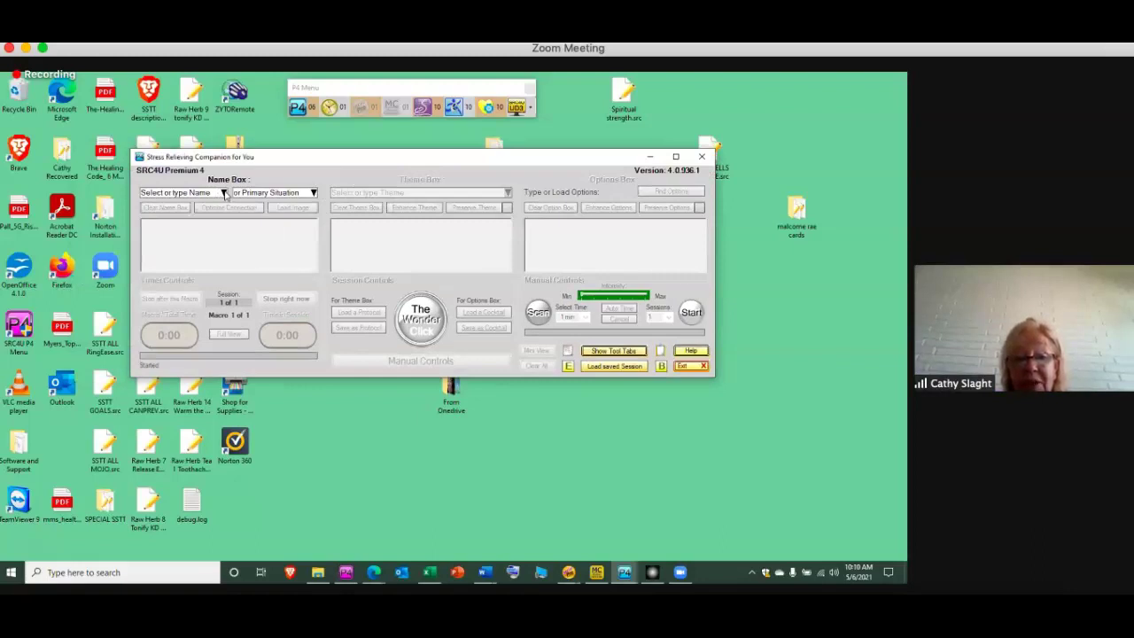
pyautogui.click(224, 192)
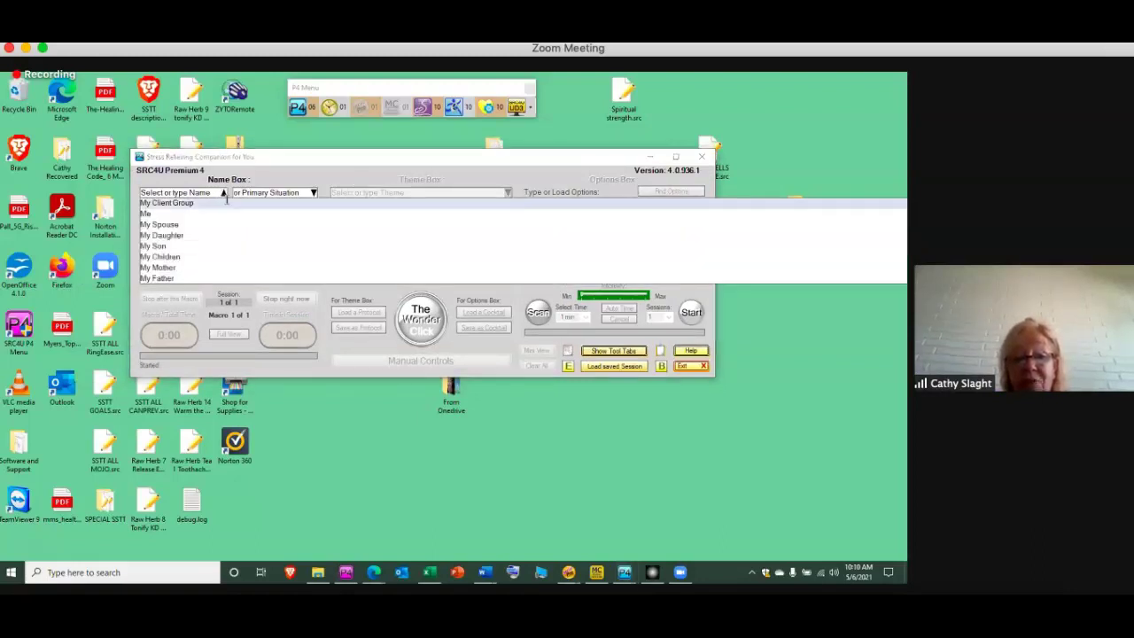
pyautogui.click(227, 202)
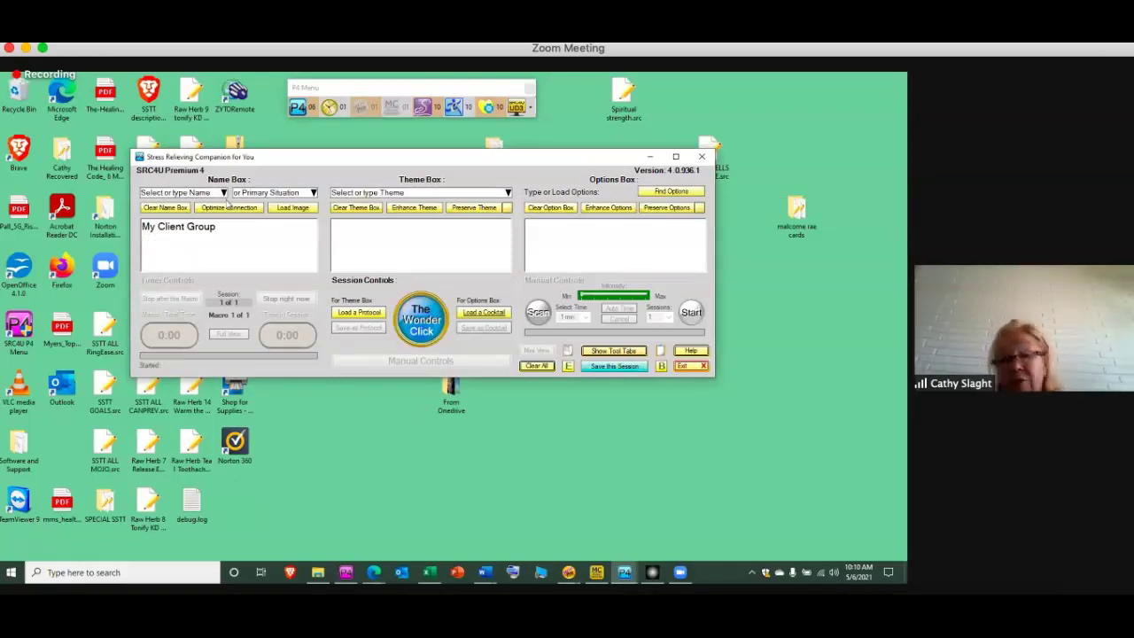
# Enter the theme STRESS RELATED TO BIOLOGICAL WARFARE and enhance it
pyautogui.click(437, 193)
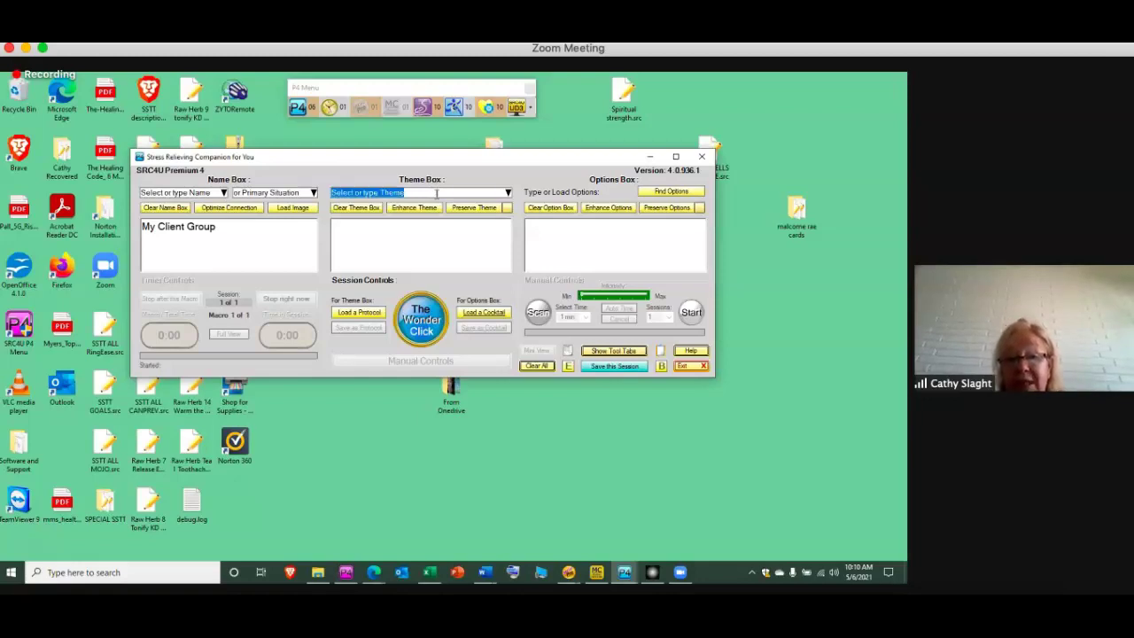
pyautogui.write('STRE')
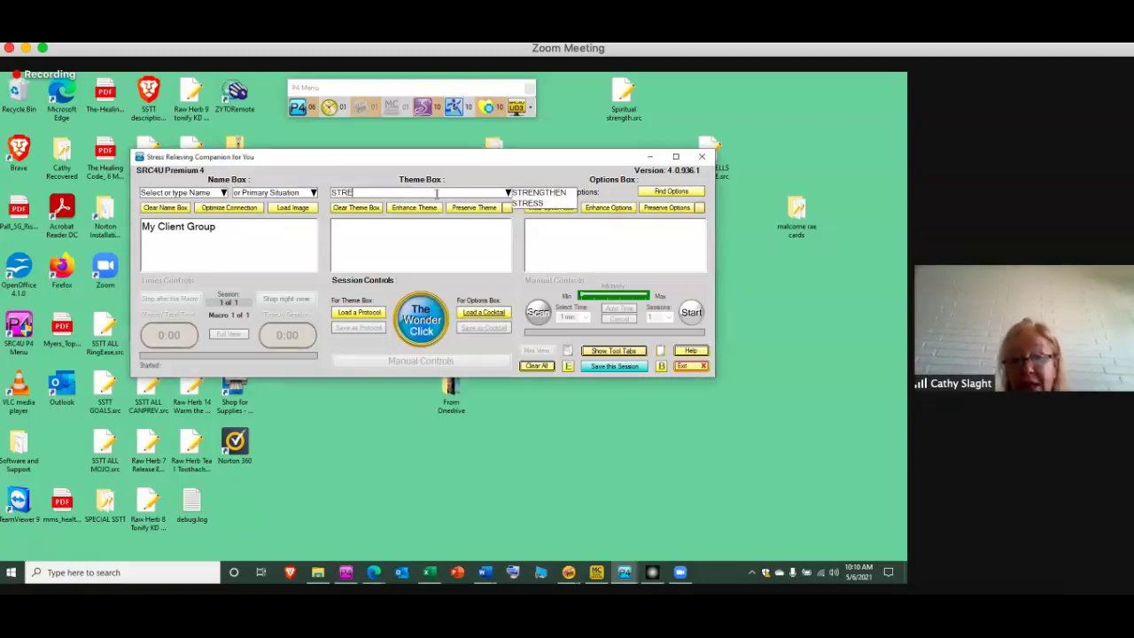
pyautogui.write('SS RELATED TO BIOLOGICAL WARFARE')
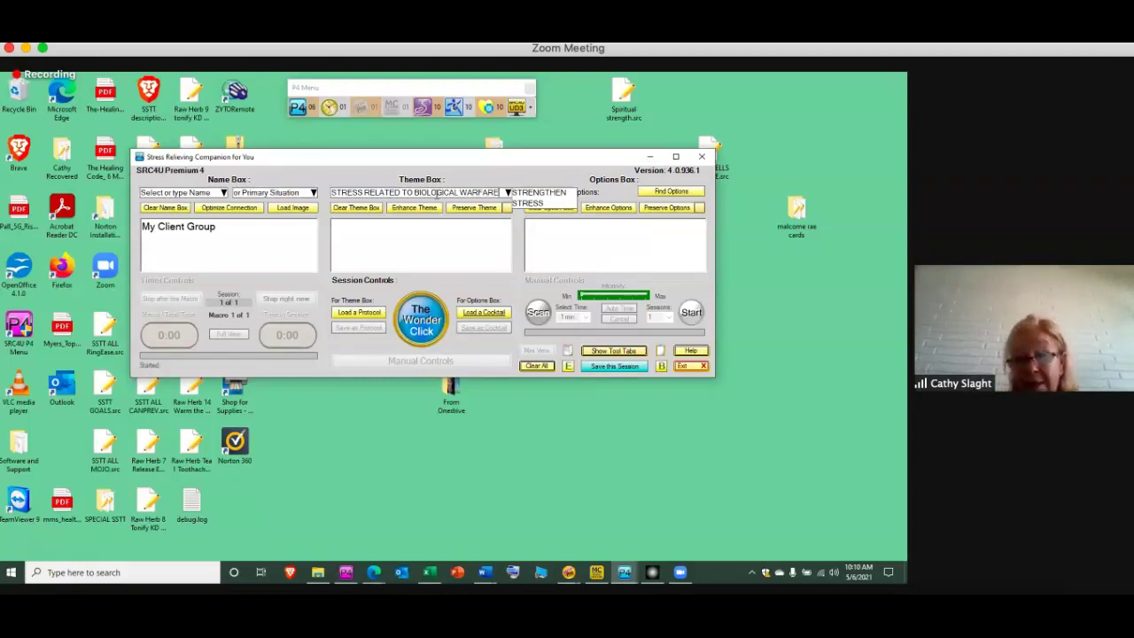
pyautogui.press('Return')
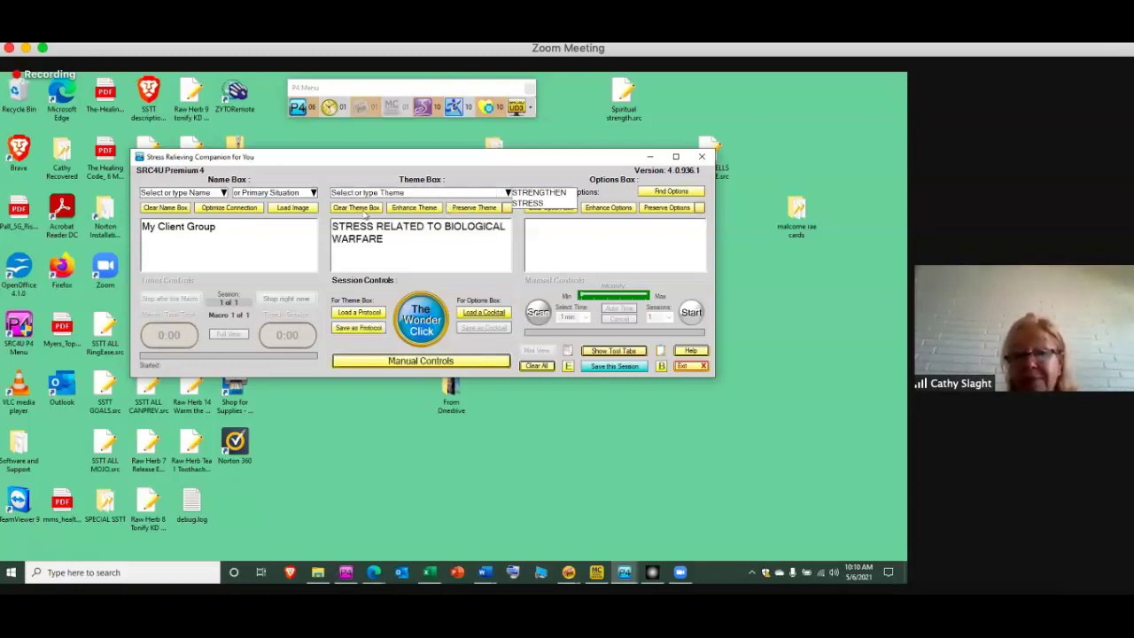
pyautogui.click(410, 210)
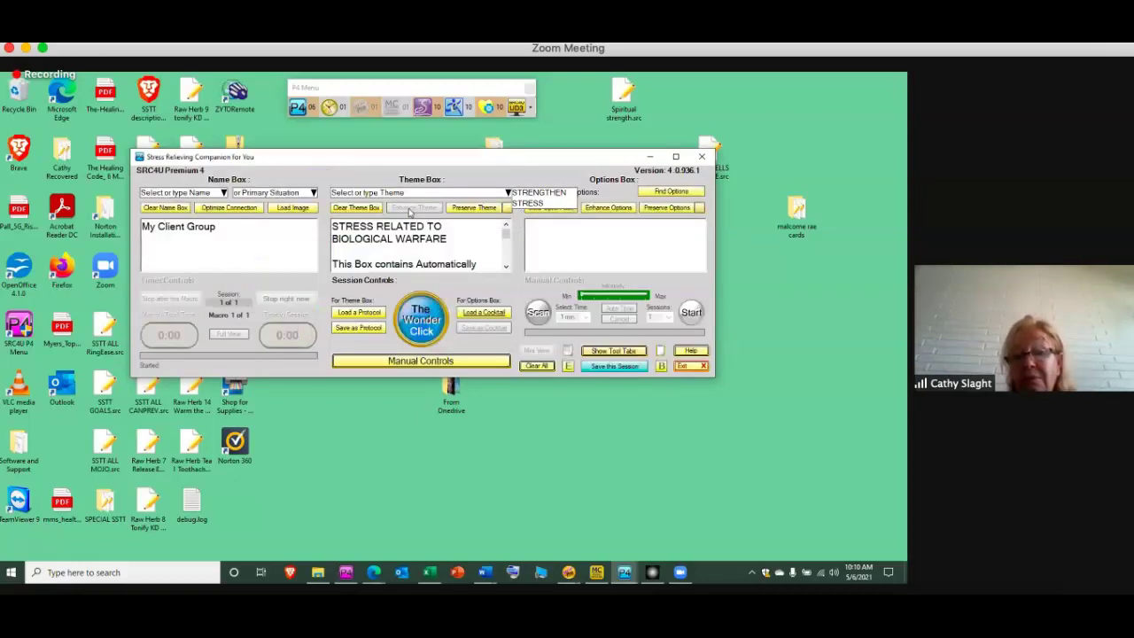
# Scroll the enhanced theme down to the Area= Elimination Plexus and System lines
pyautogui.click(506, 270)
pyautogui.click(505, 268)
pyautogui.click(506, 268)
pyautogui.click(506, 268)
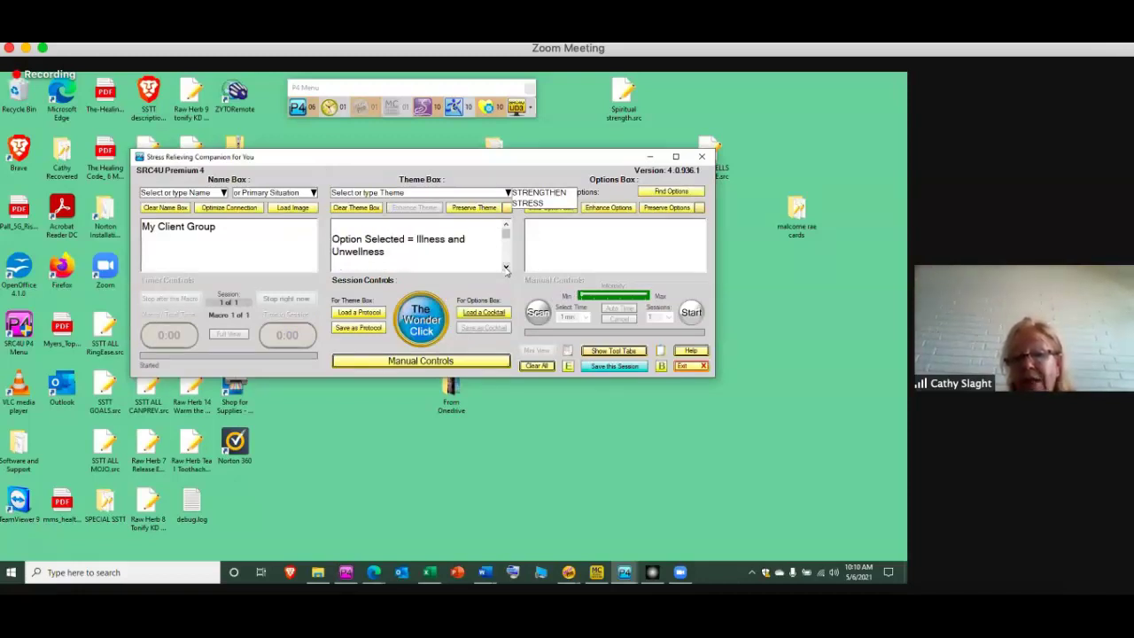
pyautogui.click(506, 268)
pyautogui.click(506, 267)
pyautogui.click(506, 268)
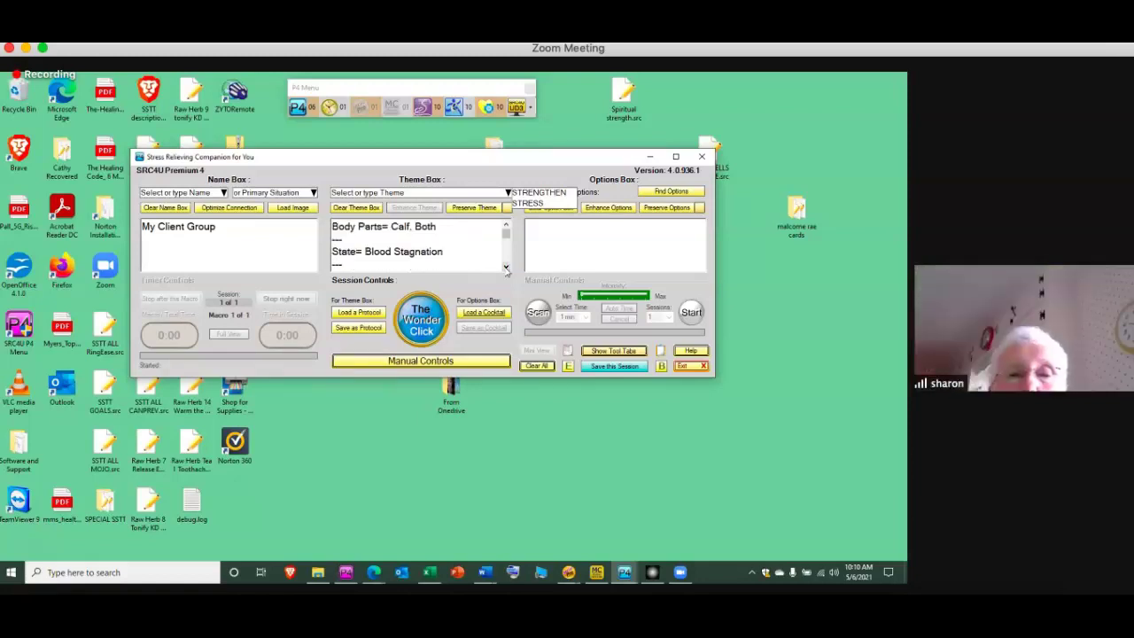
pyautogui.click(506, 267)
pyautogui.click(506, 267)
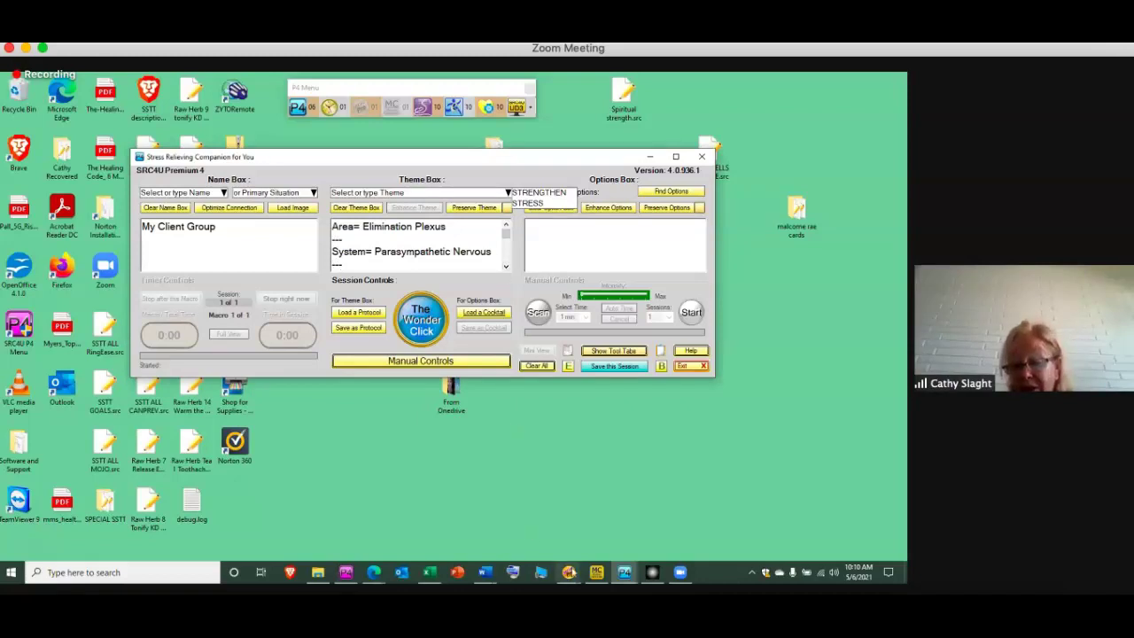
pyautogui.click(569, 574)
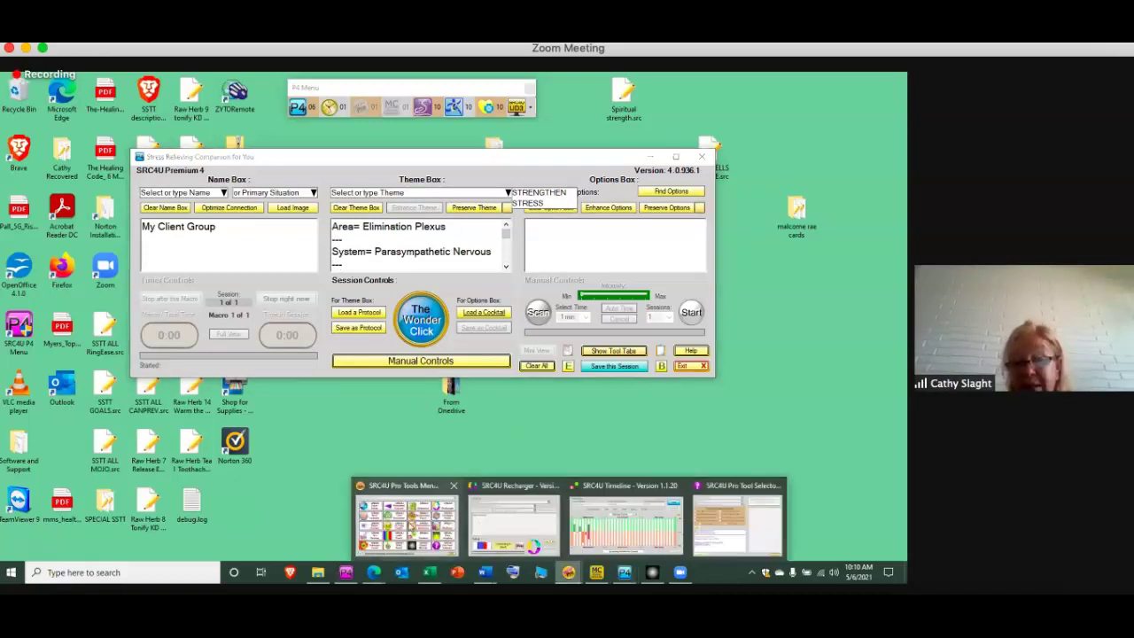
# Open the Recharger for My Client Group with Balance as the action
pyautogui.click(414, 528)
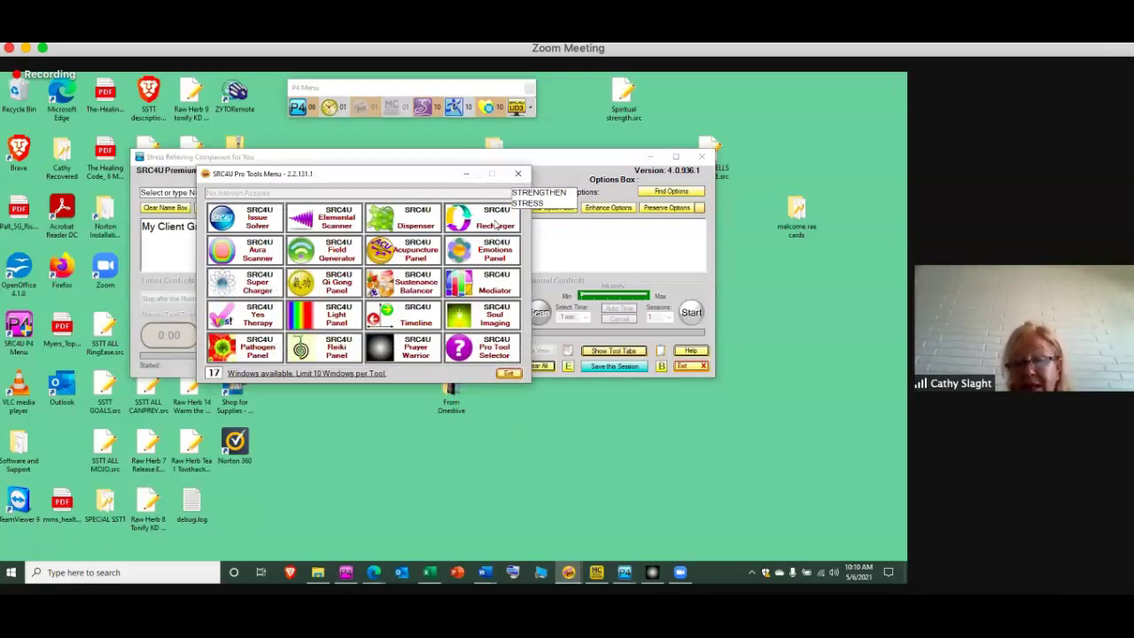
pyautogui.click(497, 224)
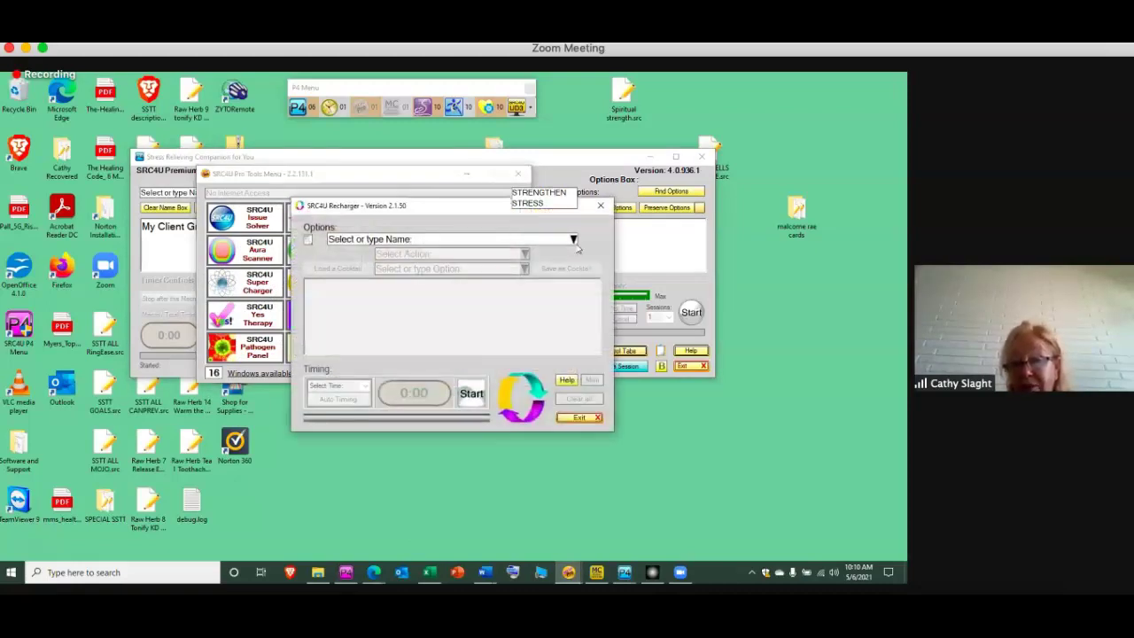
pyautogui.click(573, 241)
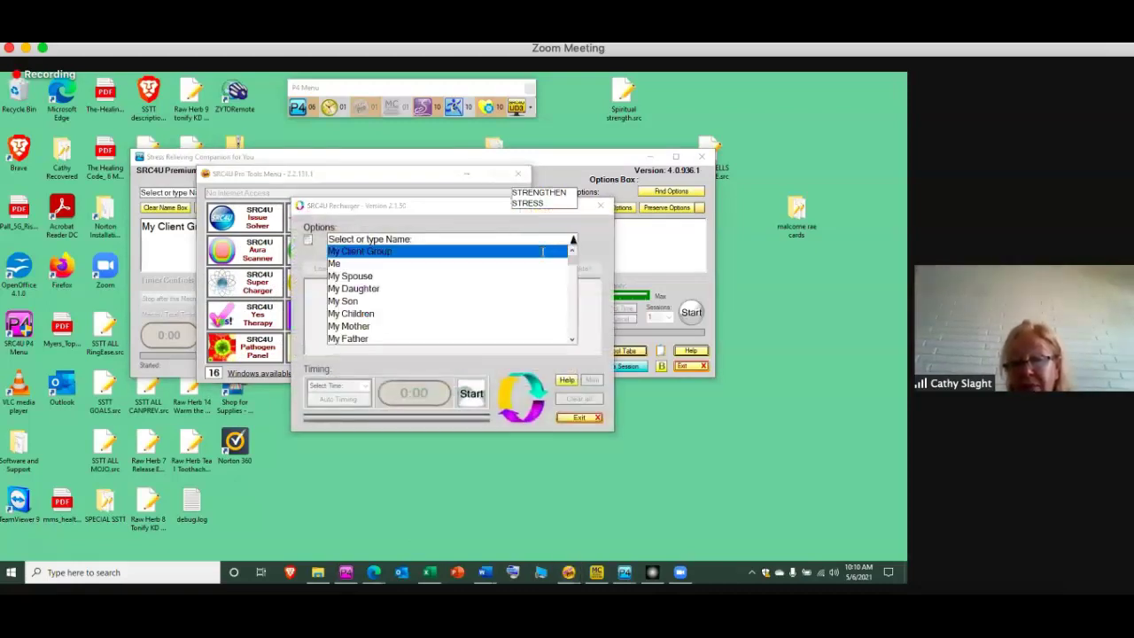
pyautogui.click(539, 251)
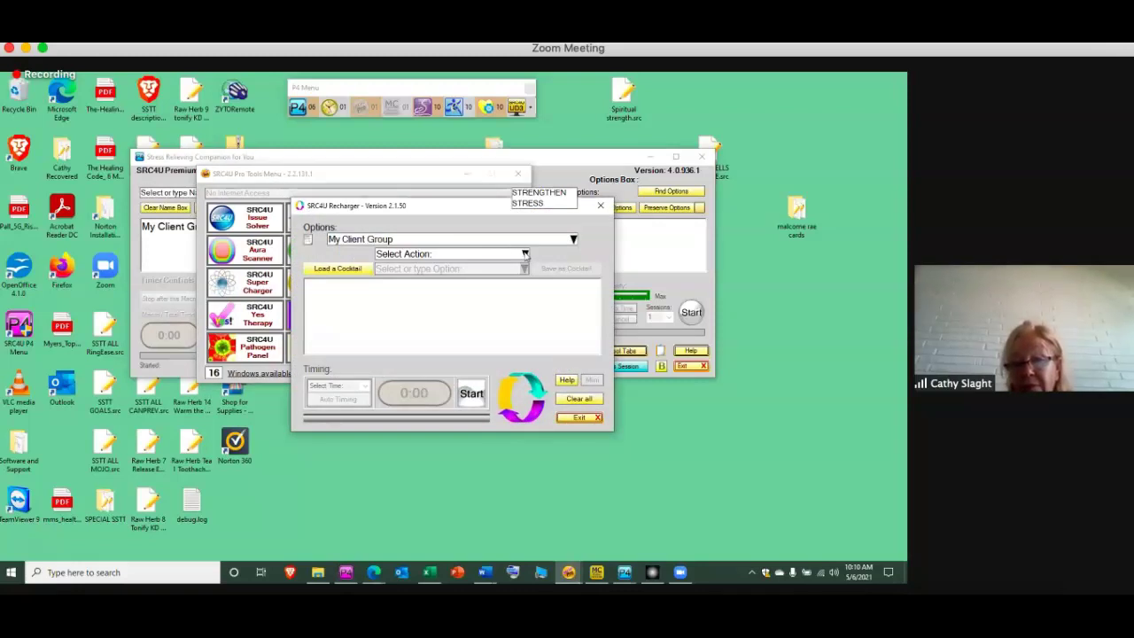
pyautogui.click(524, 254)
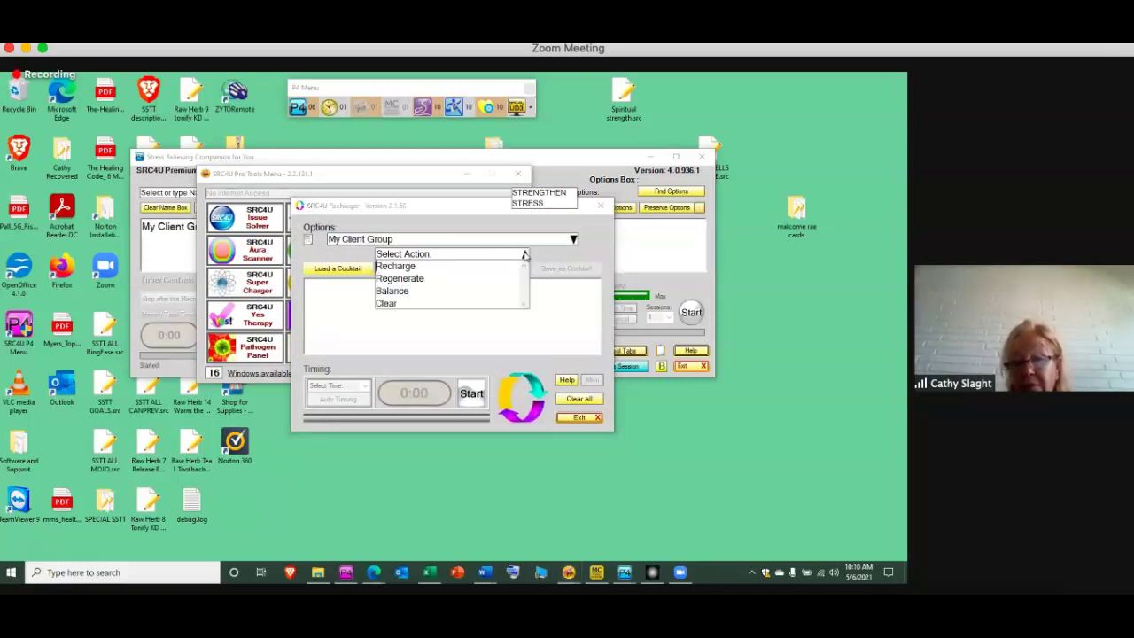
pyautogui.click(486, 292)
# Balance NERVOUS SYSTEM with auto timing and start the 35-minute session
pyautogui.click(479, 267)
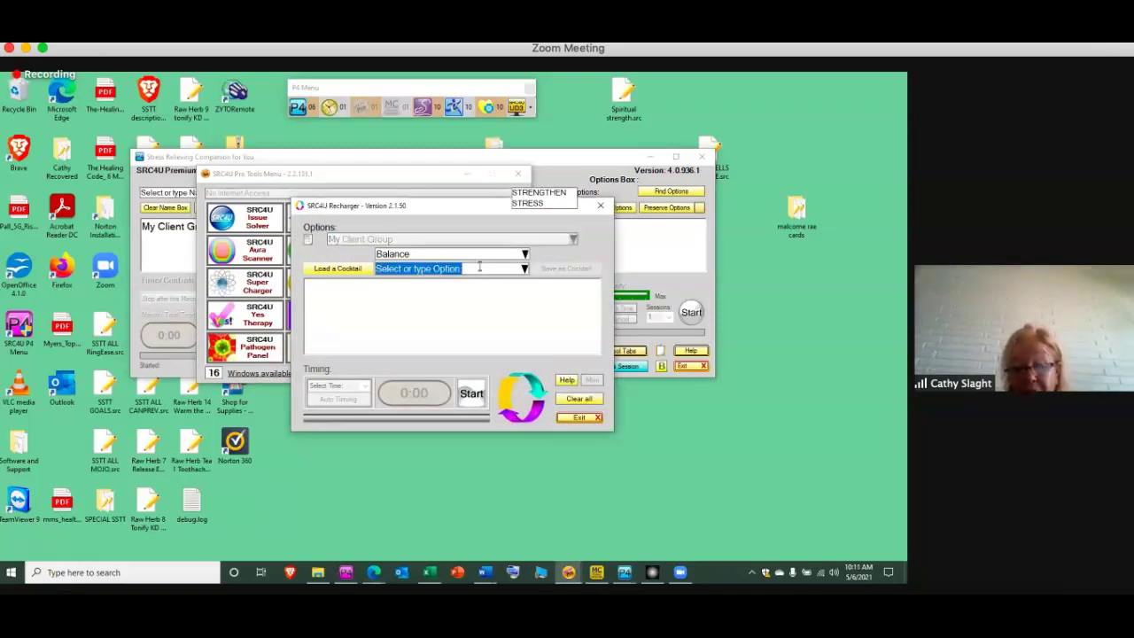
pyautogui.write('NERVOUS S')
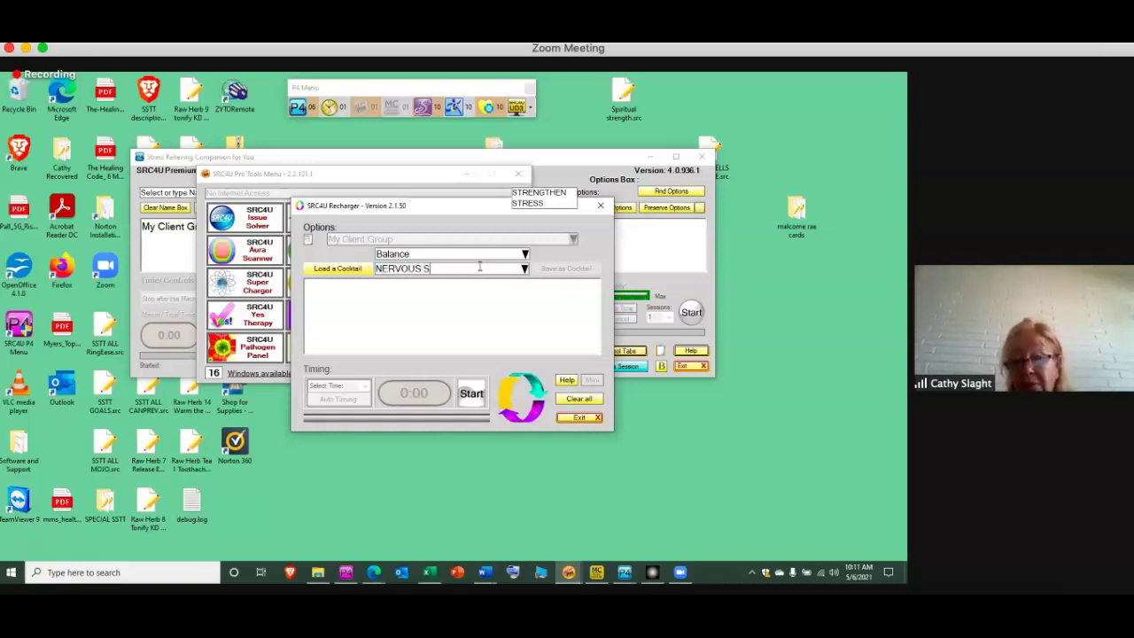
pyautogui.write('YSTEM')
pyautogui.press('Return')
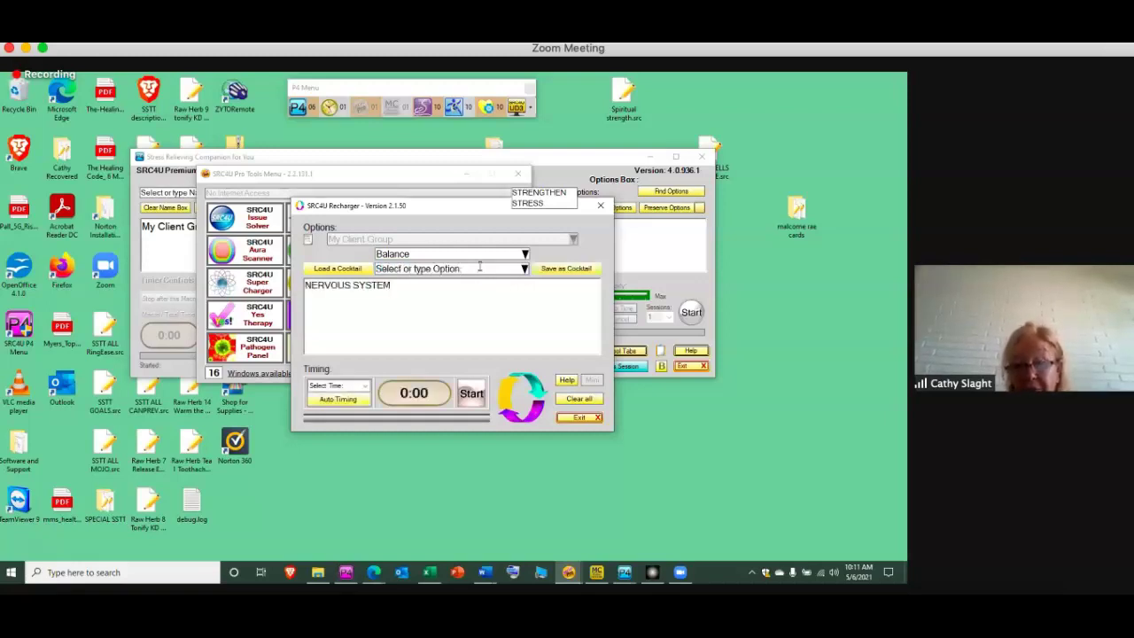
pyautogui.click(337, 399)
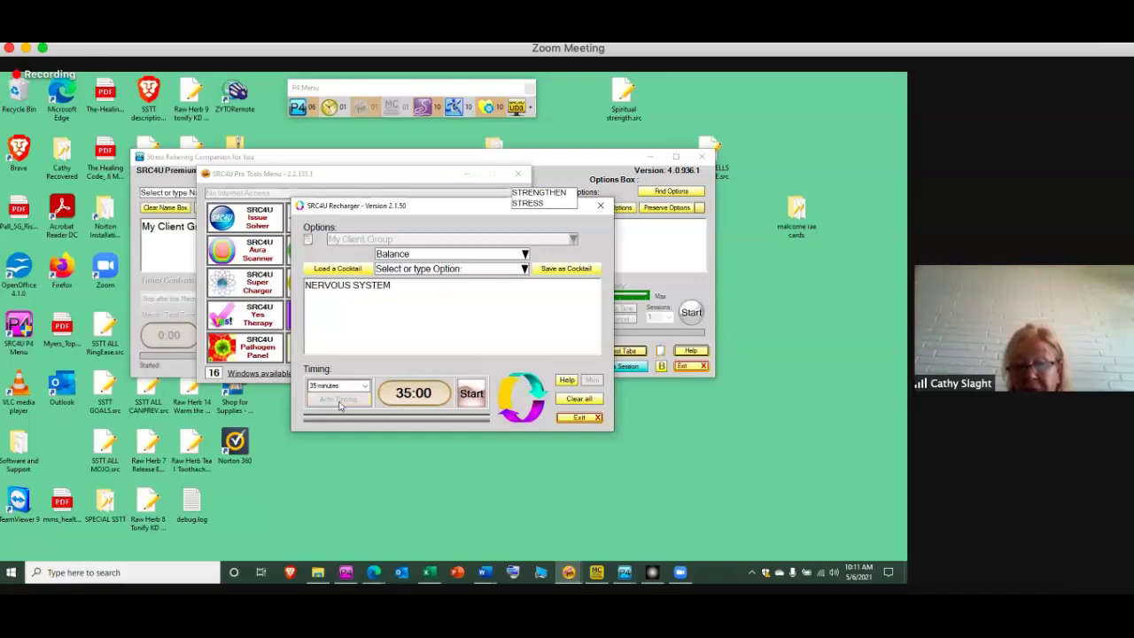
pyautogui.click(472, 394)
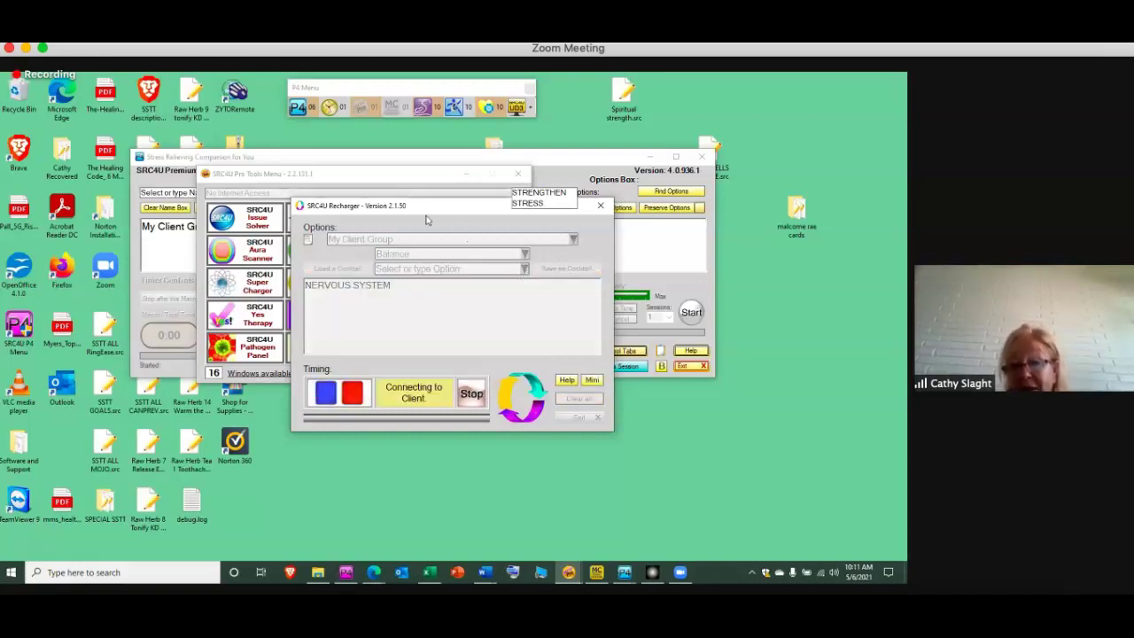
pyautogui.click(467, 176)
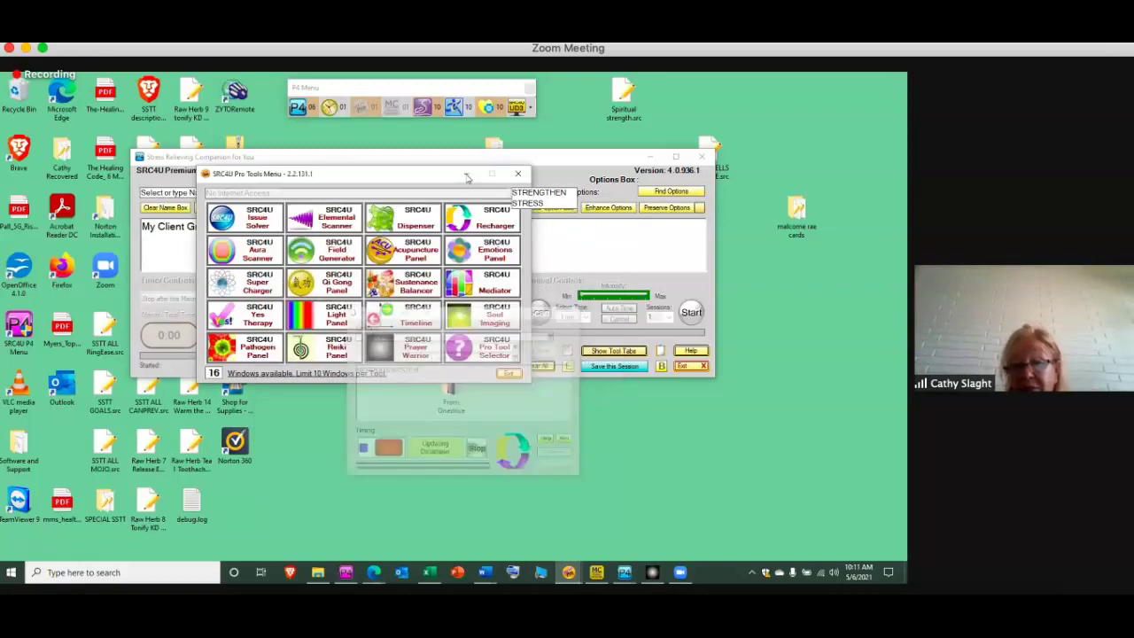
# Minimize the Pro Tools Menu and scroll the enhanced theme past the organ and meridian lines
pyautogui.click(467, 177)
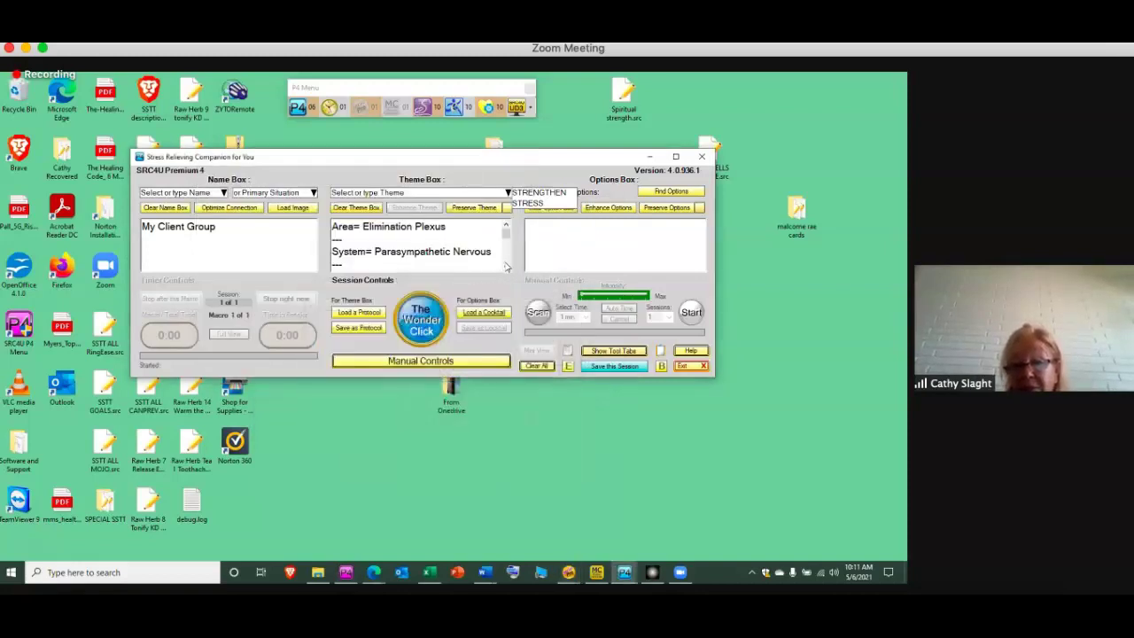
pyautogui.click(506, 268)
pyautogui.click(506, 269)
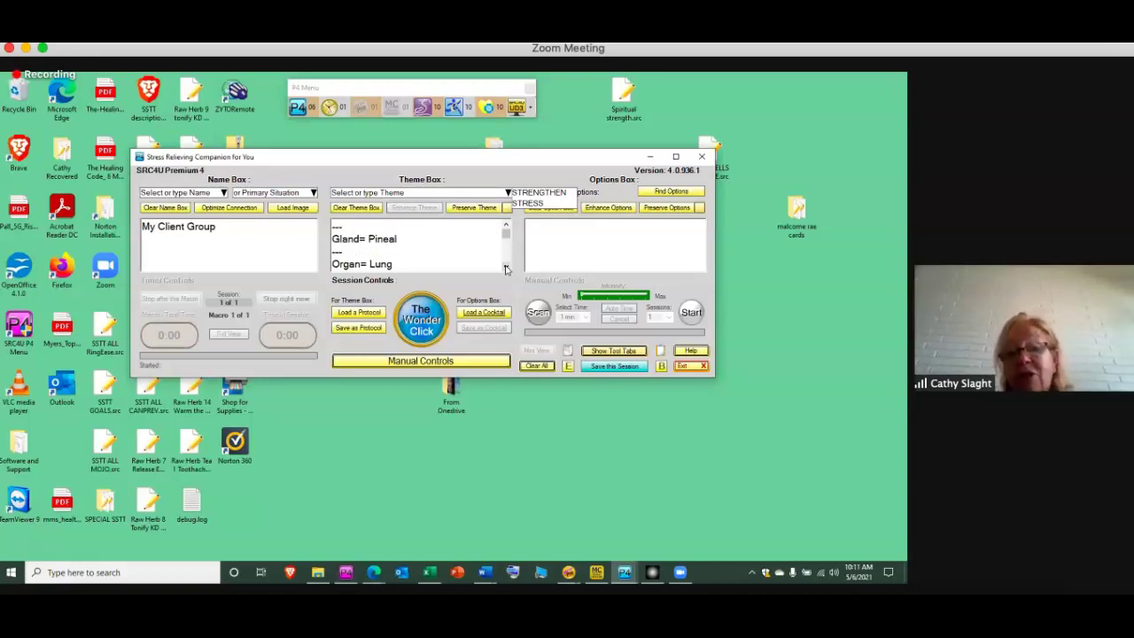
pyautogui.click(506, 268)
pyautogui.click(506, 268)
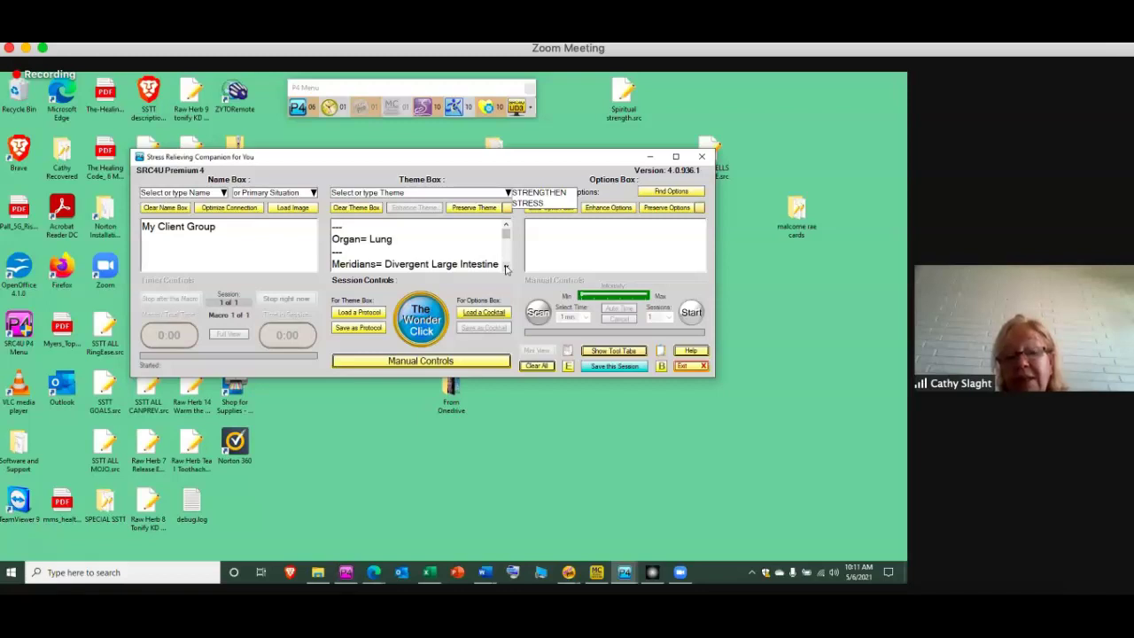
pyautogui.click(506, 268)
pyautogui.click(506, 269)
pyautogui.click(506, 269)
pyautogui.click(506, 268)
# Scroll on to Defensive Action= Repression and Emotion= Gushing, and select the word Repression
pyautogui.click(506, 268)
pyautogui.click(506, 268)
pyautogui.click(505, 269)
pyautogui.click(506, 269)
pyautogui.click(506, 269)
pyautogui.click(506, 268)
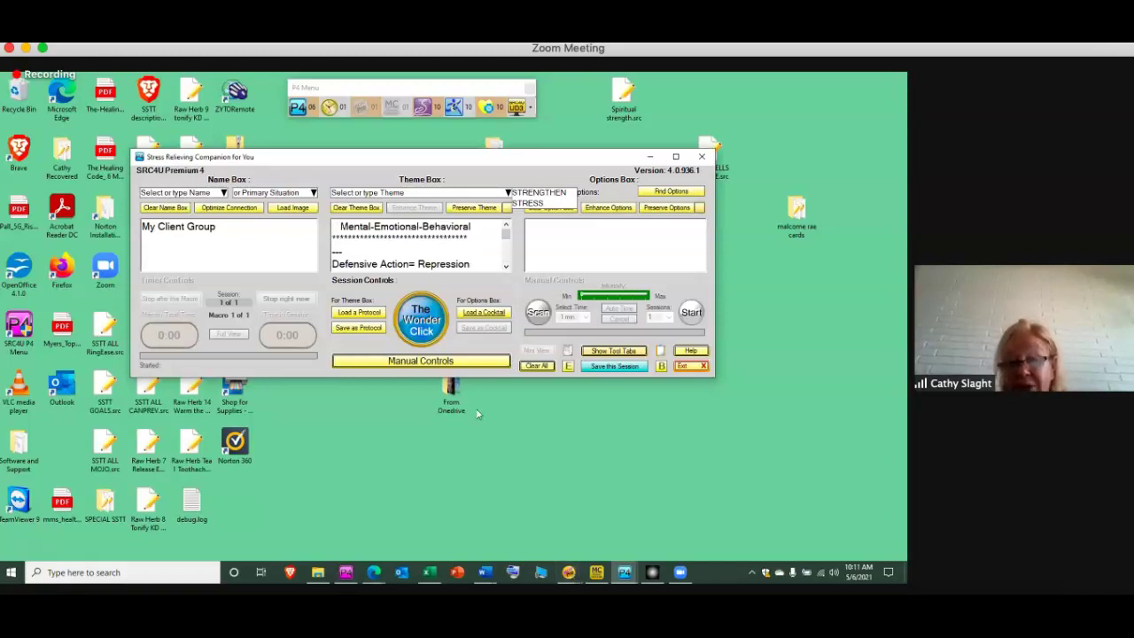
pyautogui.click(506, 268)
pyautogui.click(506, 268)
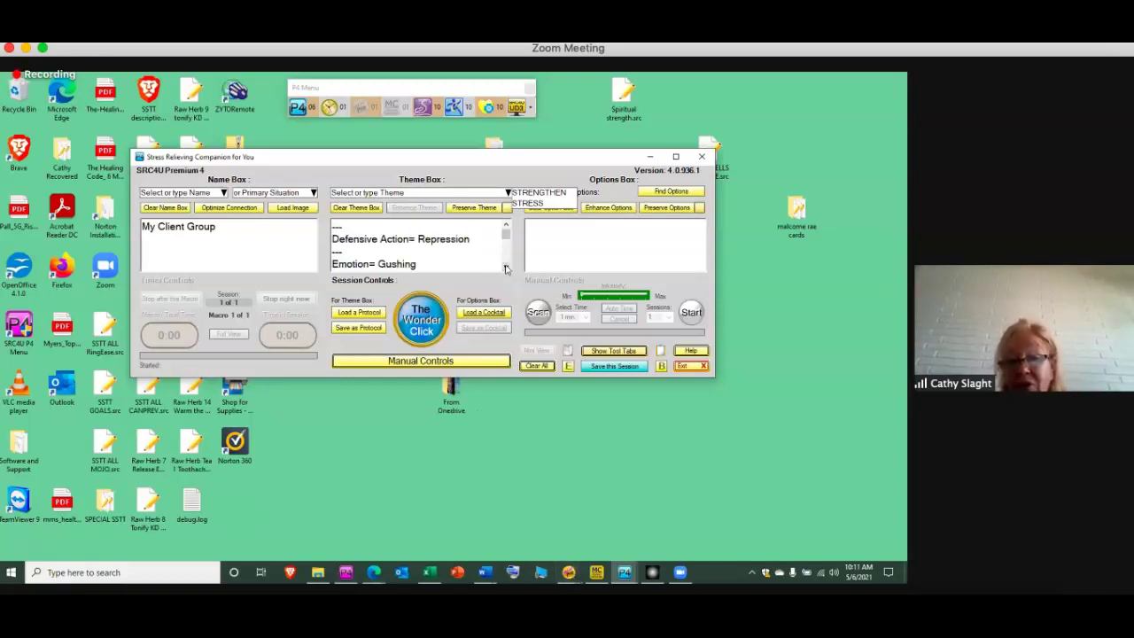
pyautogui.doubleClick(458, 240)
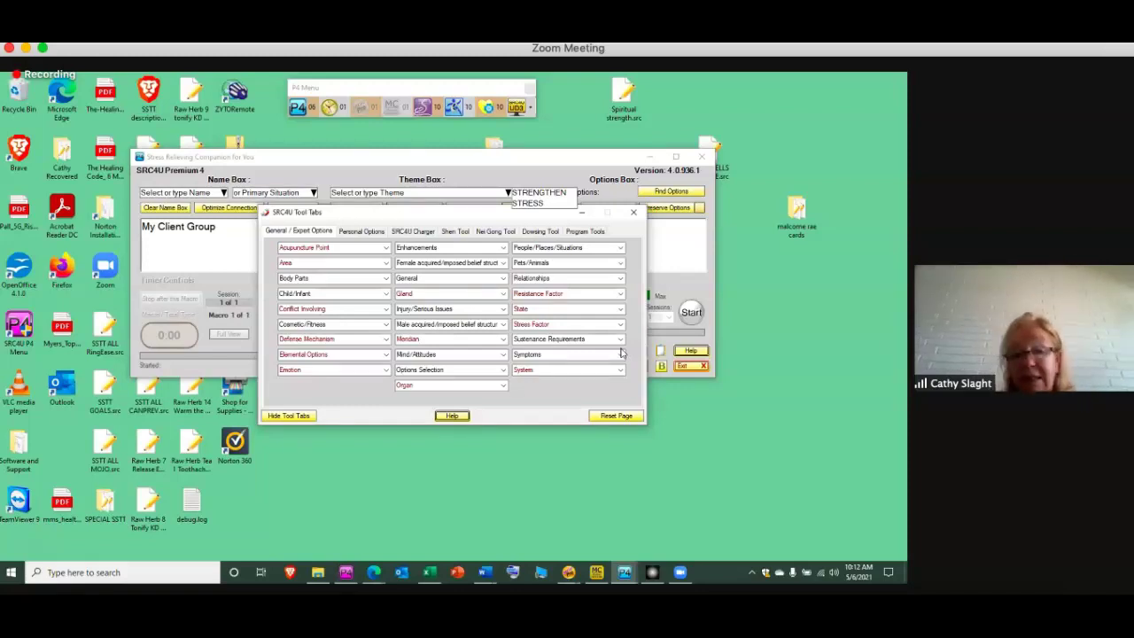
# Focus the Premium window and switch the Tool Tabs to the Dowsing Tool
pyautogui.click(631, 172)
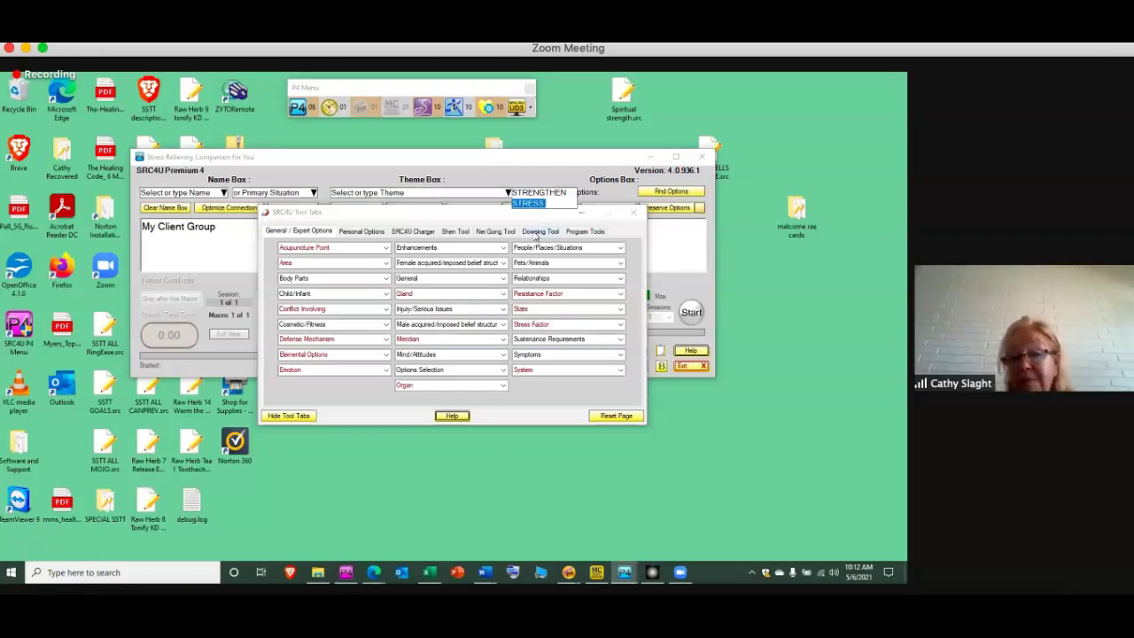
pyautogui.click(536, 232)
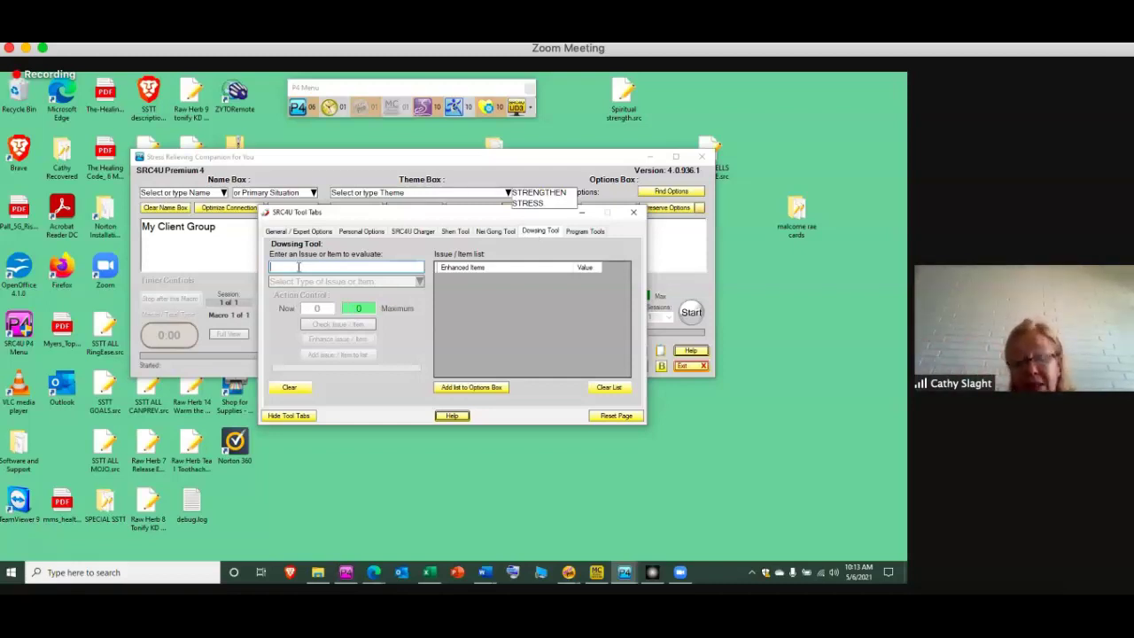
# Check STRESS RELATED TO REPRESSION as a negative thing in the Dowsing Tool, reading 73
pyautogui.write('STRE')
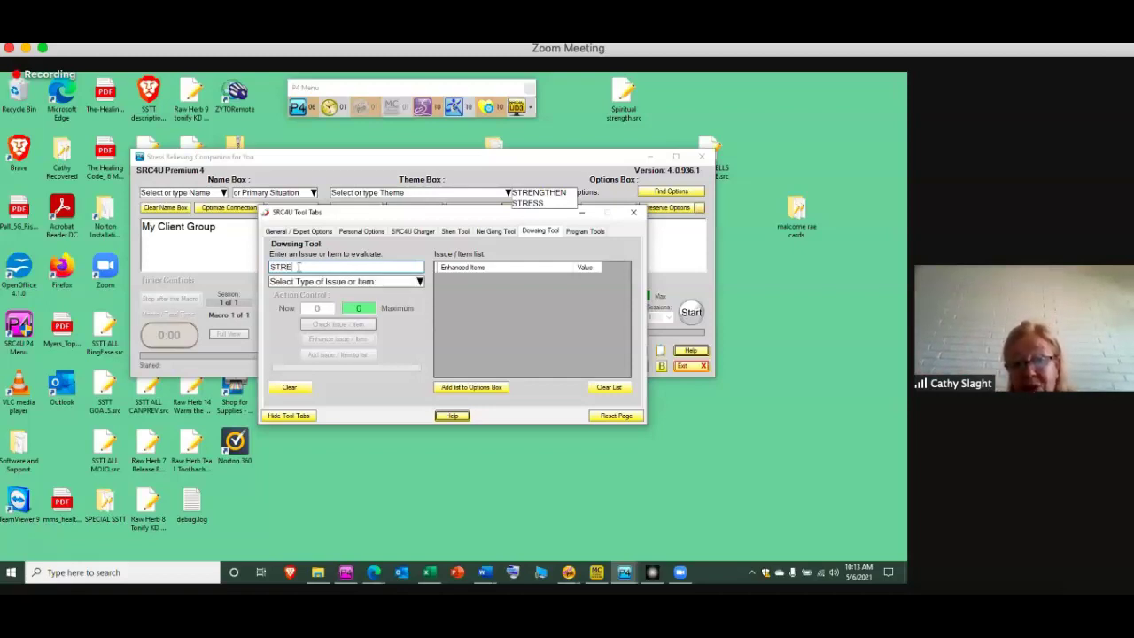
pyautogui.write('SS RELATED TO')
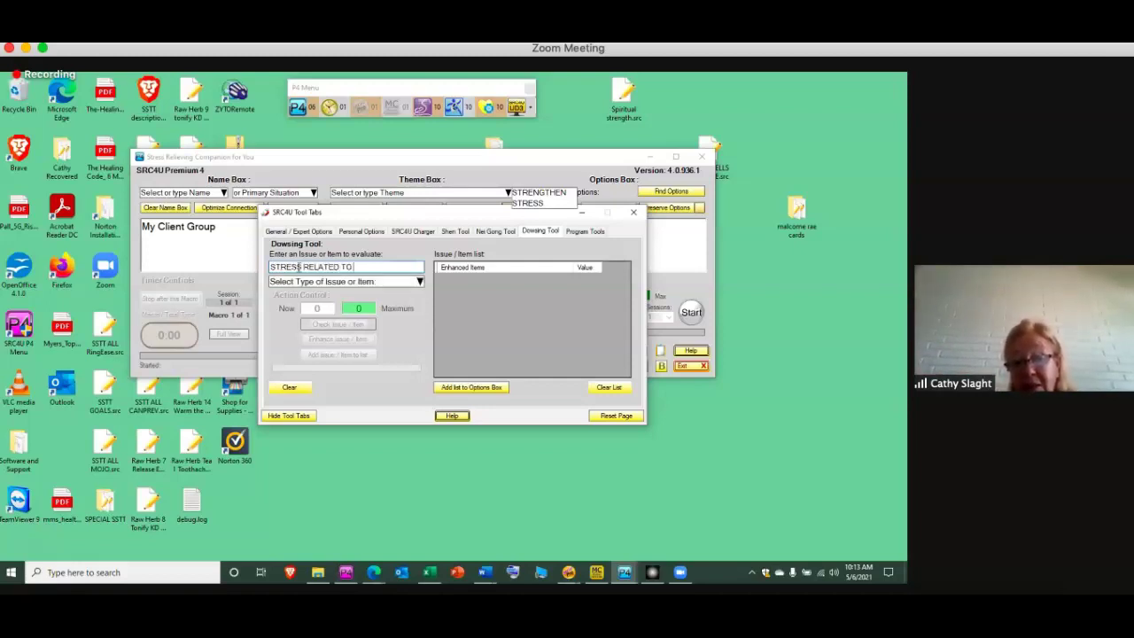
pyautogui.write(' REPRESSION')
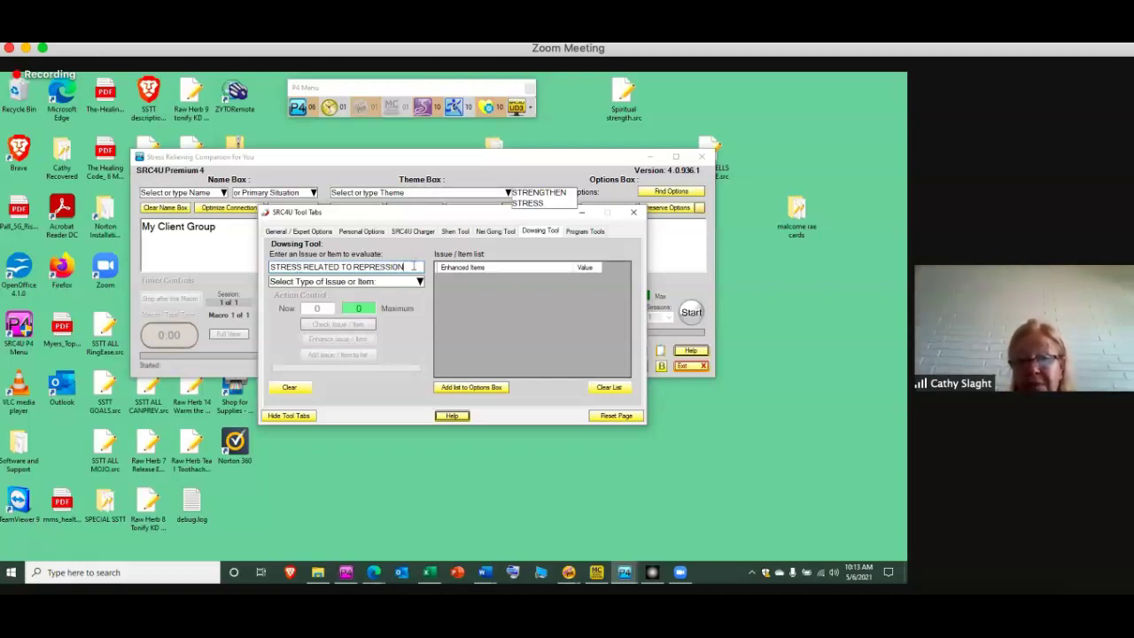
pyautogui.moveTo(413, 267); pyautogui.dragTo(258, 269)
pyautogui.hotkey('ctrl', 'c')
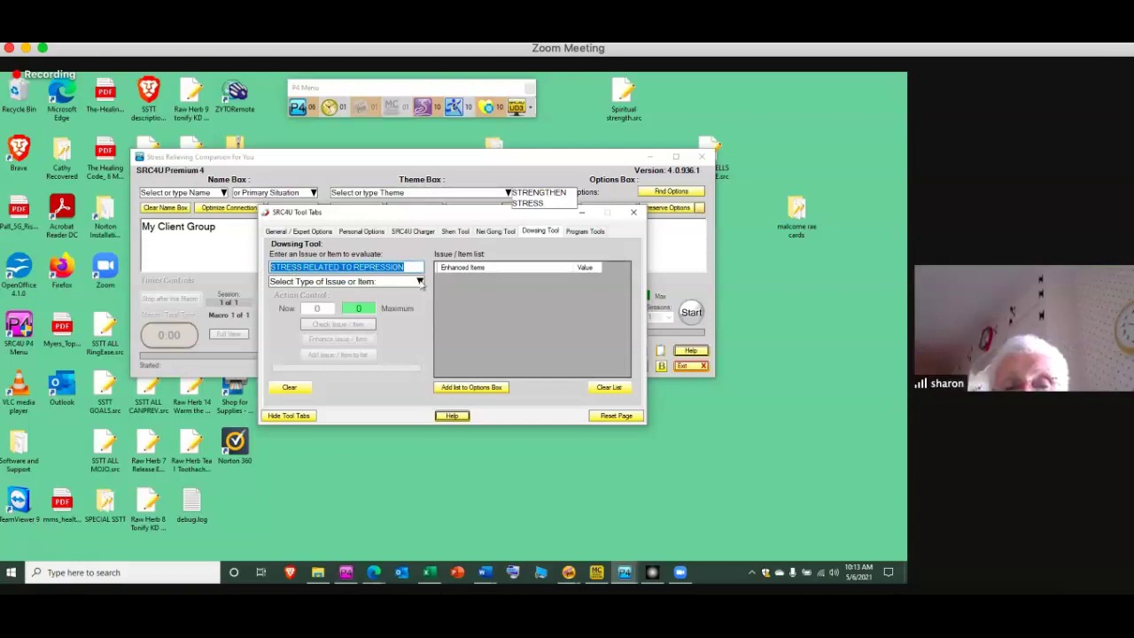
pyautogui.click(420, 281)
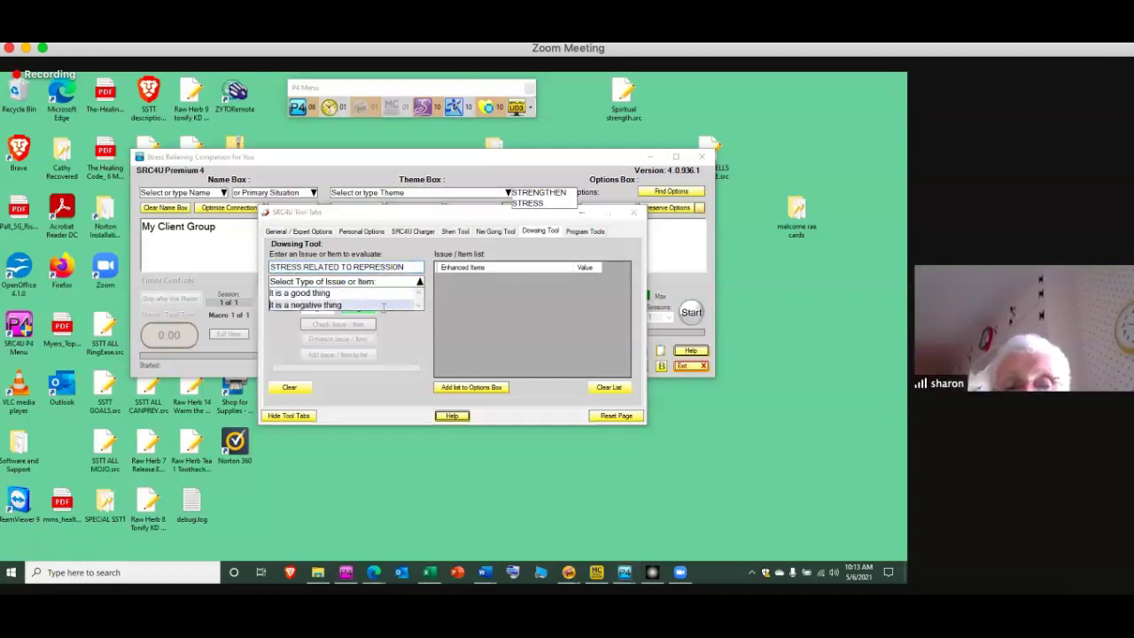
pyautogui.click(382, 305)
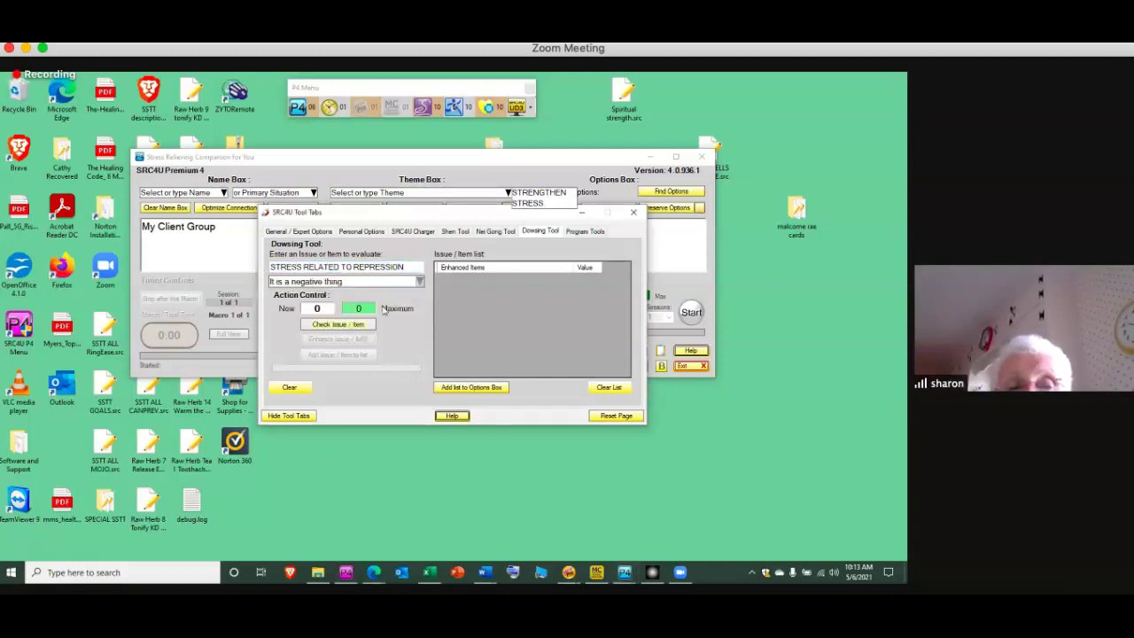
pyautogui.click(340, 325)
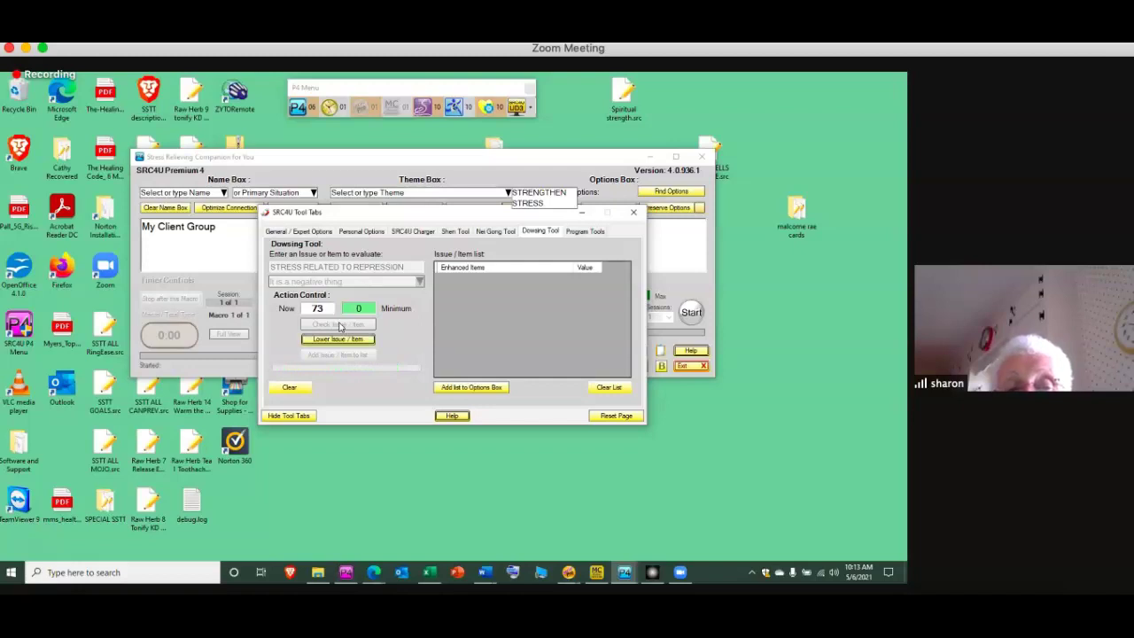
# Paste STRESS RELATED TO REPRESSION into the Nei Gong Tool's Issue field and commit it
pyautogui.click(487, 232)
pyautogui.click(426, 254)
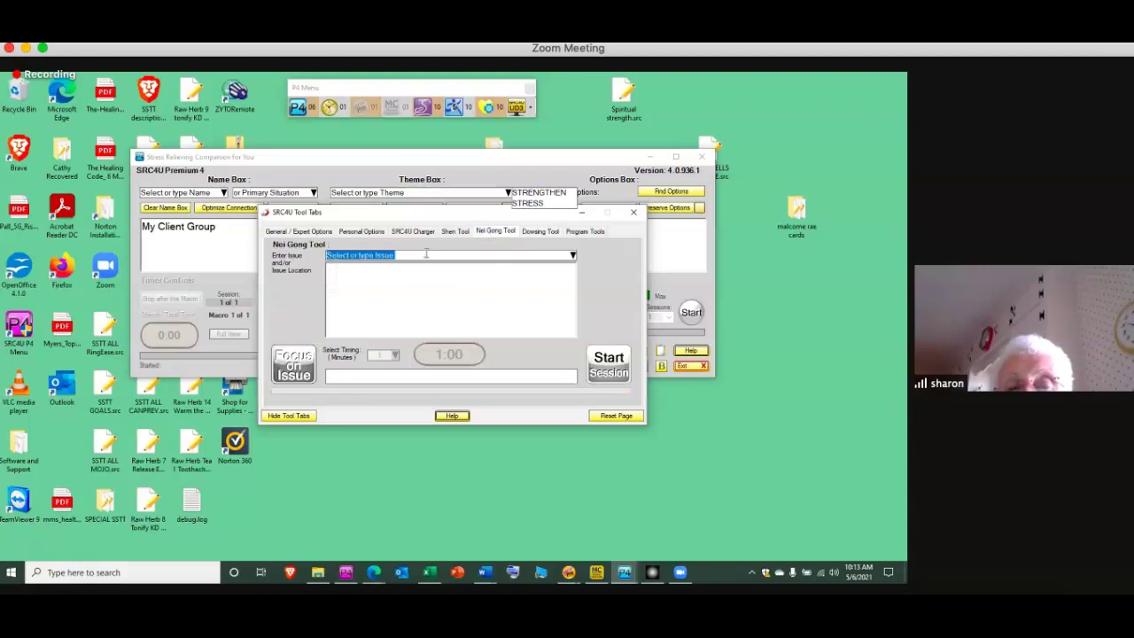
pyautogui.hotkey('ctrl', 'v')
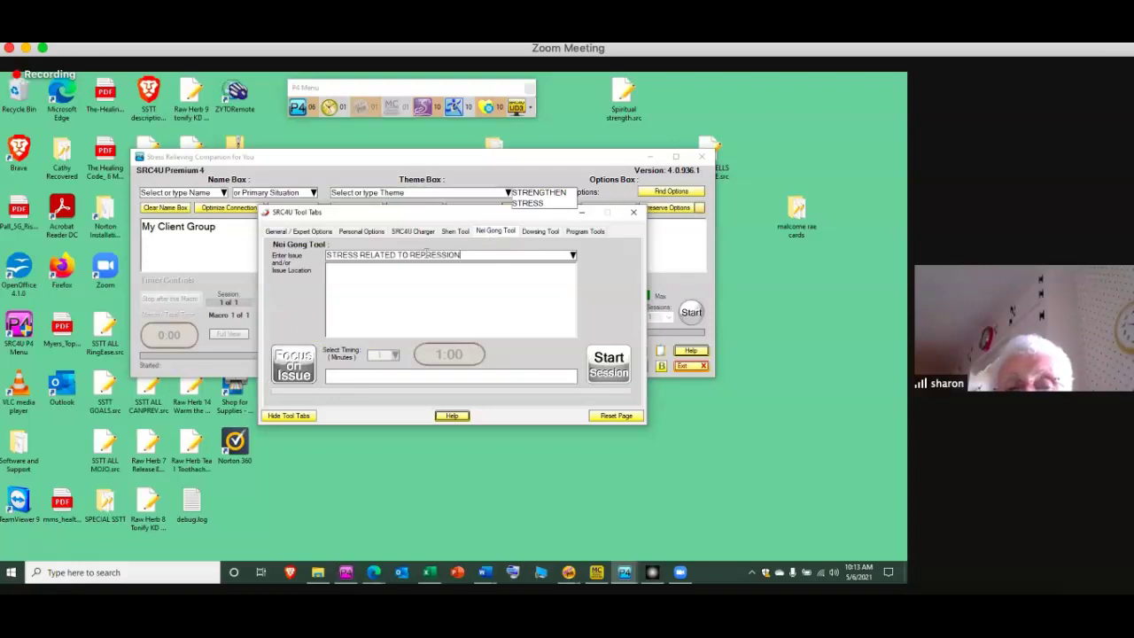
pyautogui.press('Return')
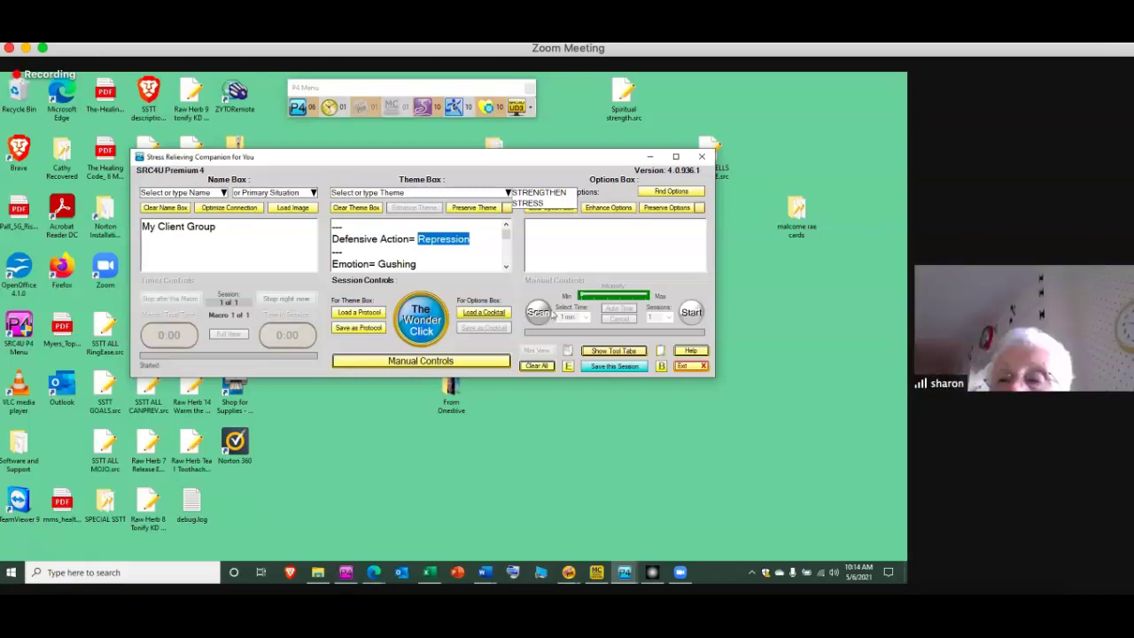
pyautogui.click(506, 269)
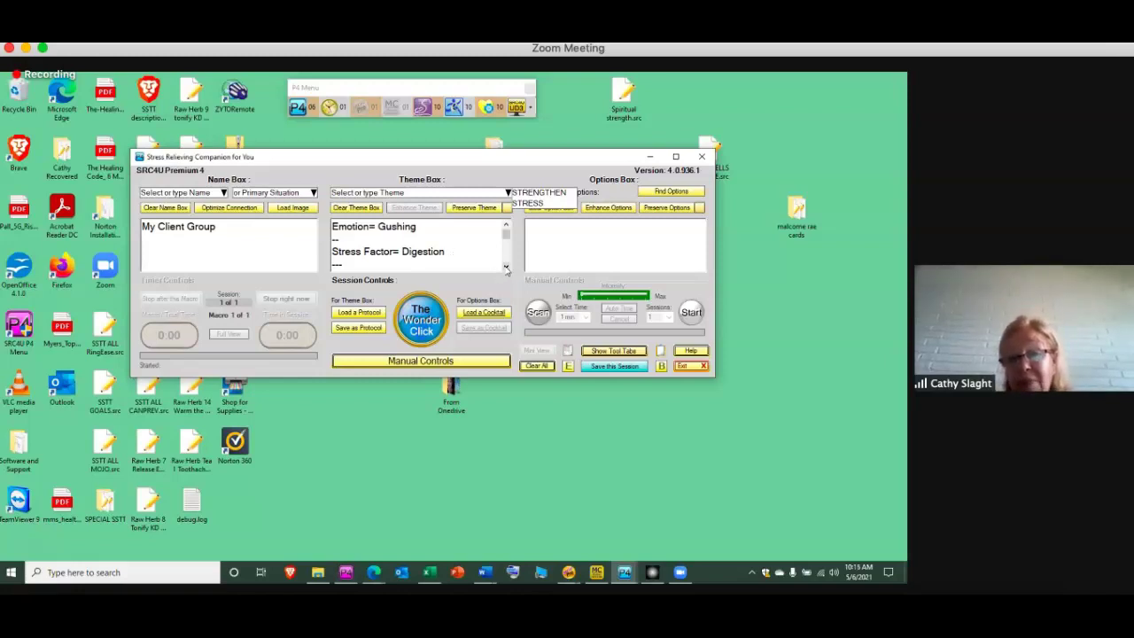
pyautogui.click(507, 269)
pyautogui.click(507, 268)
pyautogui.click(507, 269)
pyautogui.click(507, 268)
pyautogui.click(507, 269)
pyautogui.click(507, 268)
pyautogui.click(507, 269)
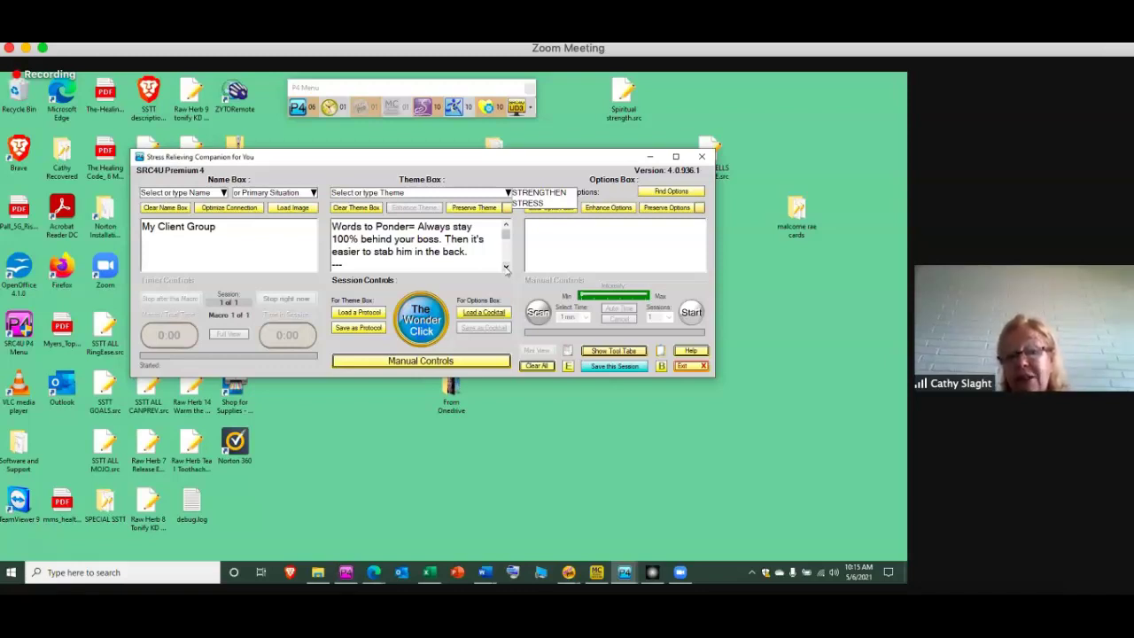
pyautogui.click(506, 268)
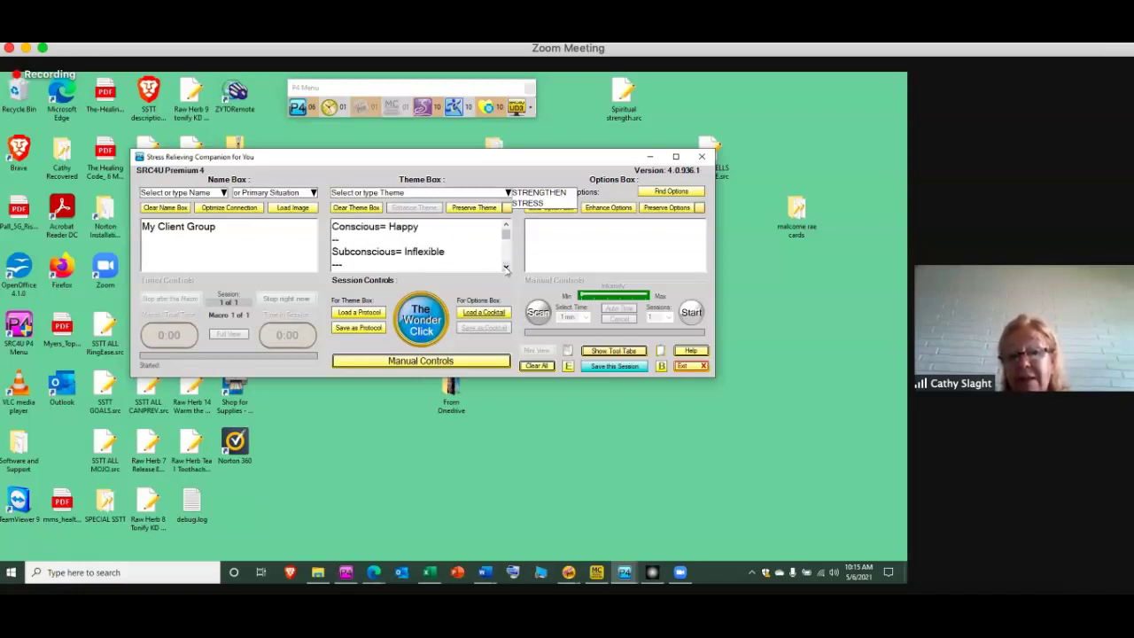
pyautogui.click(506, 267)
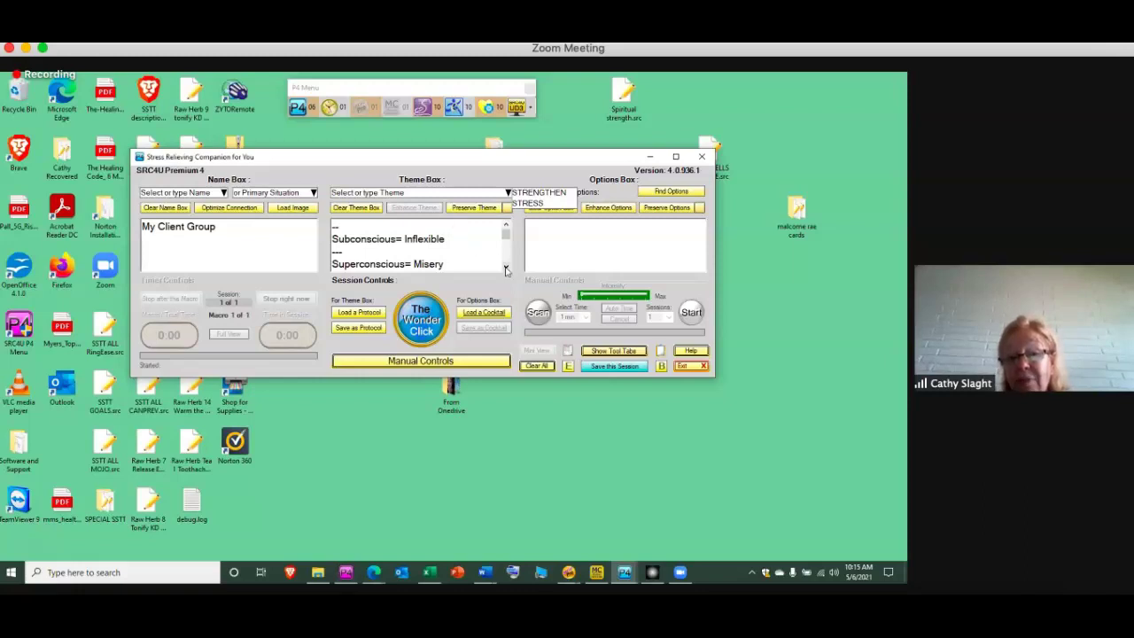
pyautogui.click(506, 267)
pyautogui.click(506, 268)
pyautogui.click(506, 267)
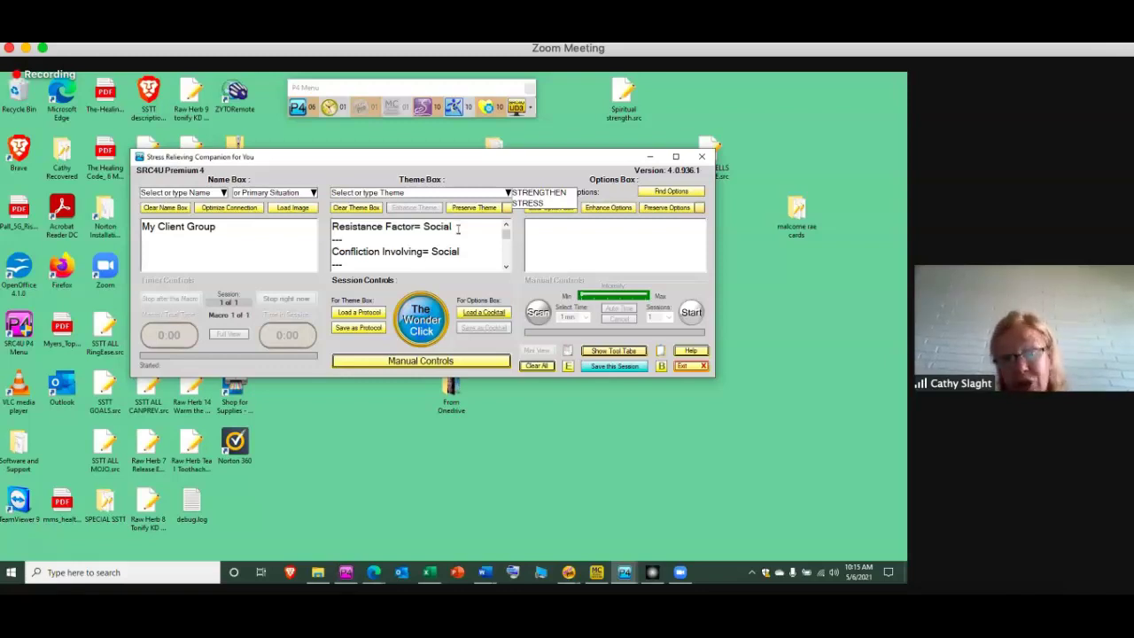
# Reopen the tool tabs and lower STRESS RELATED TO REPRESSION in the Dowsing Tool from 73 to 0
pyautogui.click(600, 352)
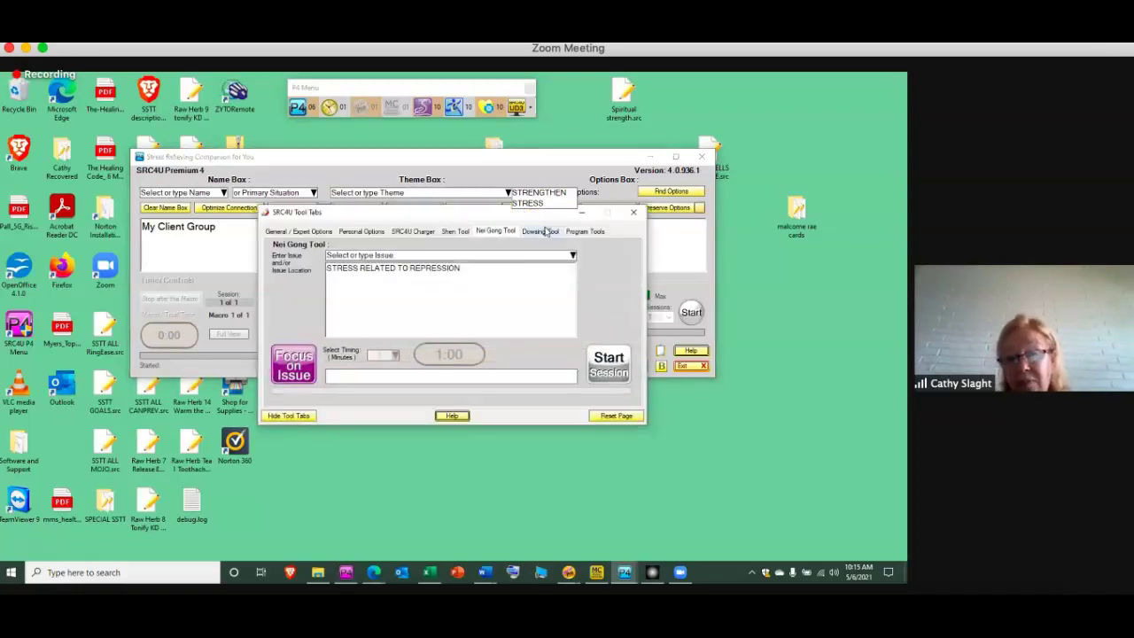
pyautogui.click(544, 232)
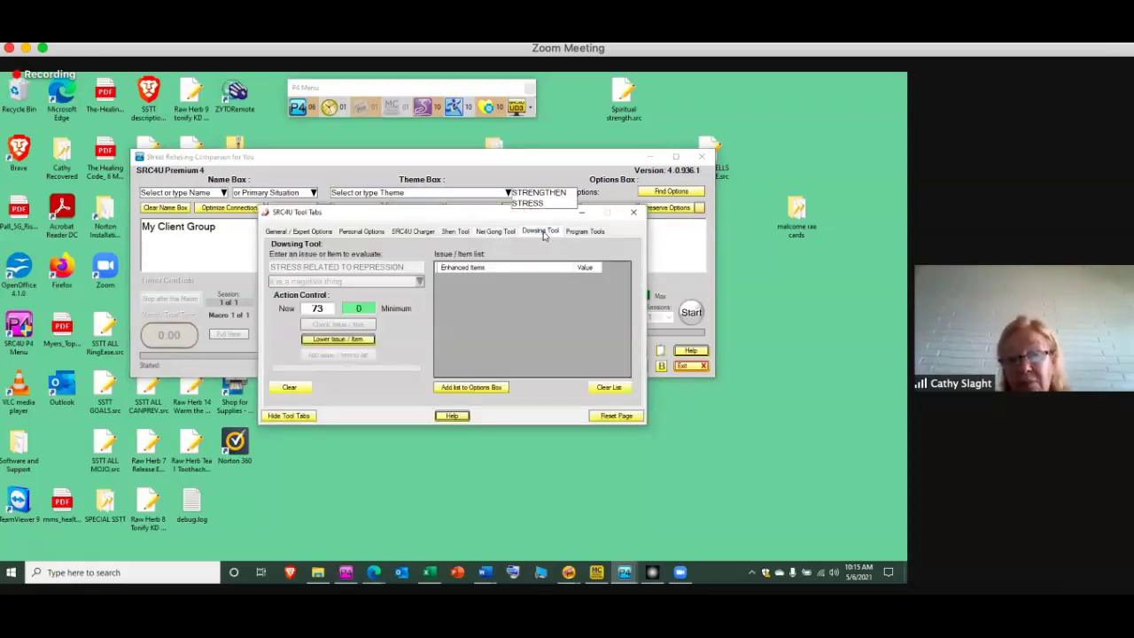
pyautogui.click(319, 342)
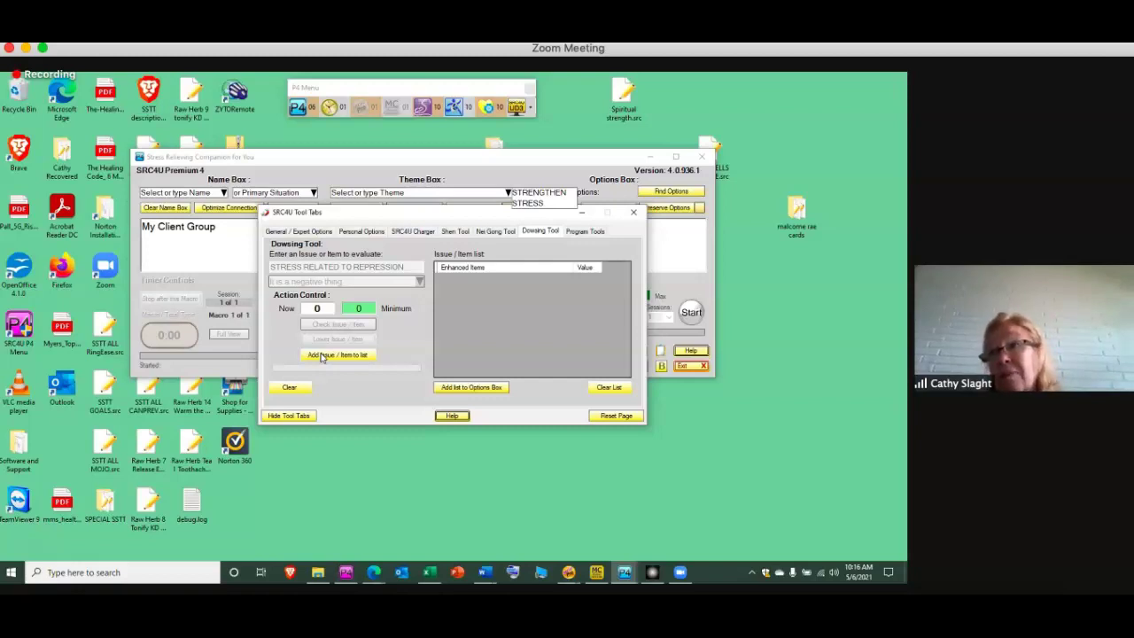
# List the repression issue at 0 and enter STRESS RELATED TO SOCIAL PRESSURE TO GET THE COVID 19 as a negative thing
pyautogui.click(322, 355)
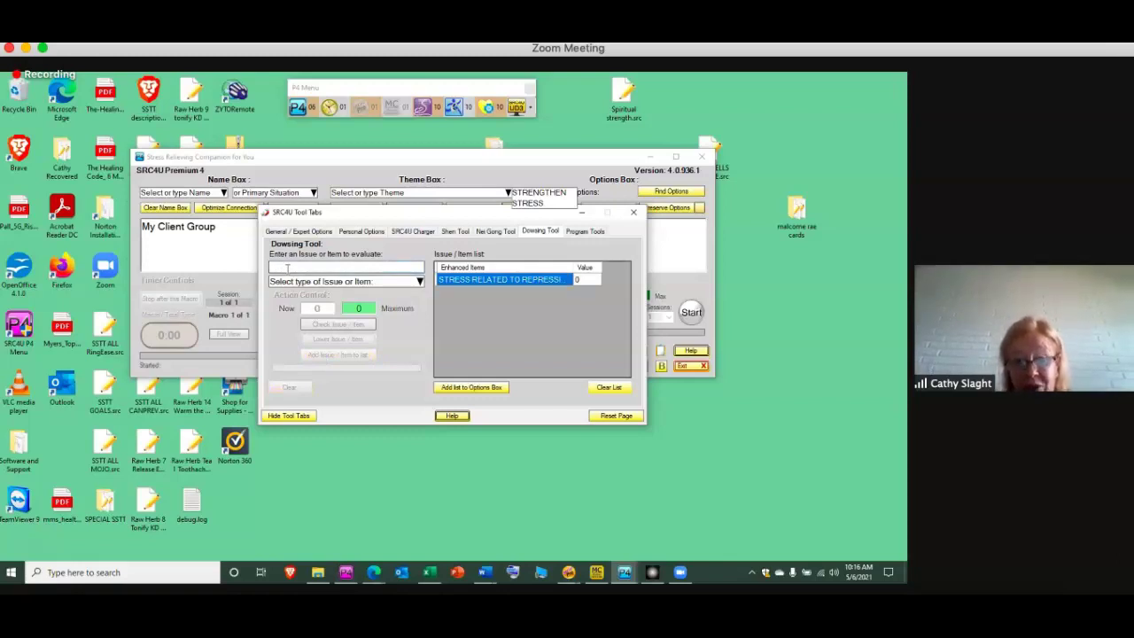
pyautogui.write('STRESS REL')
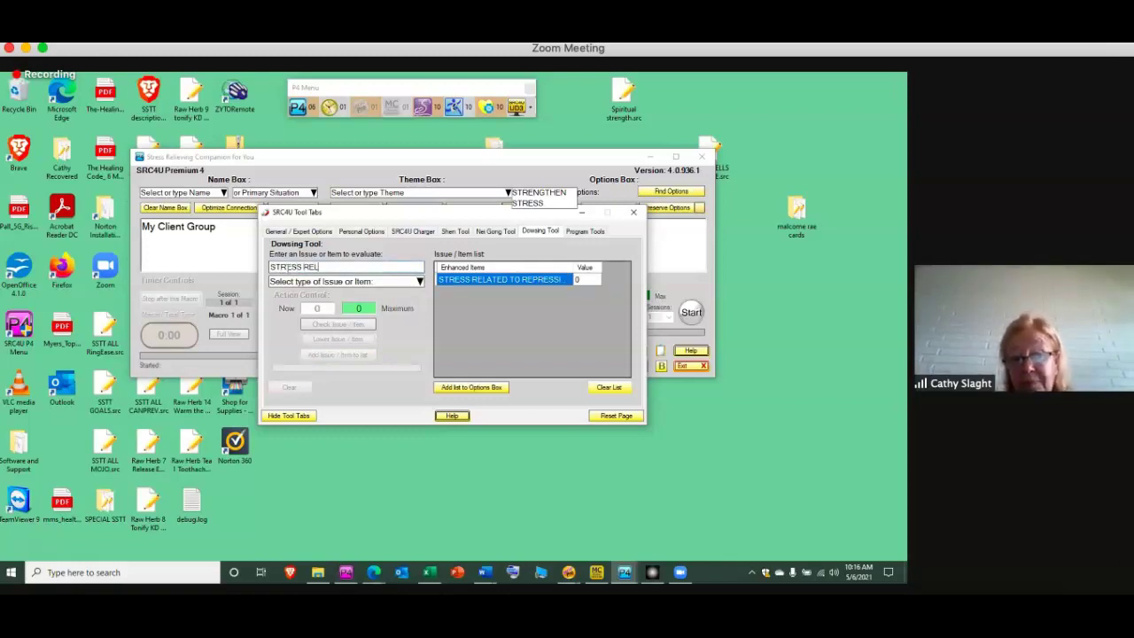
pyautogui.write('ATED TO SOCIA')
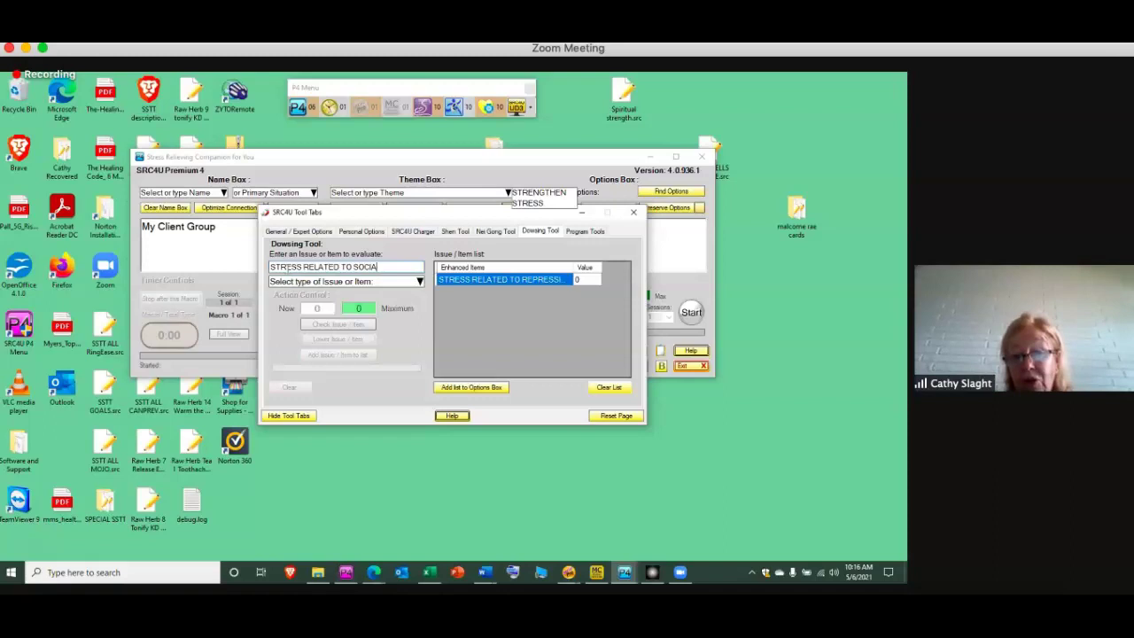
pyautogui.write('L PRESSURE TO')
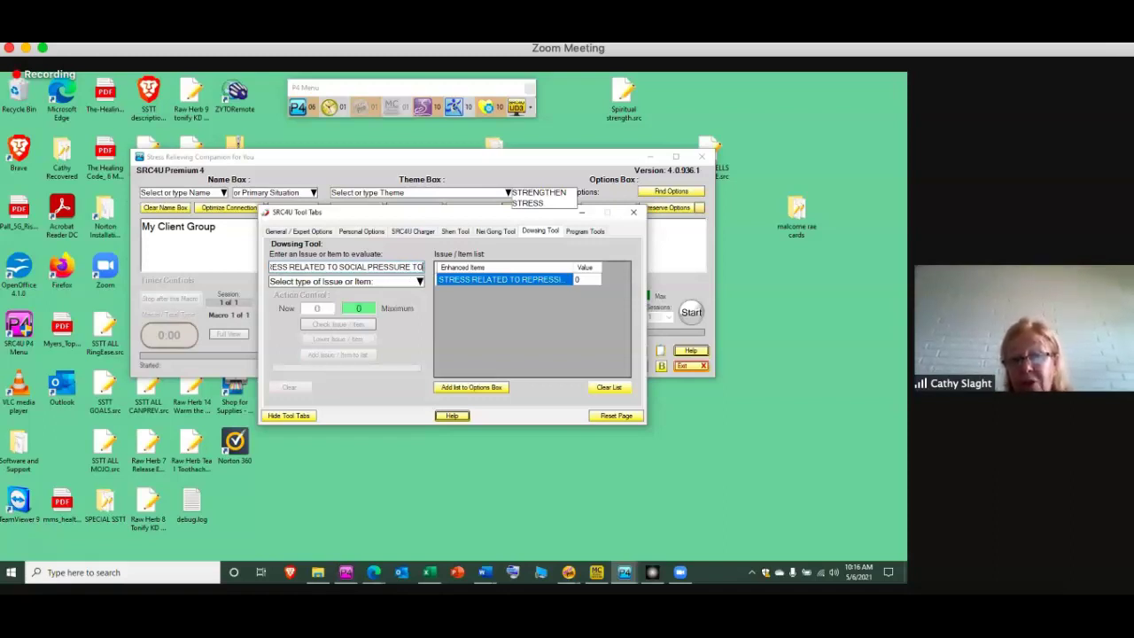
pyautogui.write(' GET THE COVID')
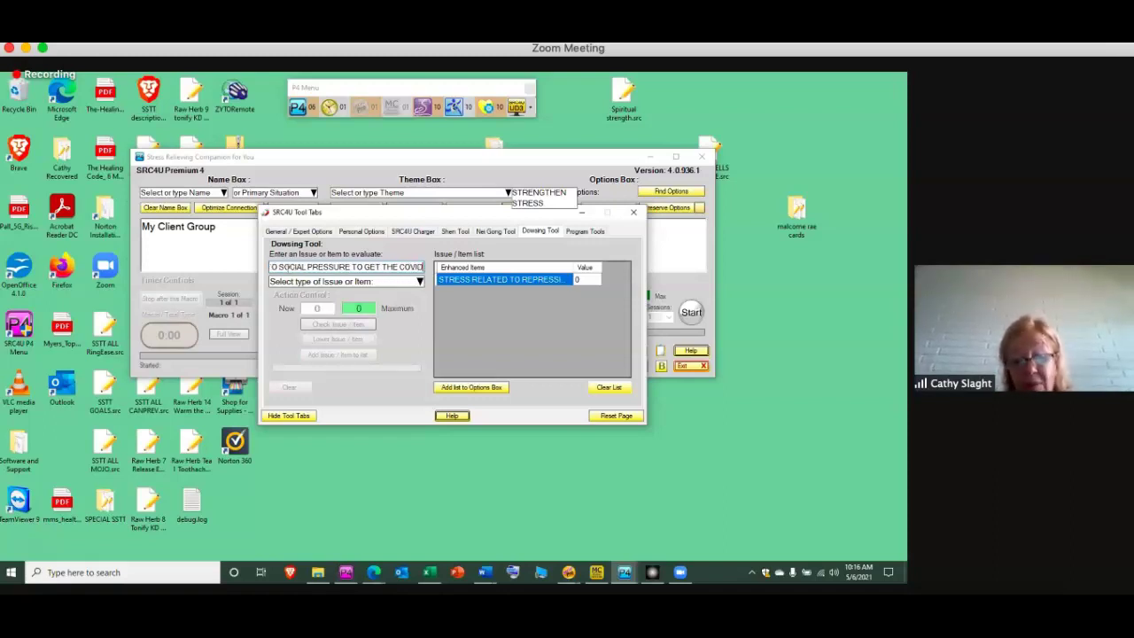
pyautogui.write(' 19')
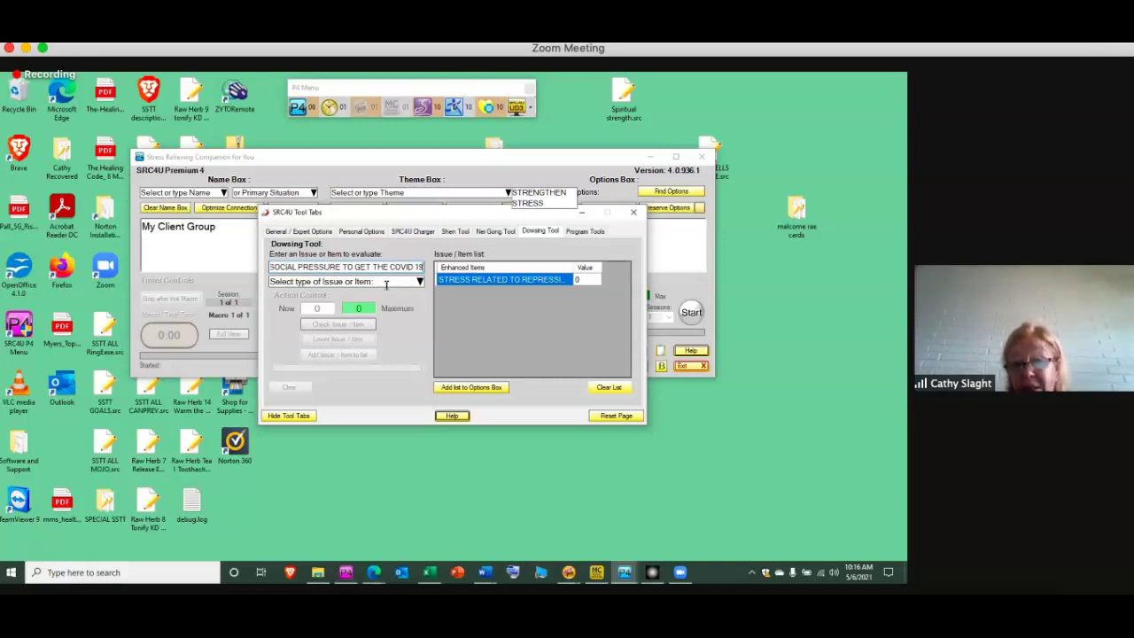
pyautogui.click(420, 280)
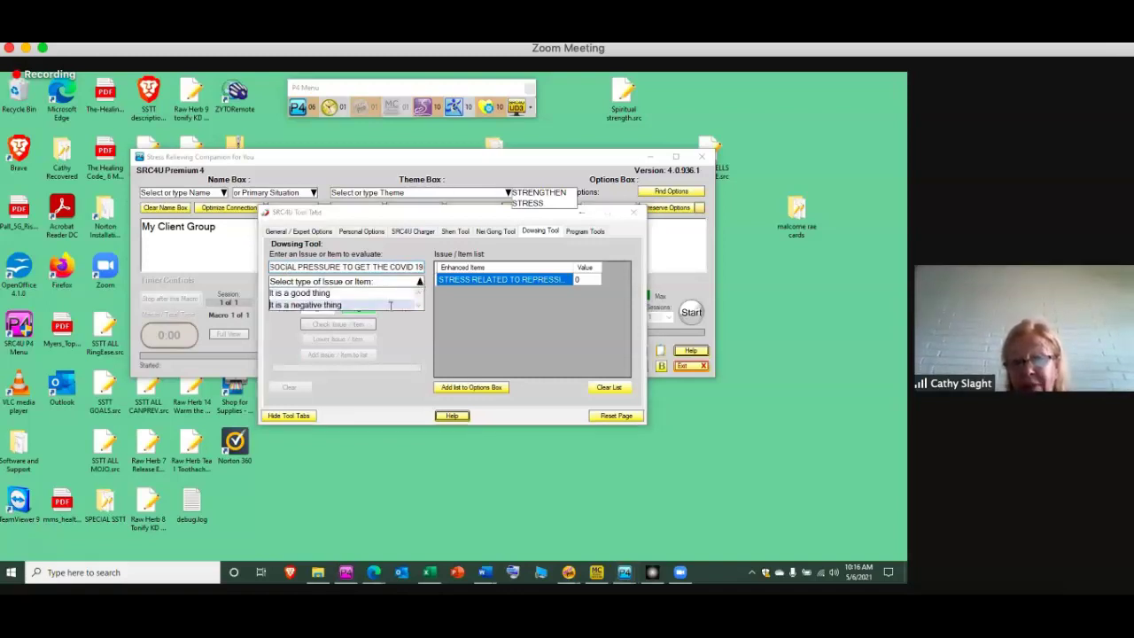
pyautogui.click(390, 304)
# Check the COVID 19 issue's current level and lower it
pyautogui.click(345, 326)
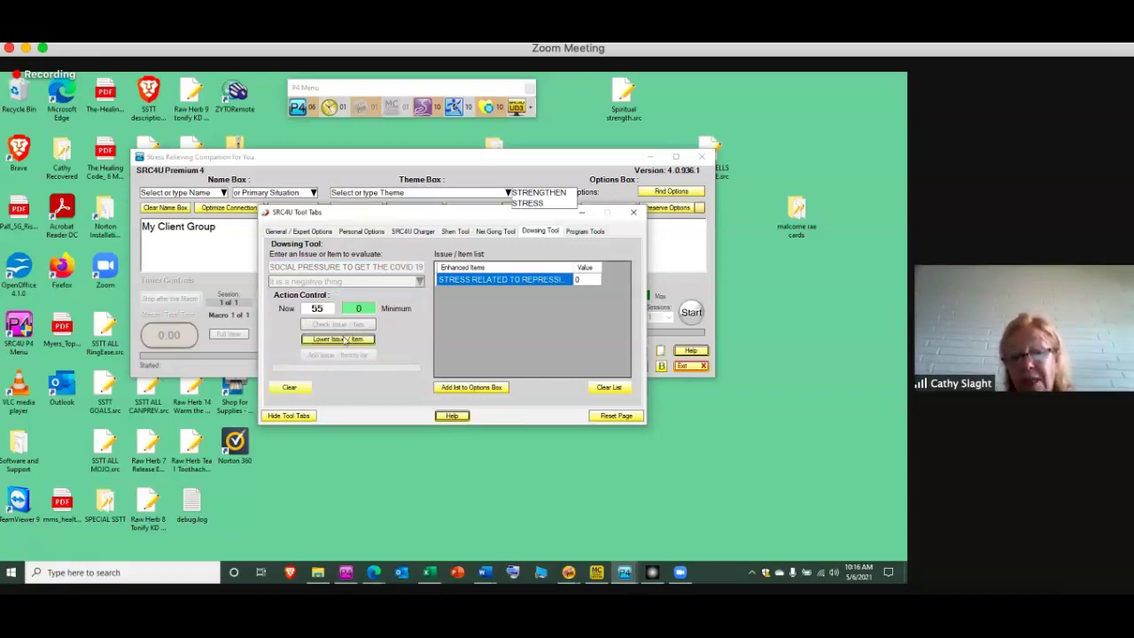
pyautogui.click(338, 339)
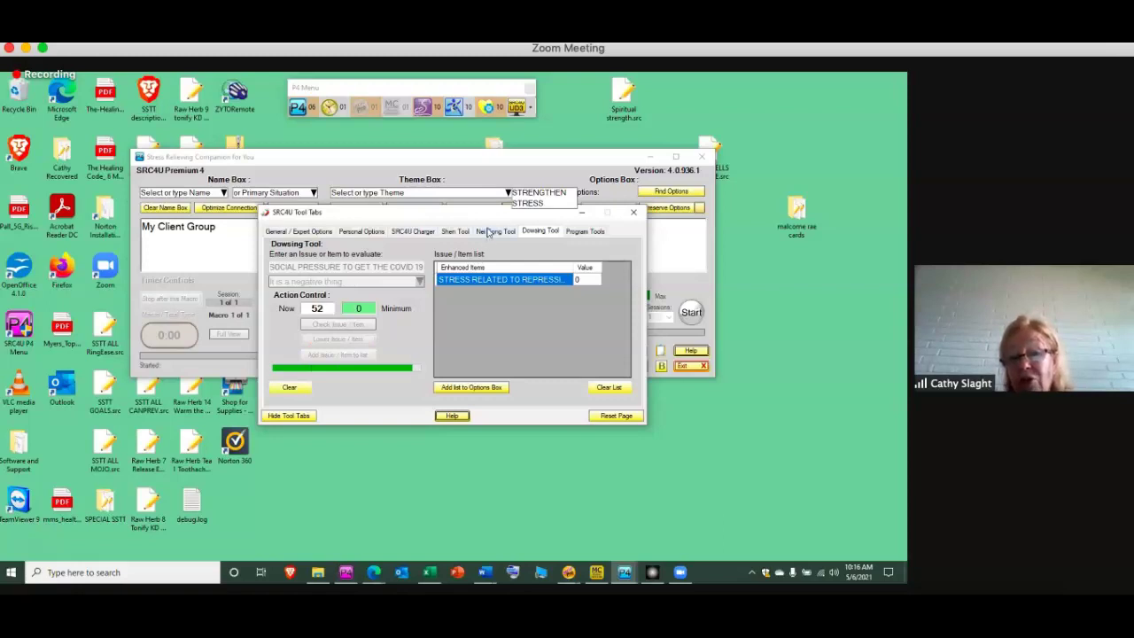
pyautogui.click(490, 231)
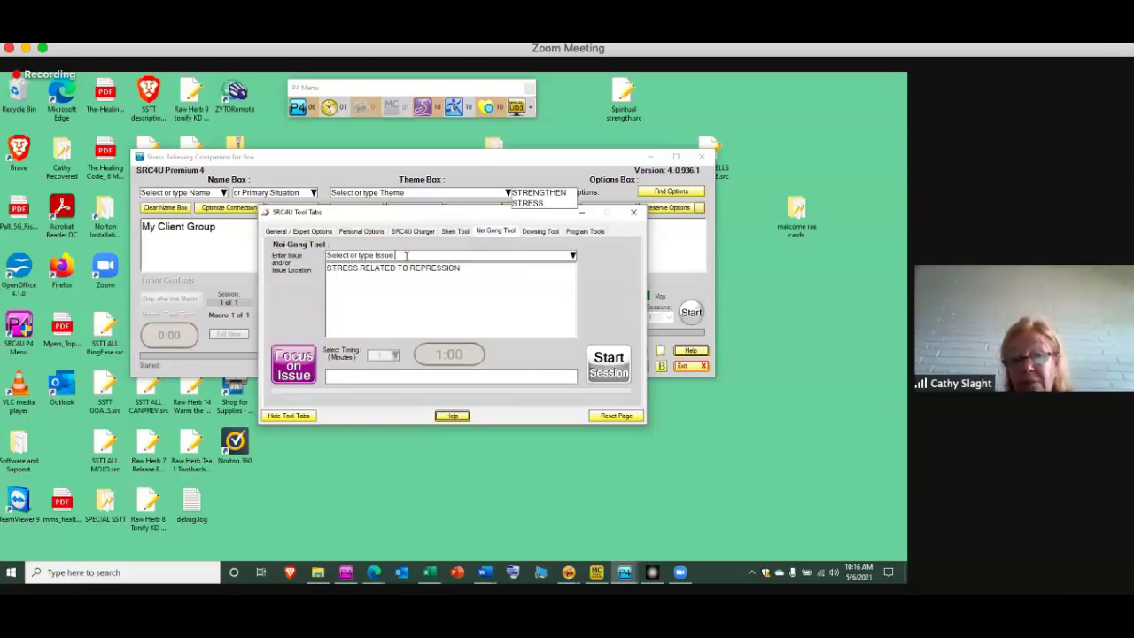
# Add STRESS RELATED SOCIAL PRESSURE TO GET THE COVID 19 VACCINE as a Nei Gong issue, then hide the tool panel
pyautogui.click(406, 255)
pyautogui.write('STRE')
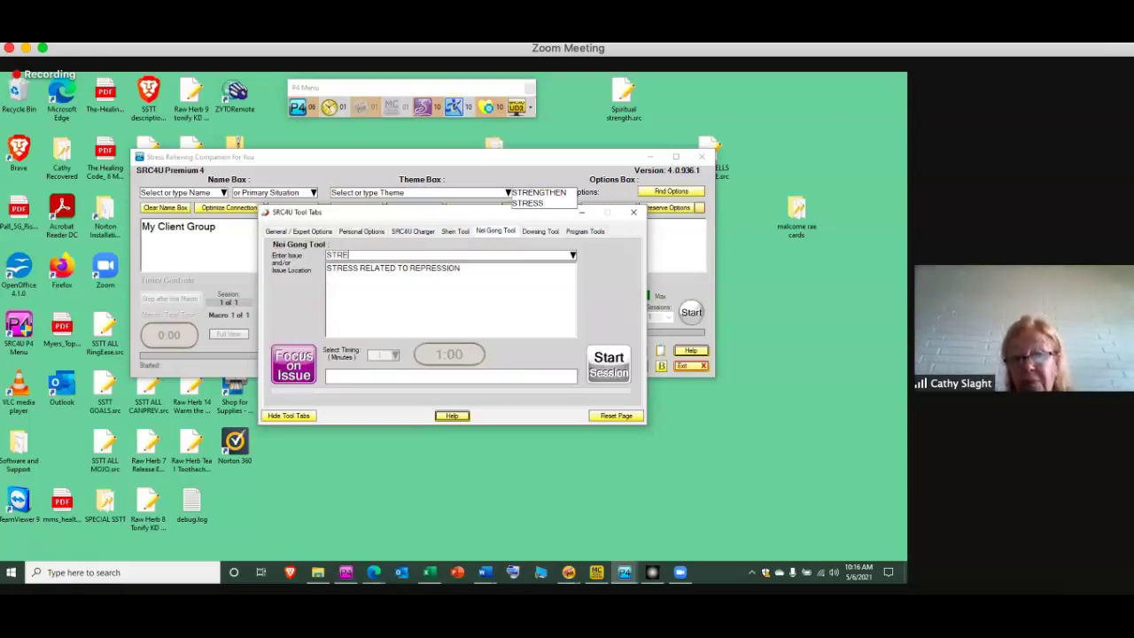
pyautogui.write('SS RELATED TO')
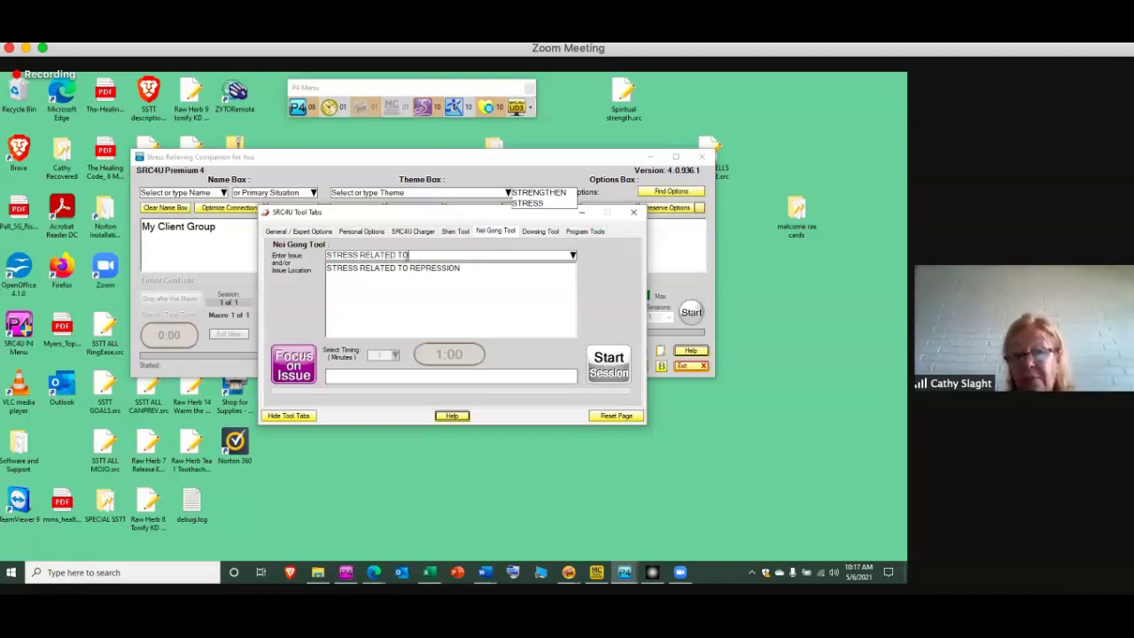
pyautogui.write('SOCIAL PRESSURE TO GET THE C')
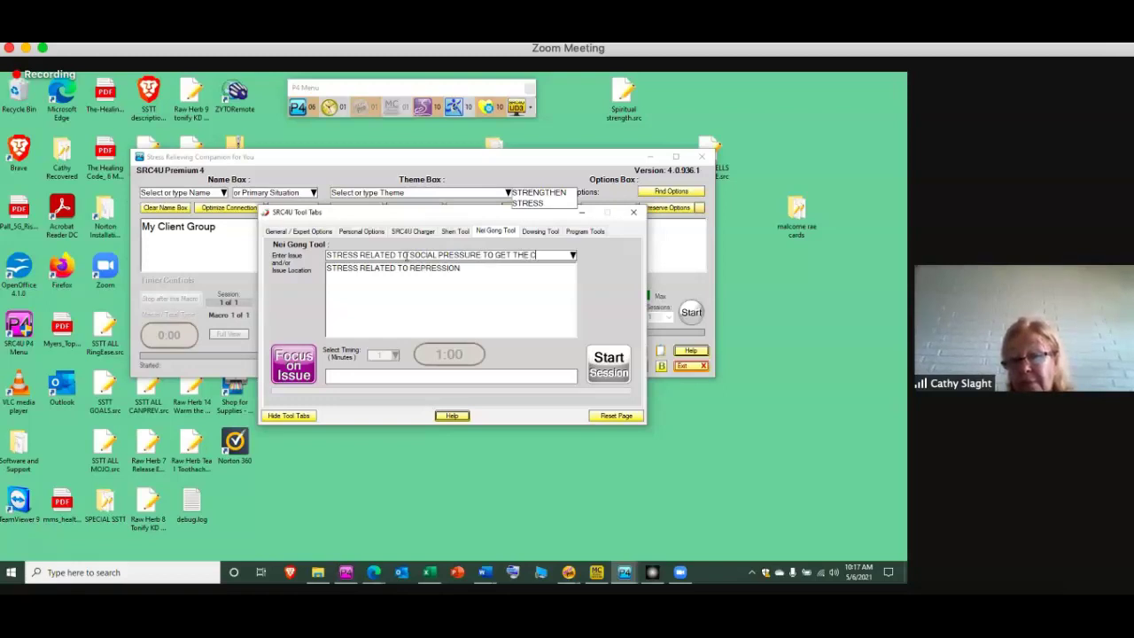
pyautogui.write('OVID 19')
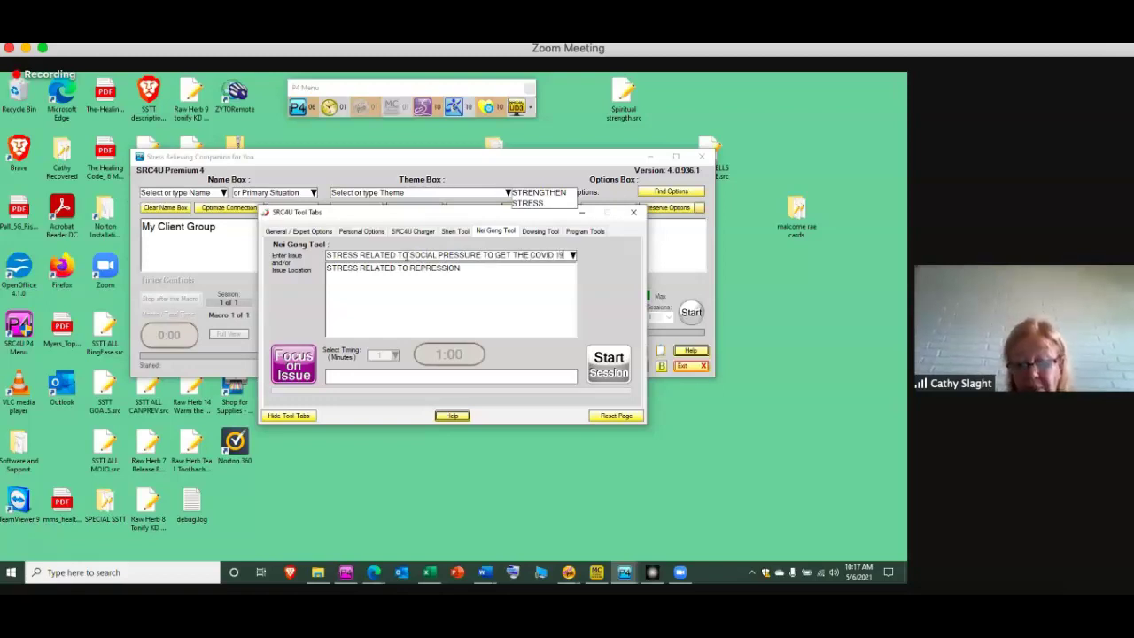
pyautogui.write(' VACCINE')
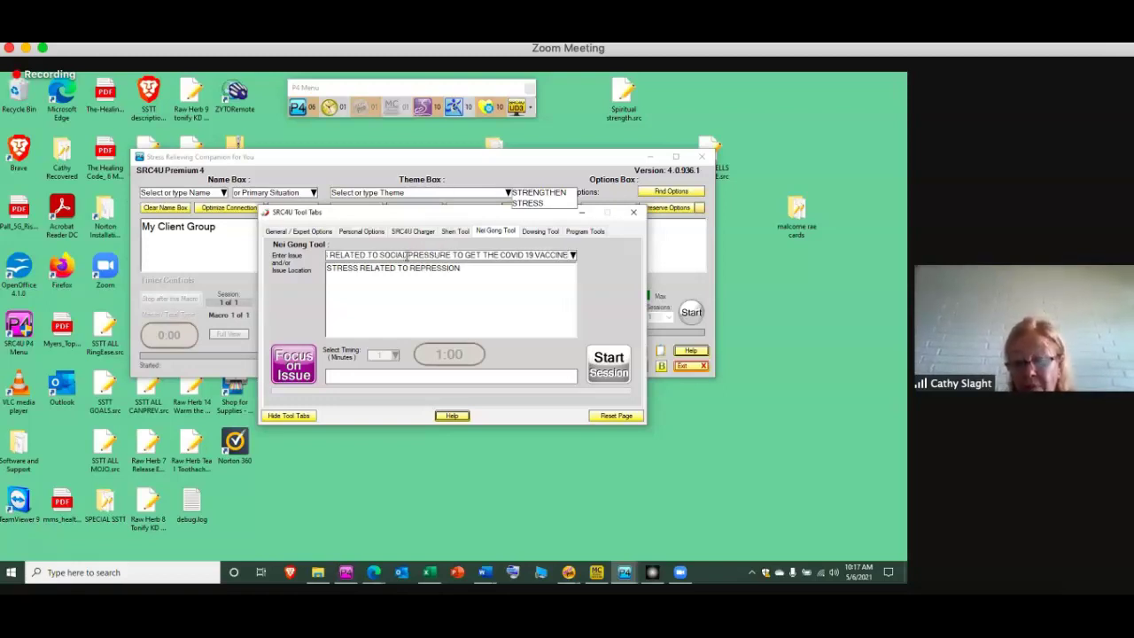
pyautogui.press('Return')
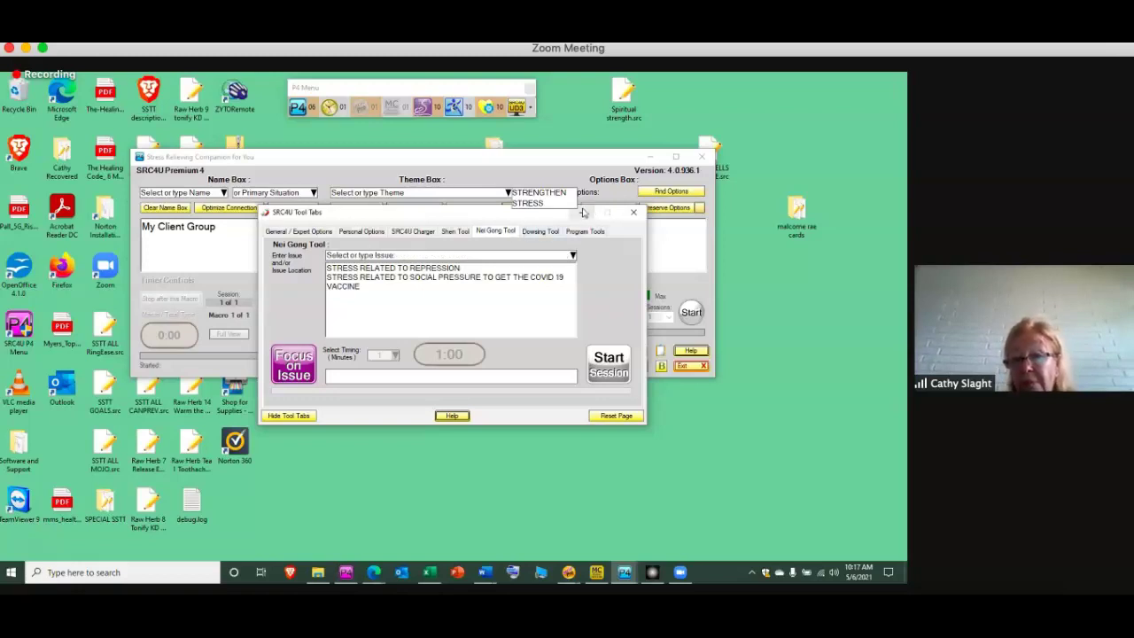
pyautogui.click(584, 213)
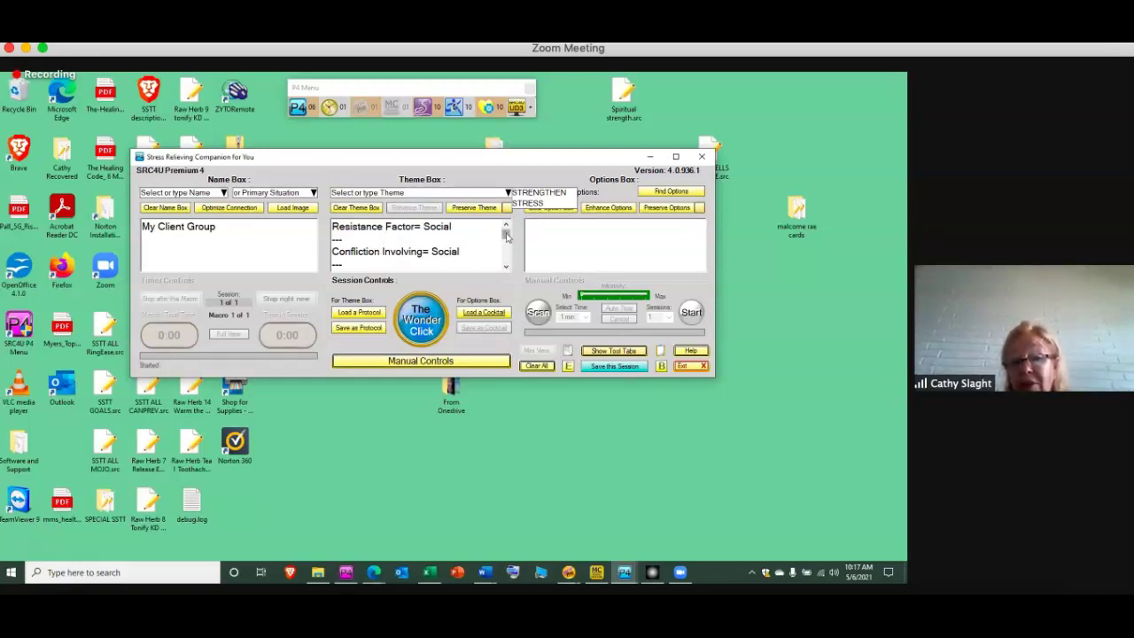
# Use The Wonder Click to build and start a STRESS RELATED TO BIOLOGICAL WARFARE session
pyautogui.scroll(2, 506, 227)
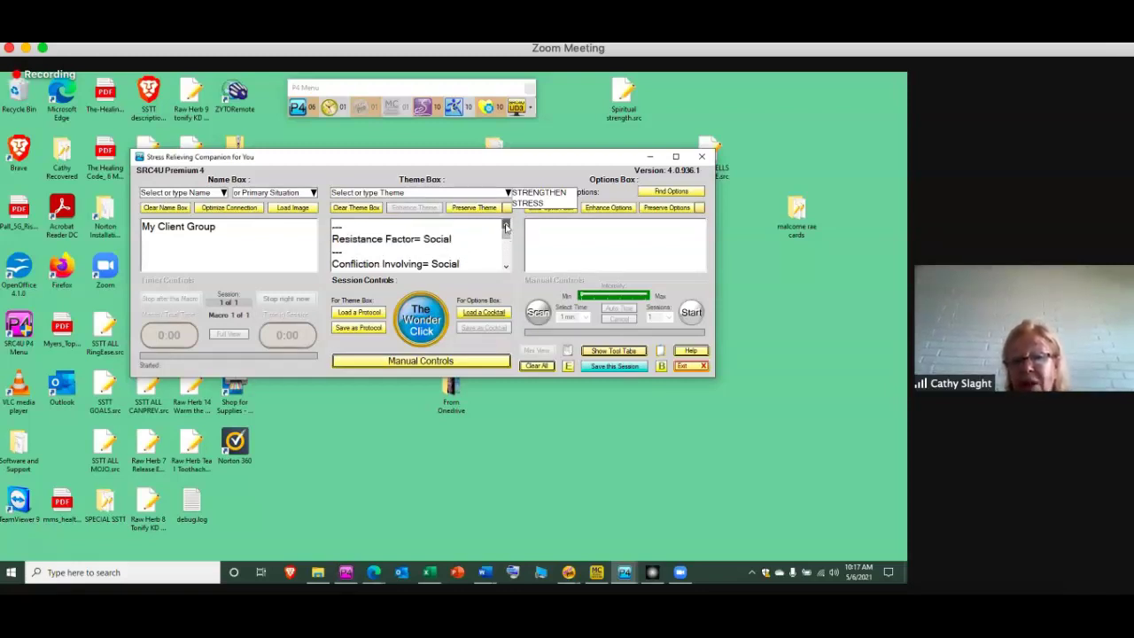
pyautogui.scroll(8, 506, 227)
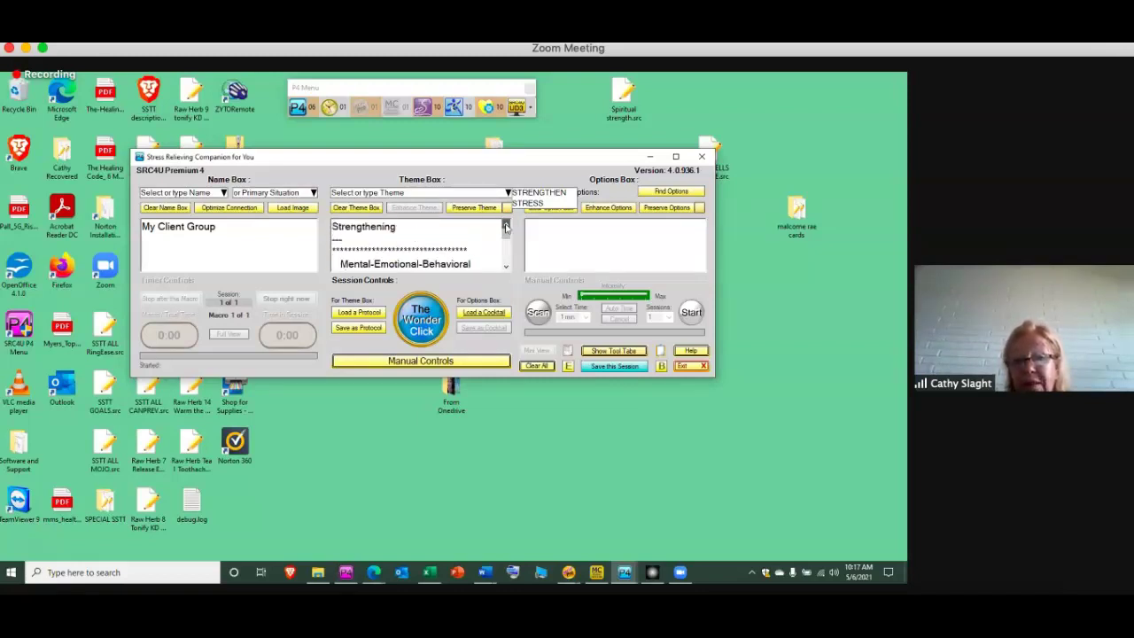
pyautogui.scroll(6, 506, 226)
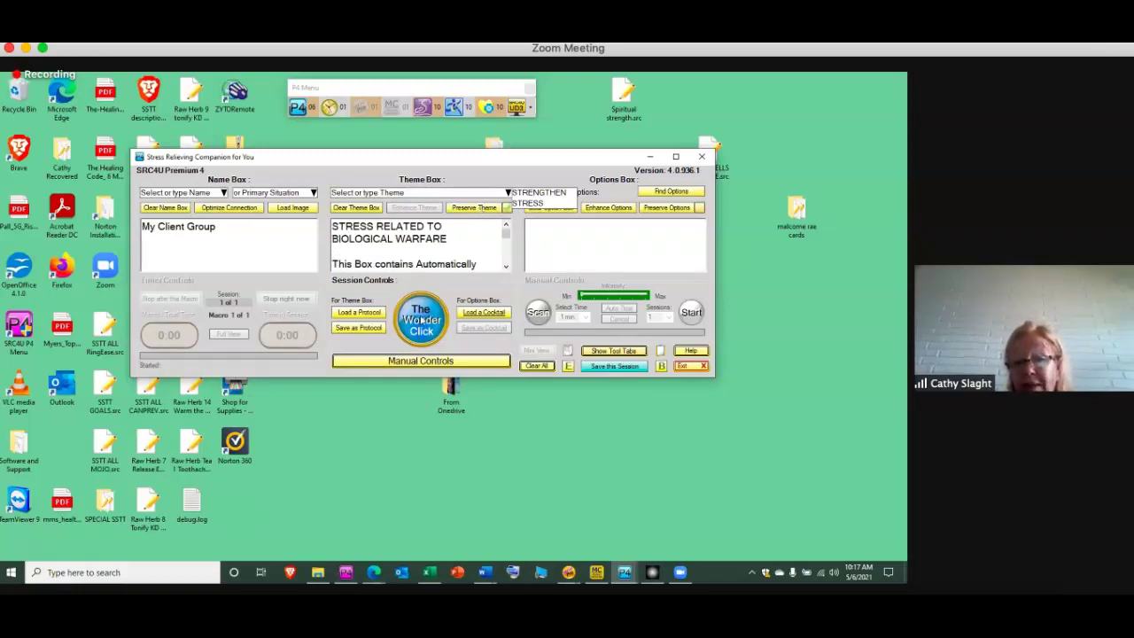
pyautogui.click(423, 313)
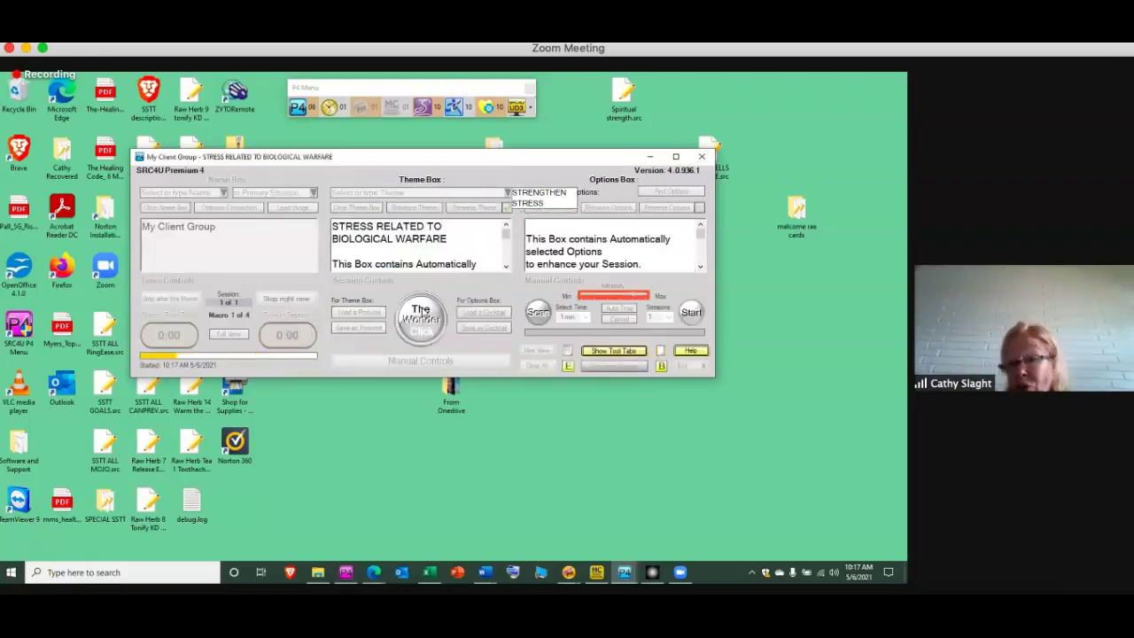
# Minimize the running session window and restore the Pro Tools Menu
pyautogui.click(649, 157)
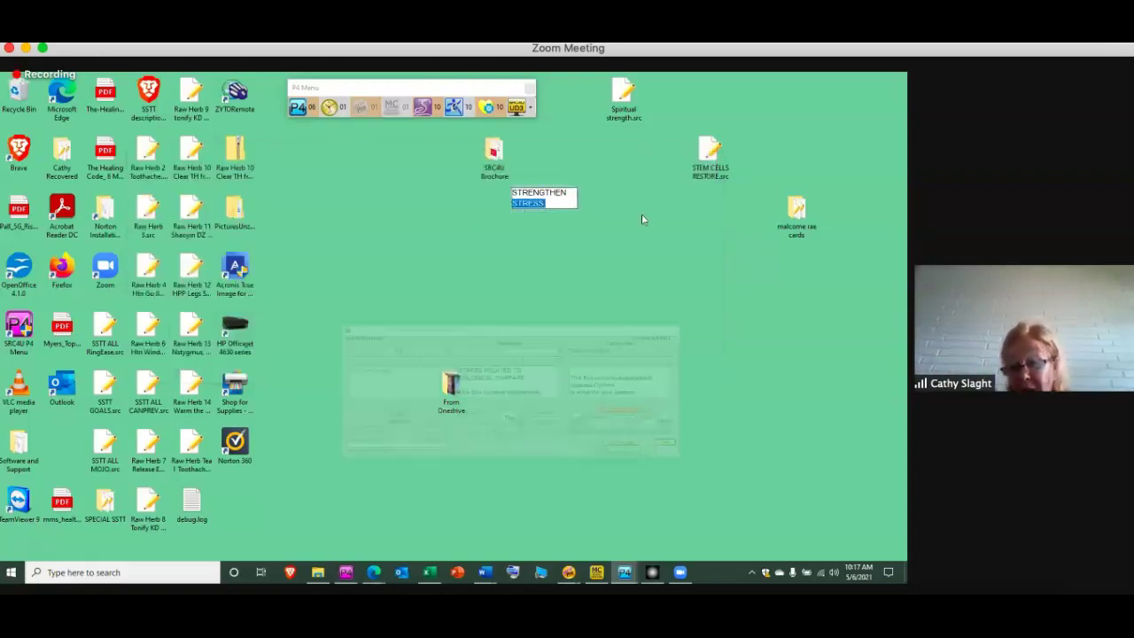
pyautogui.click(569, 573)
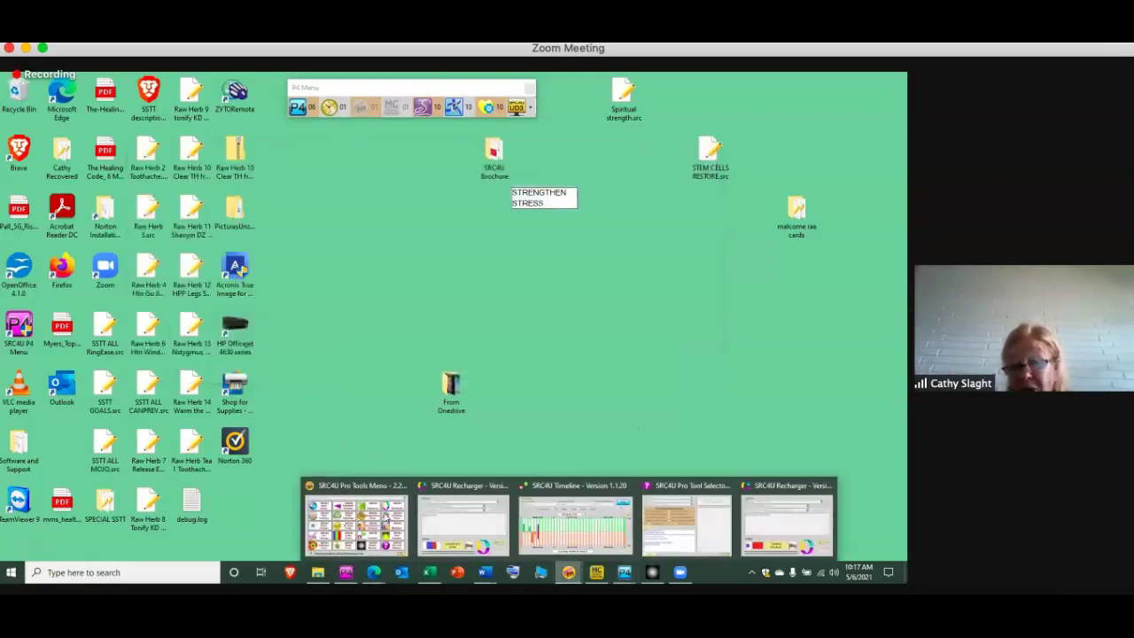
pyautogui.click(354, 527)
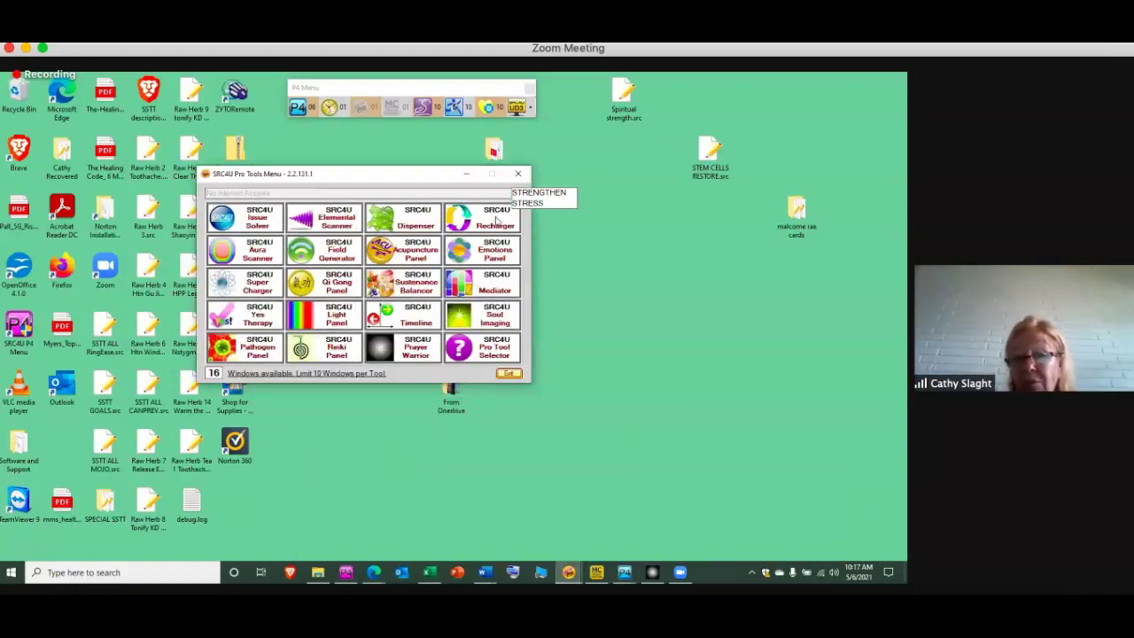
# Start an auto-timed Recharger Clear session on NON BENEFICIAL VIRAL BELIEF SYSTEMS for My Client Group
pyautogui.click(497, 220)
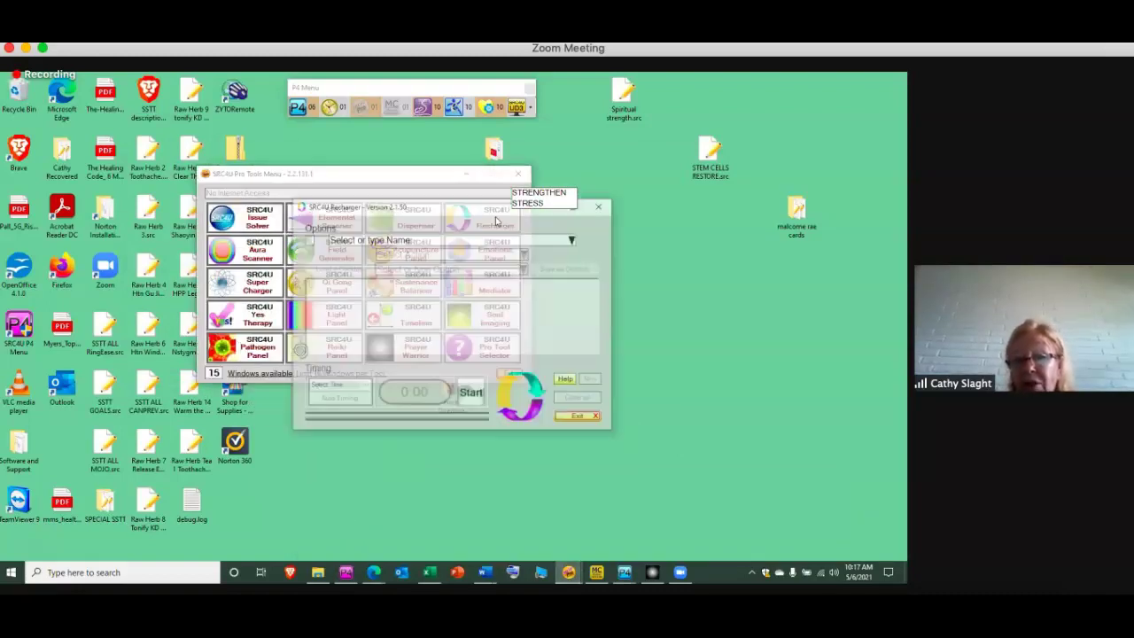
pyautogui.click(573, 240)
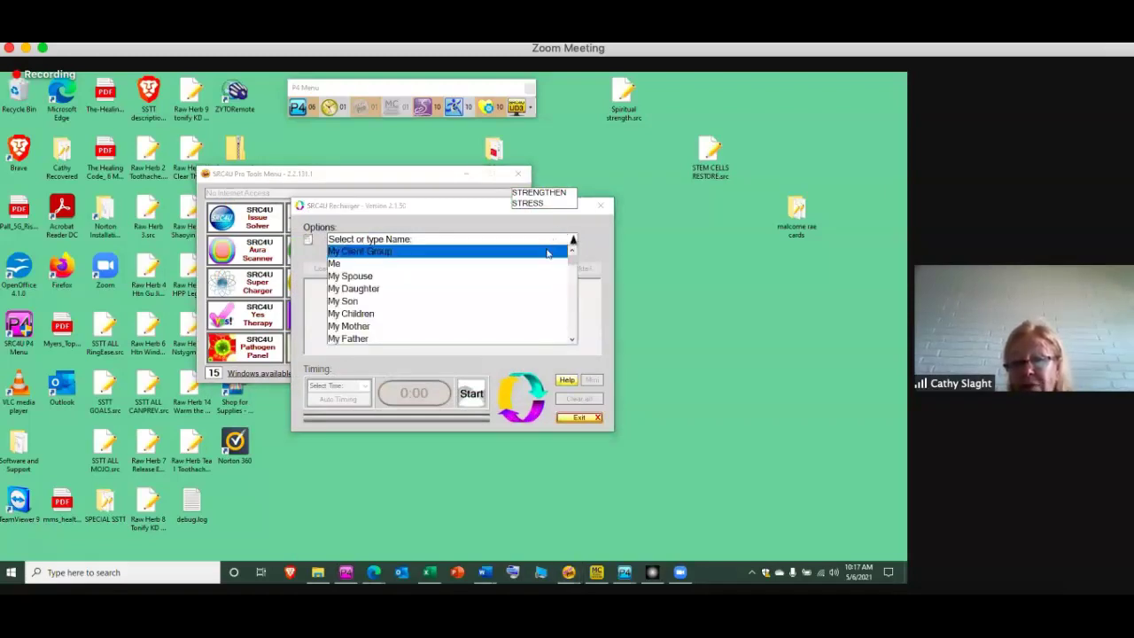
pyautogui.click(530, 251)
pyautogui.click(526, 255)
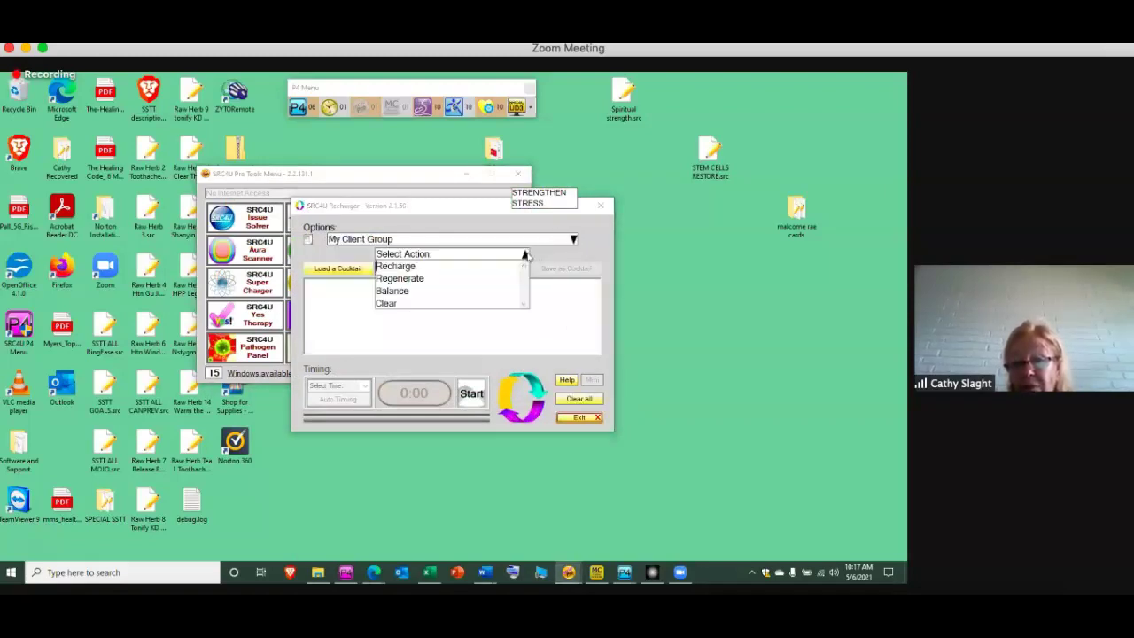
pyautogui.click(457, 304)
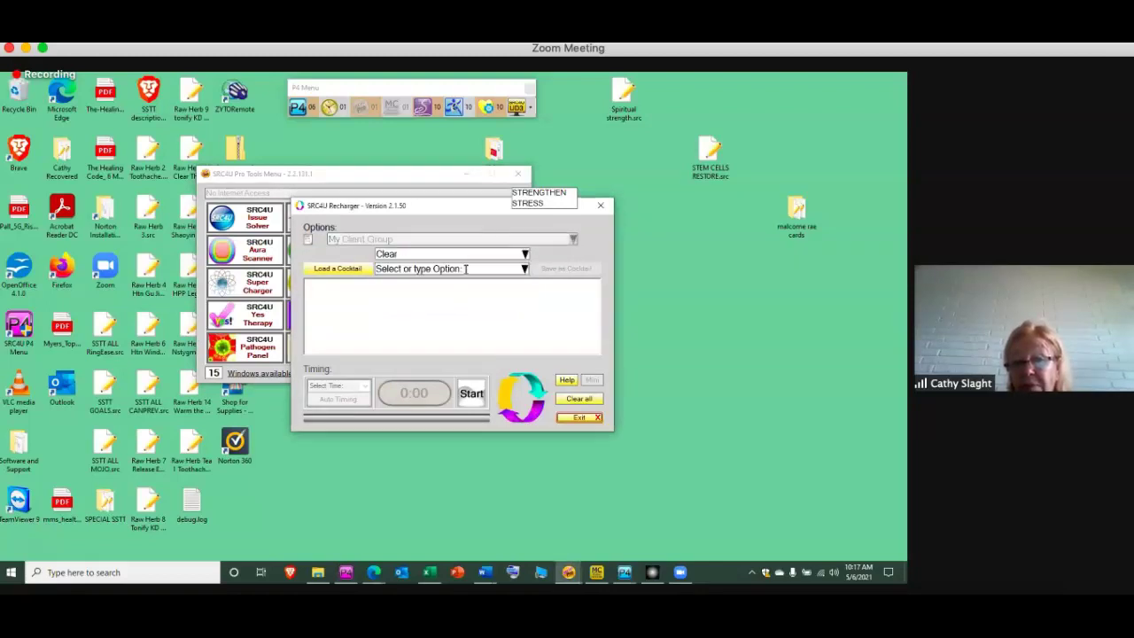
pyautogui.click(465, 269)
pyautogui.write('N')
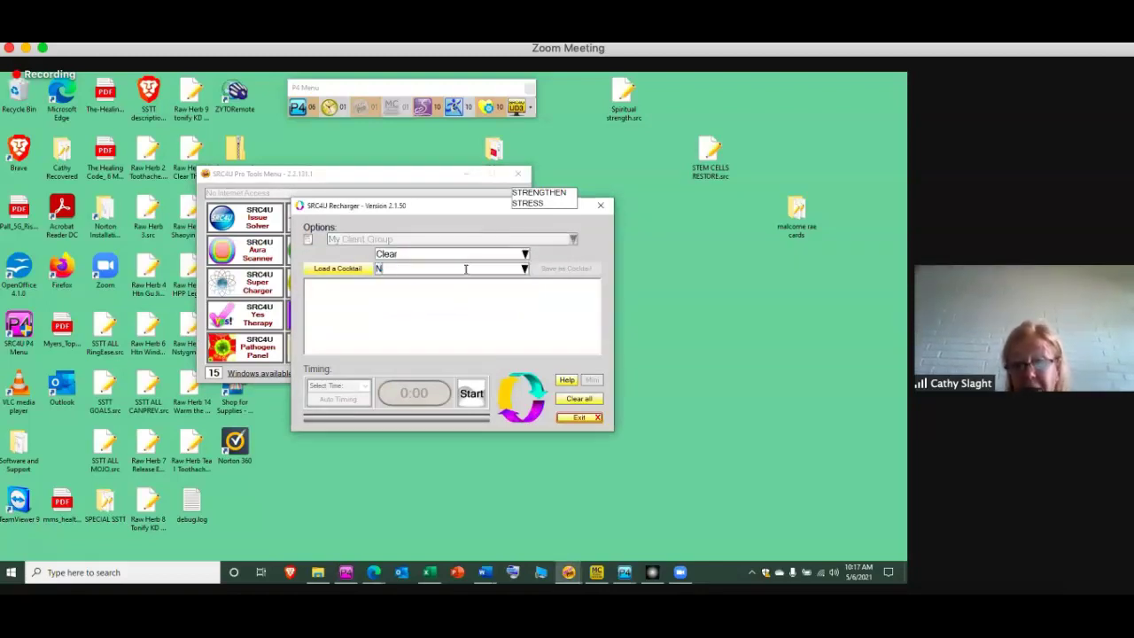
pyautogui.write('ON BENEFICIA')
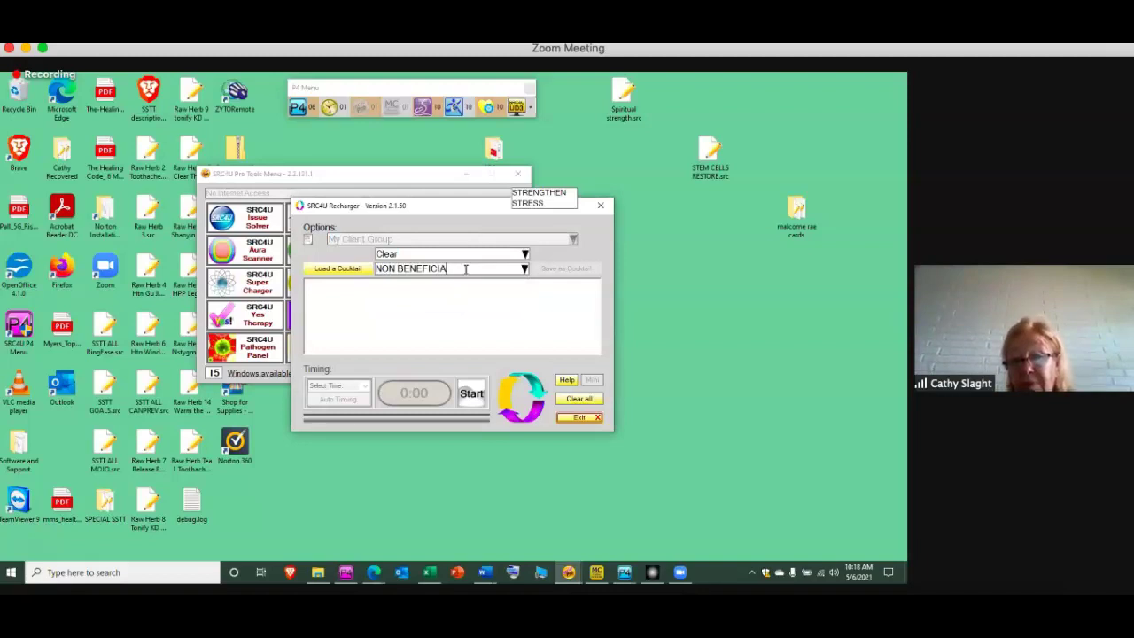
pyautogui.write('L VIRAL BELI')
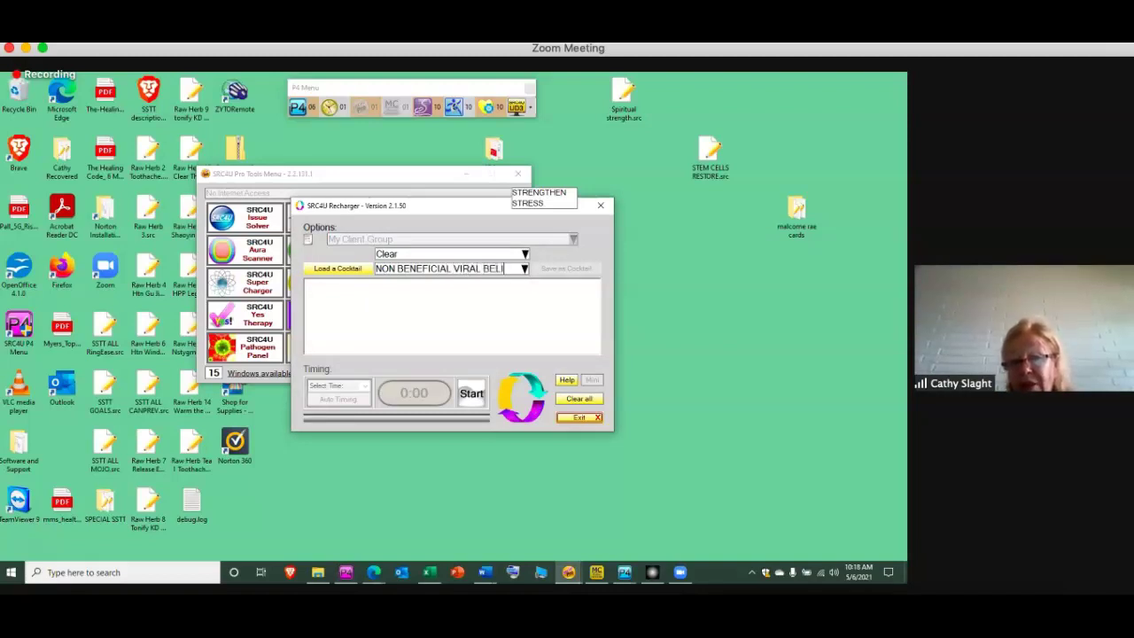
pyautogui.write('EF SYSTEMS')
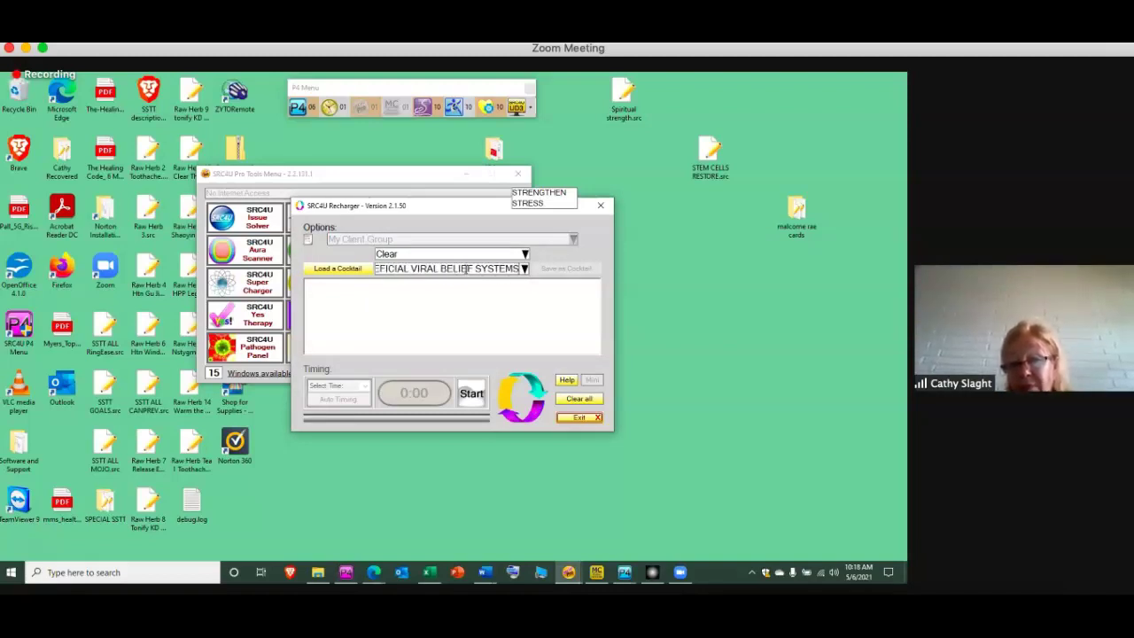
pyautogui.press('Return')
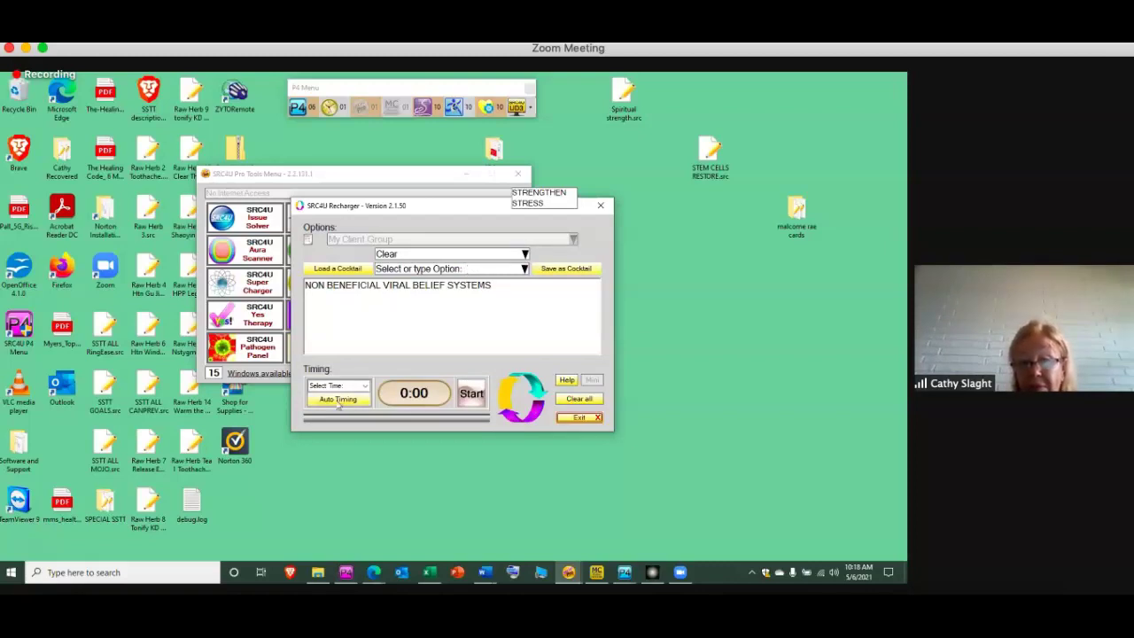
pyautogui.click(337, 400)
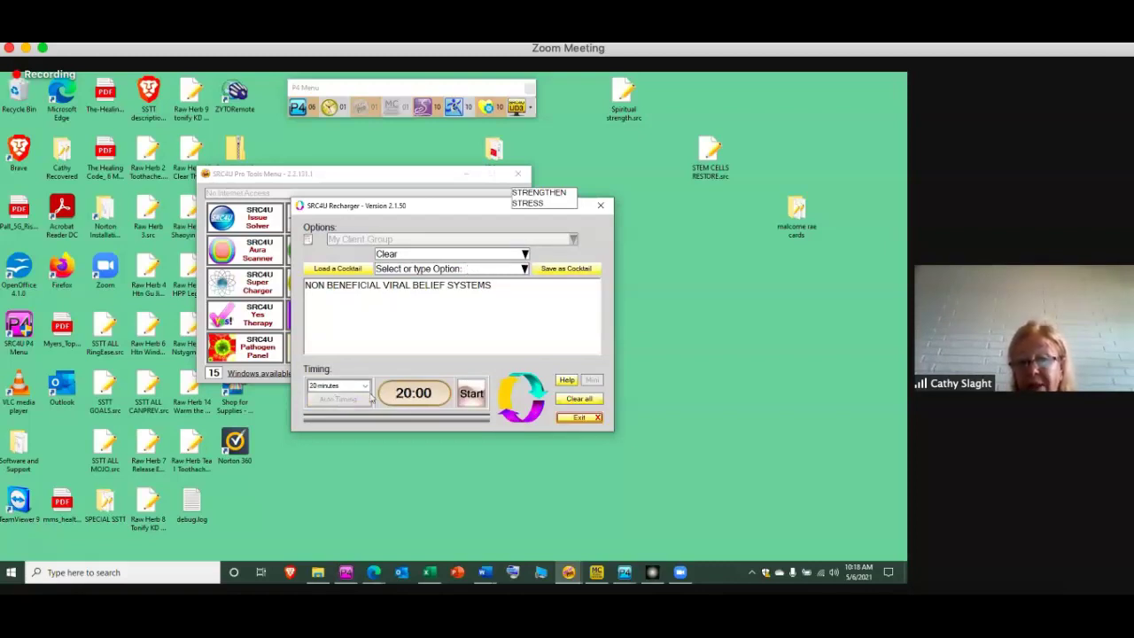
pyautogui.click(472, 397)
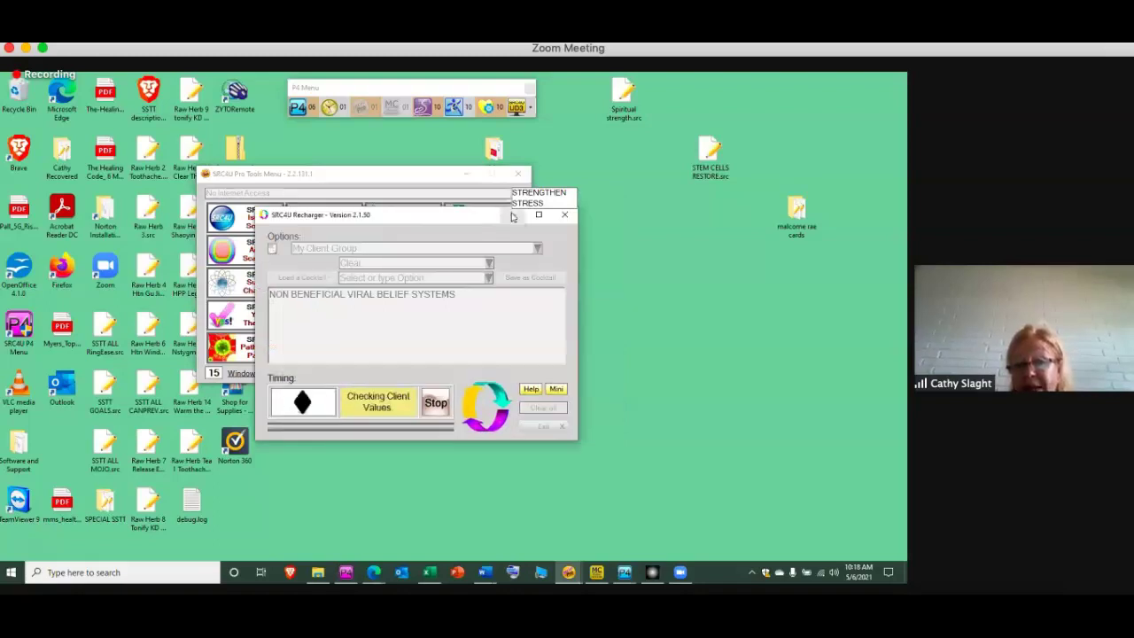
pyautogui.click(513, 215)
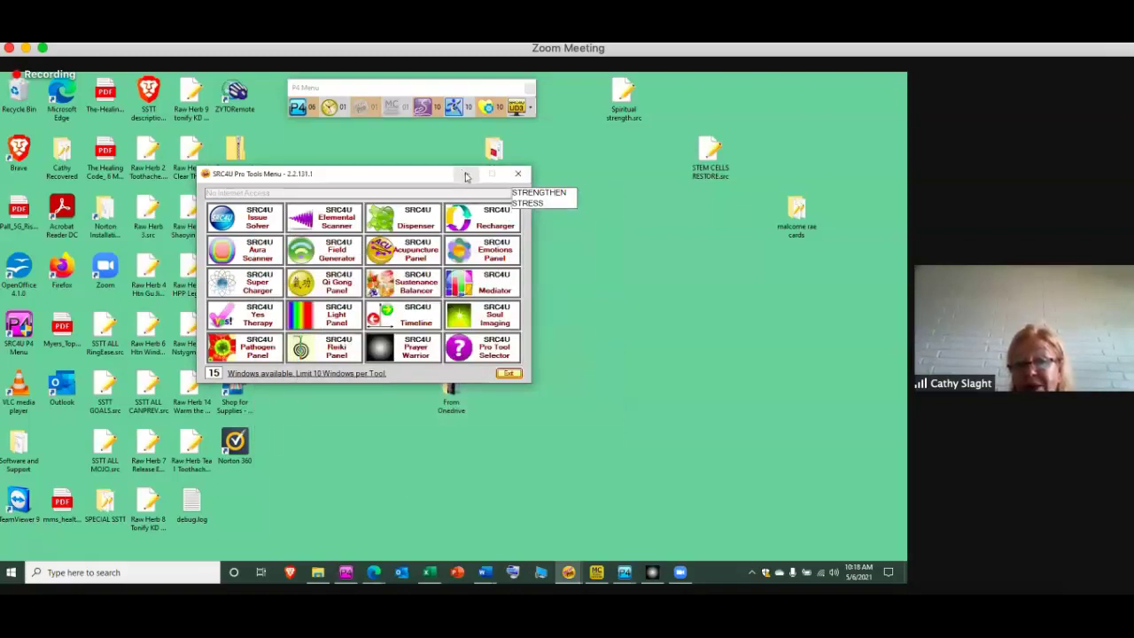
# Minimize and then restore the Pro Tools Menu window
pyautogui.click(466, 175)
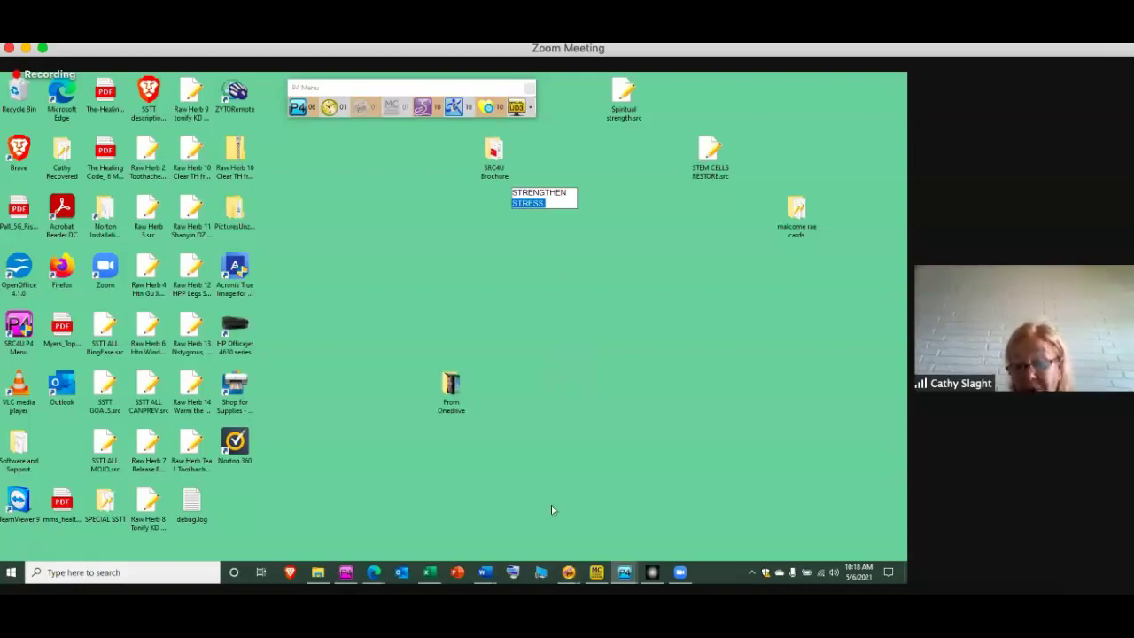
pyautogui.click(570, 573)
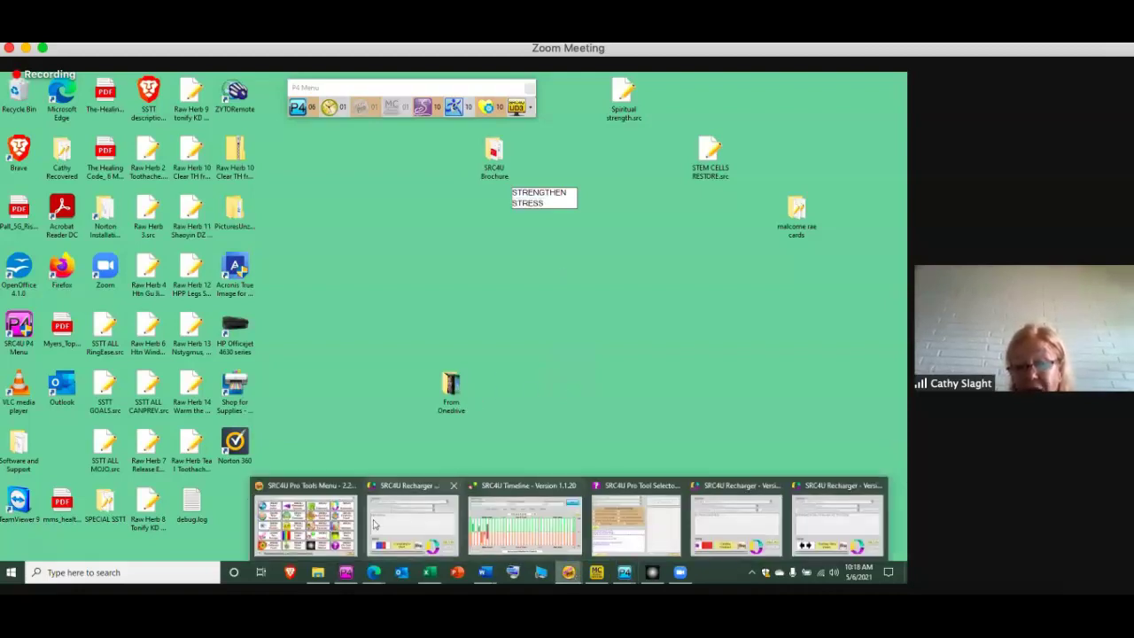
pyautogui.click(328, 525)
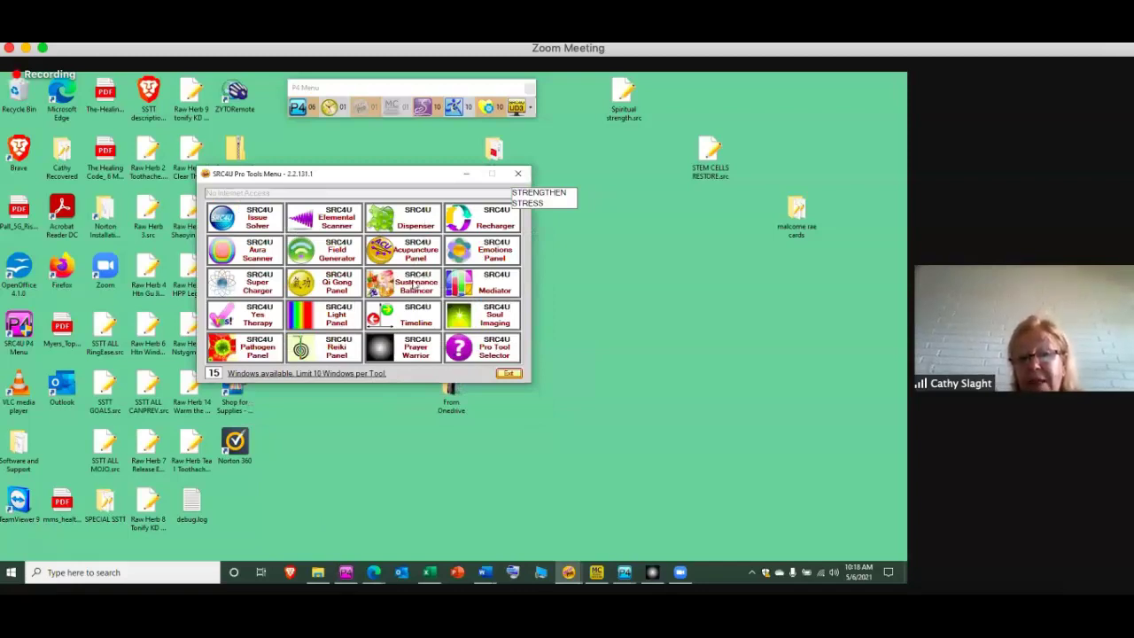
# In the Sustenance Balancer, evaluate My Client Group for All That Stuff
pyautogui.click(413, 283)
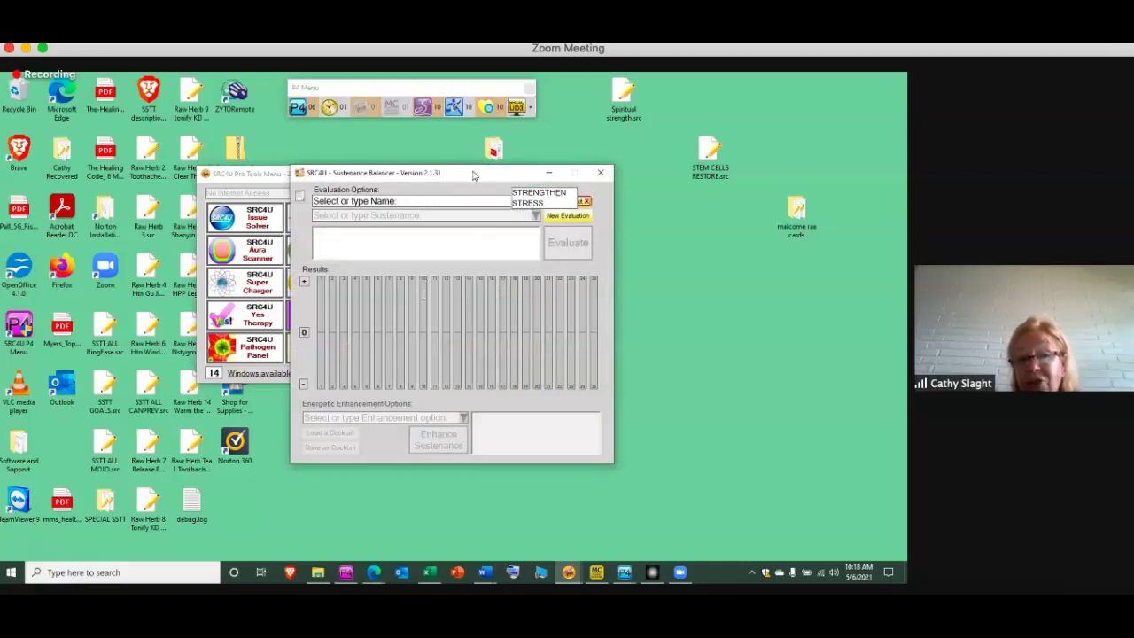
pyautogui.moveTo(474, 175); pyautogui.dragTo(419, 176)
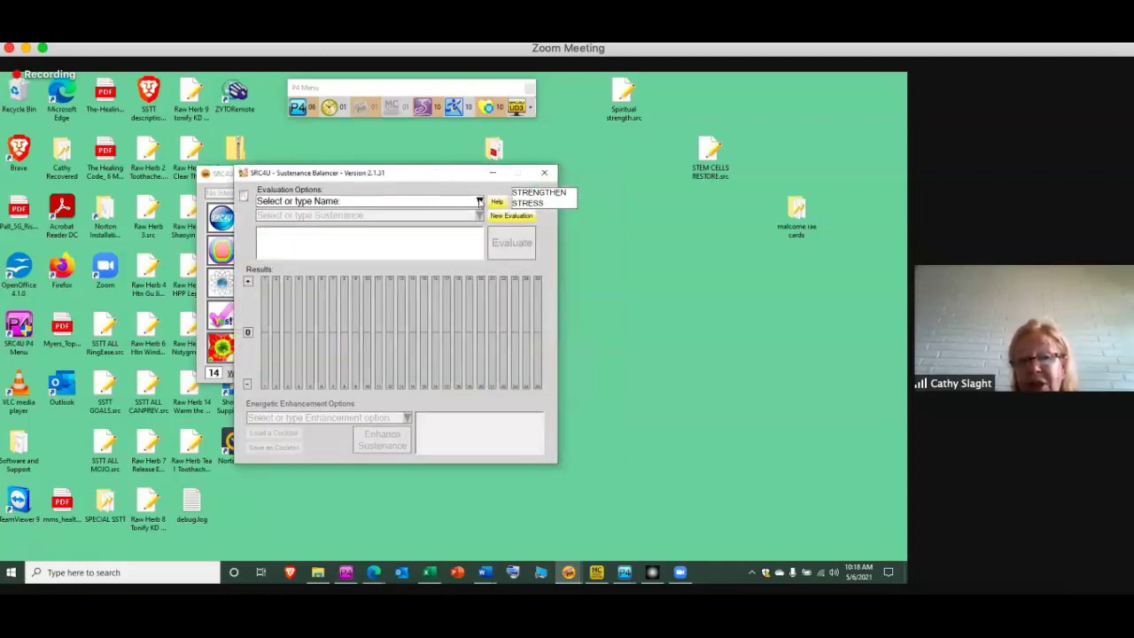
pyautogui.click(480, 202)
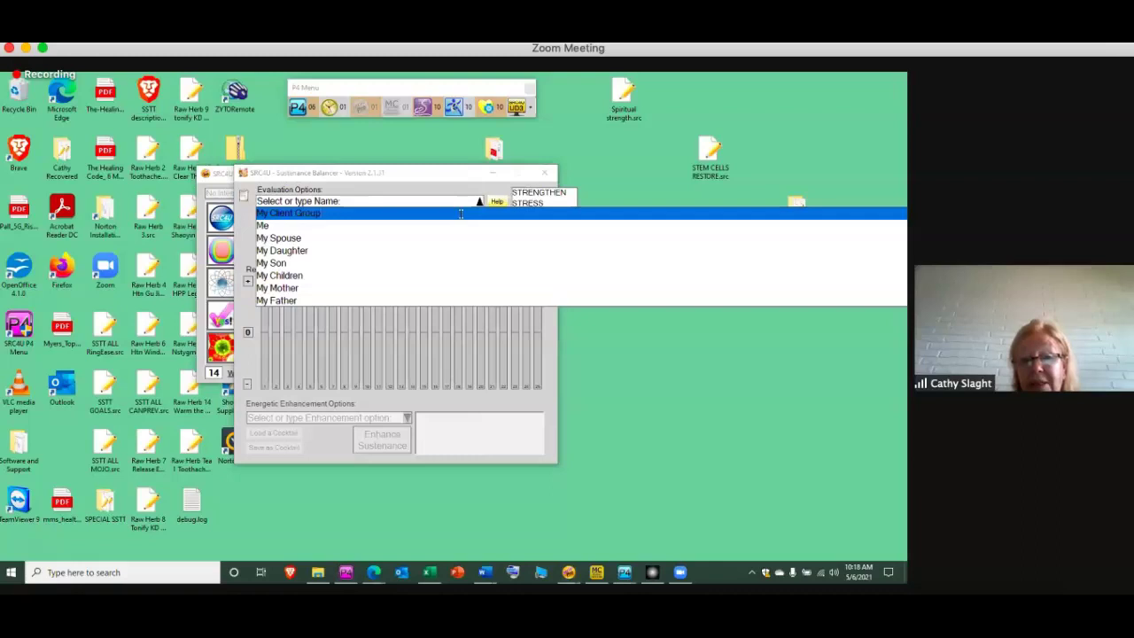
pyautogui.click(461, 214)
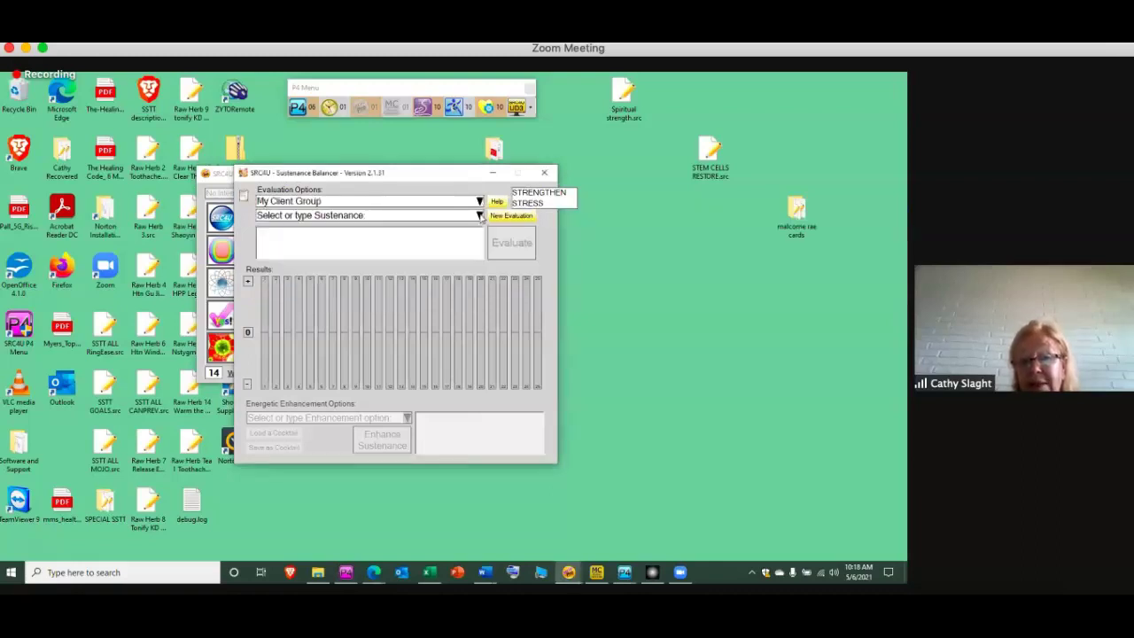
pyautogui.click(479, 216)
pyautogui.click(470, 228)
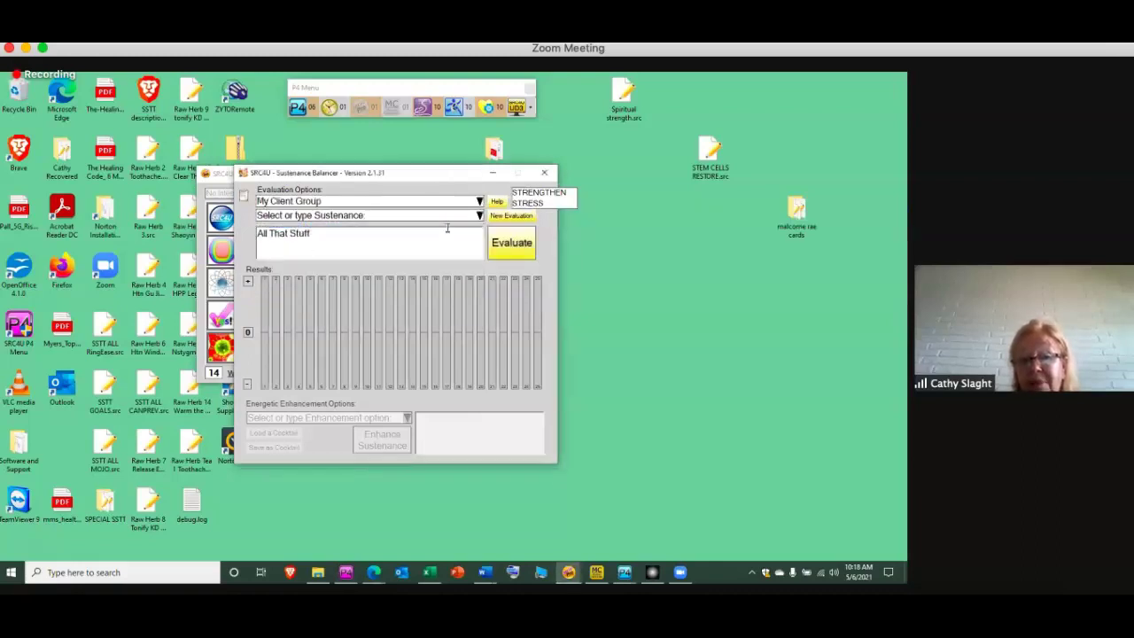
pyautogui.click(518, 249)
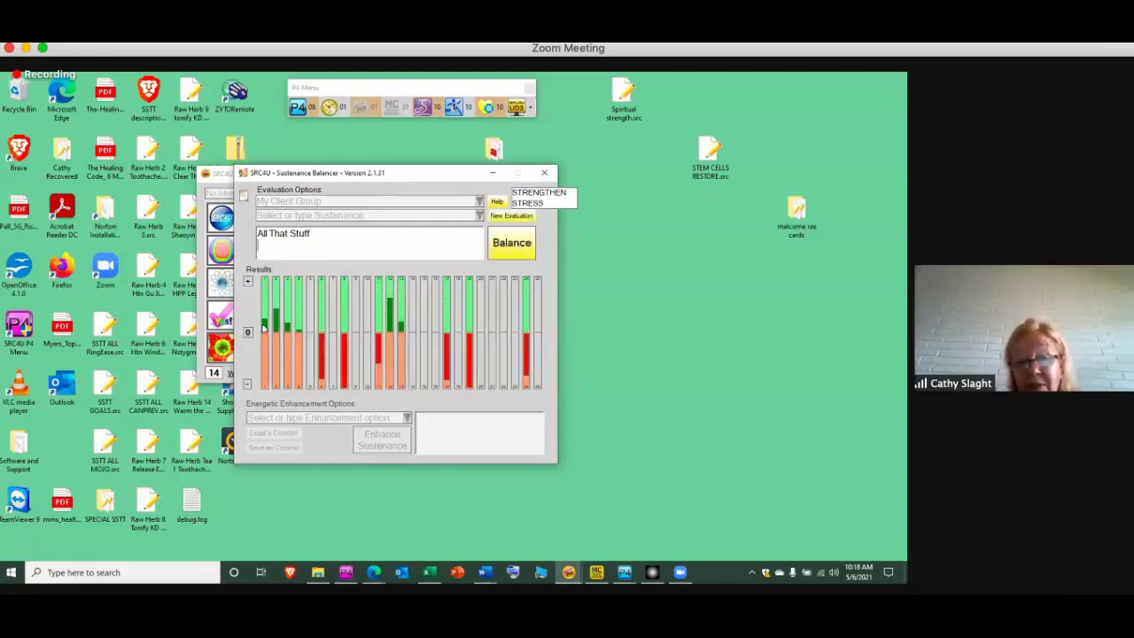
pyautogui.moveTo(264, 328)
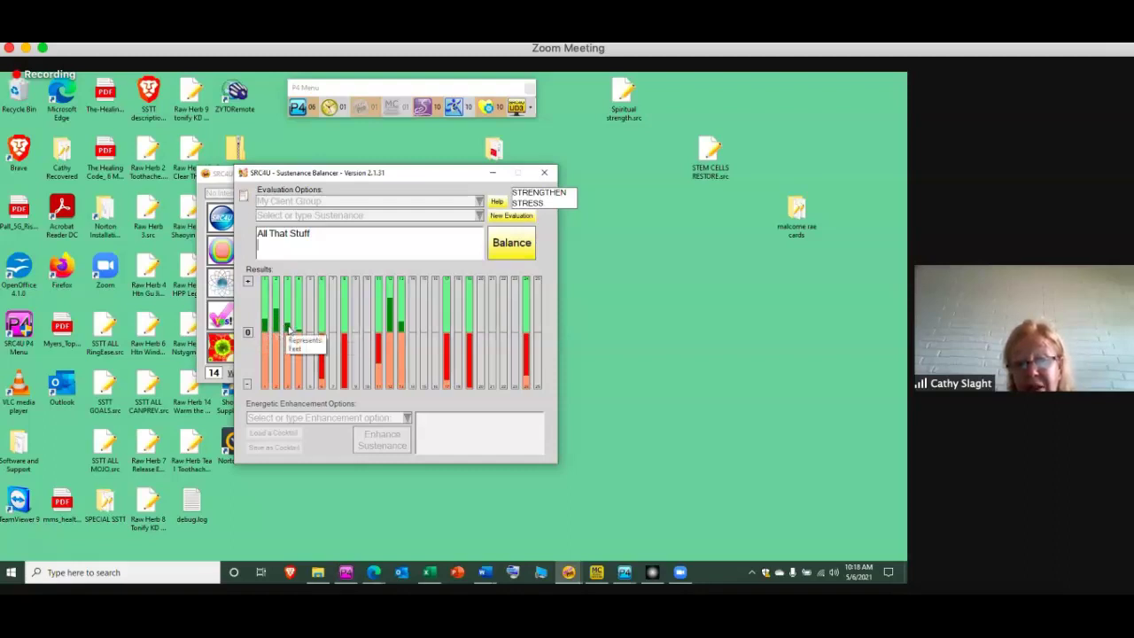
pyautogui.moveTo(389, 312)
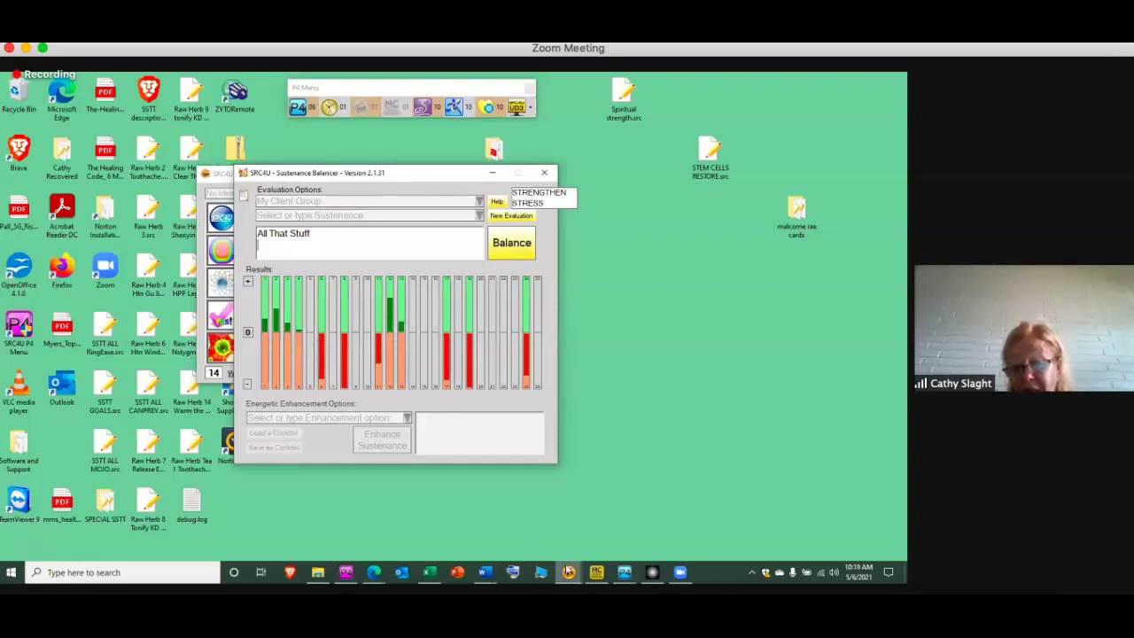
pyautogui.click(572, 574)
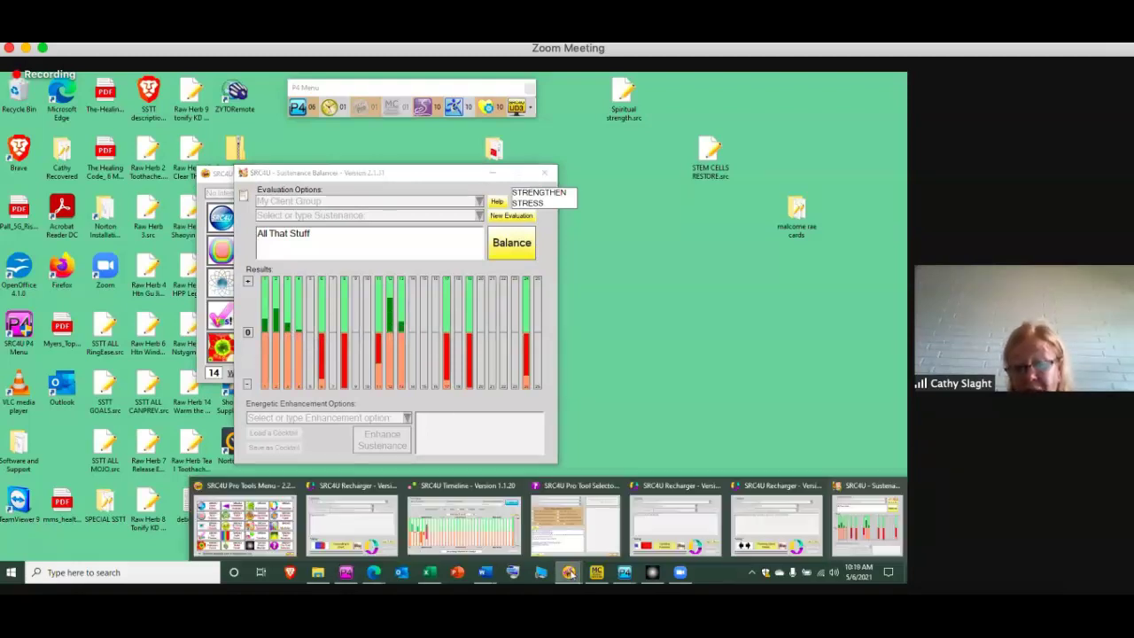
# Launch Recharger balancing All Meridians for My Client Group with Auto Timing
pyautogui.click(262, 521)
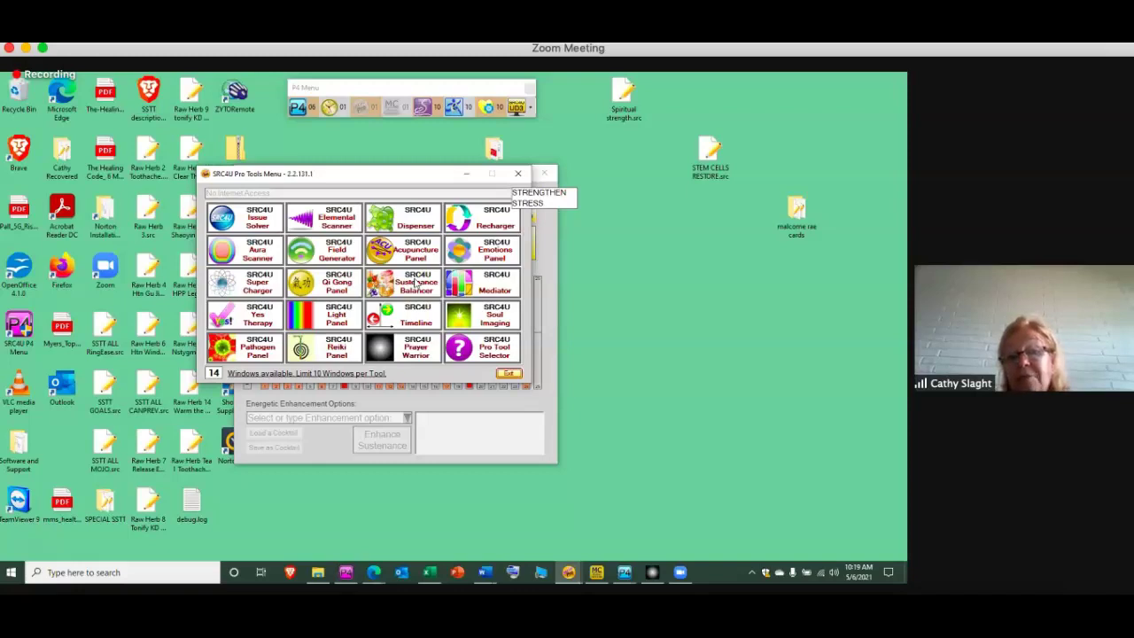
pyautogui.click(495, 218)
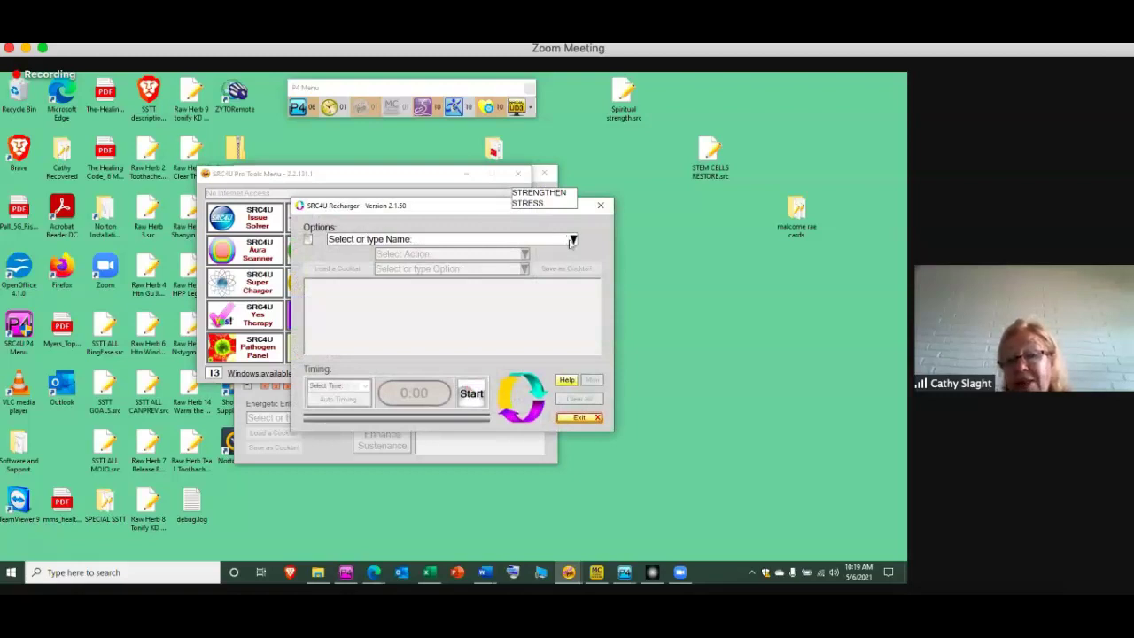
pyautogui.click(573, 239)
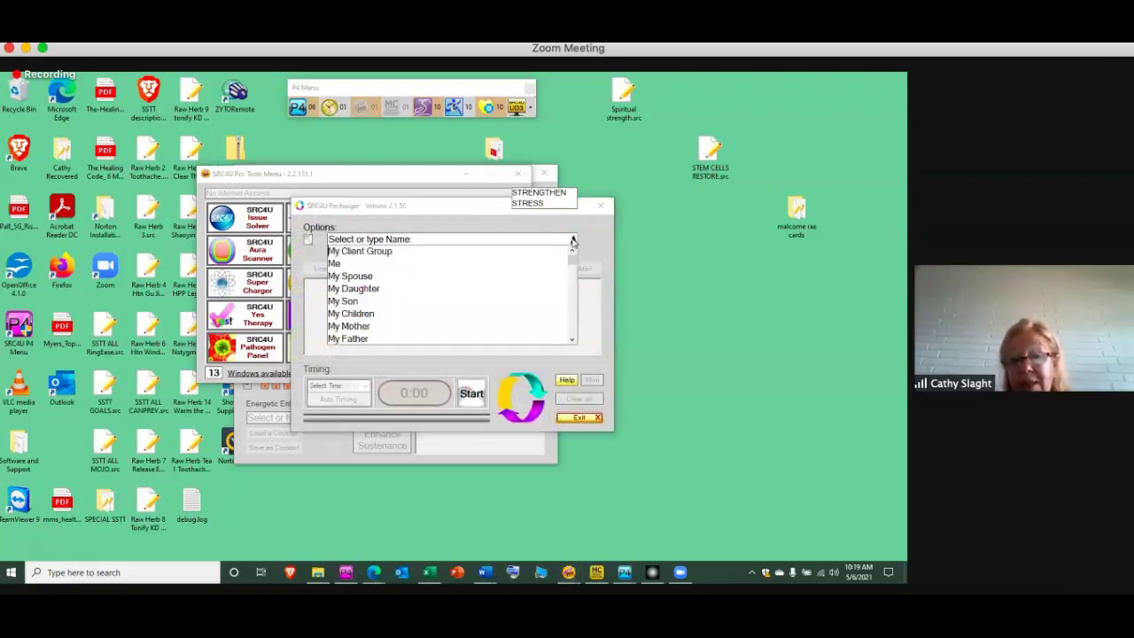
pyautogui.click(556, 251)
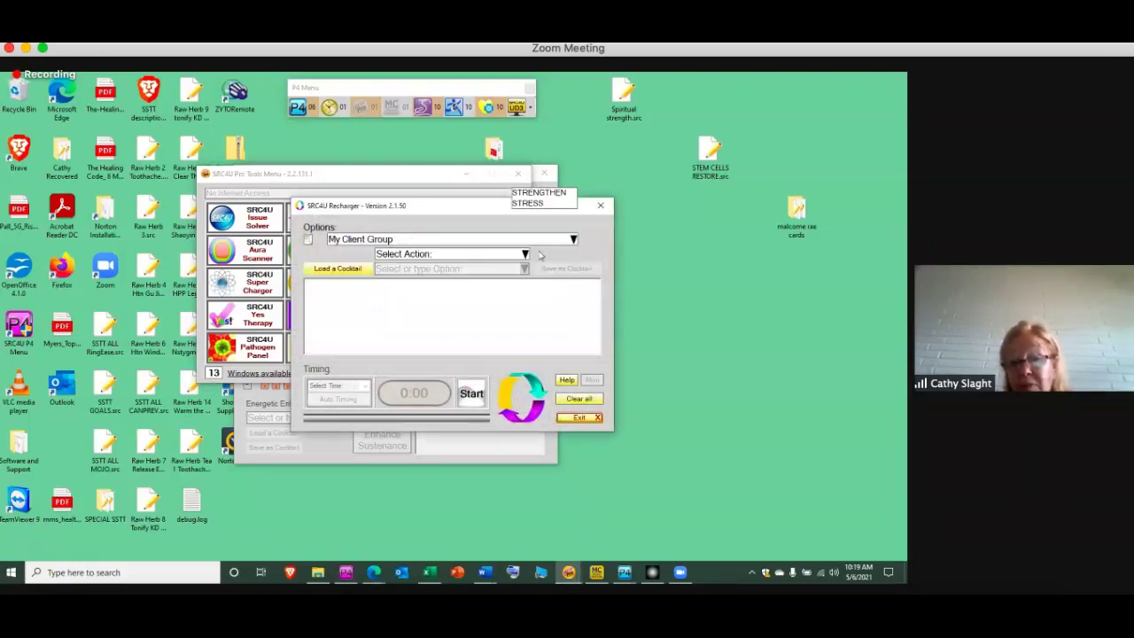
pyautogui.click(524, 255)
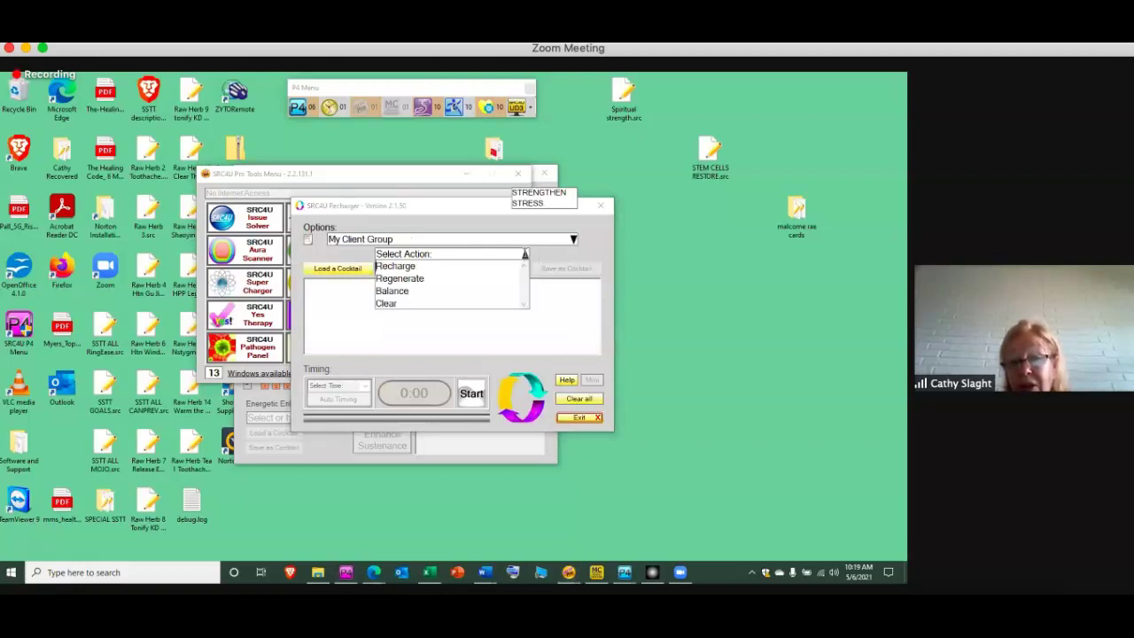
pyautogui.click(487, 290)
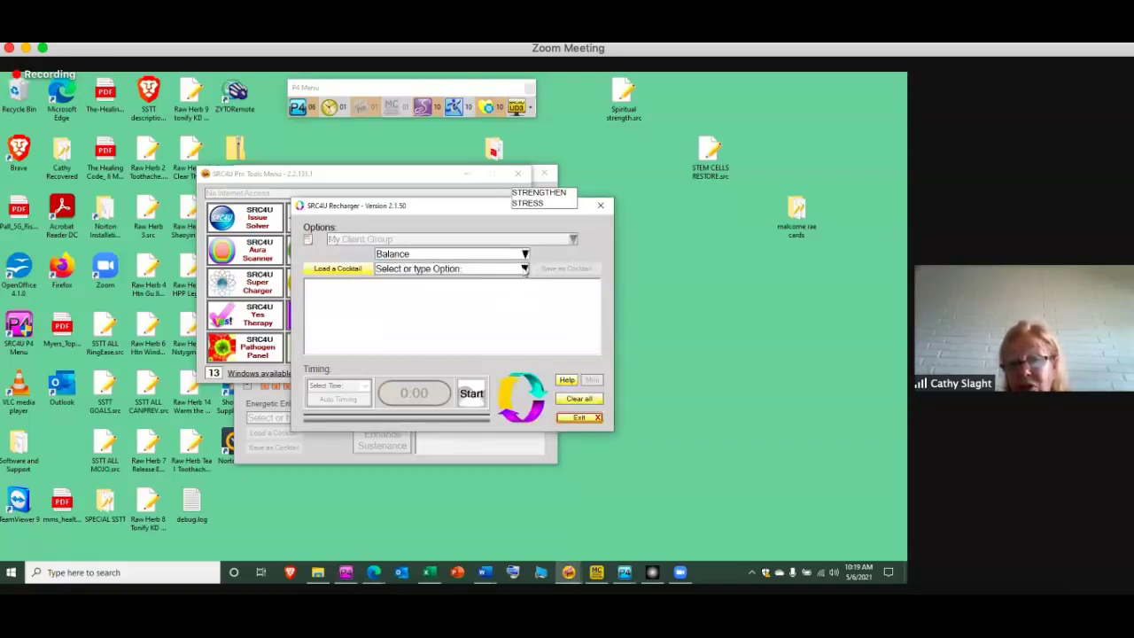
pyautogui.click(524, 270)
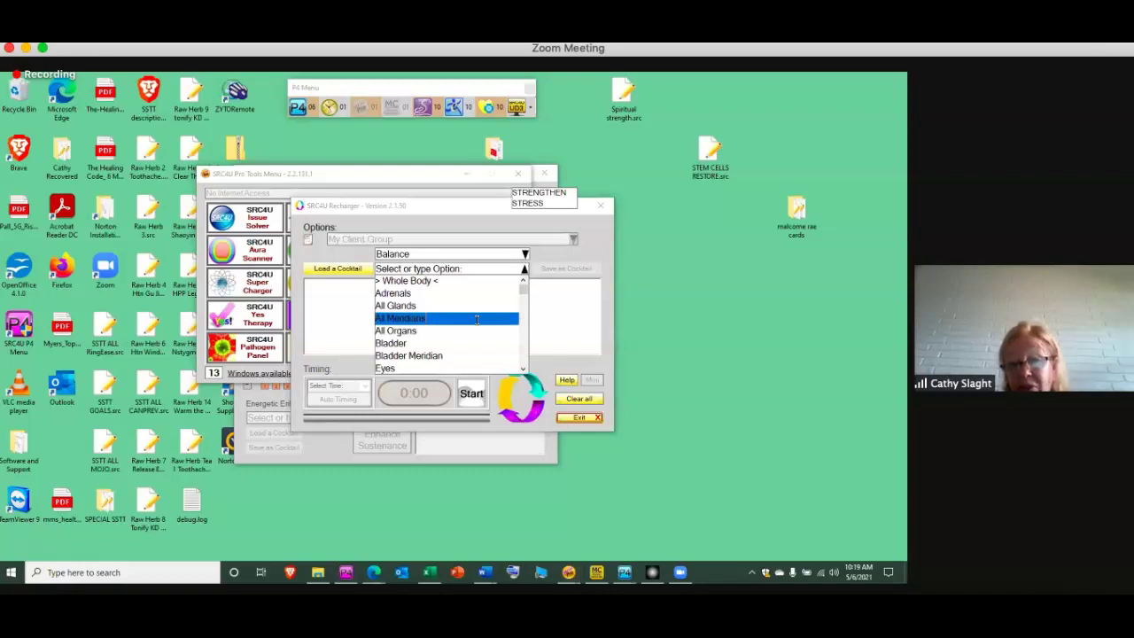
pyautogui.click(476, 320)
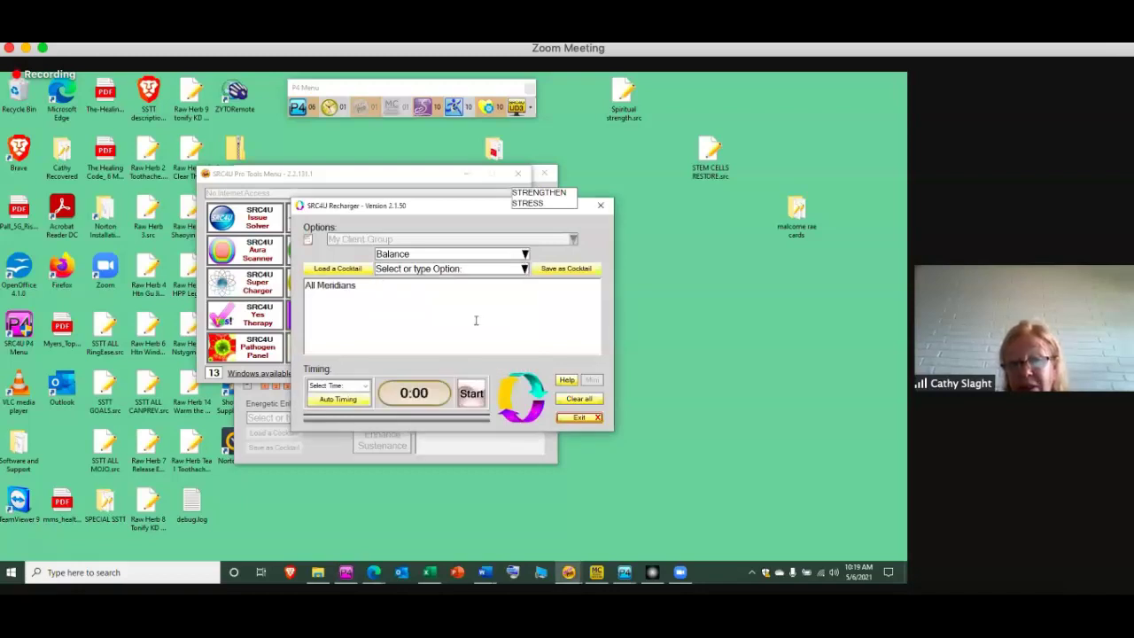
pyautogui.click(329, 402)
pyautogui.click(471, 392)
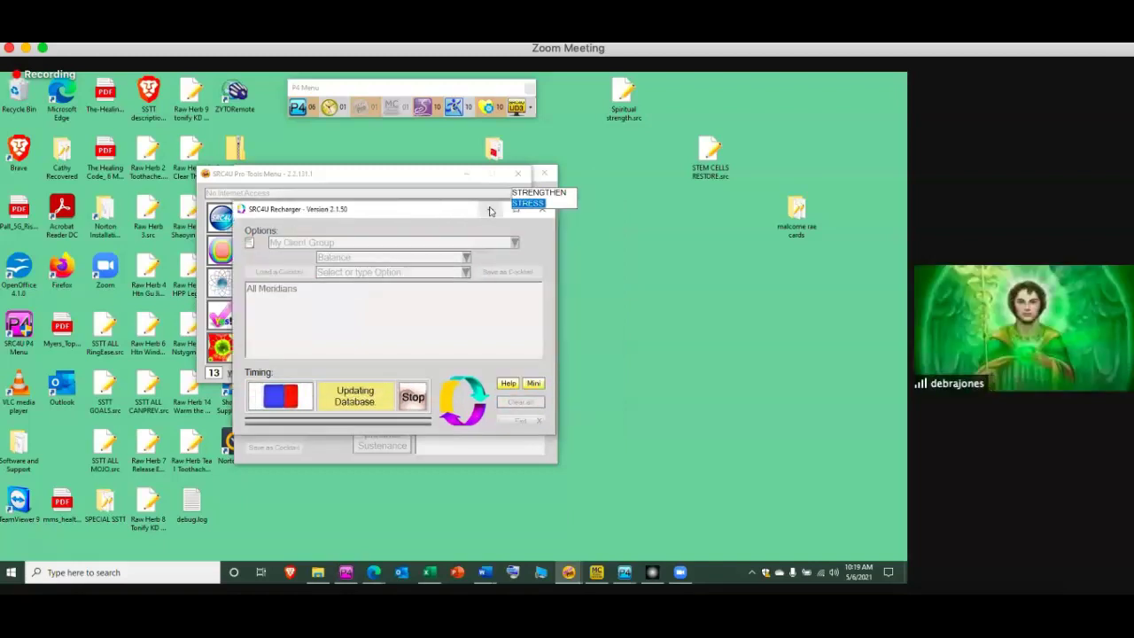
# Minimize the Recharger and Pro Tools Menu windows, then bring the Pro Tools Menu back from the taskbar
pyautogui.click(490, 210)
pyautogui.click(466, 175)
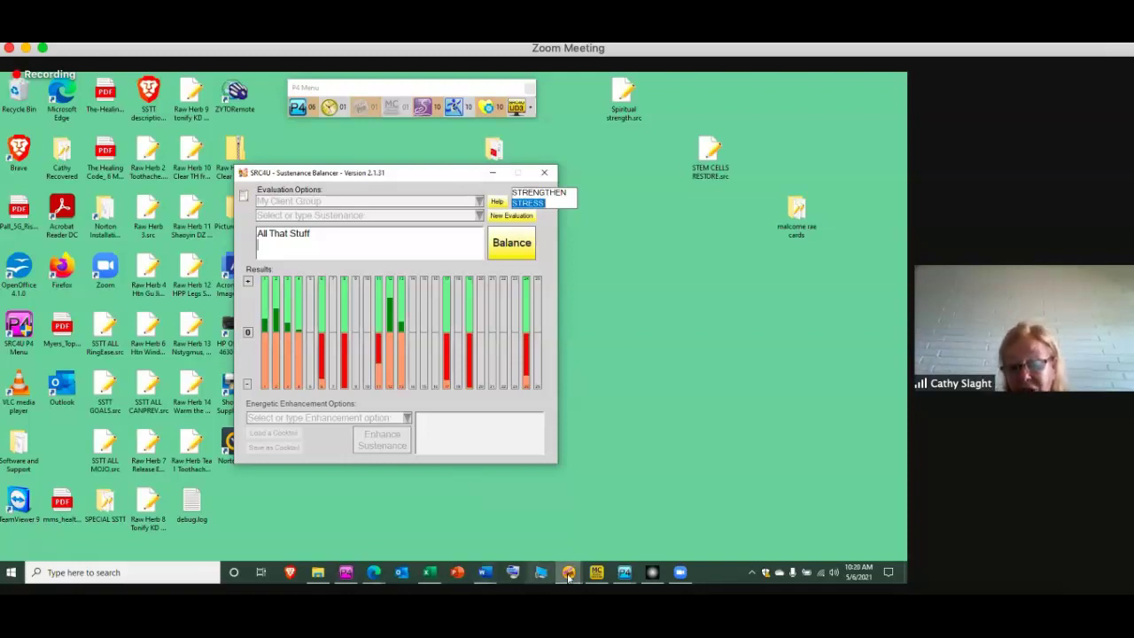
pyautogui.moveTo(568, 574)
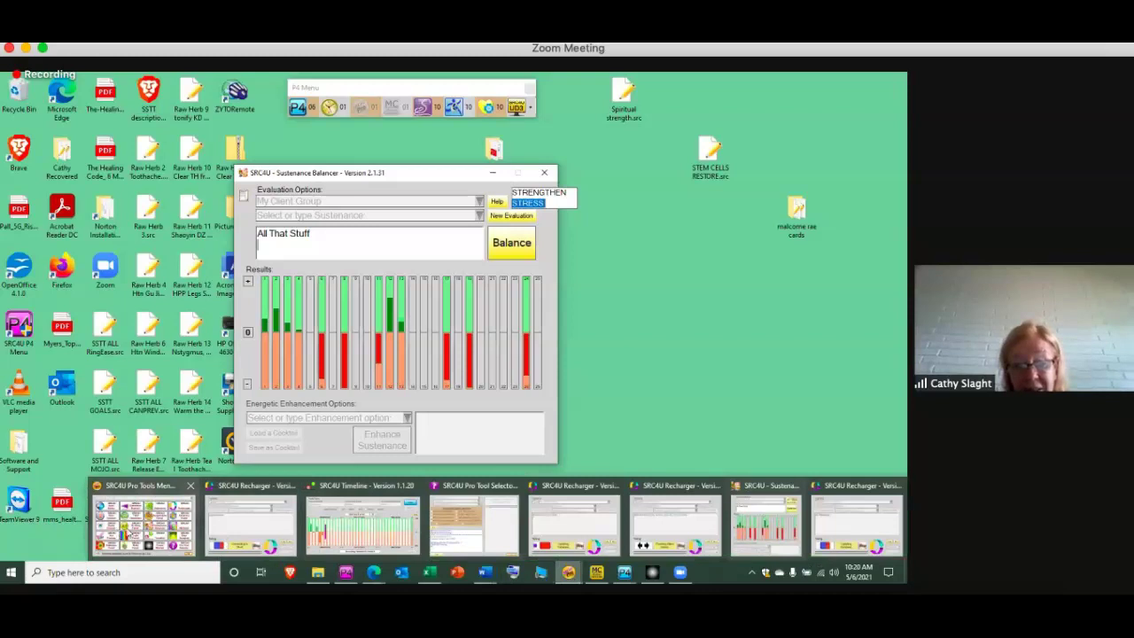
pyautogui.click(128, 531)
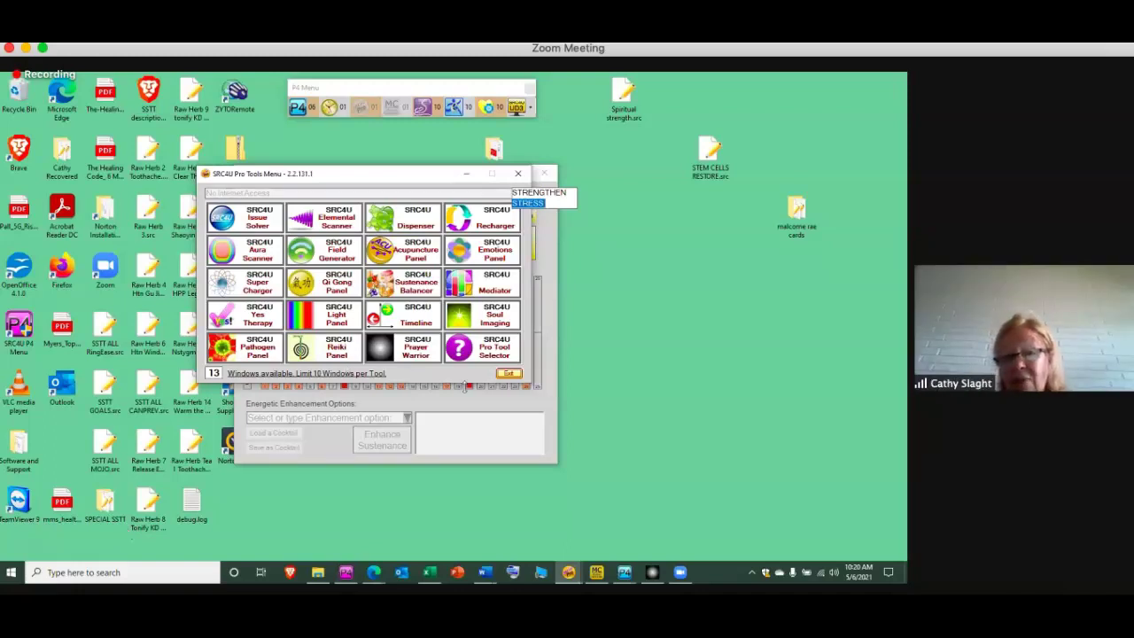
# Start a Recharger Balance session on ROOT CHAKRA for My Client Group with 10-minute Auto Timing
pyautogui.click(496, 220)
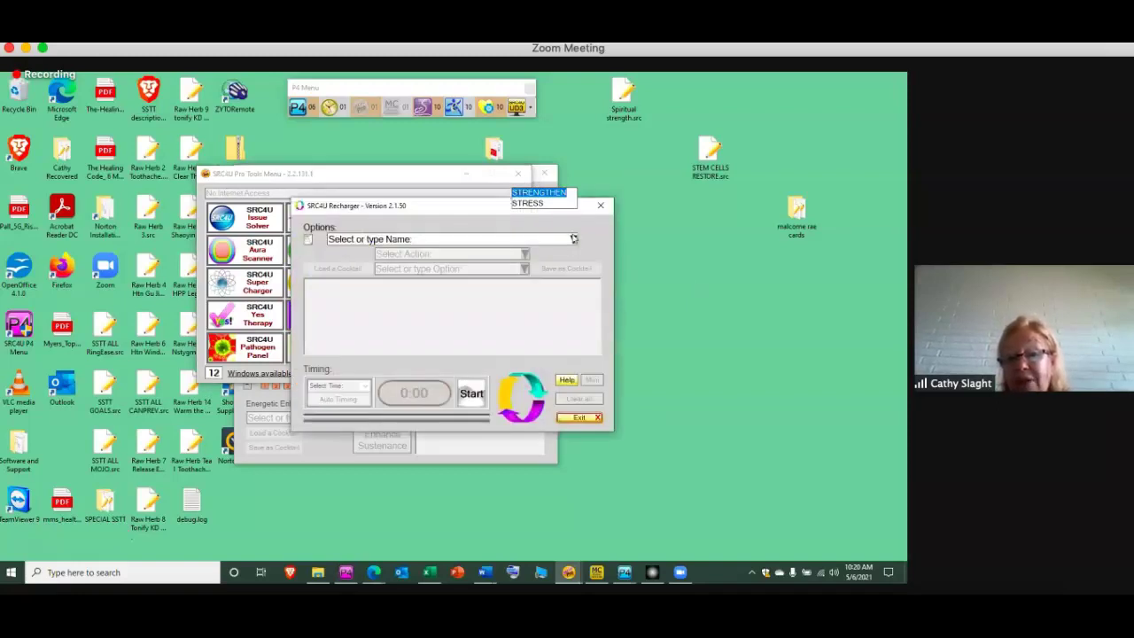
pyautogui.click(573, 240)
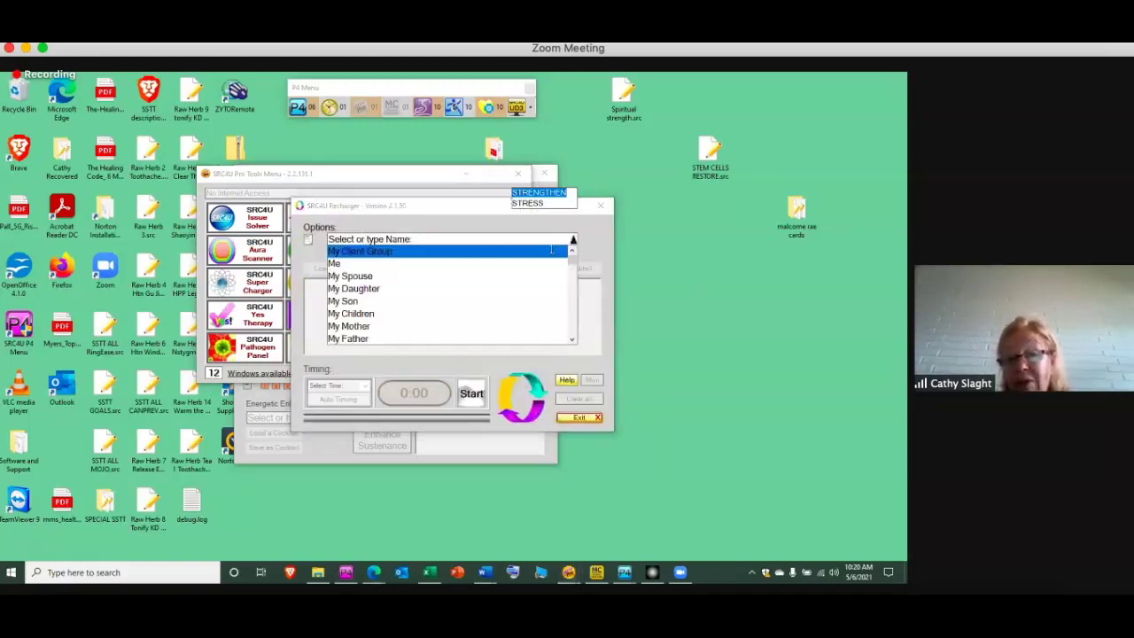
pyautogui.click(551, 251)
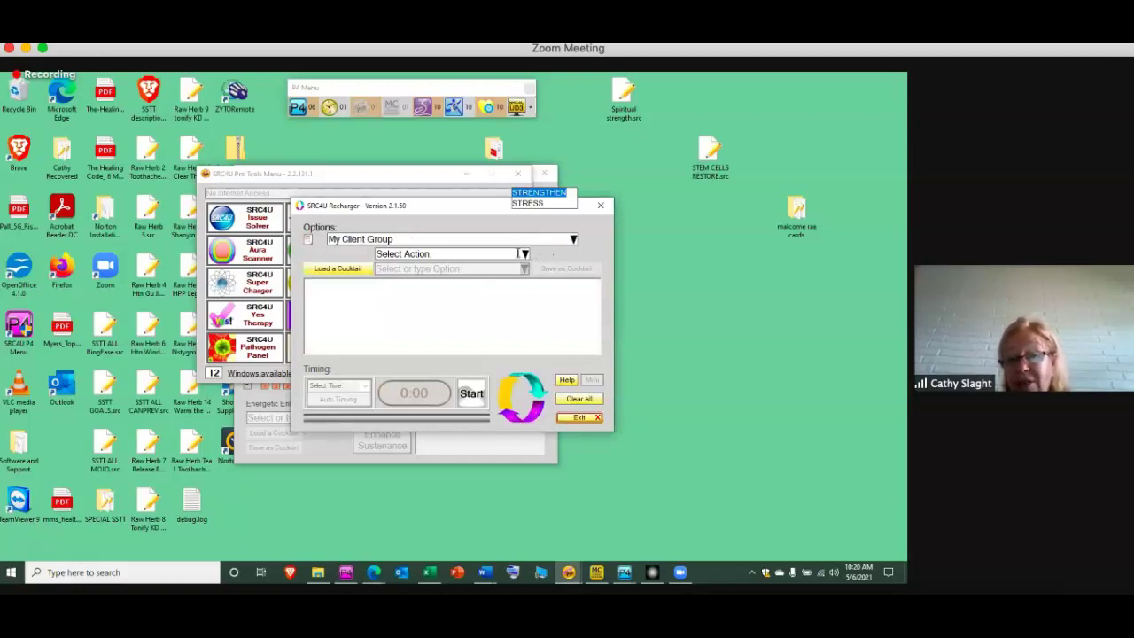
pyautogui.click(521, 254)
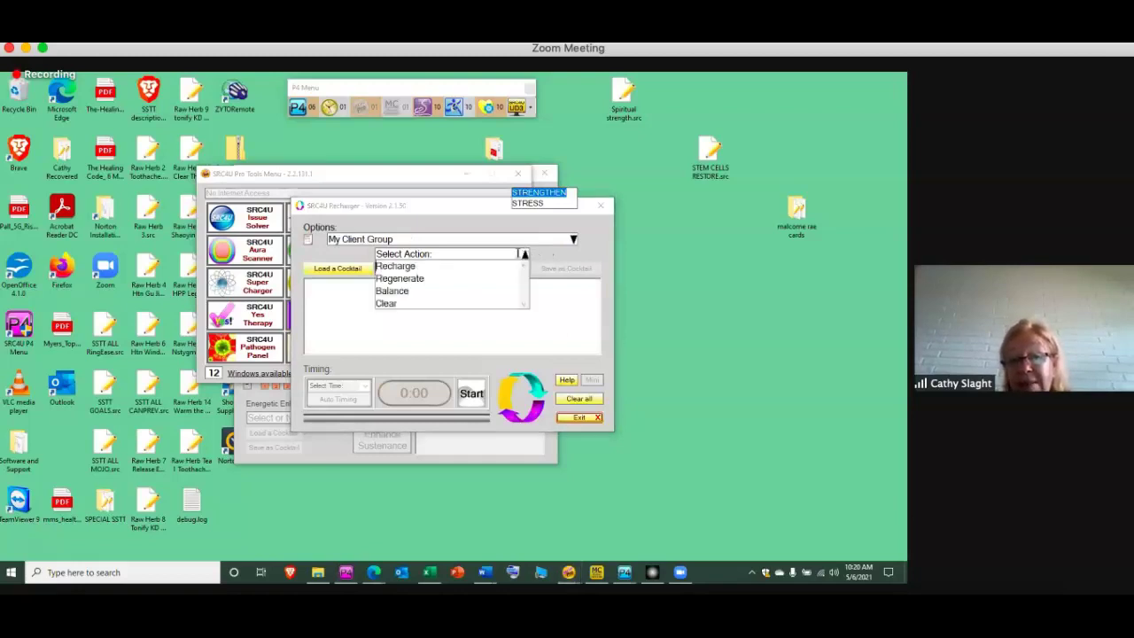
pyautogui.click(490, 289)
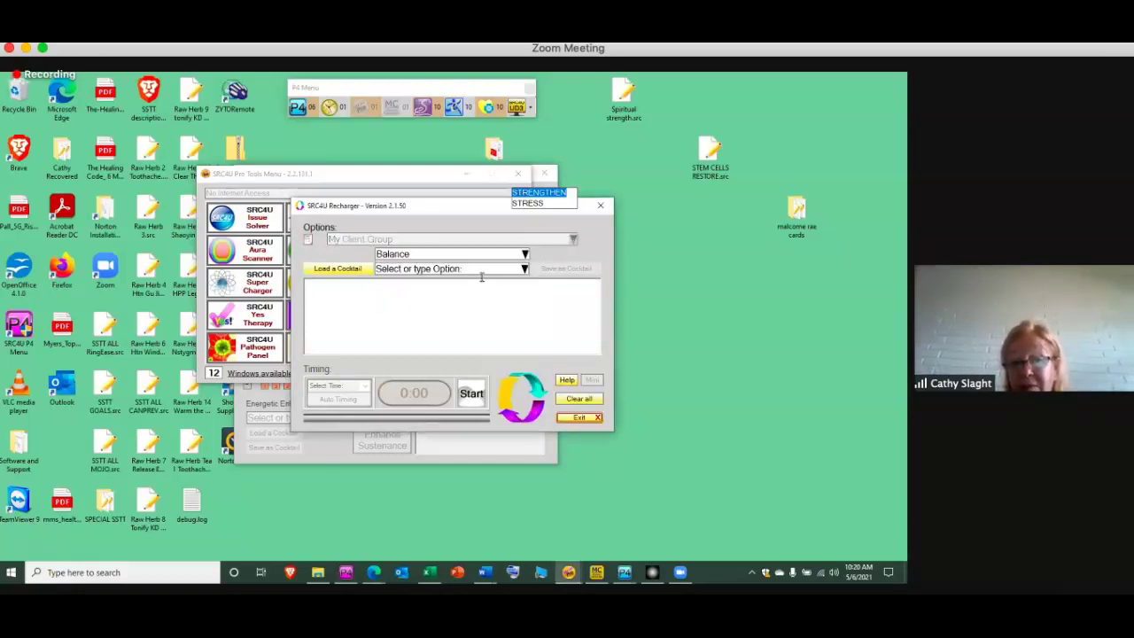
pyautogui.click(479, 270)
pyautogui.write('R')
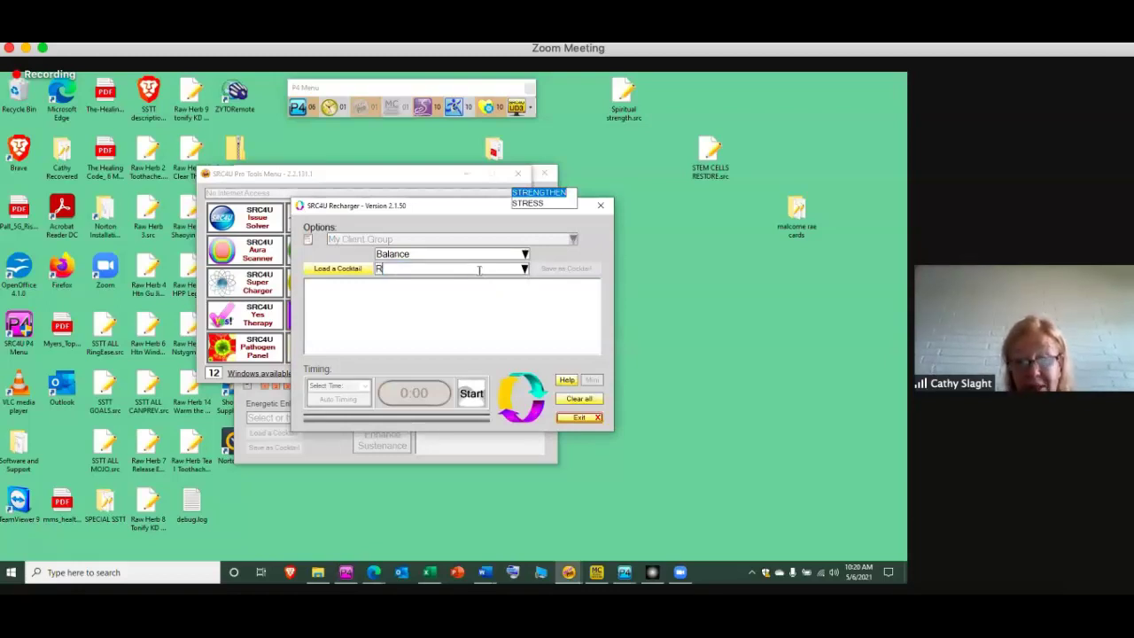
pyautogui.write('OOT CHAKRA')
pyautogui.press('Return')
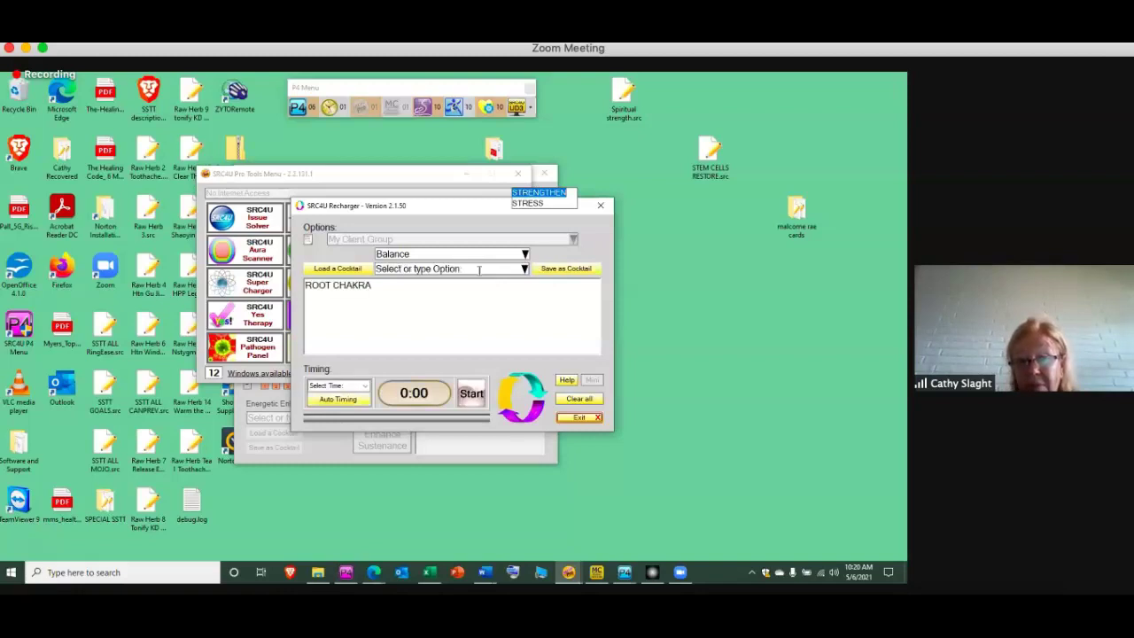
pyautogui.click(338, 400)
pyautogui.click(473, 395)
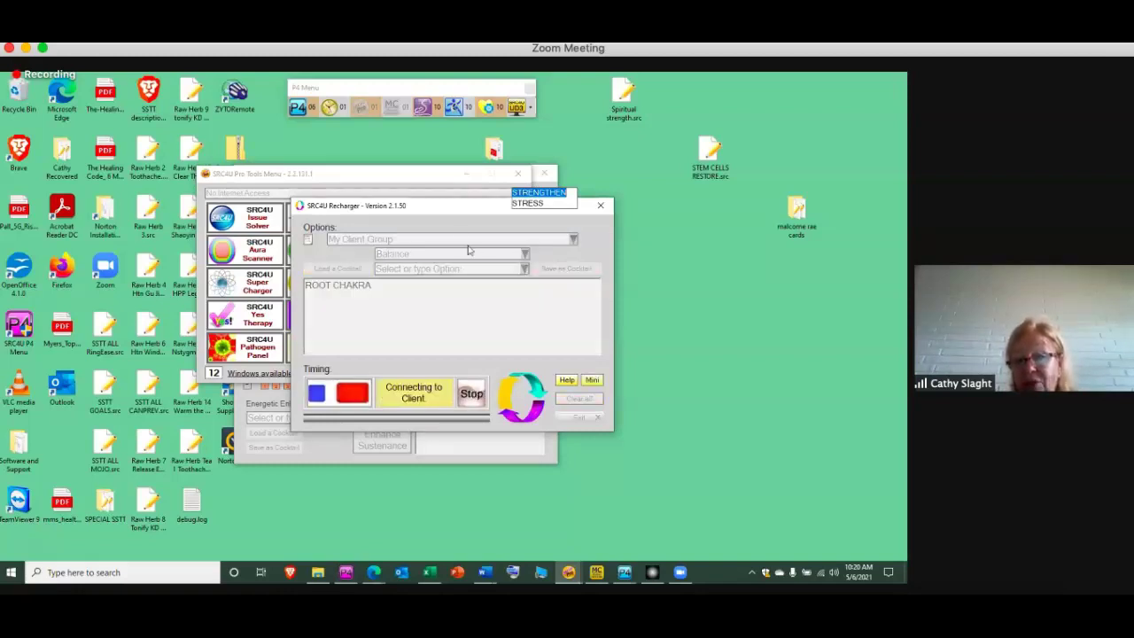
pyautogui.moveTo(446, 210); pyautogui.dragTo(403, 214)
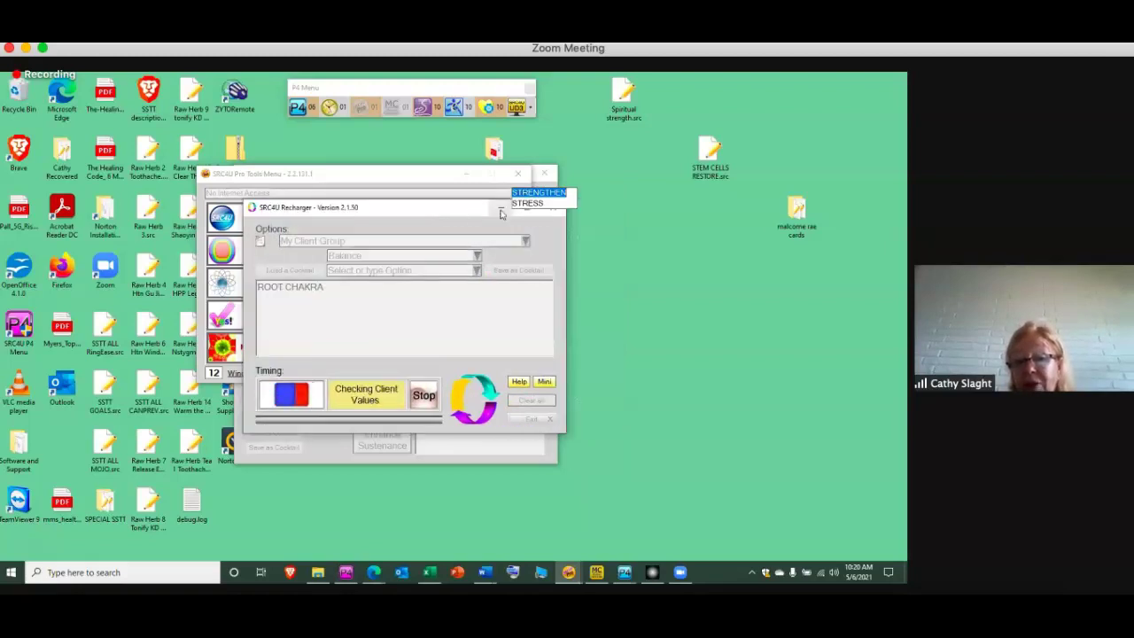
# Minimize the Pro Tools Menu so the All That Stuff balancer results show again
pyautogui.click(462, 172)
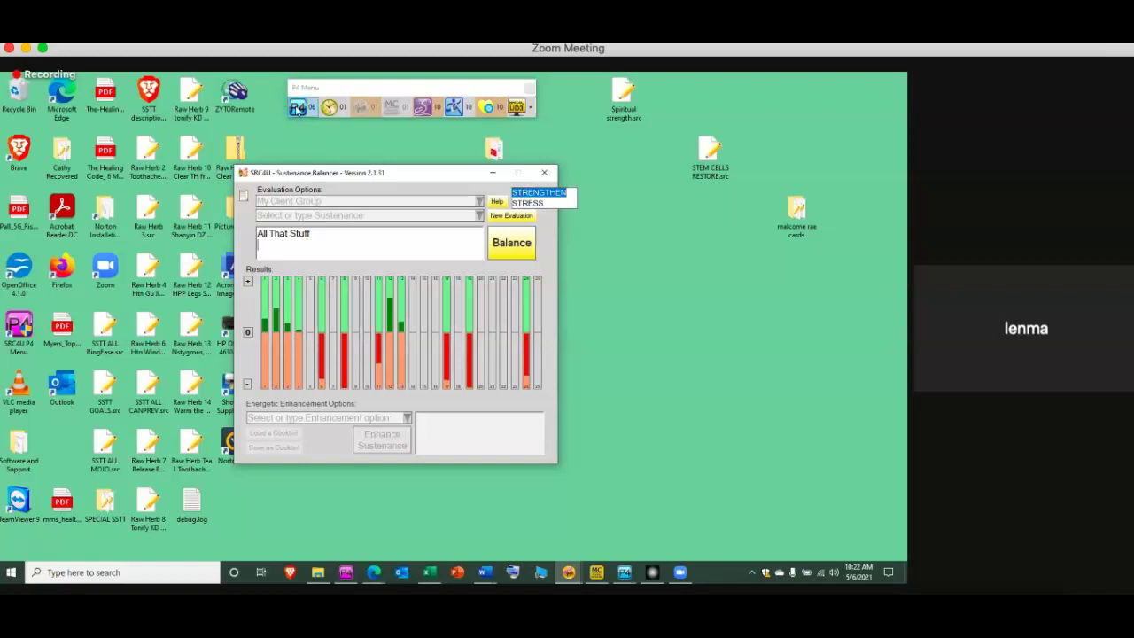
# Start an SRC4U Premium 4 session for My Client Group and browse the saved cocktail files
pyautogui.click(298, 108)
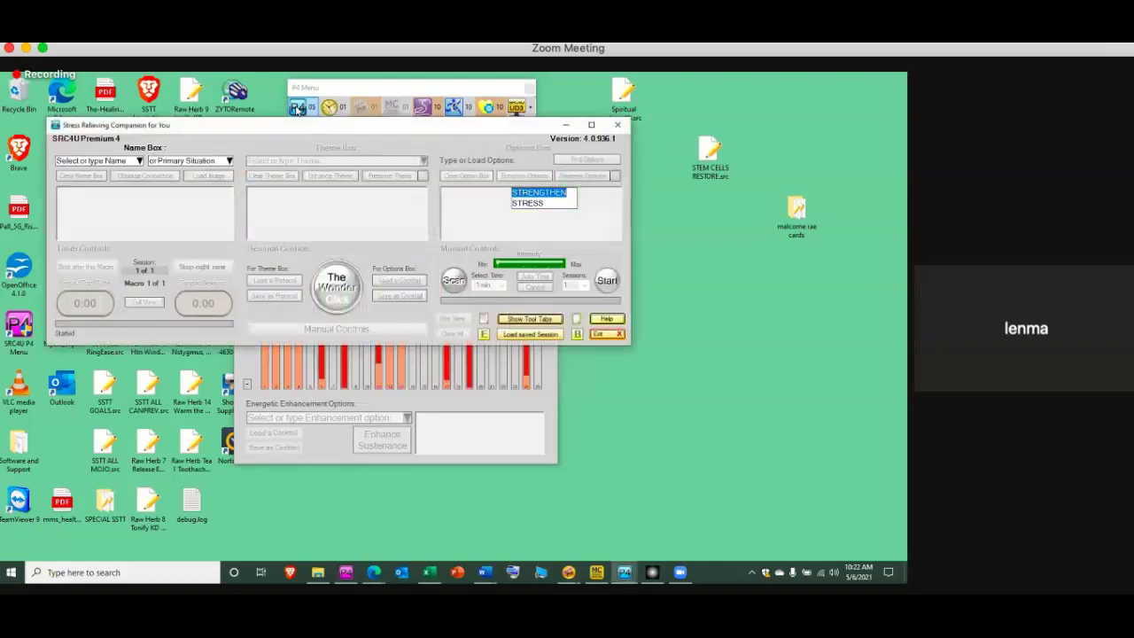
pyautogui.click(139, 161)
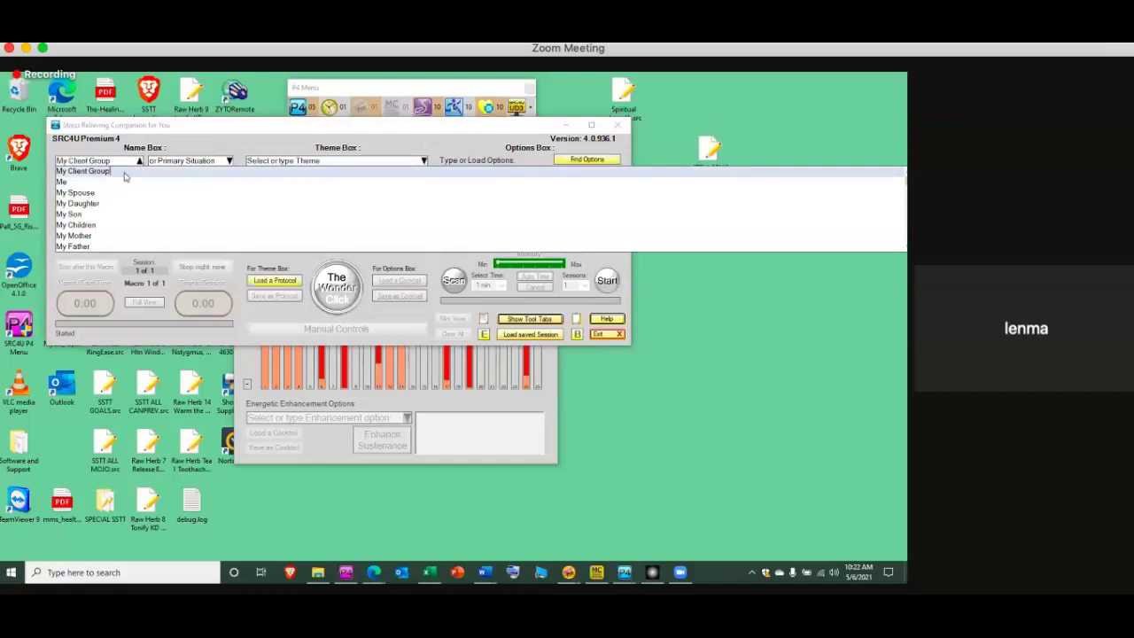
pyautogui.click(125, 171)
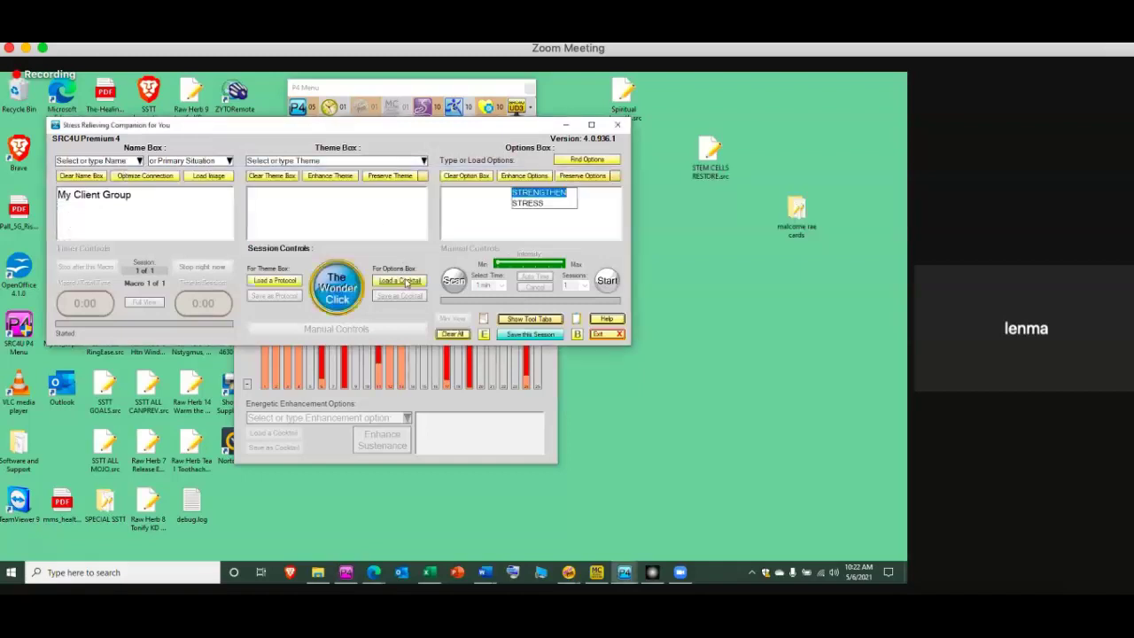
pyautogui.click(400, 281)
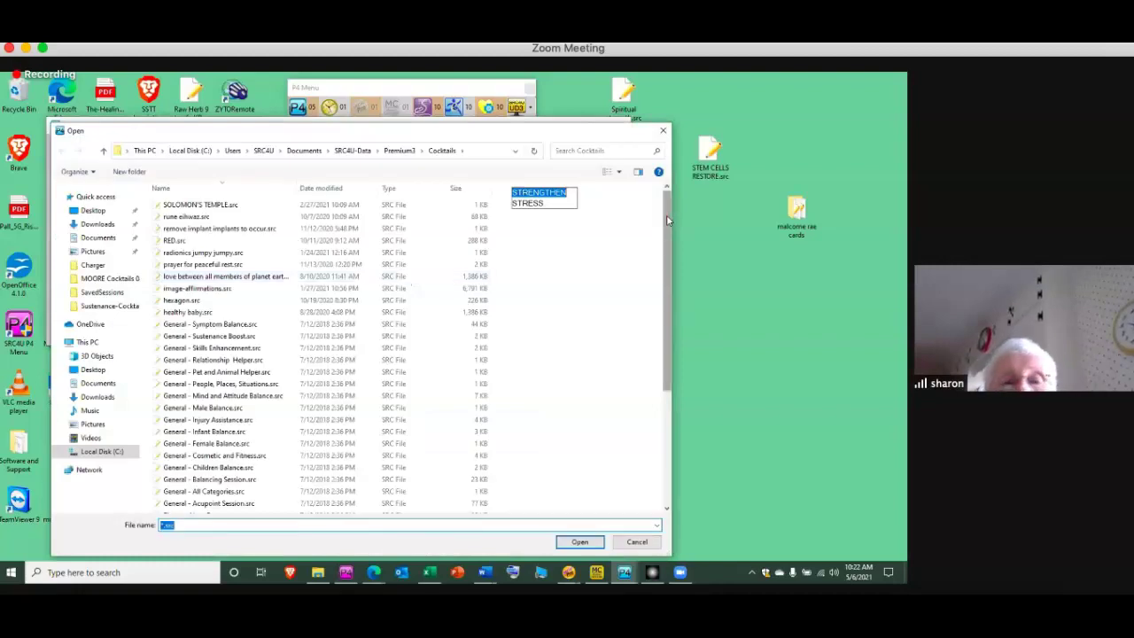
# Search the MOORE Cocktails 08FEB20 folder for 'sOLFEG' and load image-solfeggio abundance.src
pyautogui.moveTo(667, 321); pyautogui.dragTo(676, 372)
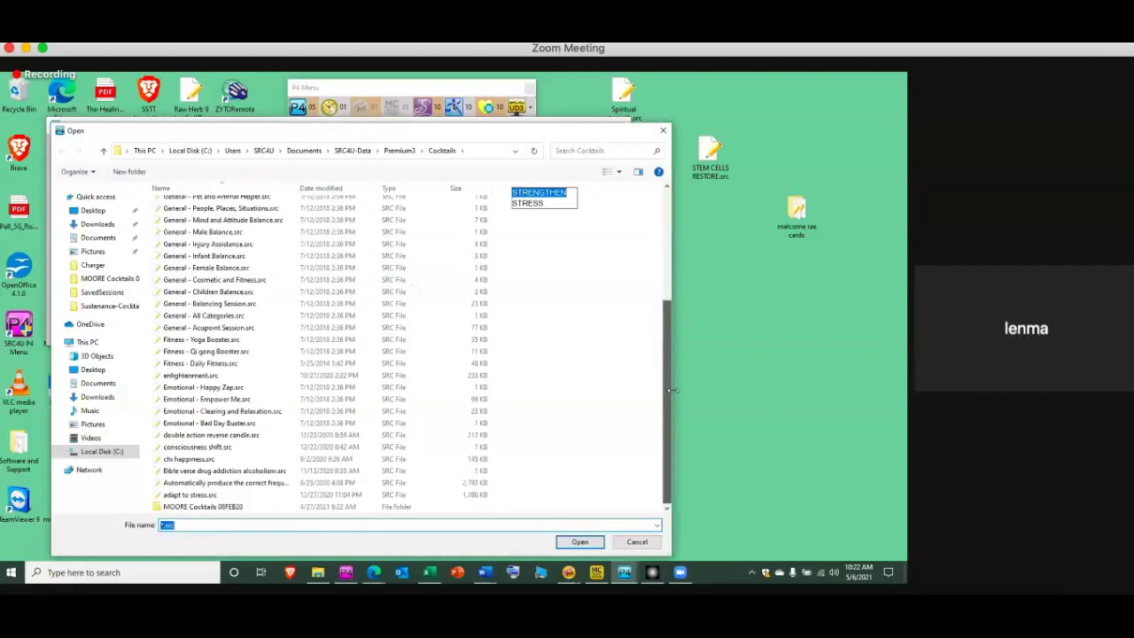
pyautogui.doubleClick(245, 508)
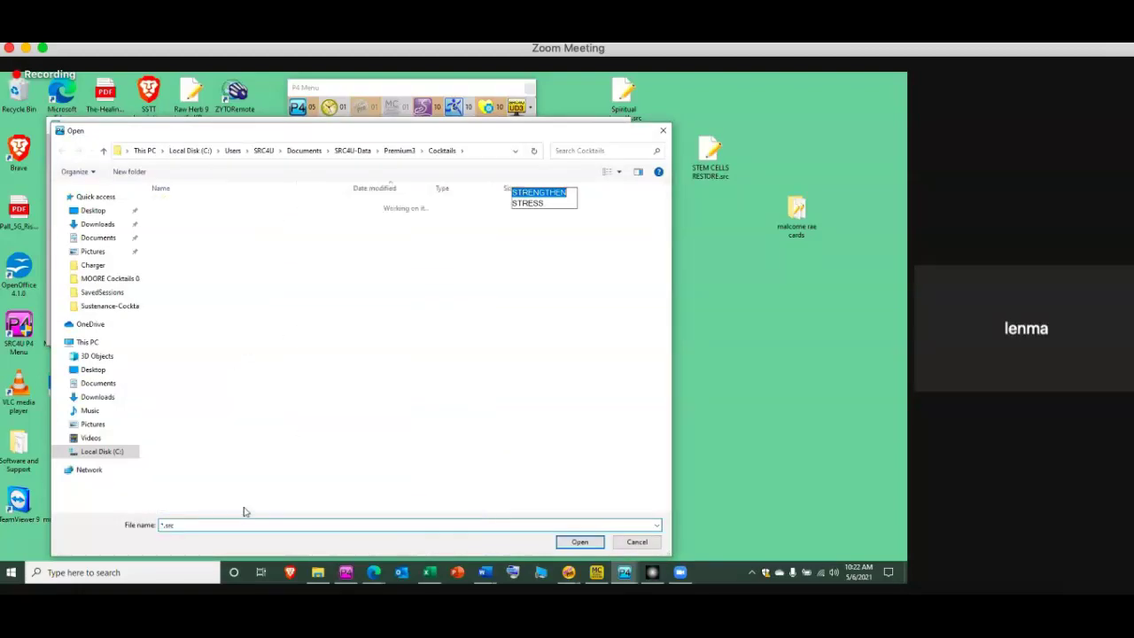
pyautogui.click(555, 149)
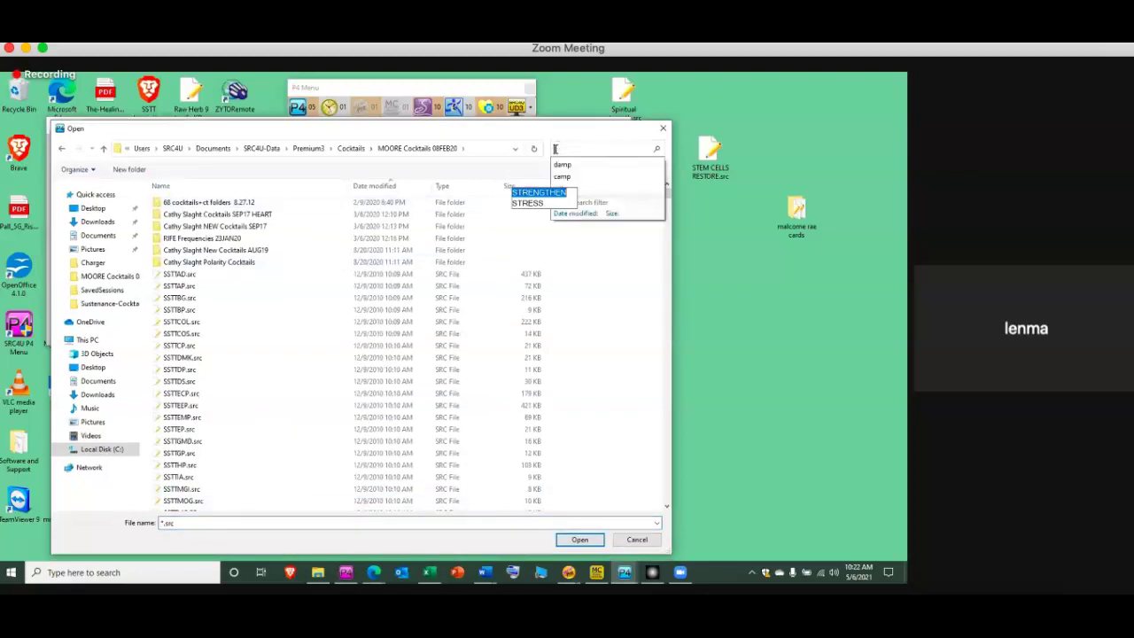
pyautogui.write('s')
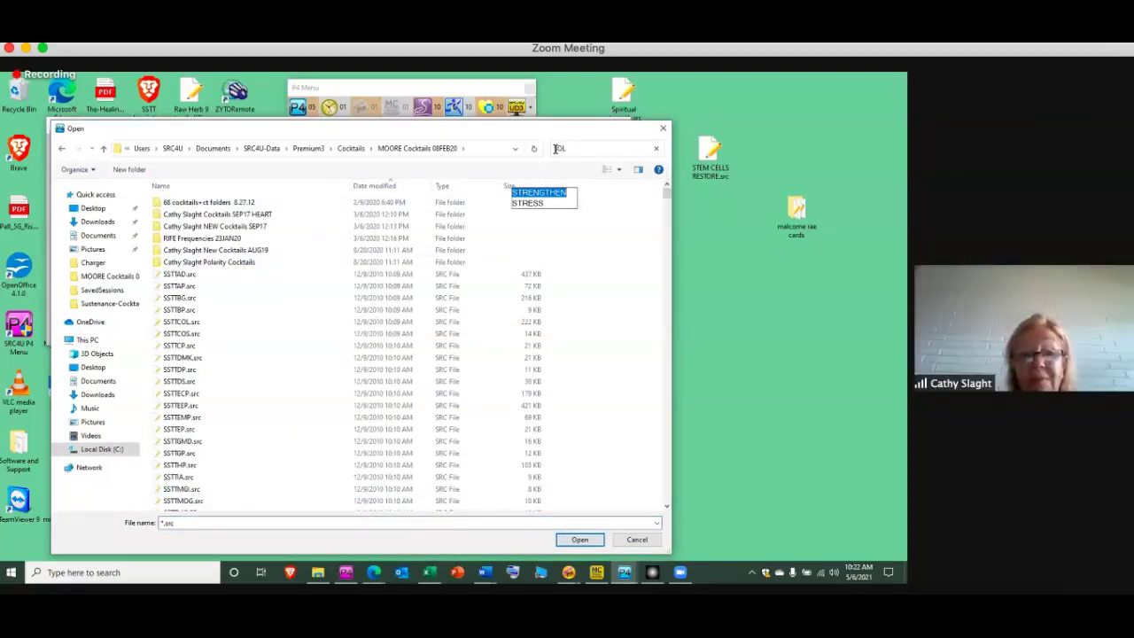
pyautogui.write('OL')
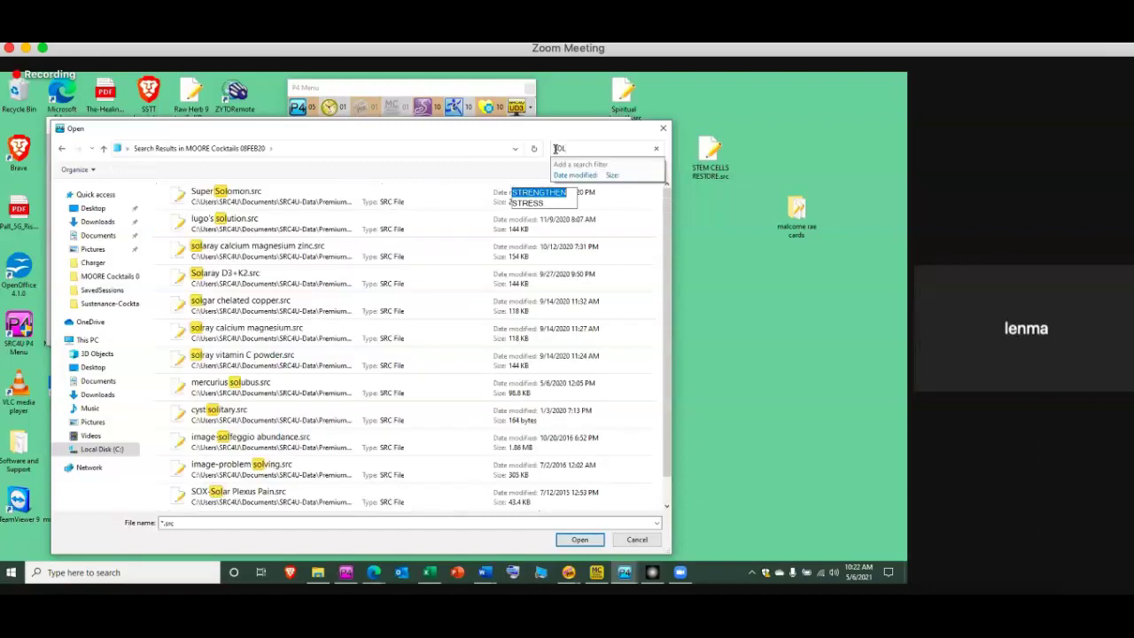
pyautogui.write('FEG')
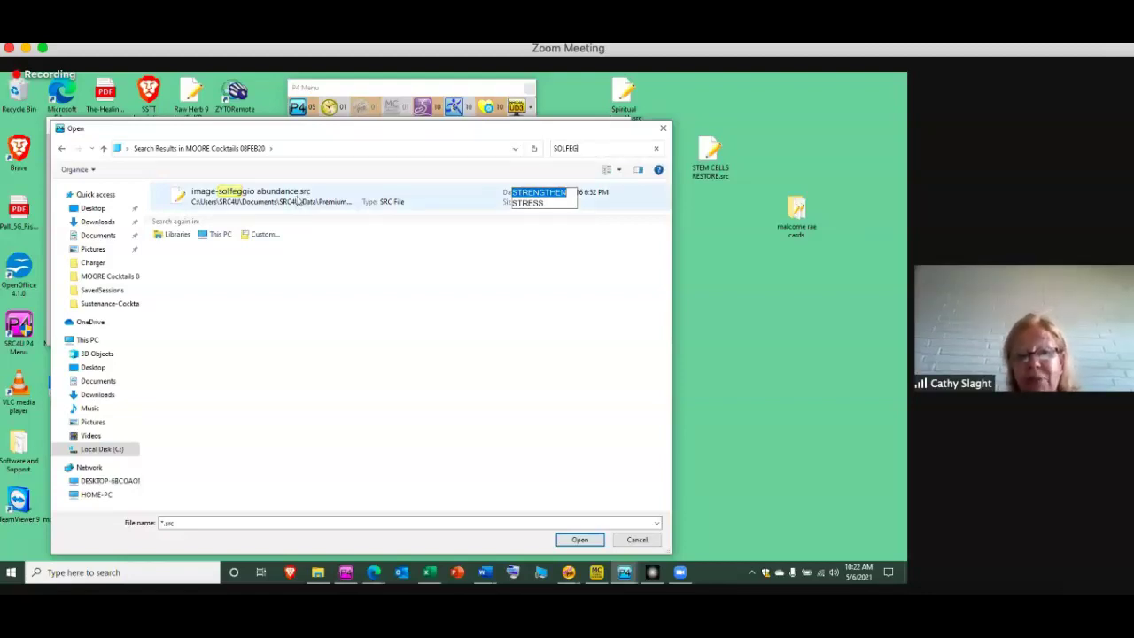
pyautogui.click(297, 201)
pyautogui.doubleClick(298, 202)
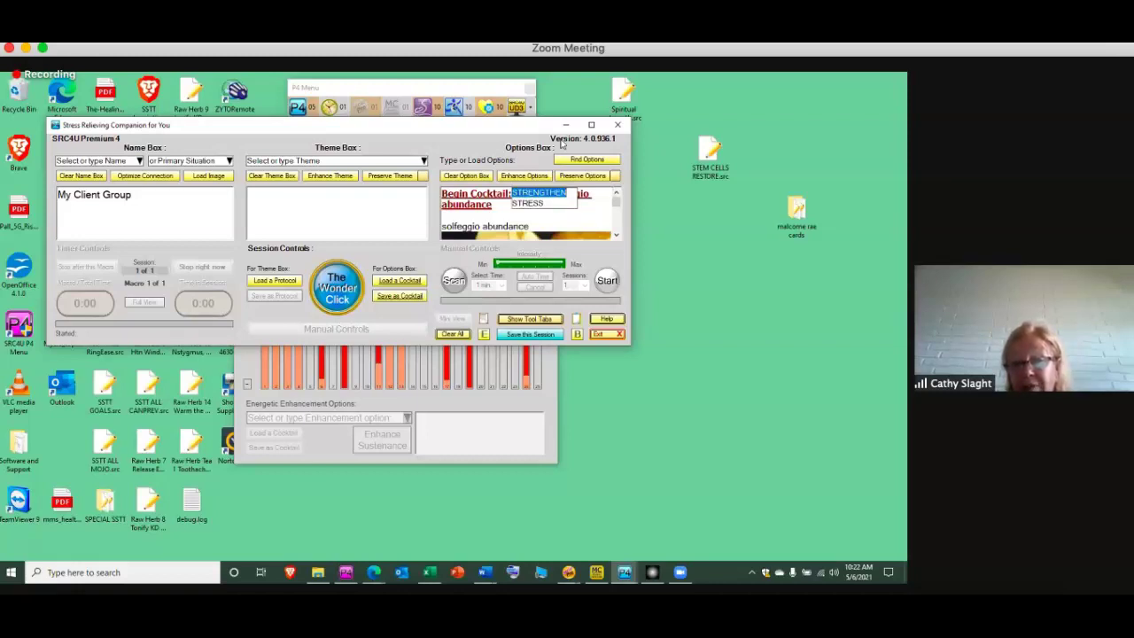
# Minimize Premium 4, balance the All That Stuff evaluation, then bring up the Excel list
pyautogui.click(565, 125)
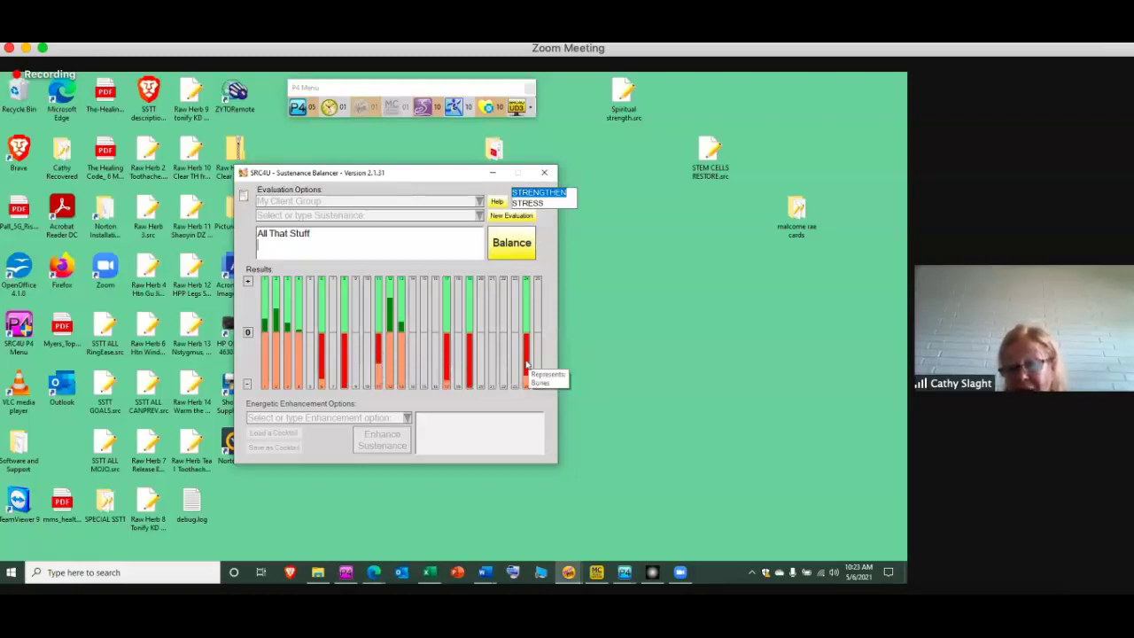
pyautogui.click(512, 243)
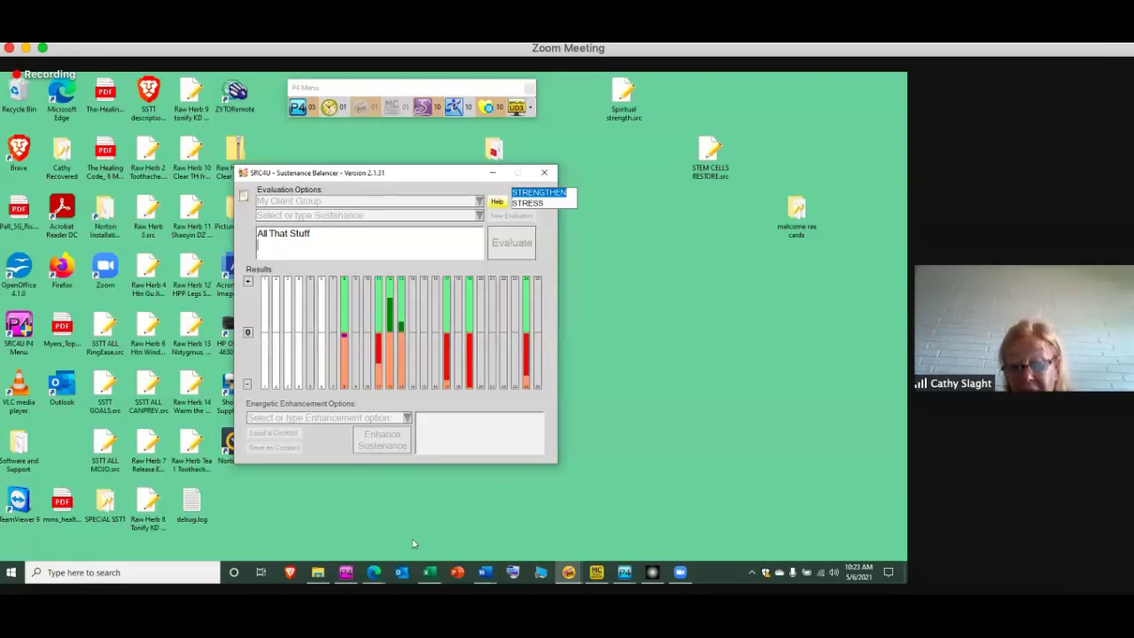
pyautogui.click(429, 574)
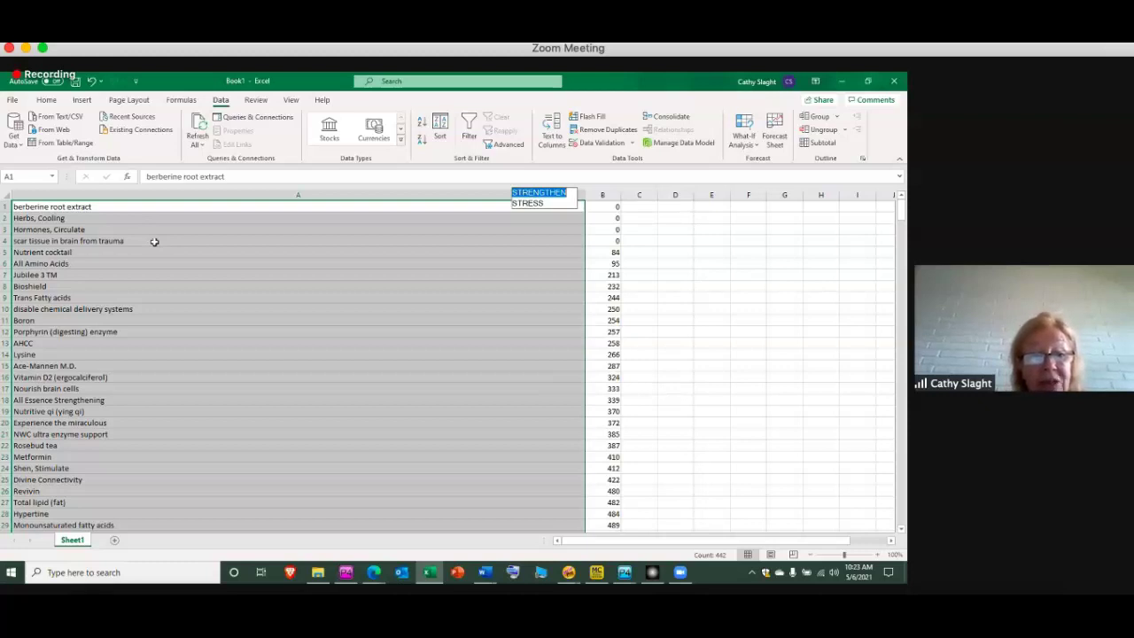
# Copy the scar tissue entry from A4 and load scar tissue in brain from trauma.src
pyautogui.click(159, 241)
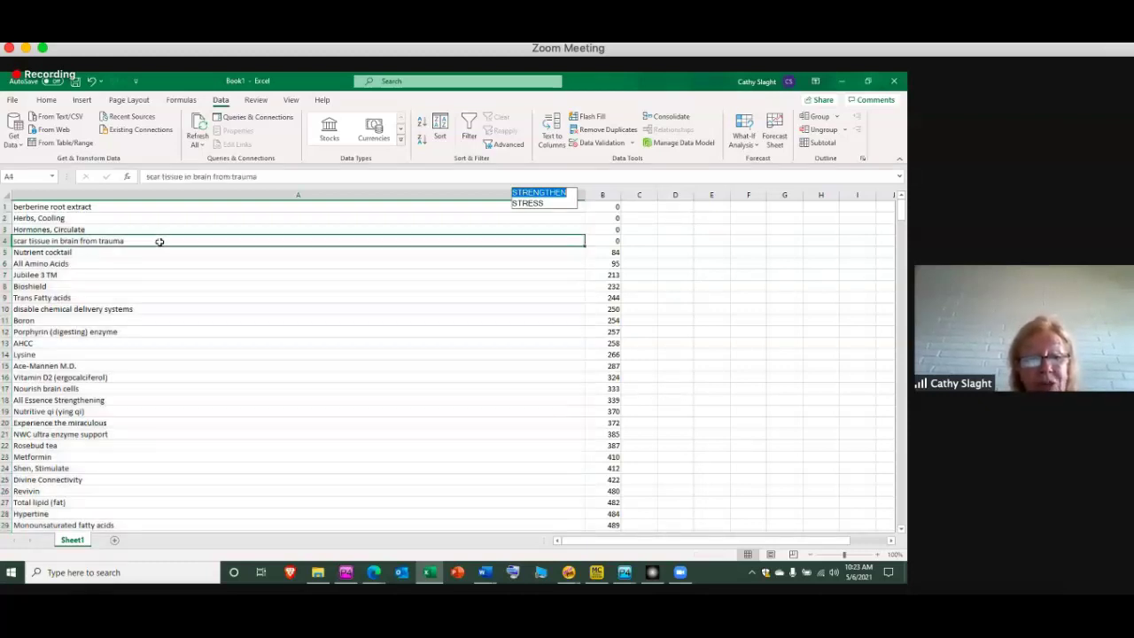
pyautogui.hotkey('ctrl', 'c')
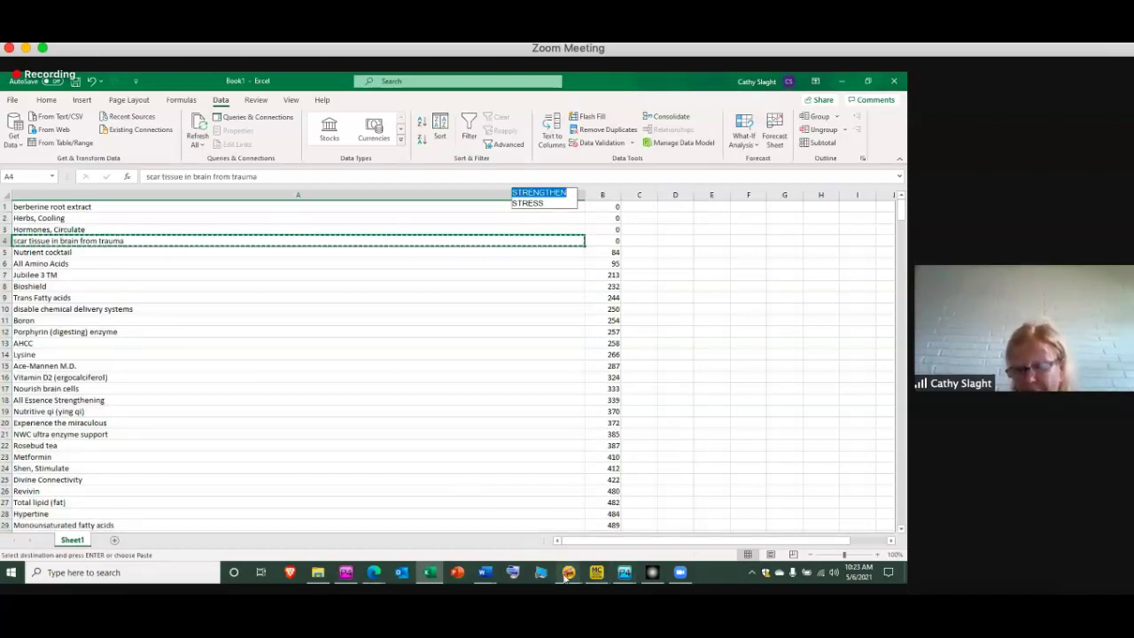
pyautogui.moveTo(569, 573)
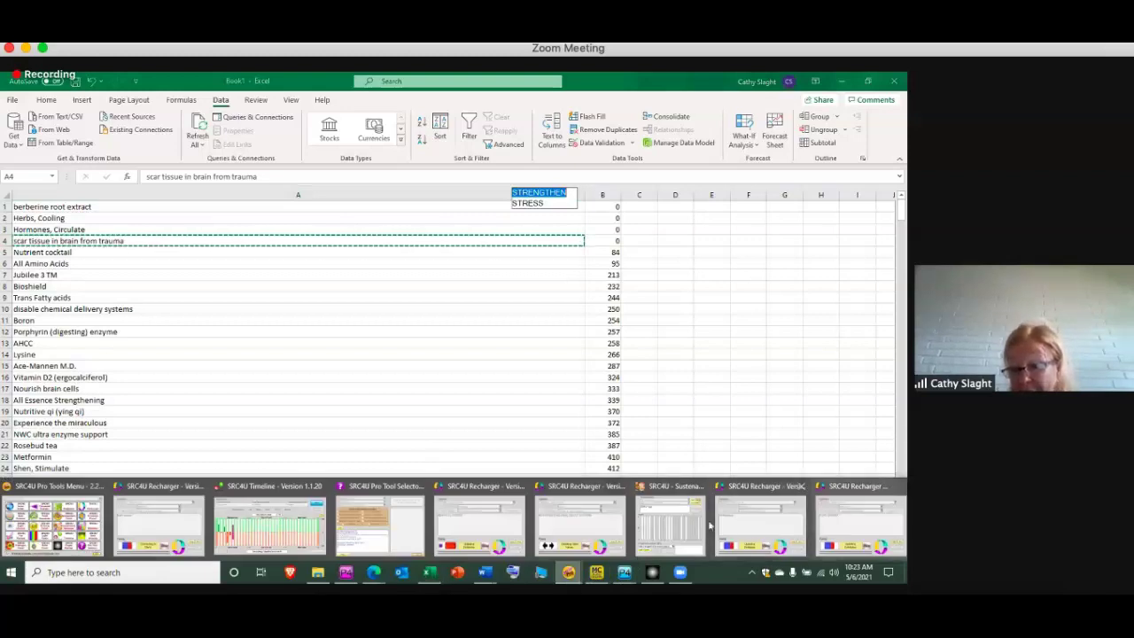
pyautogui.click(677, 527)
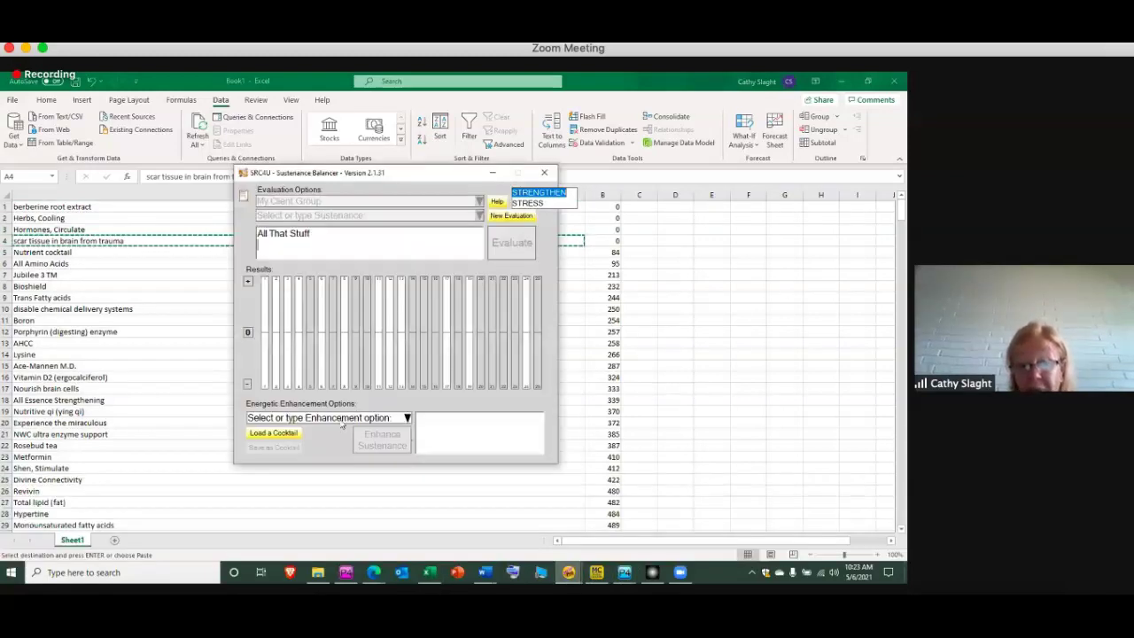
pyautogui.click(281, 435)
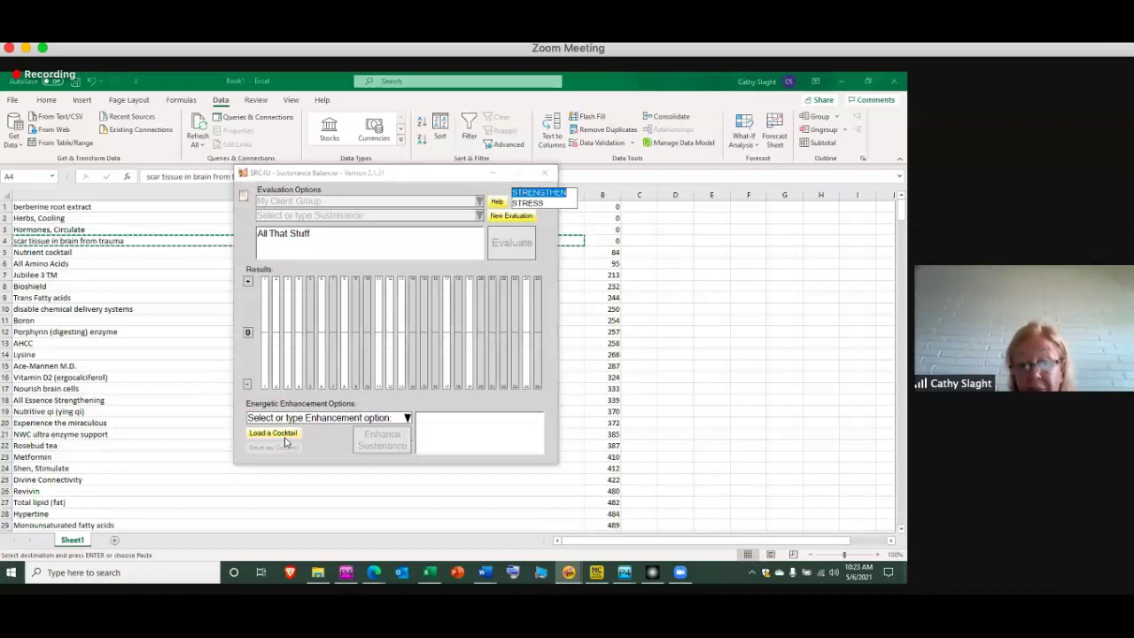
pyautogui.write('sc')
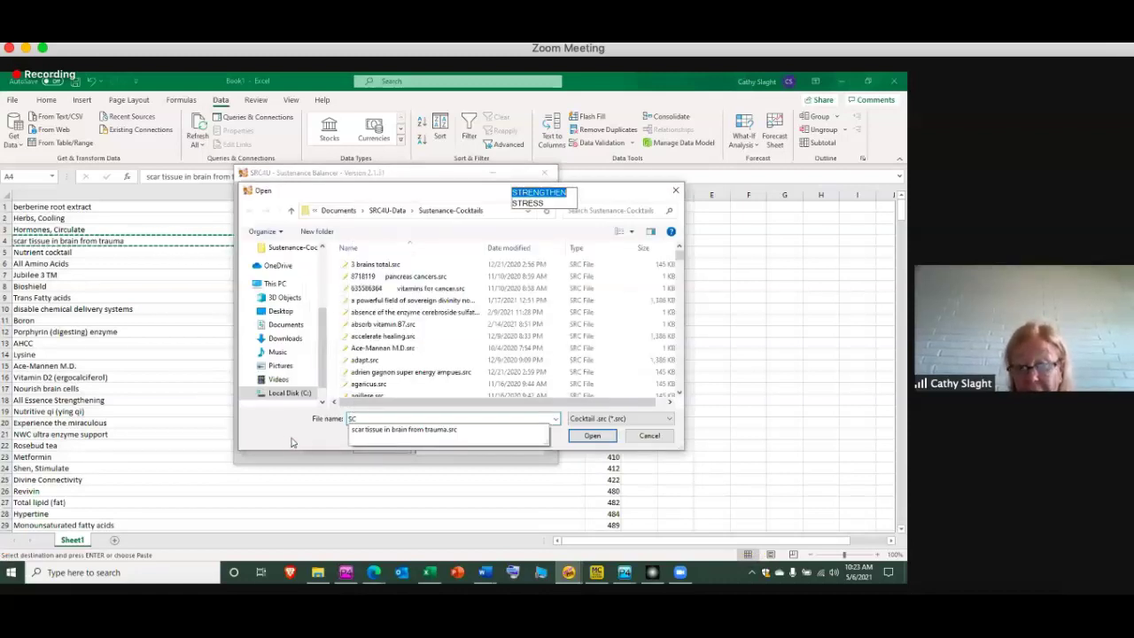
pyautogui.click(428, 432)
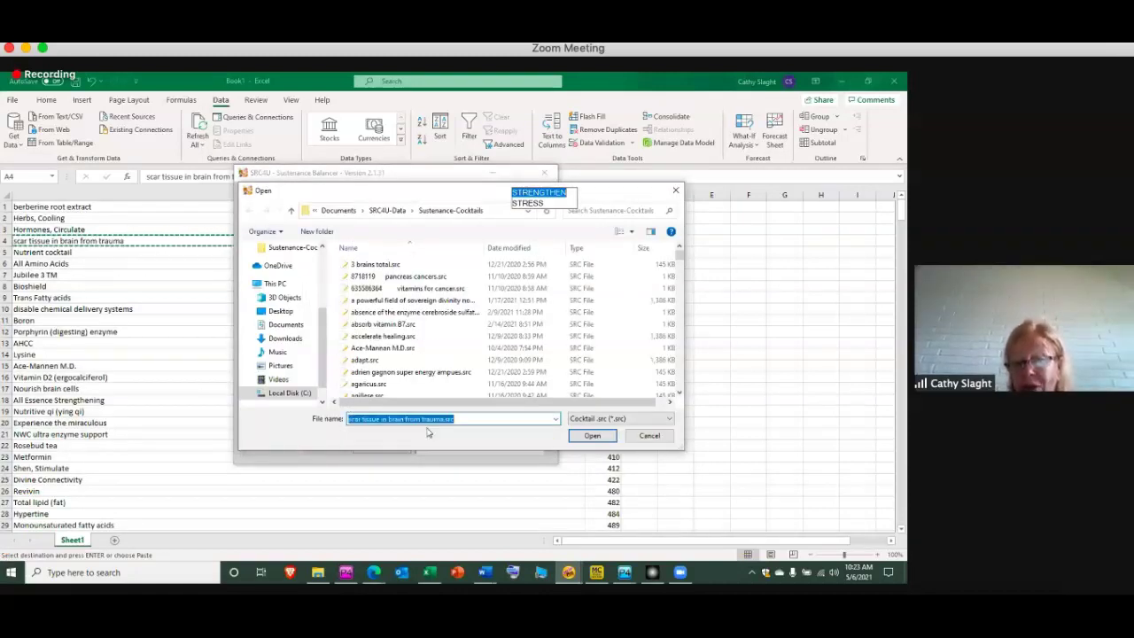
pyautogui.click(593, 437)
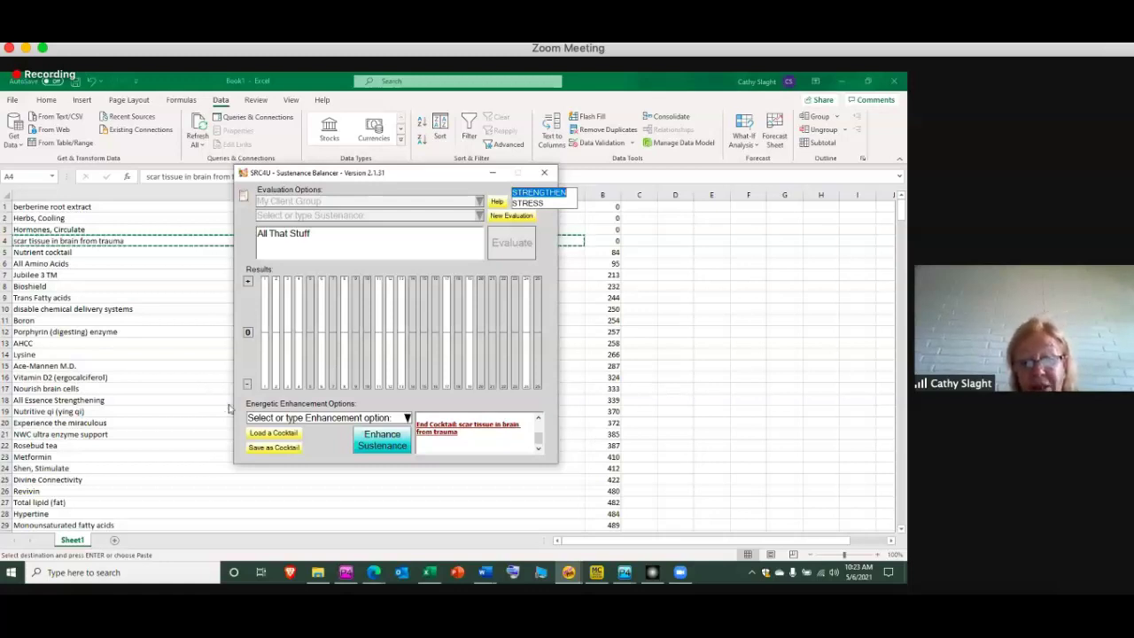
# Load nutrient cocktail.src into the Sustenance Balancer as well
pyautogui.click(274, 433)
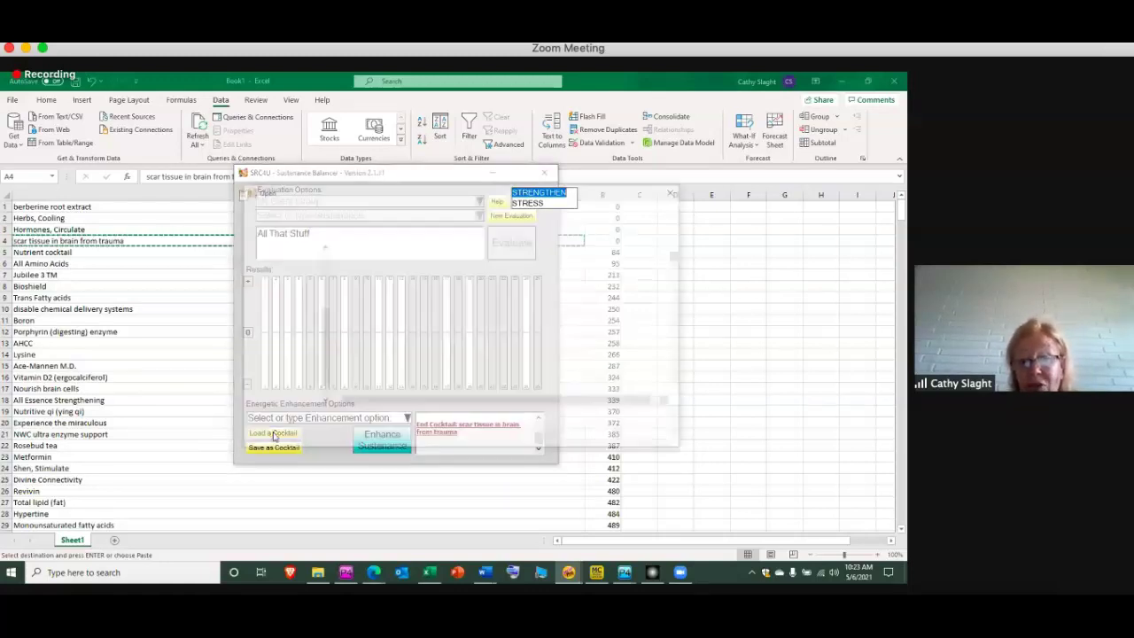
pyautogui.write('NUT')
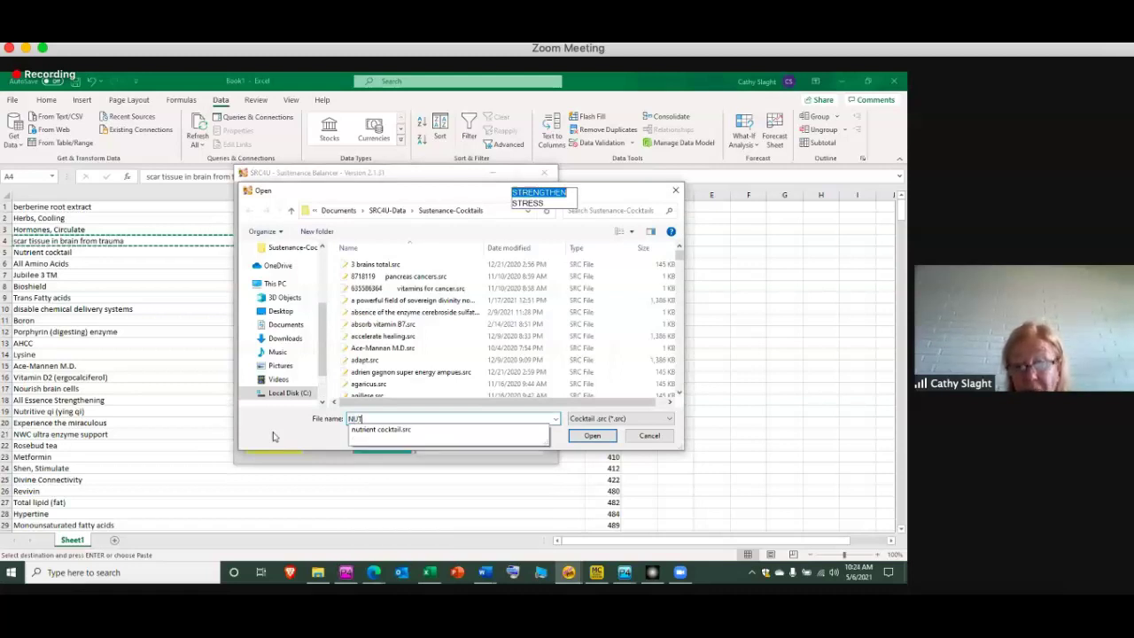
pyautogui.click(410, 430)
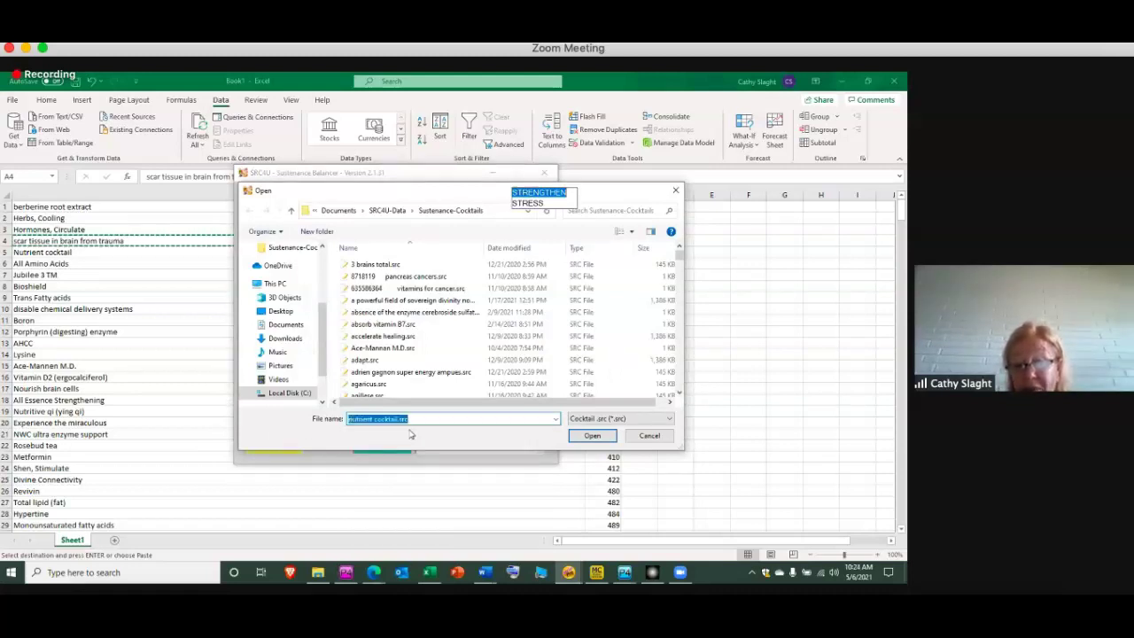
pyautogui.click(592, 436)
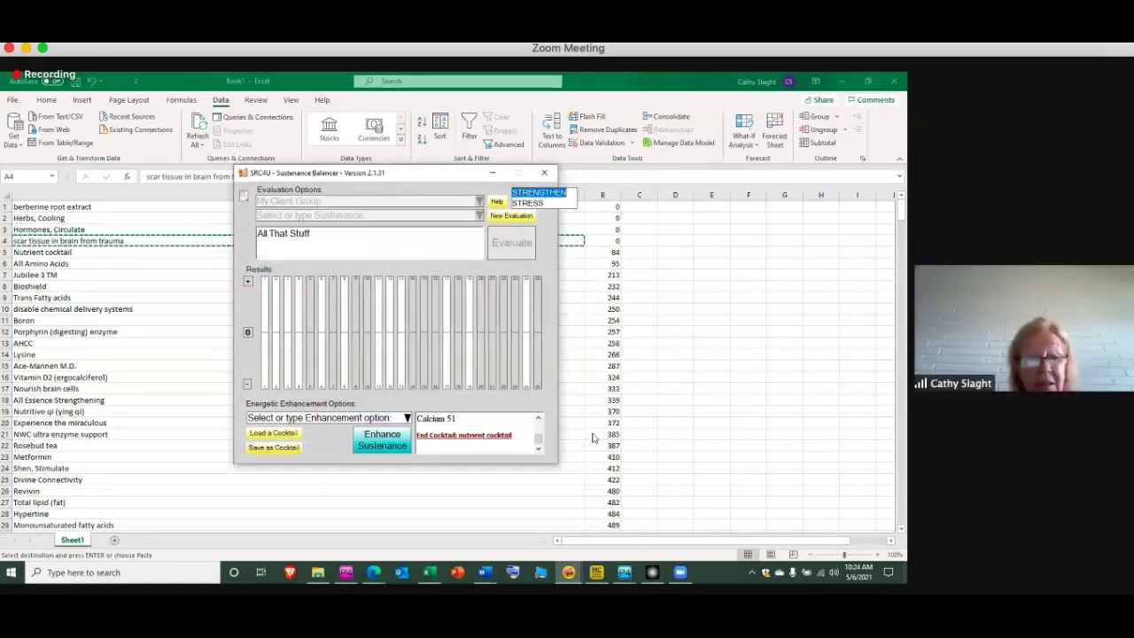
# Copy the Bioshield entry from A8 and load bioshield.src into the Sustenance Balancer
pyautogui.click(153, 292)
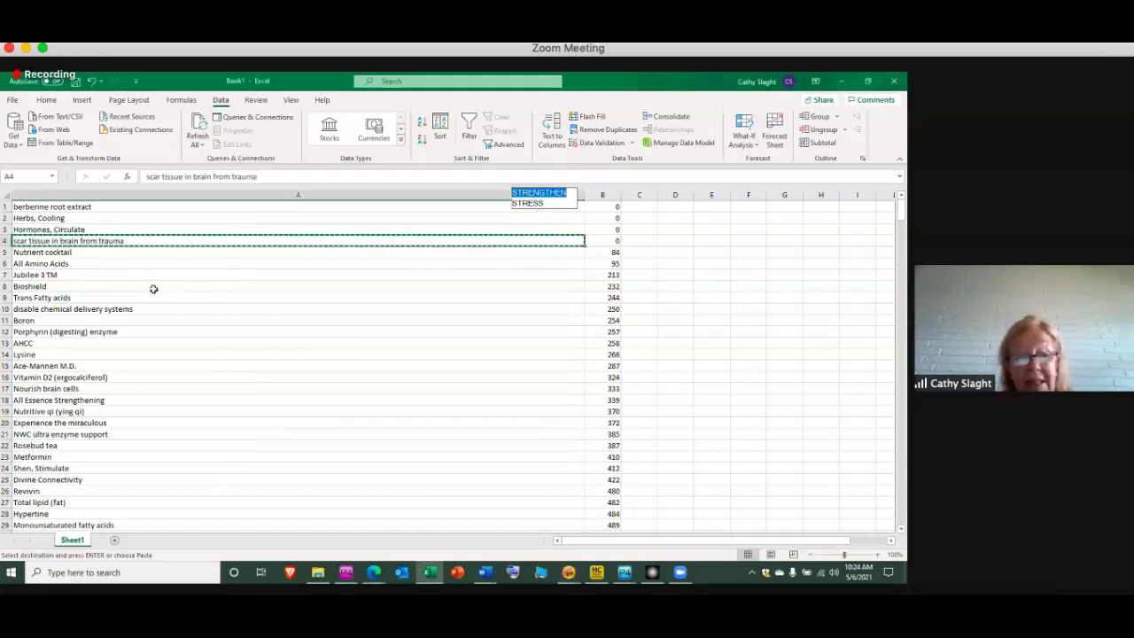
pyautogui.click(154, 286)
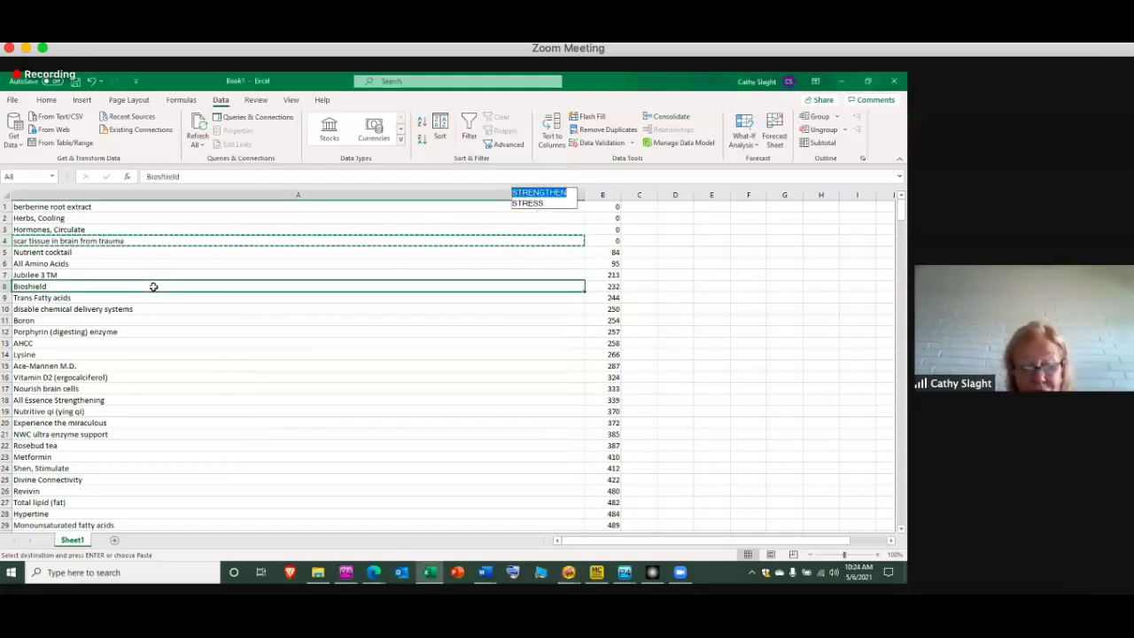
pyautogui.hotkey('ctrl', 'c')
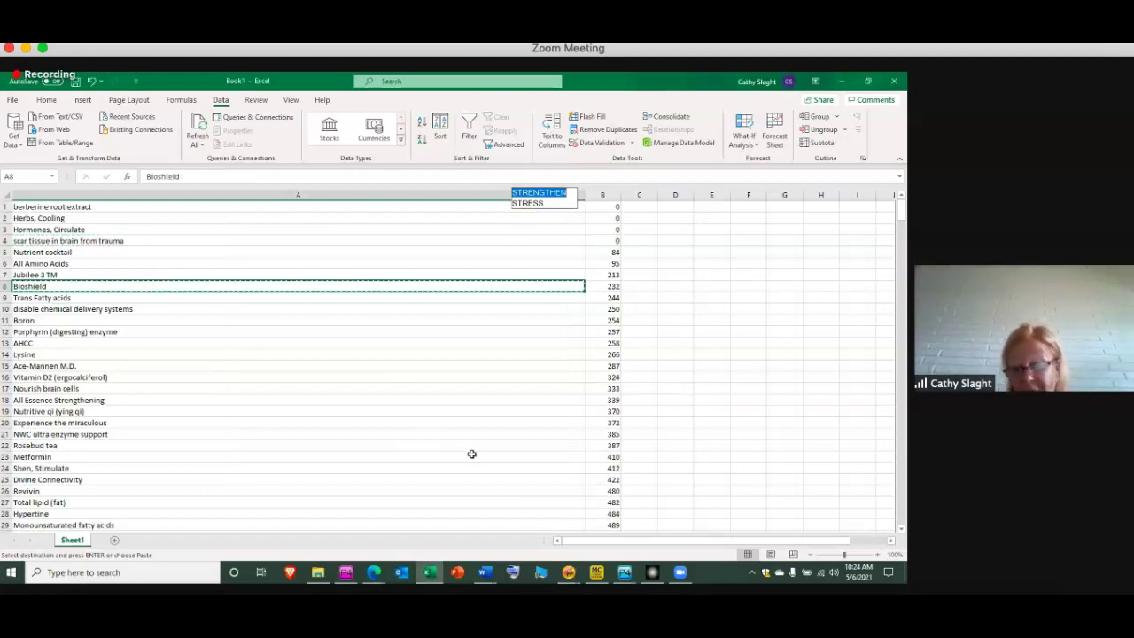
pyautogui.moveTo(570, 575)
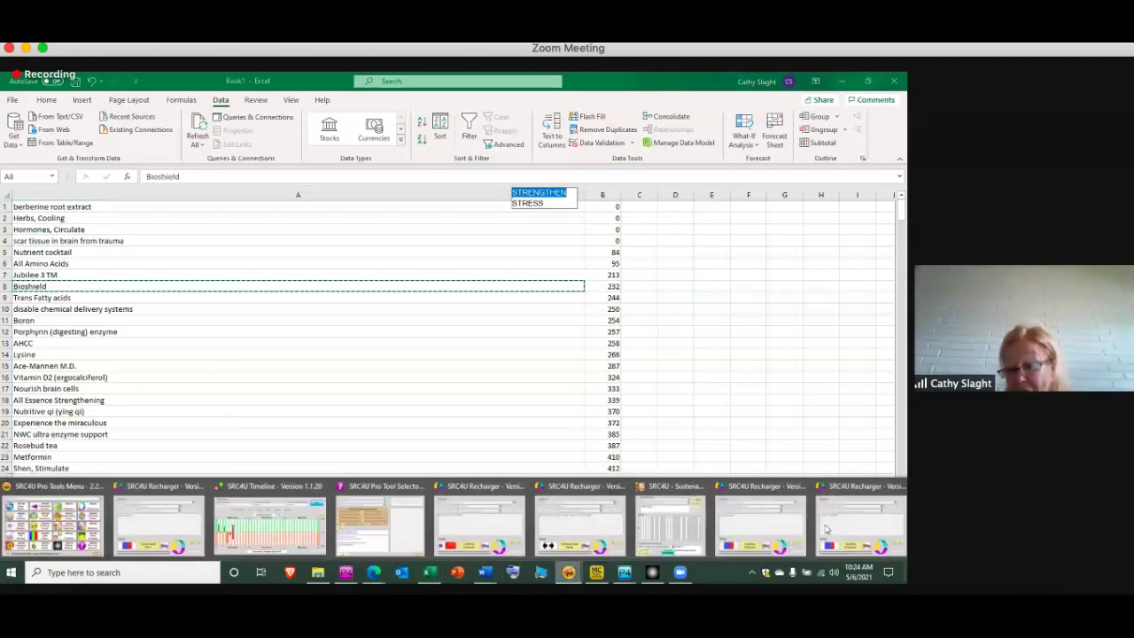
pyautogui.click(667, 526)
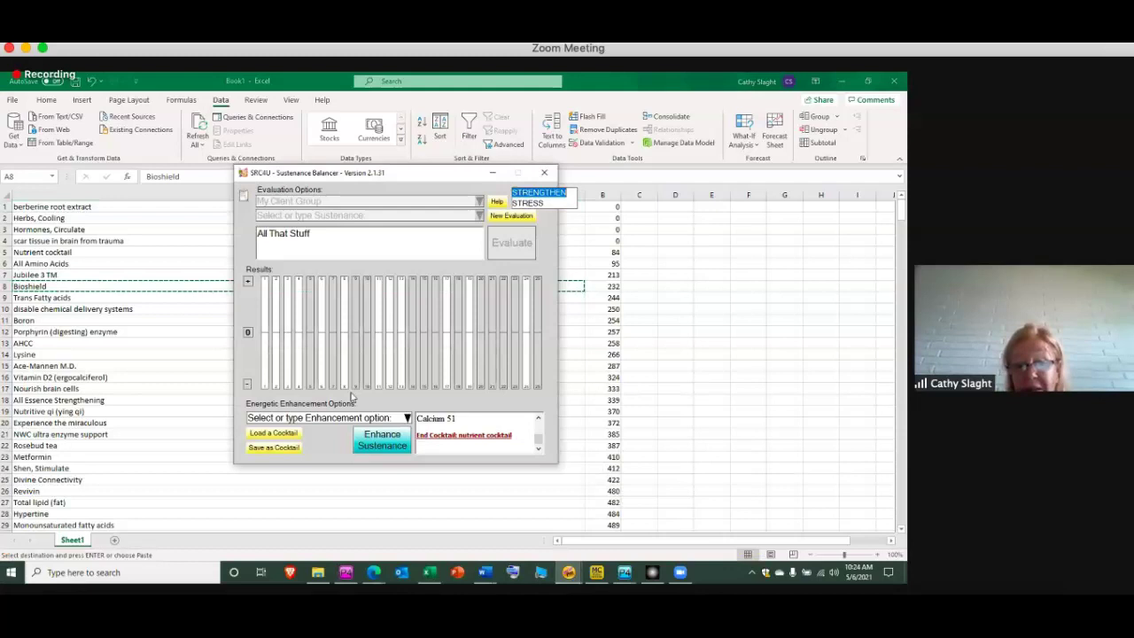
pyautogui.click(266, 433)
pyautogui.write('BIO')
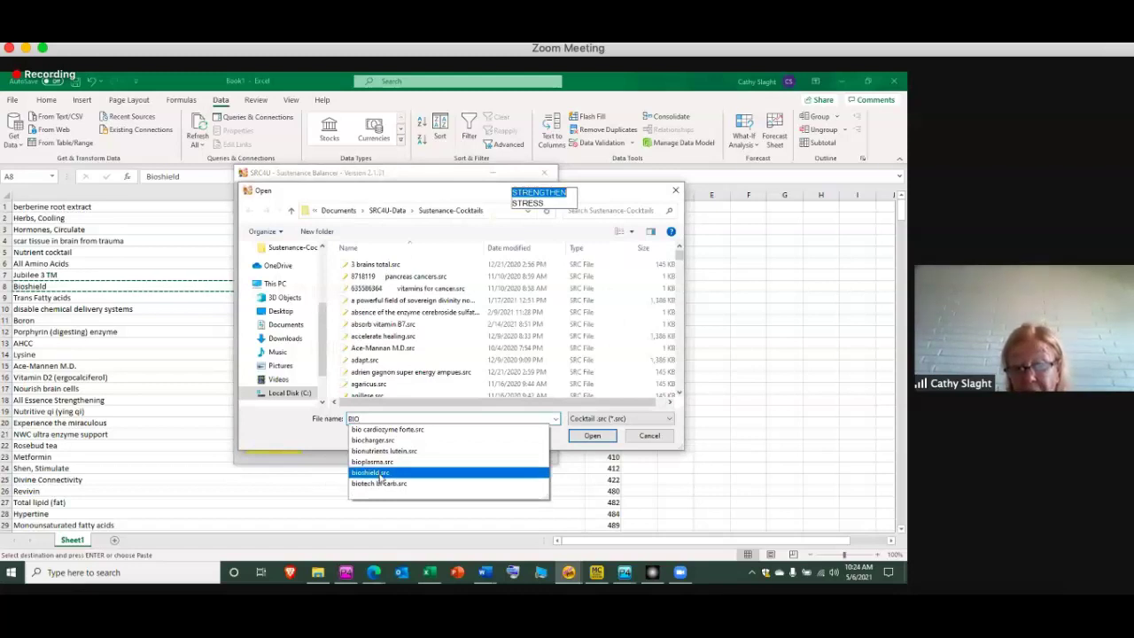
pyautogui.click(381, 474)
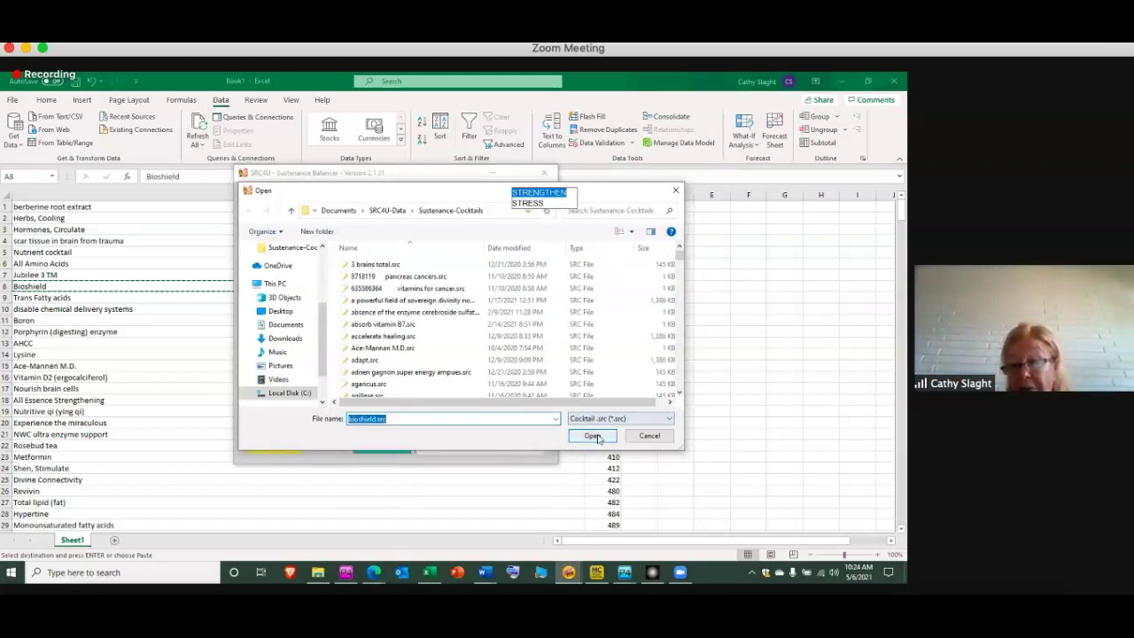
pyautogui.click(594, 436)
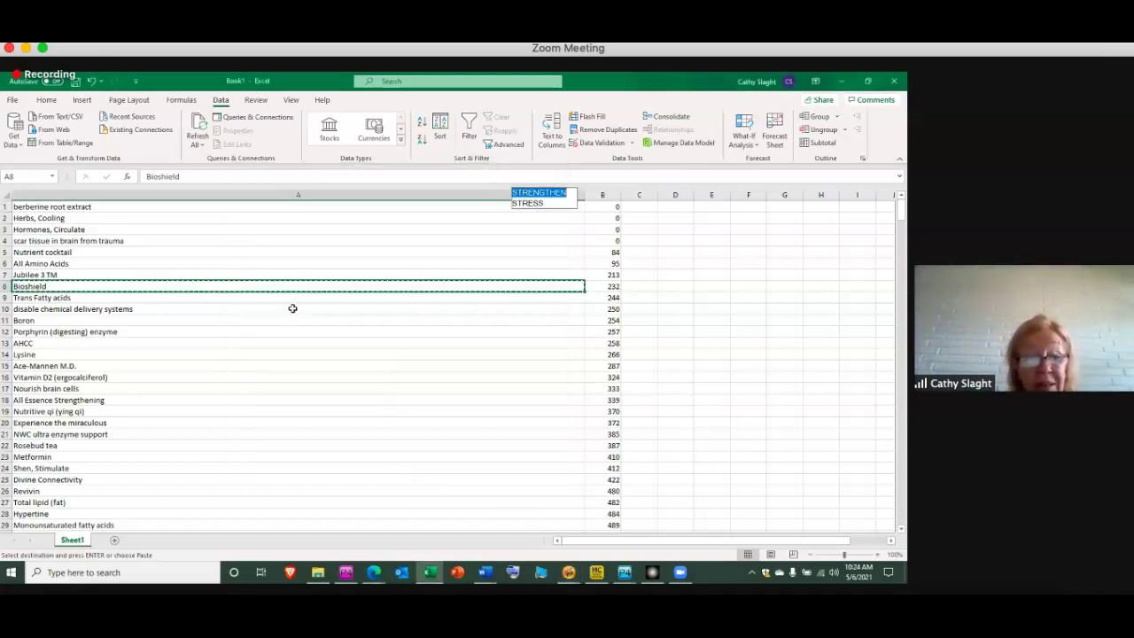
# Select the disable chemical delivery systems entry and load its .src cocktail
pyautogui.click(293, 309)
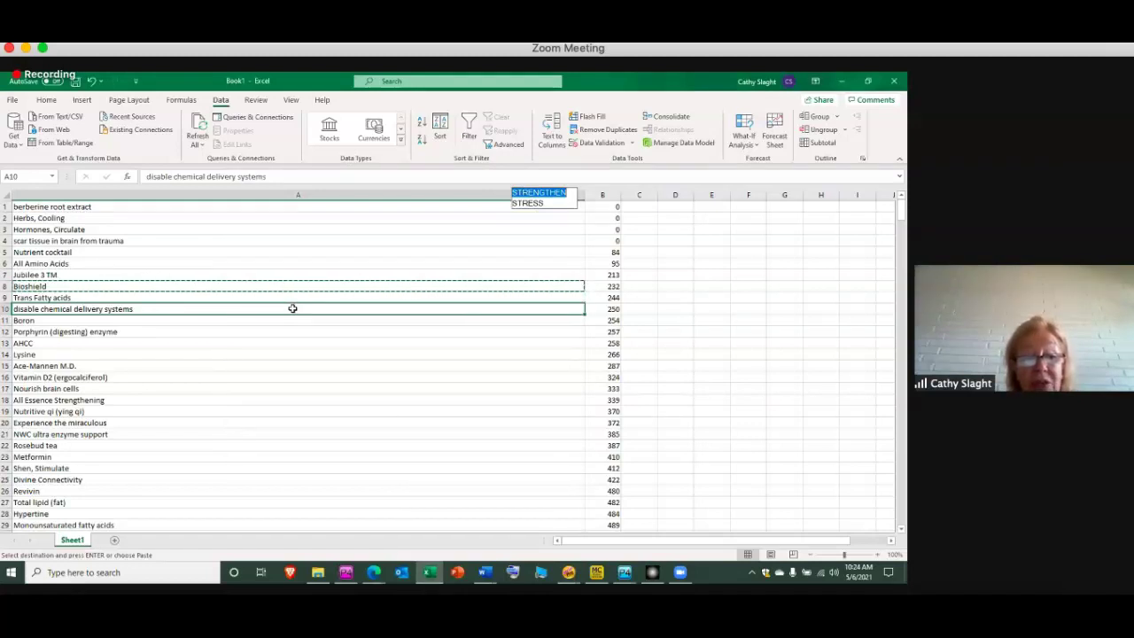
pyautogui.click(569, 572)
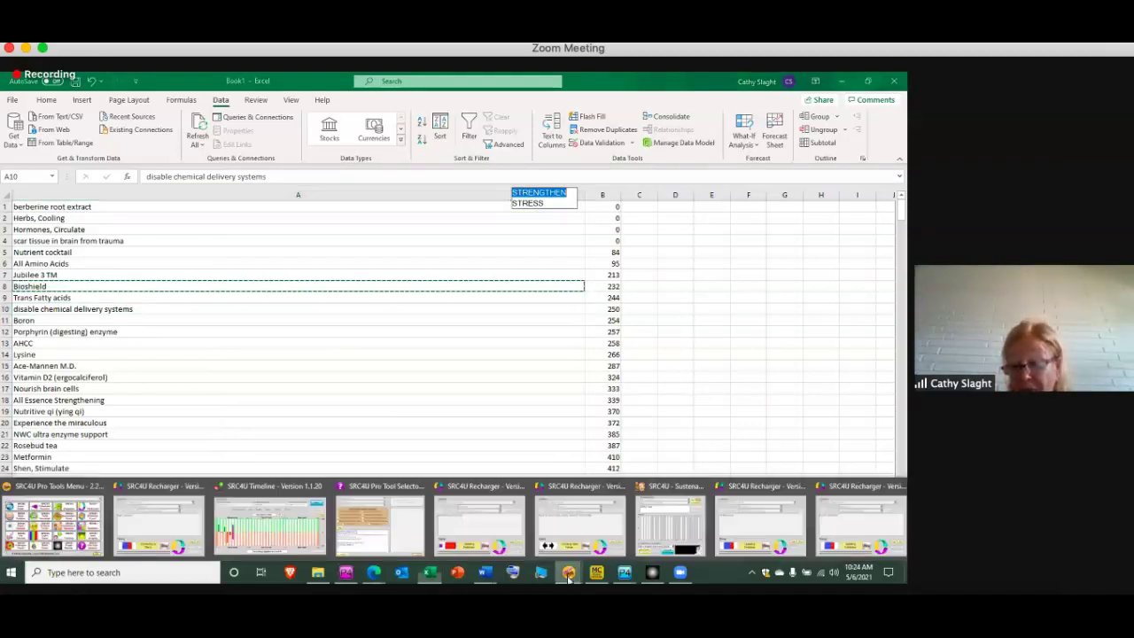
pyautogui.click(663, 524)
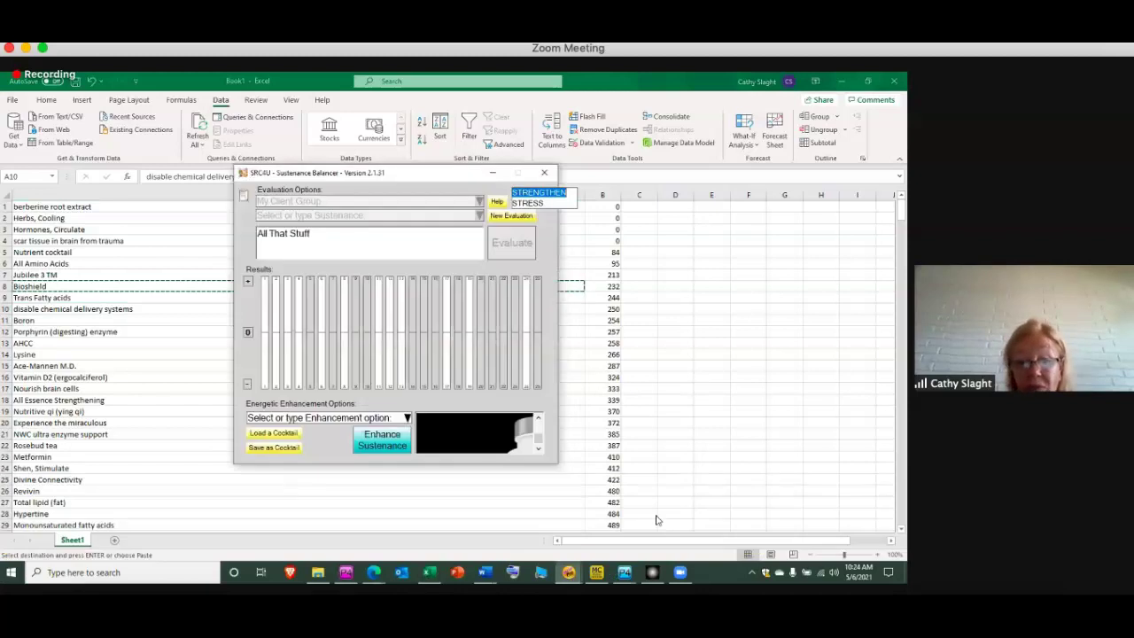
pyautogui.click(255, 435)
pyautogui.write('dis')
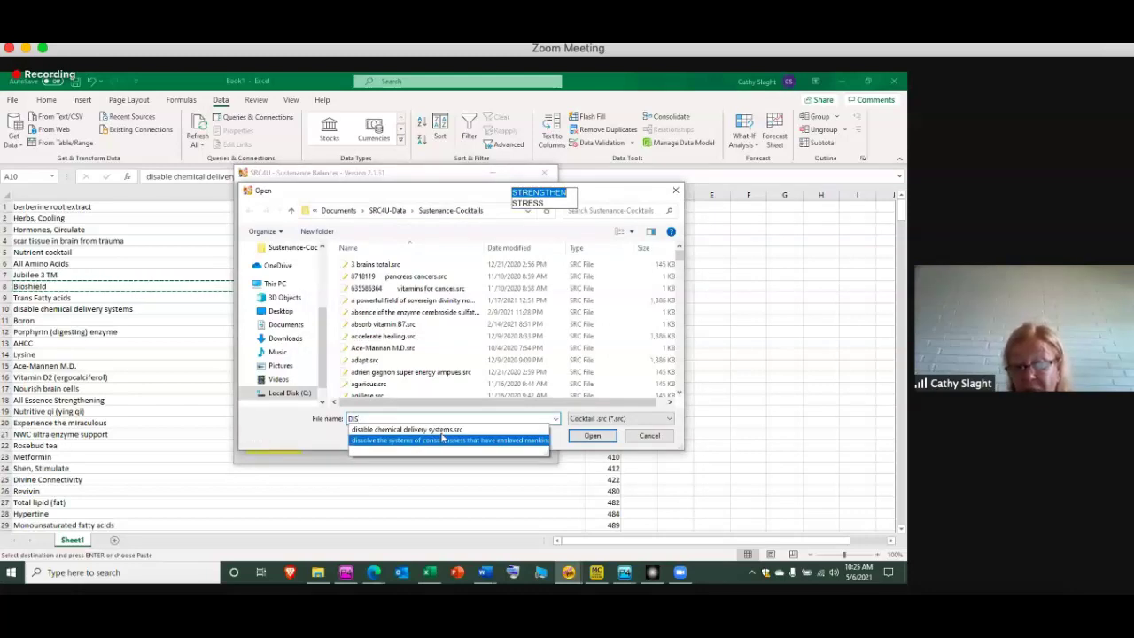
pyautogui.click(443, 431)
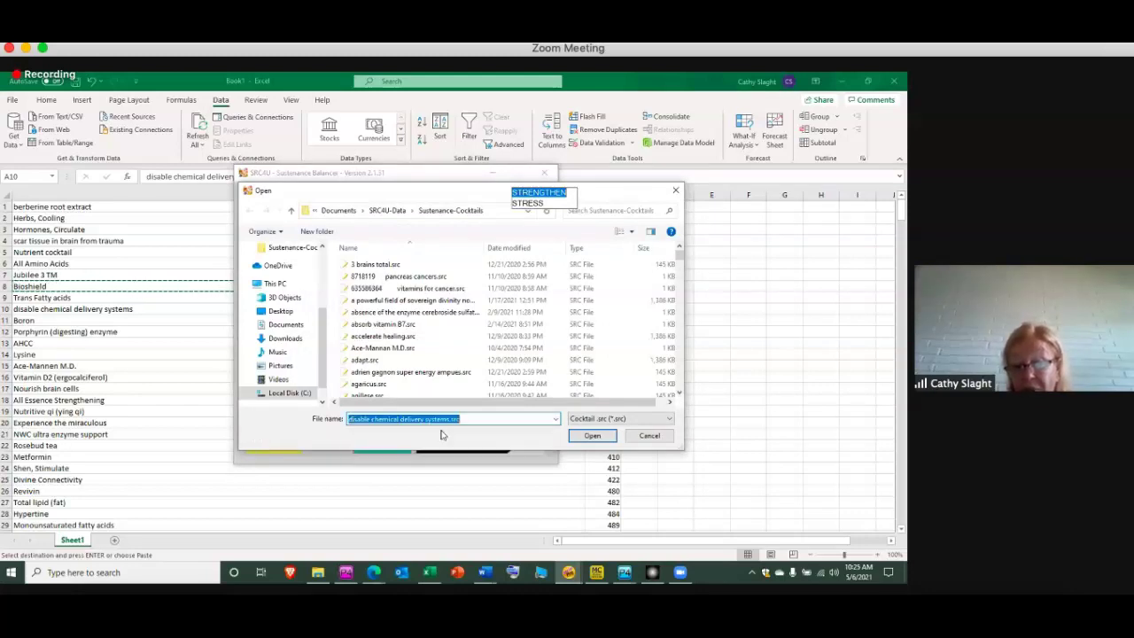
pyautogui.click(592, 436)
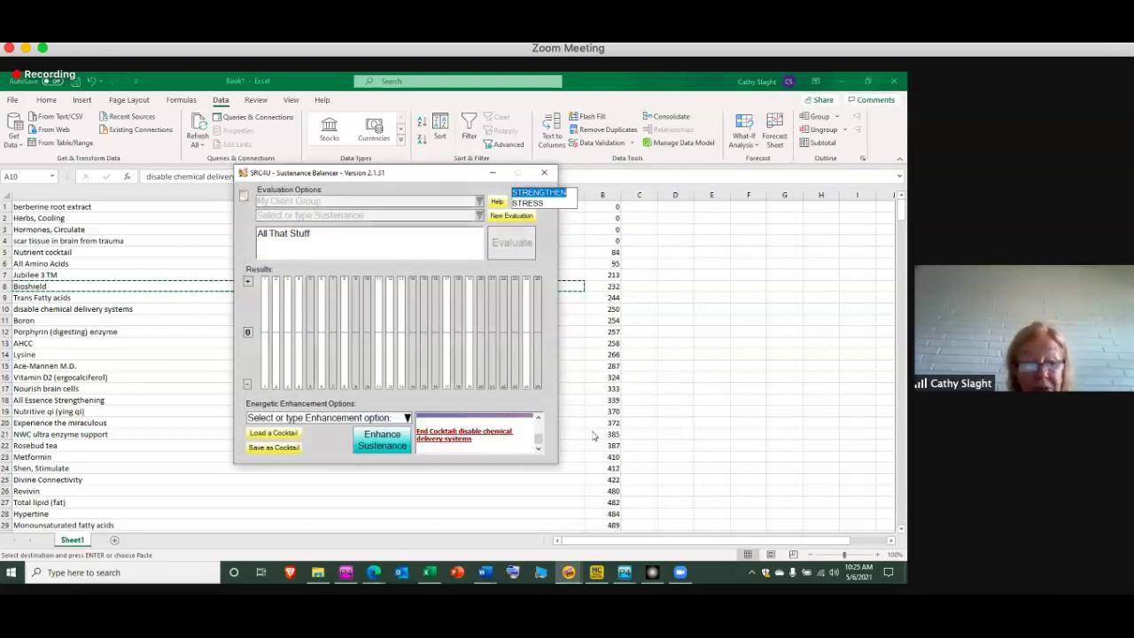
# Select the Nourish brain cells entry in row 17 and load nourish brain cells.src
pyautogui.click(135, 391)
pyautogui.click(136, 388)
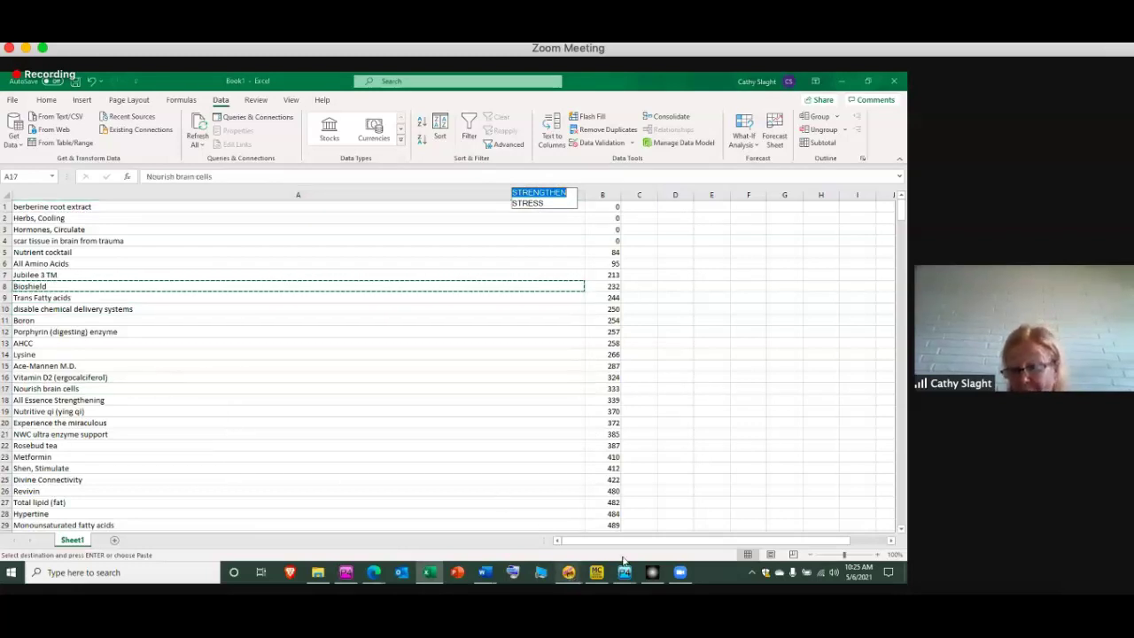
pyautogui.click(568, 572)
pyautogui.click(677, 528)
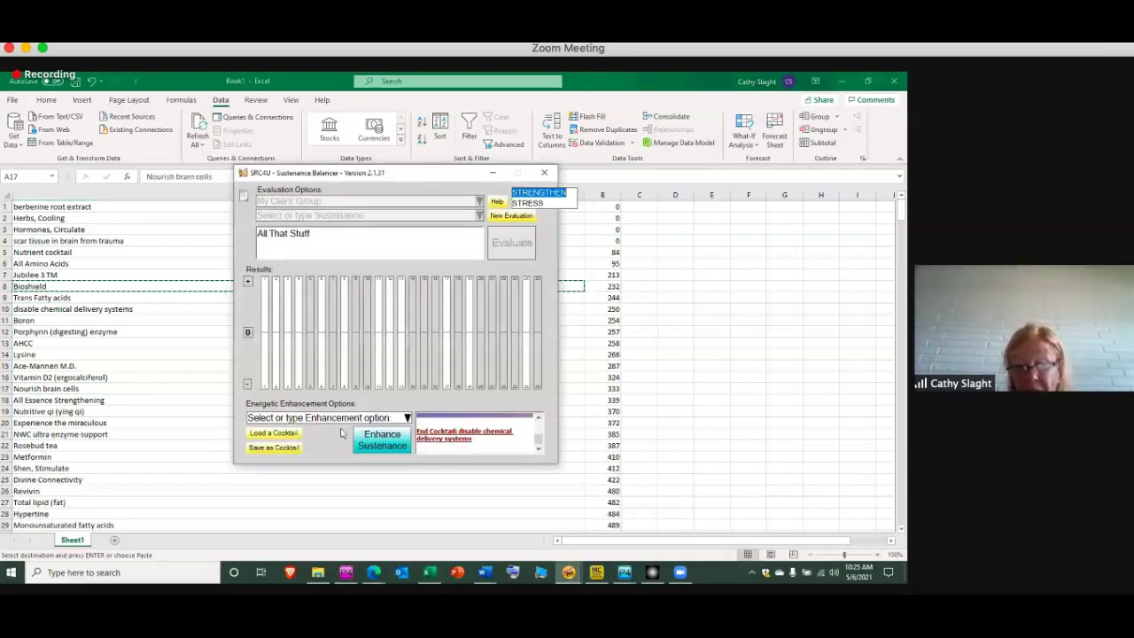
pyautogui.click(269, 435)
pyautogui.write('NOUR')
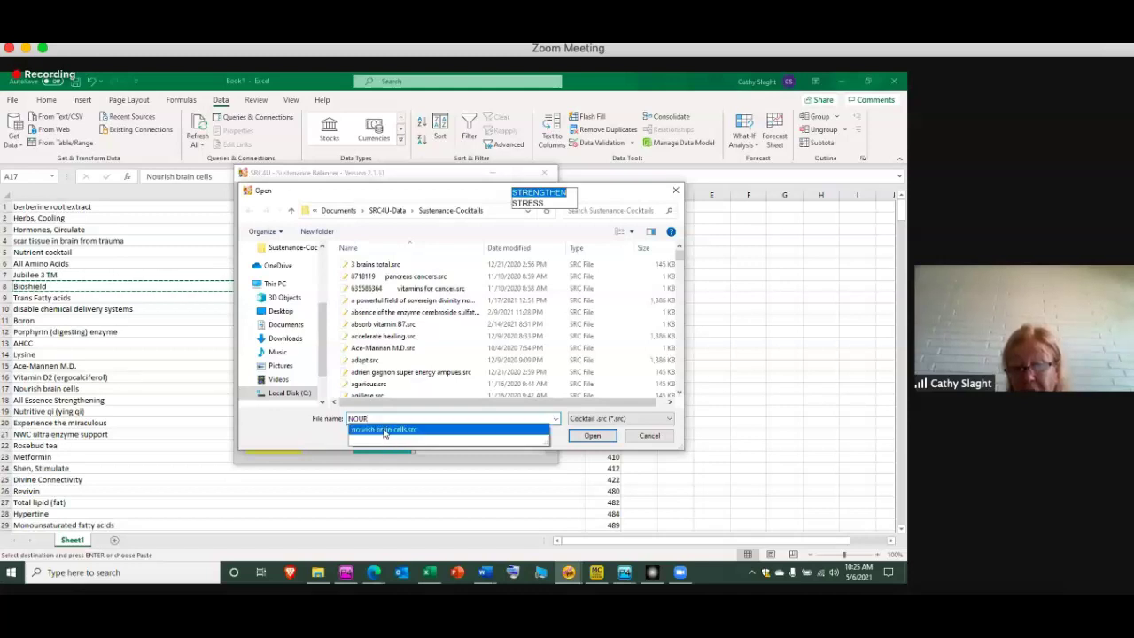
pyautogui.click(384, 430)
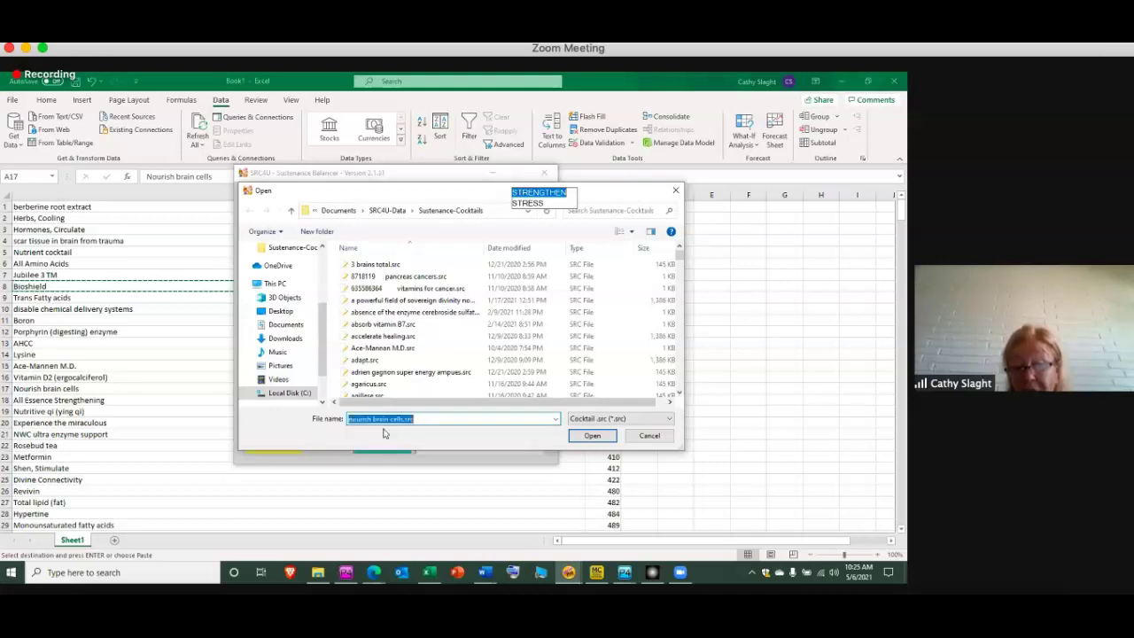
pyautogui.click(593, 437)
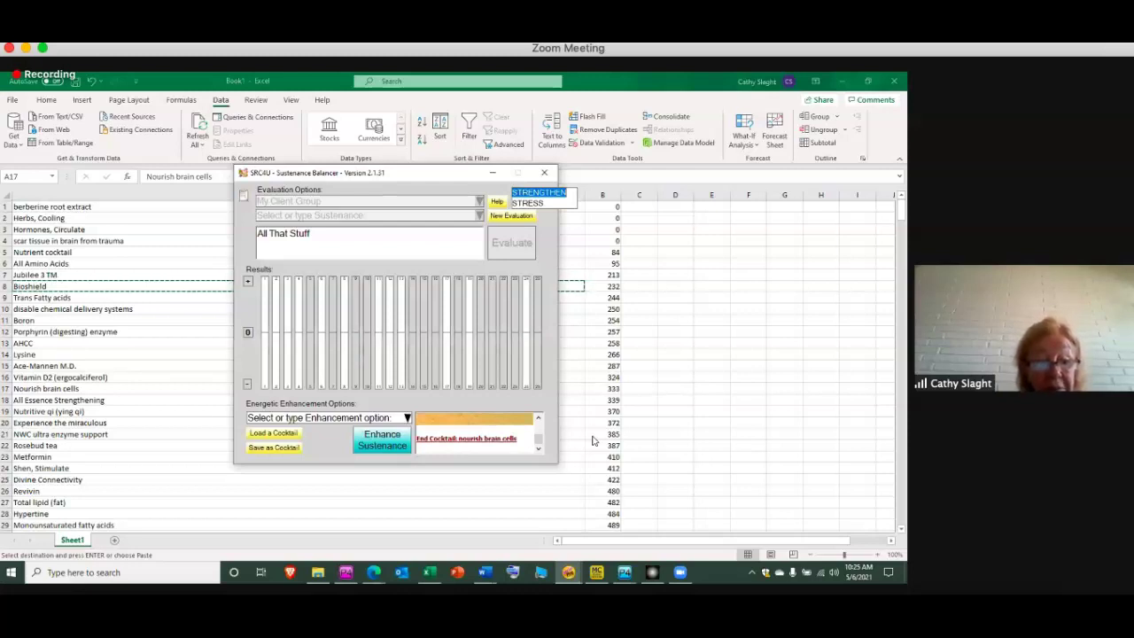
# Select the Experience the miraculous entry and load experience the miraculous.src
pyautogui.click(165, 423)
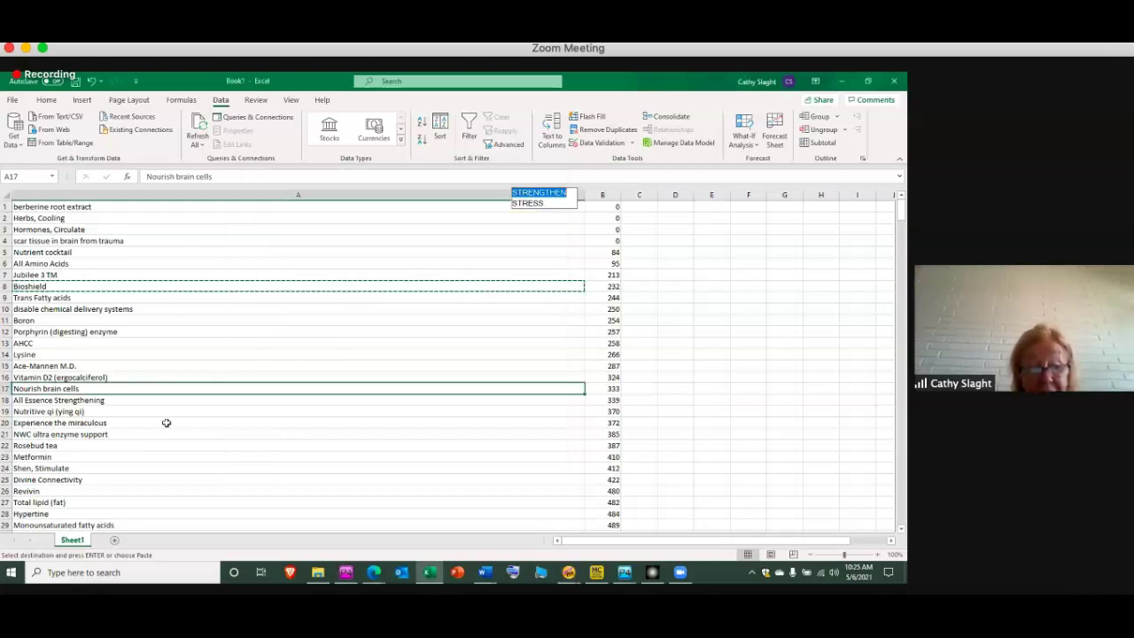
pyautogui.click(167, 425)
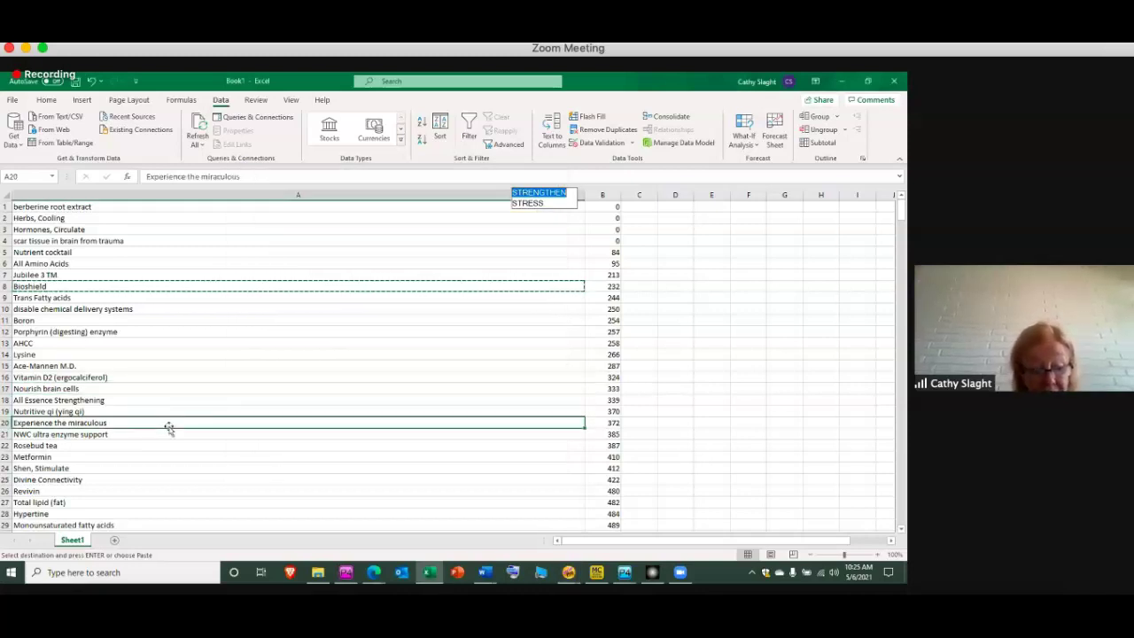
pyautogui.click(568, 571)
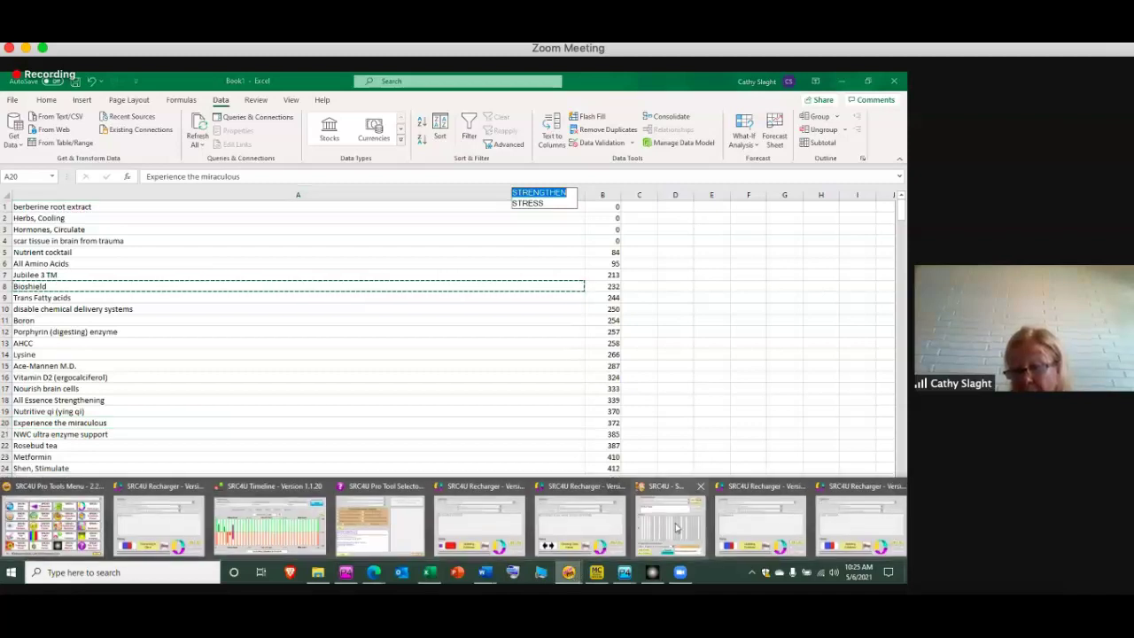
pyautogui.click(675, 525)
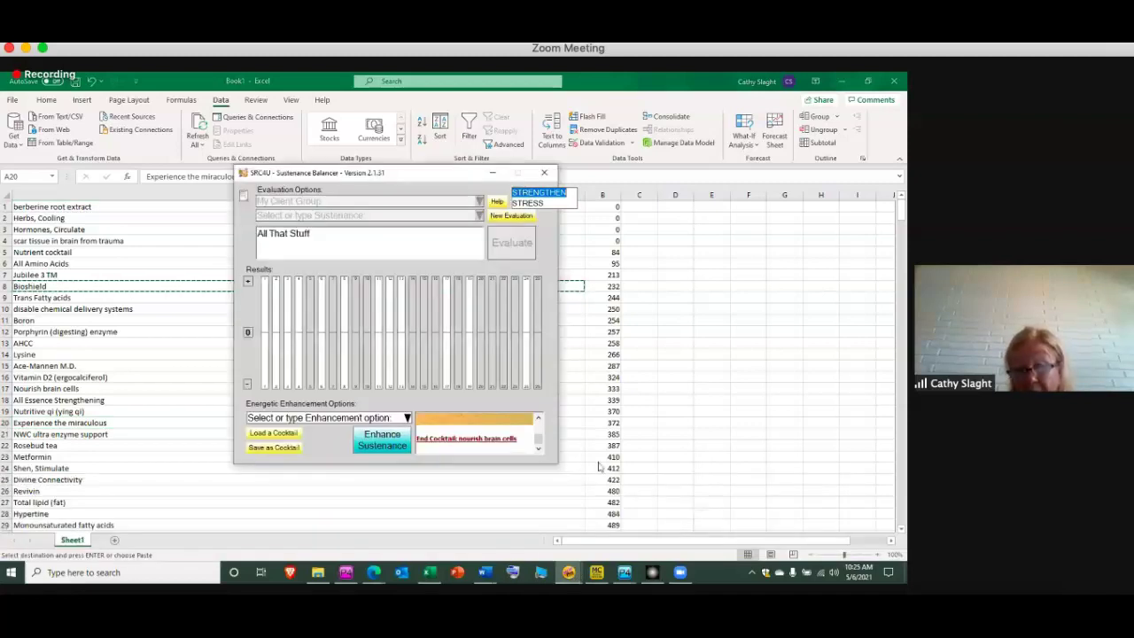
pyautogui.click(290, 436)
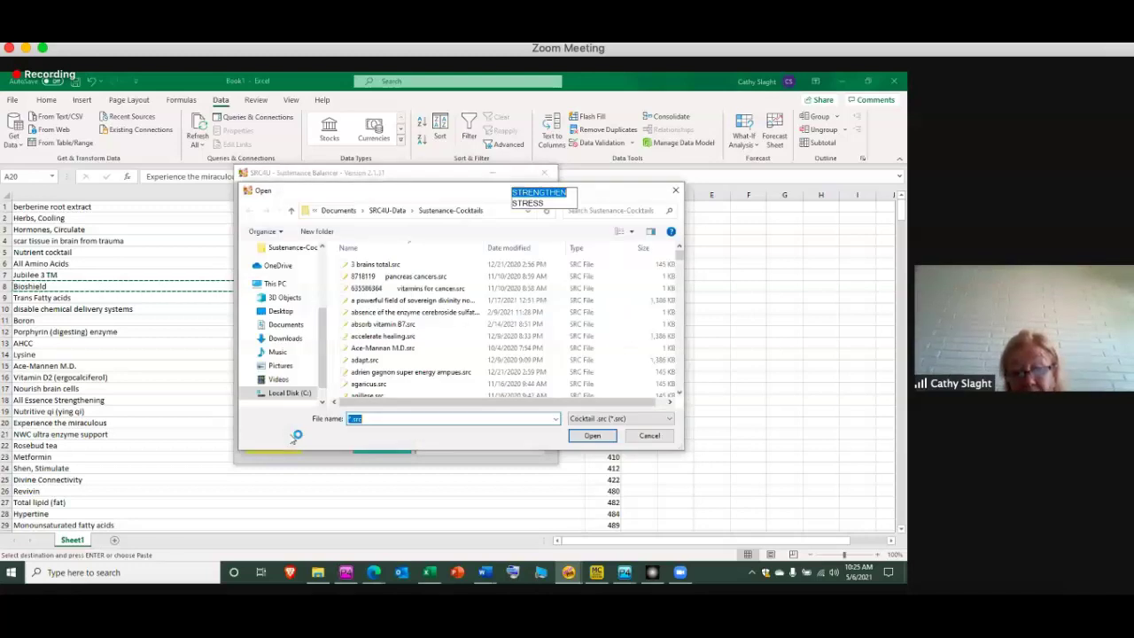
pyautogui.write('ex')
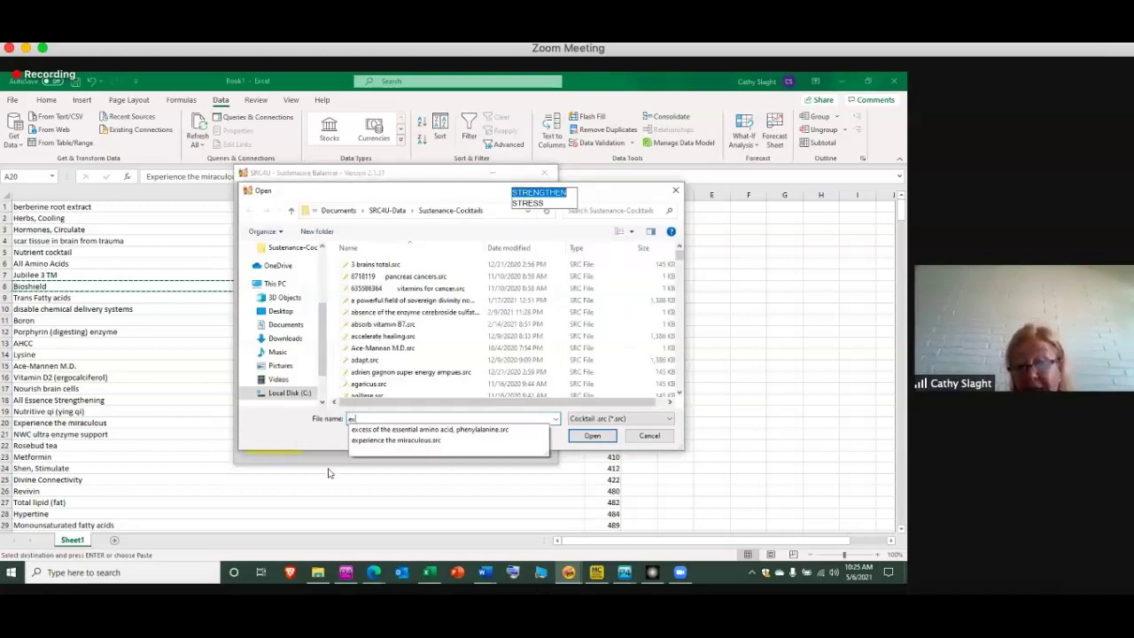
pyautogui.click(405, 441)
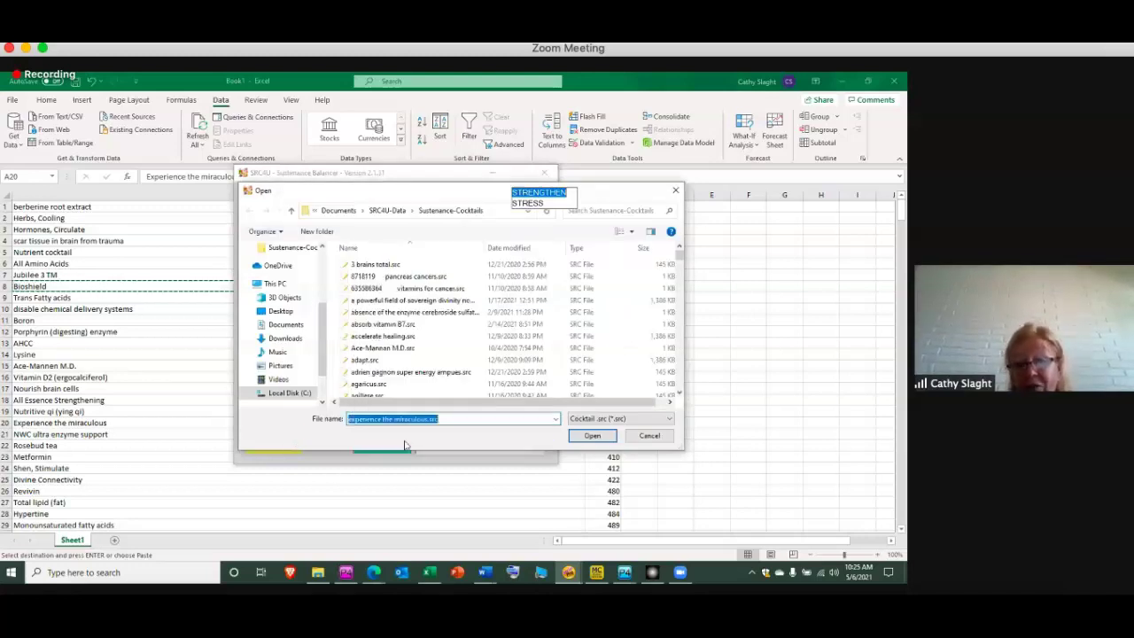
pyautogui.click(592, 435)
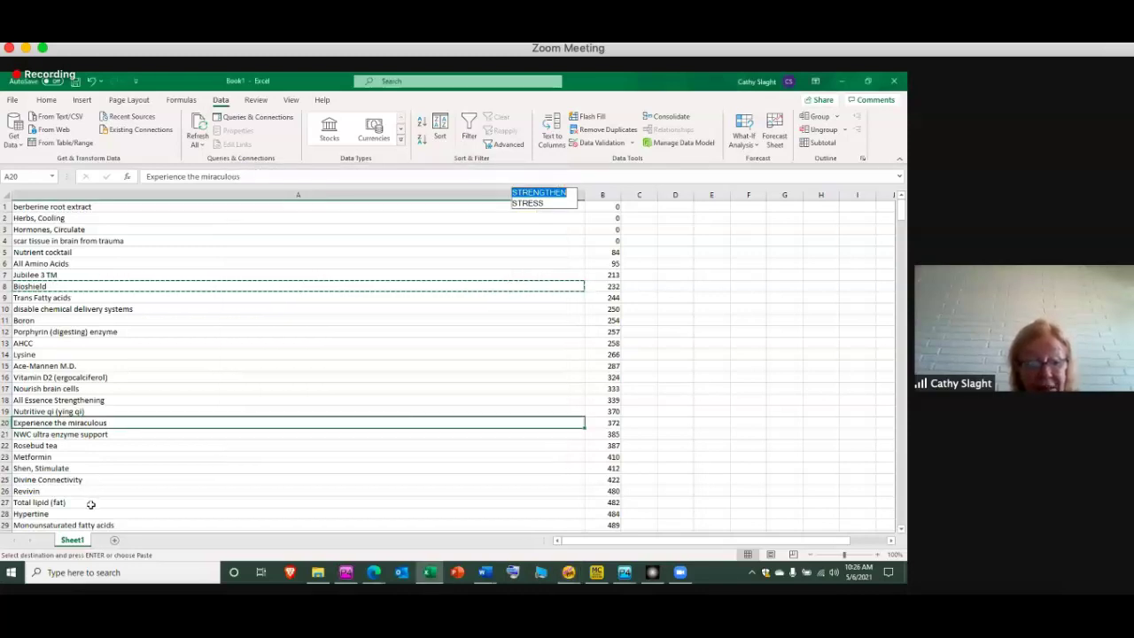
# Scroll the Excel list, select Remove stress from heavy metals, and load its cocktail file
pyautogui.click(901, 529)
pyautogui.doubleClick(901, 529)
pyautogui.scroll(-8, 902, 529)
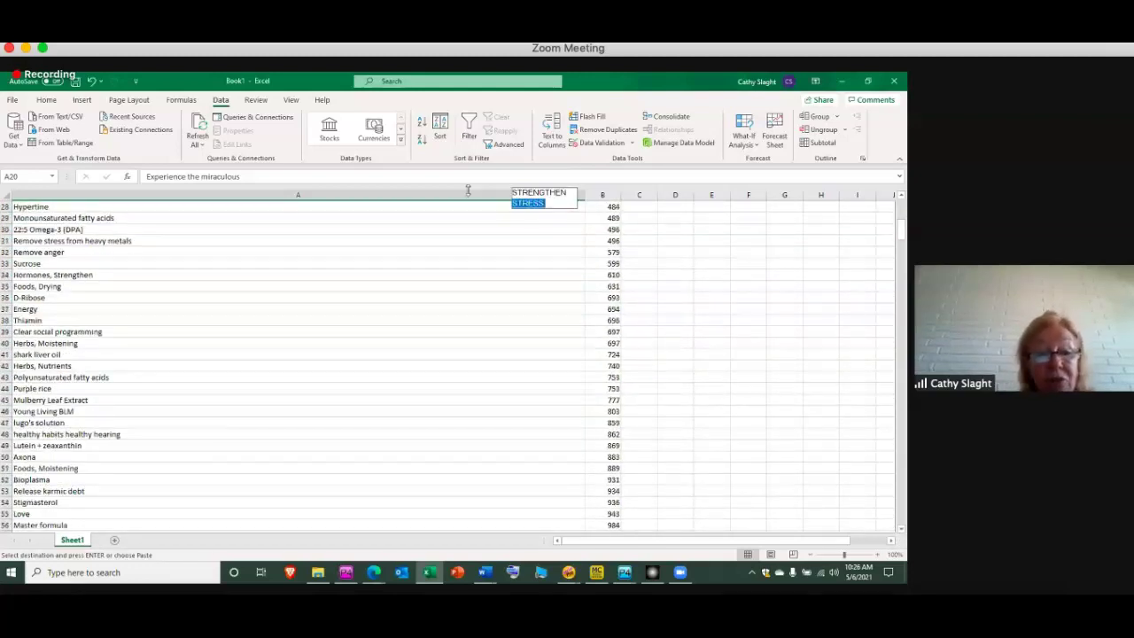
pyautogui.click(320, 242)
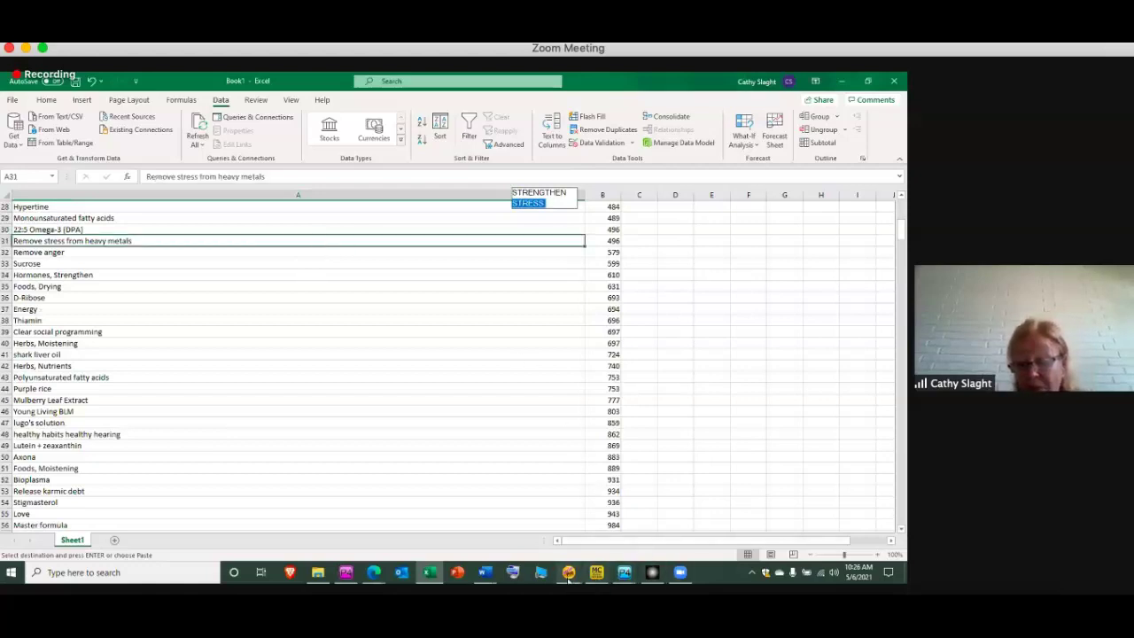
pyautogui.moveTo(570, 576)
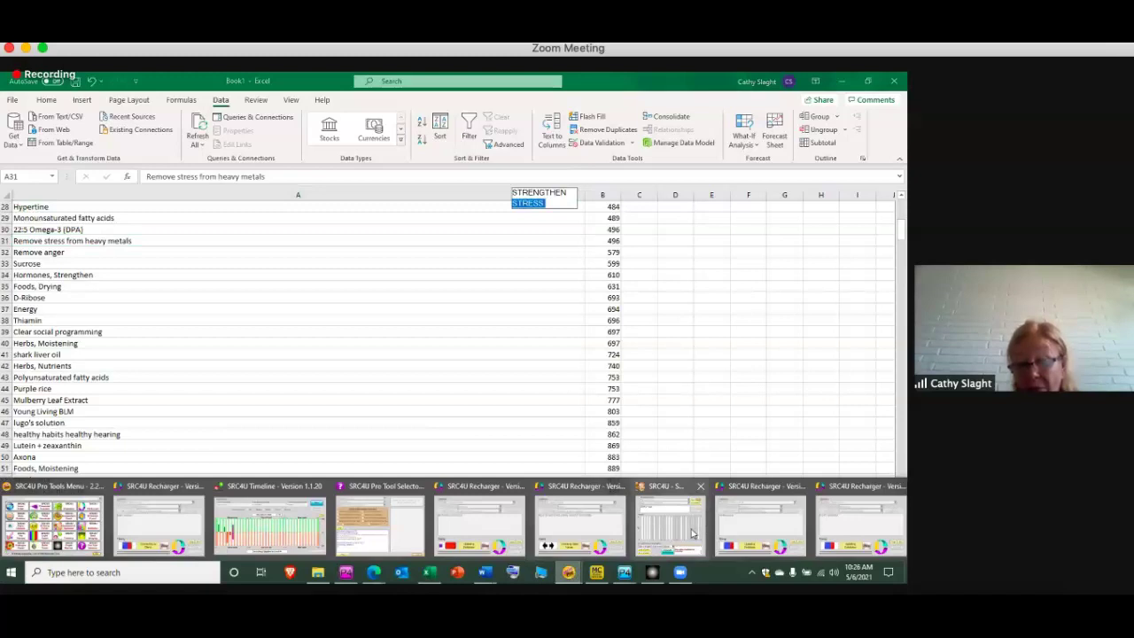
pyautogui.click(694, 533)
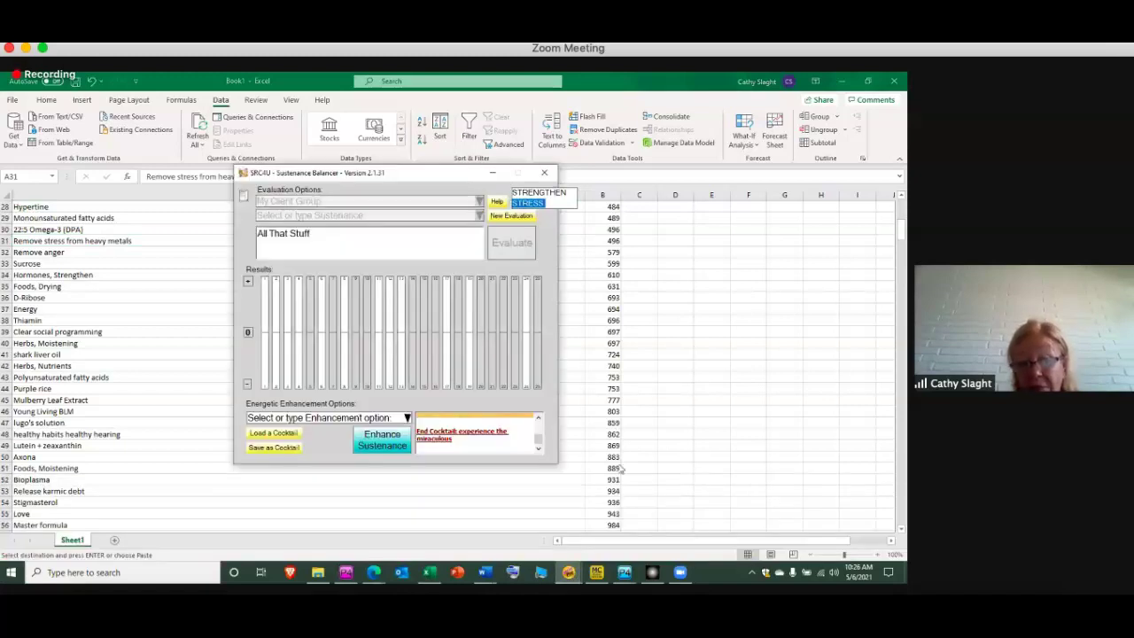
pyautogui.click(265, 435)
pyautogui.write('rem')
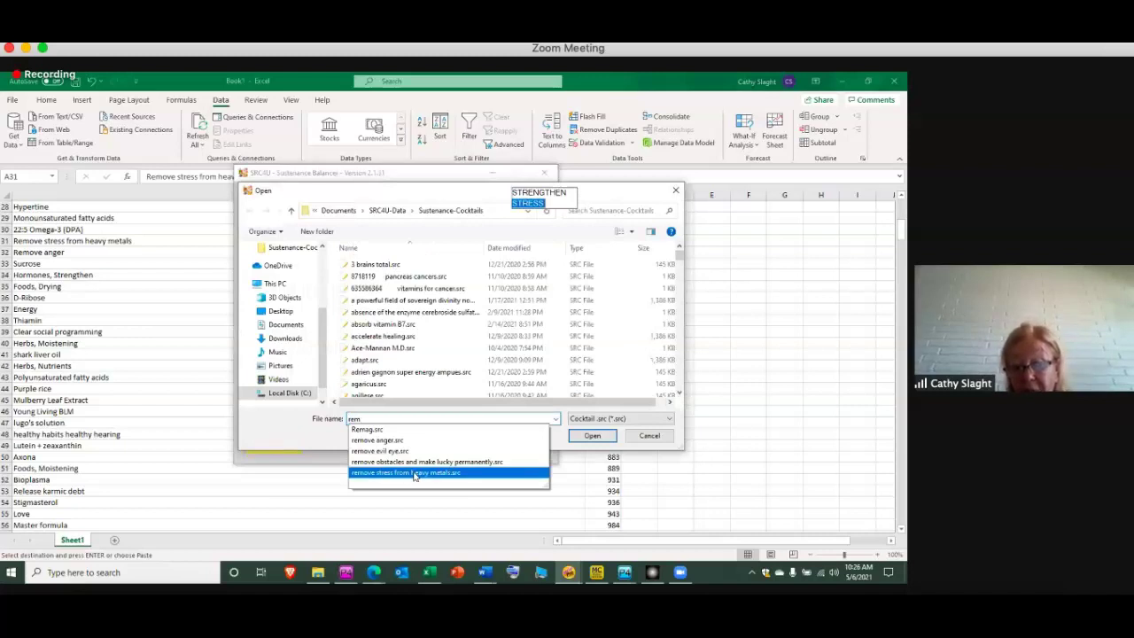
pyautogui.click(414, 474)
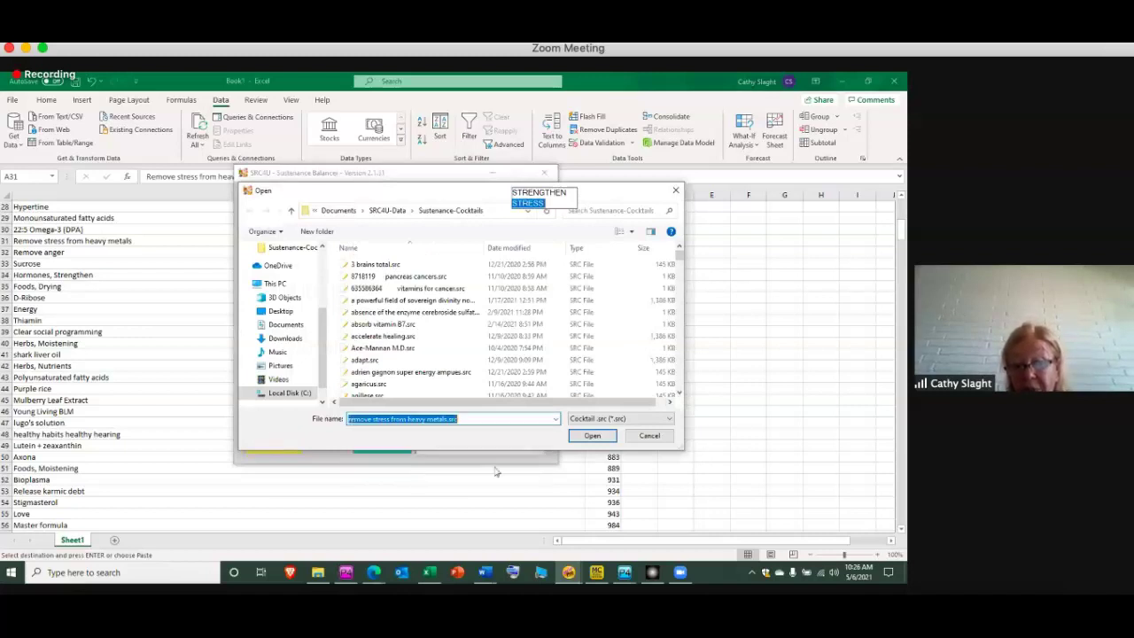
pyautogui.click(592, 436)
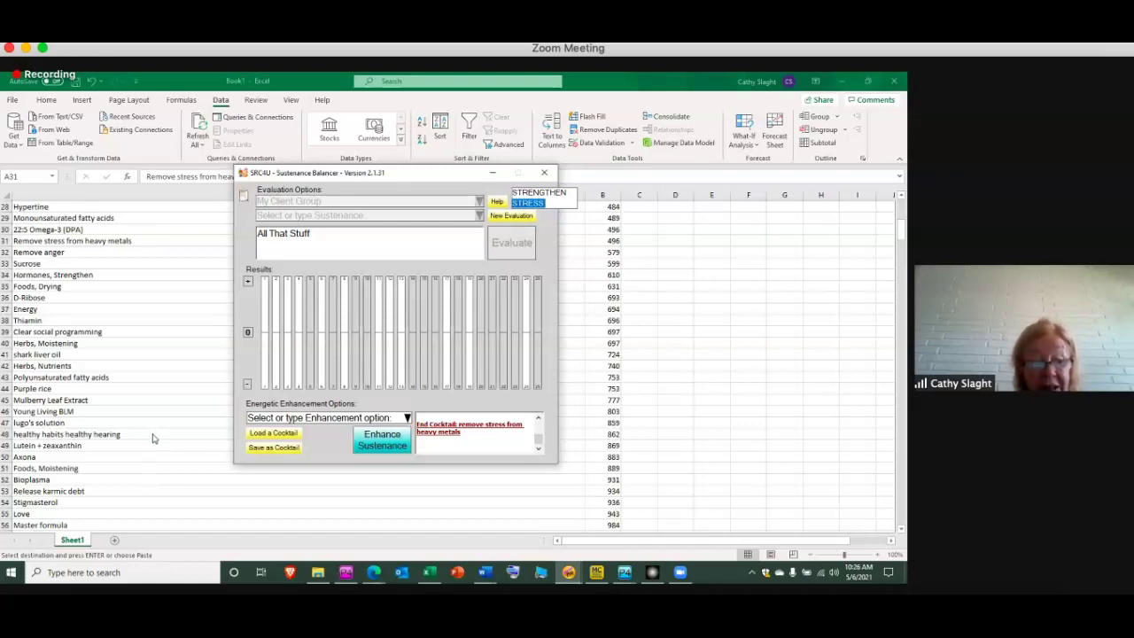
# Select the Release karmic debt entry and load release karmic debt.src
pyautogui.click(155, 491)
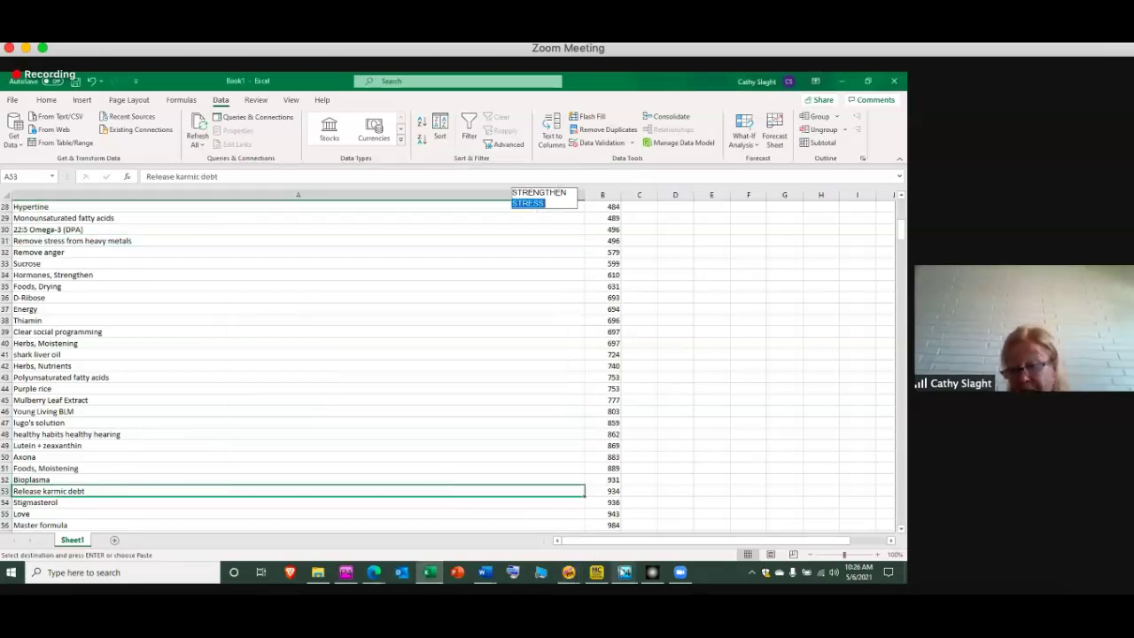
pyautogui.moveTo(568, 575)
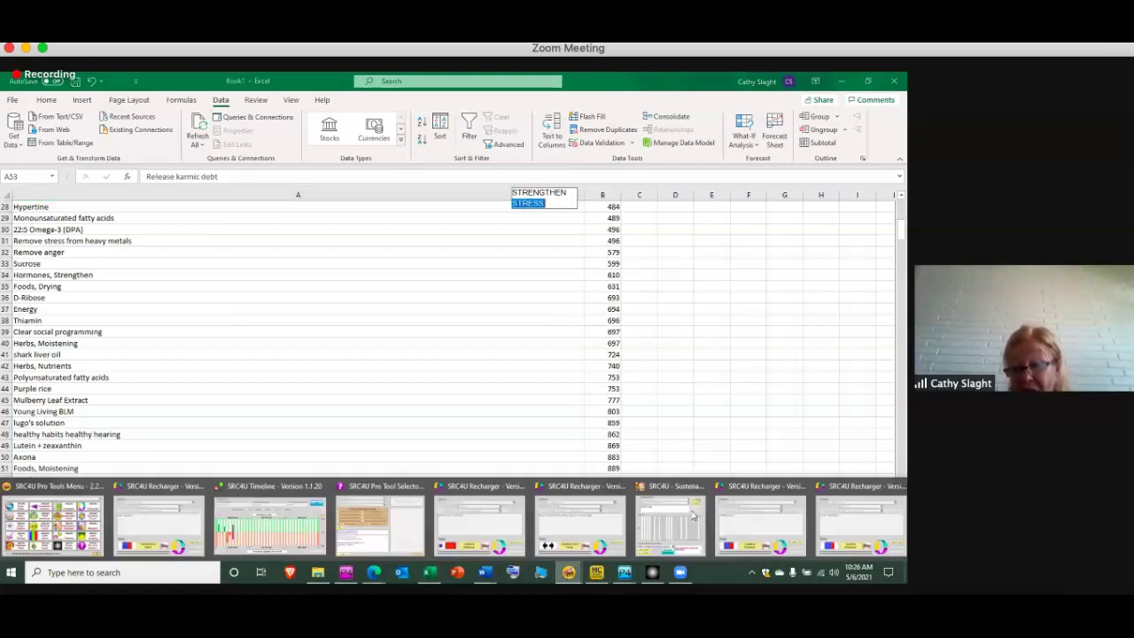
pyautogui.click(694, 517)
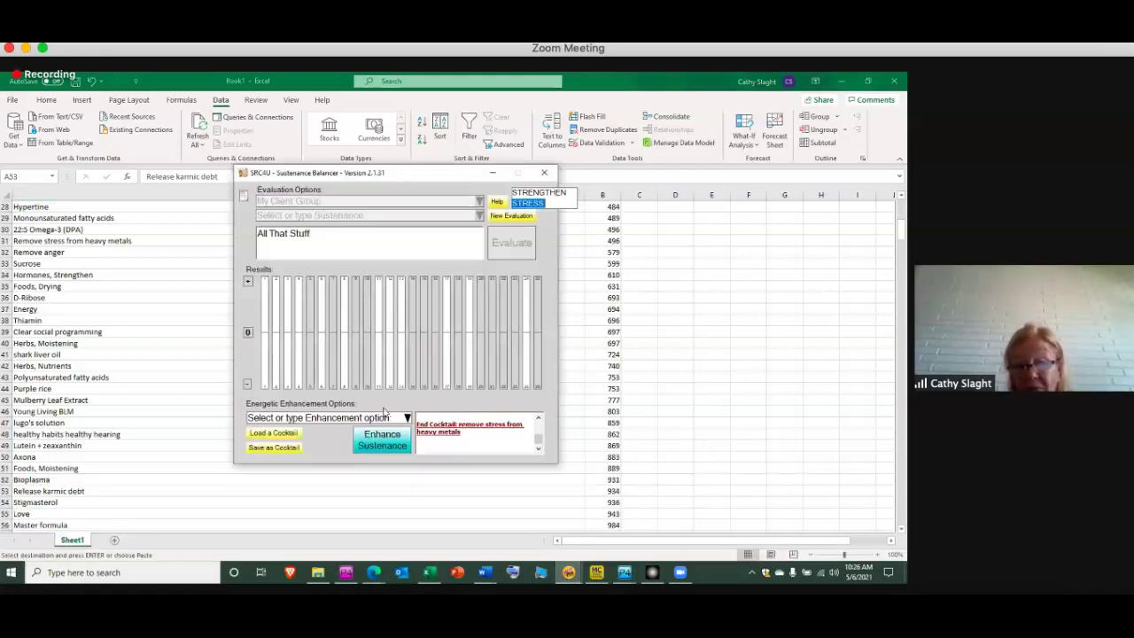
pyautogui.click(274, 433)
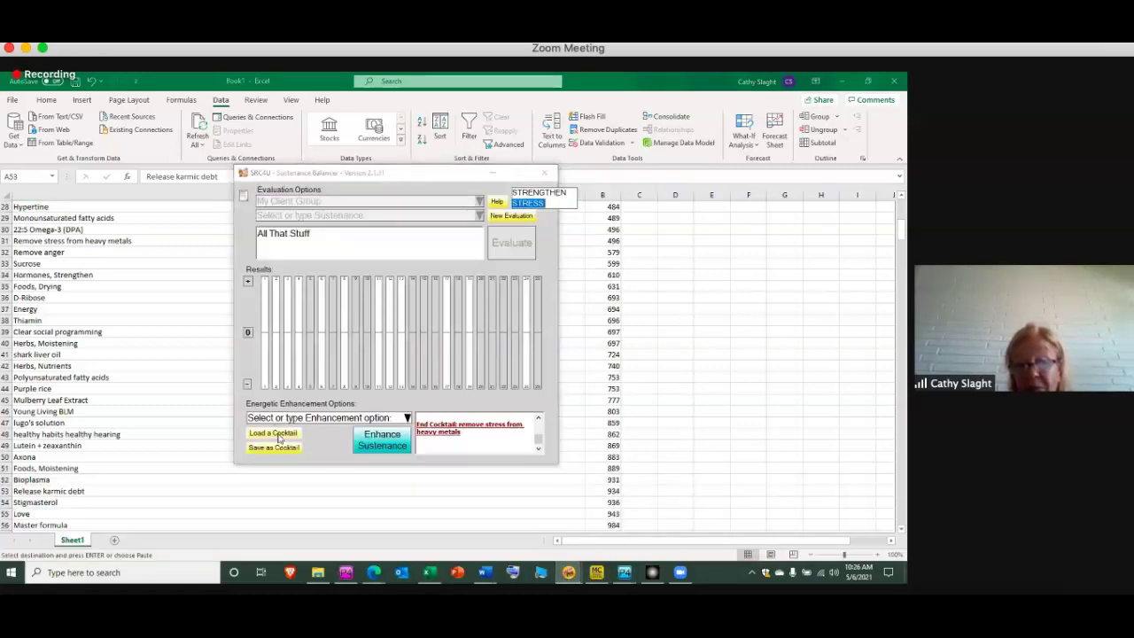
pyautogui.write('rel')
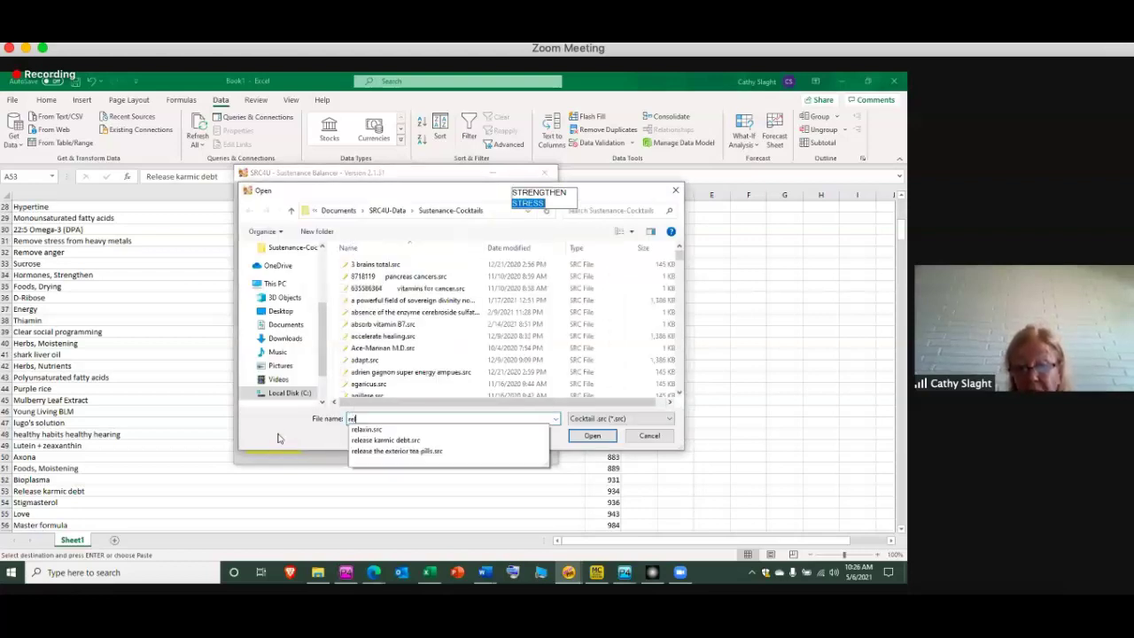
pyautogui.click(417, 440)
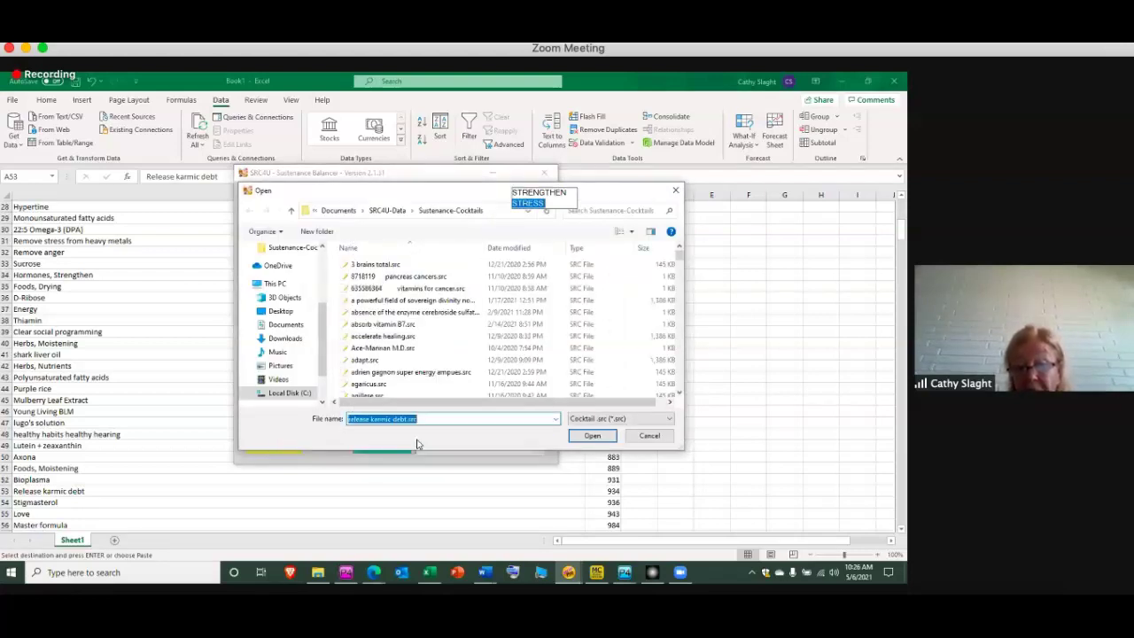
pyautogui.click(592, 435)
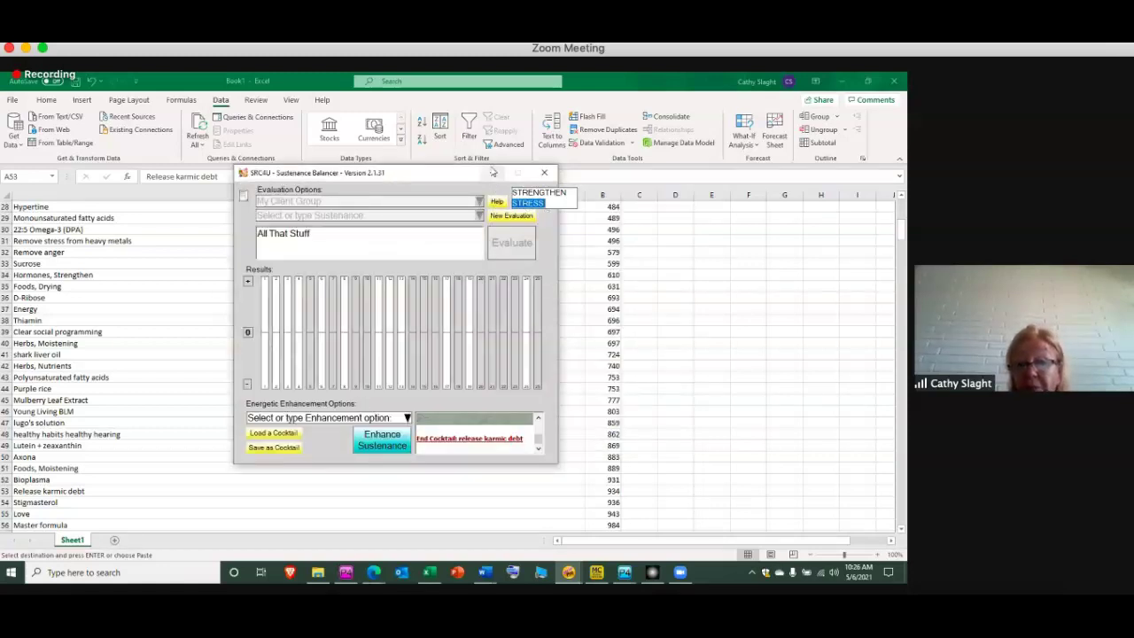
# Copy the whole Excel list A1 to A56
pyautogui.click(493, 173)
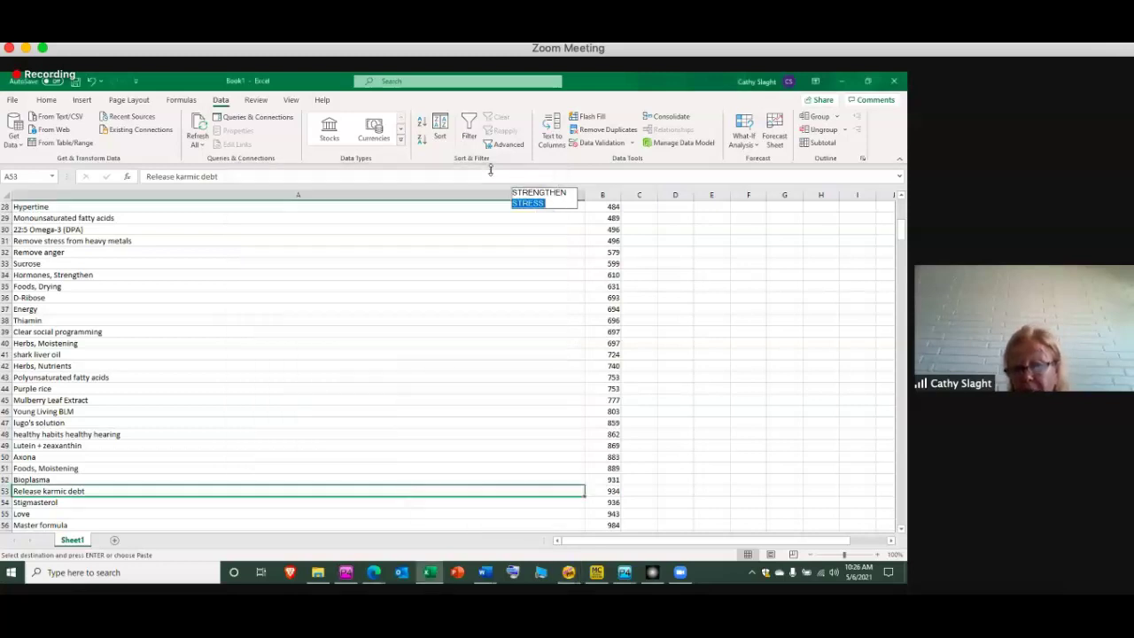
pyautogui.click(901, 530)
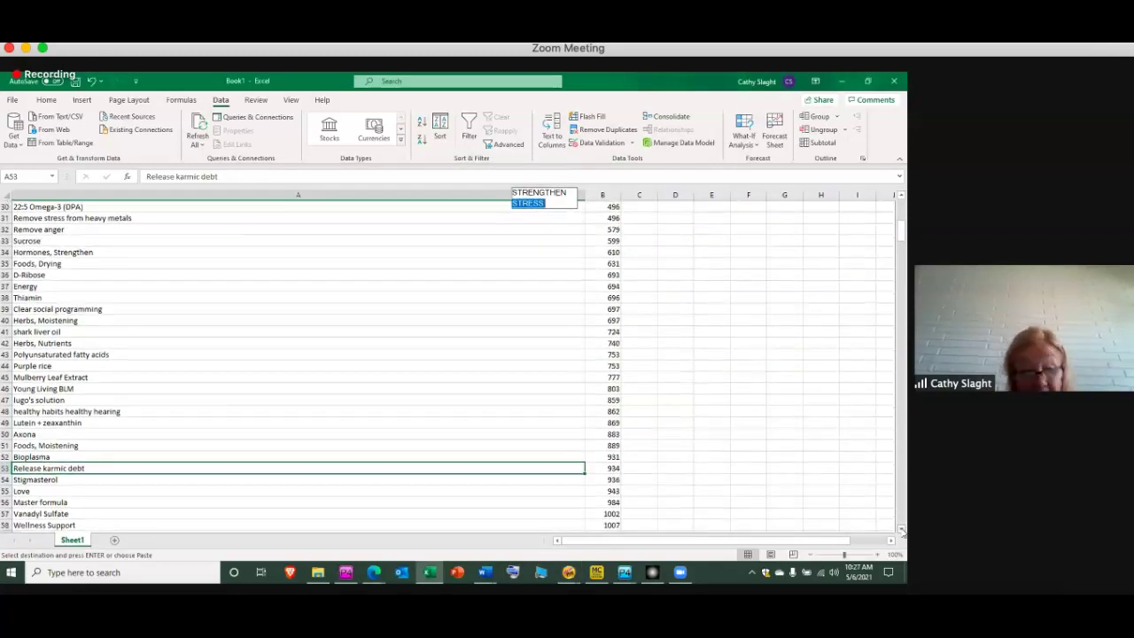
pyautogui.moveTo(240, 501); pyautogui.dragTo(222, 196)
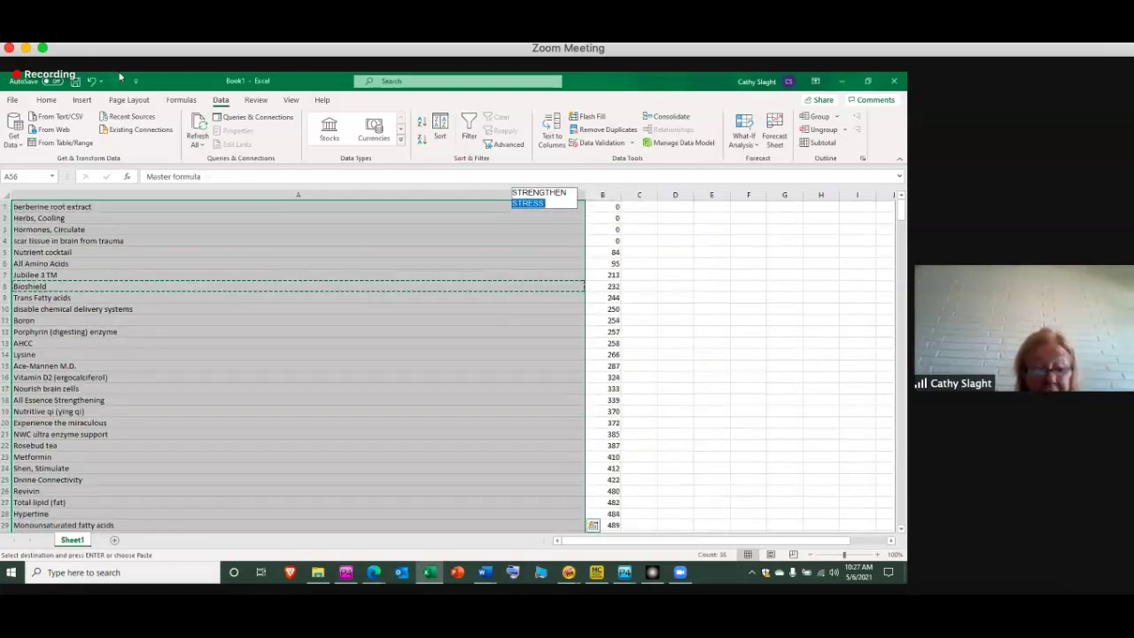
pyautogui.hotkey('ctrl', 'c')
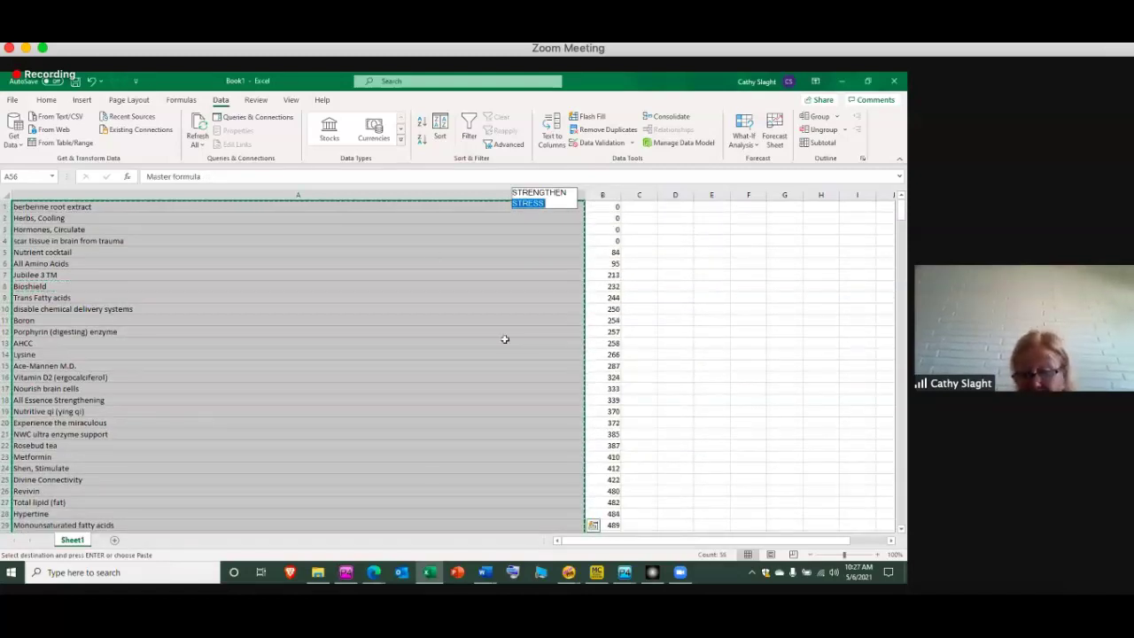
# Add (Automatic Sustenance Selection), enhance sustenance, and apply Auto Timing of 5 minutes
pyautogui.click(572, 576)
pyautogui.click(697, 520)
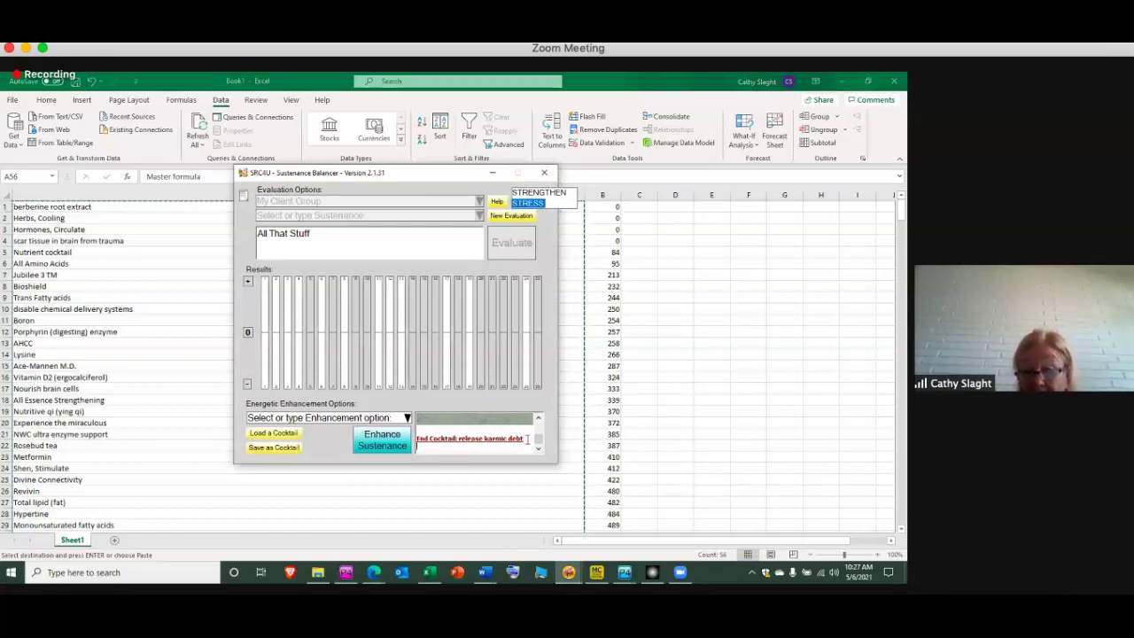
pyautogui.scroll(-1, 527, 438)
pyautogui.scroll(-1, 527, 438)
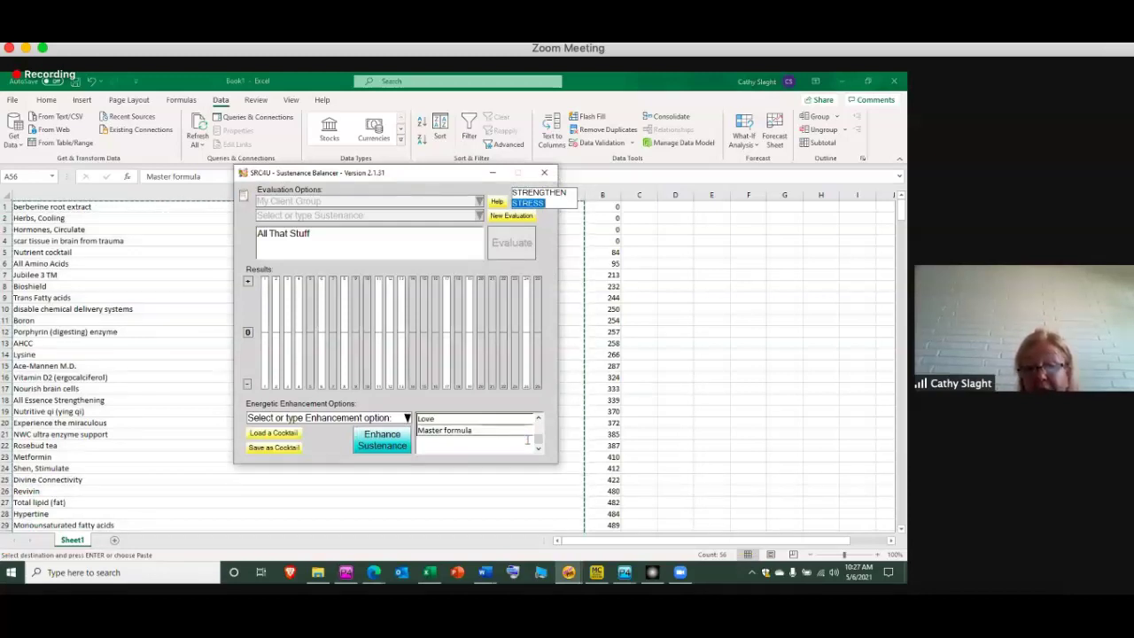
pyautogui.click(407, 419)
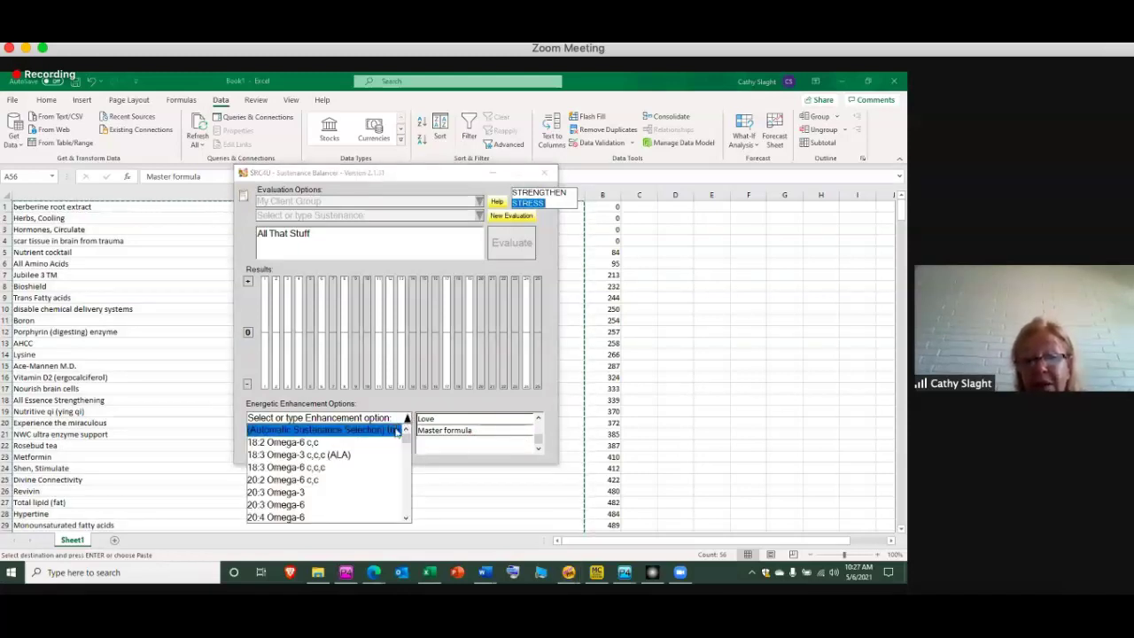
pyautogui.click(396, 431)
pyautogui.click(386, 443)
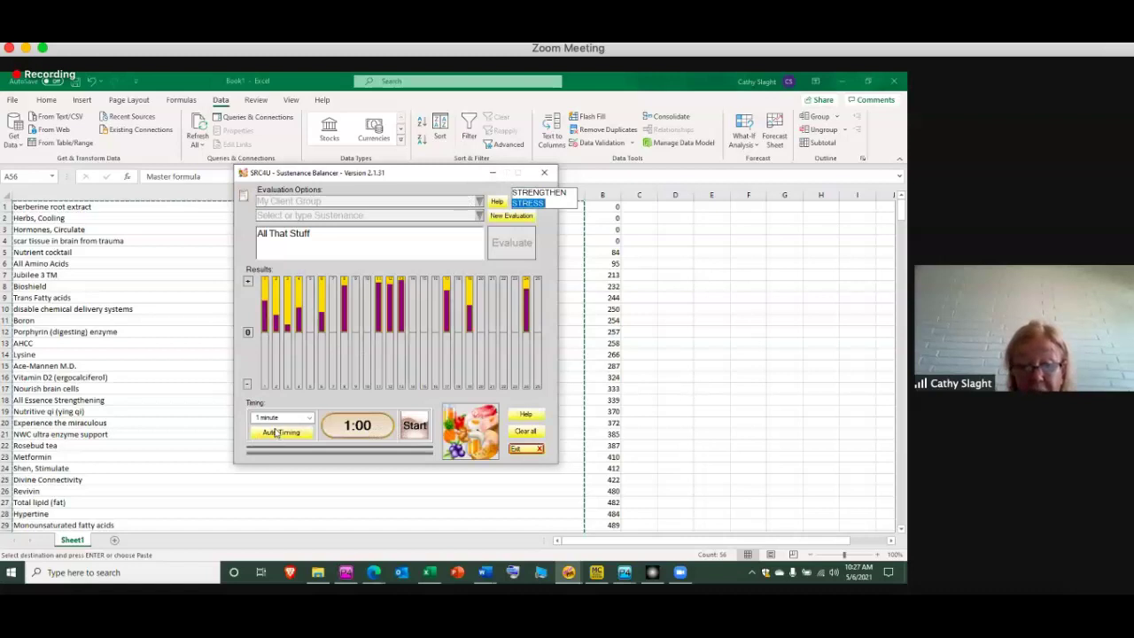
pyautogui.click(275, 432)
# Start the balancing session, minimize the Balancer, and close Excel without saving
pyautogui.click(415, 426)
pyautogui.click(492, 173)
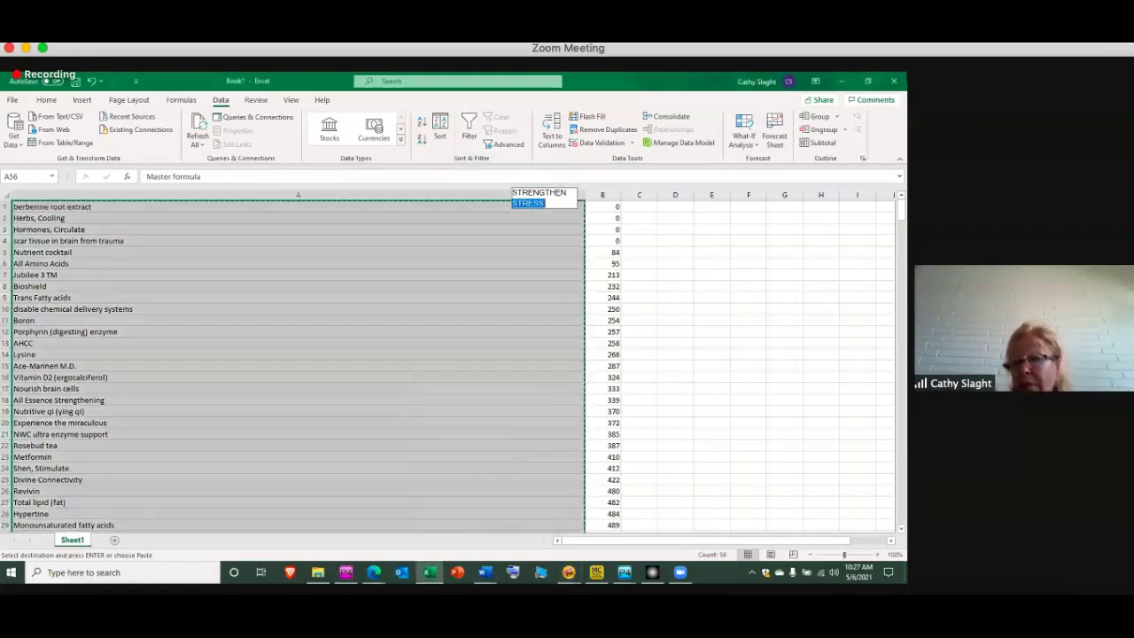
pyautogui.click(900, 82)
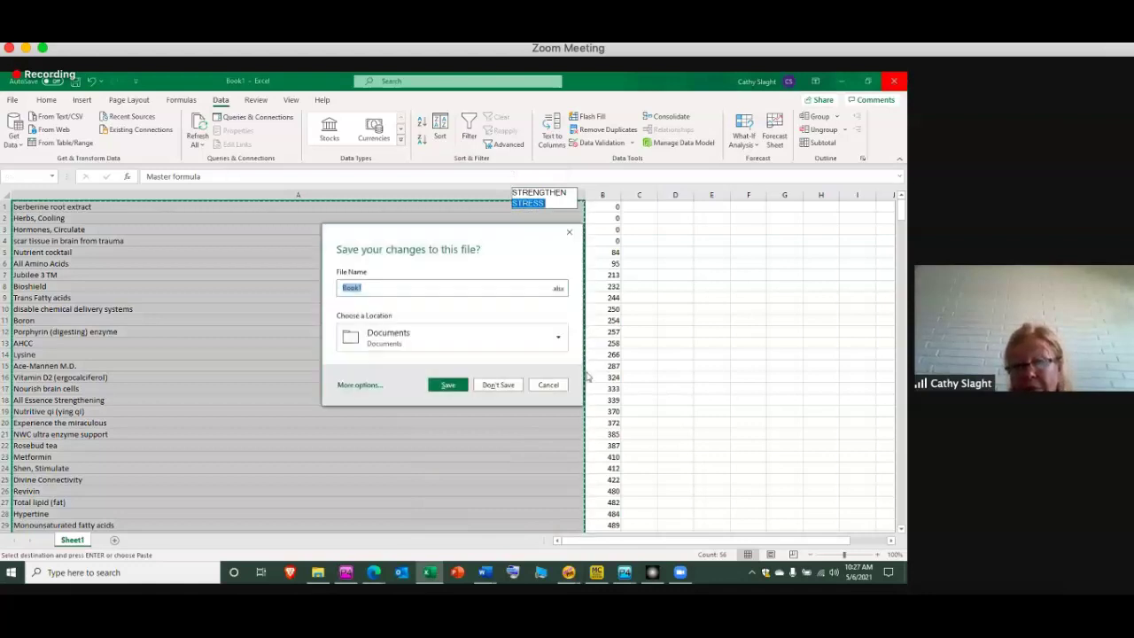
pyautogui.click(499, 385)
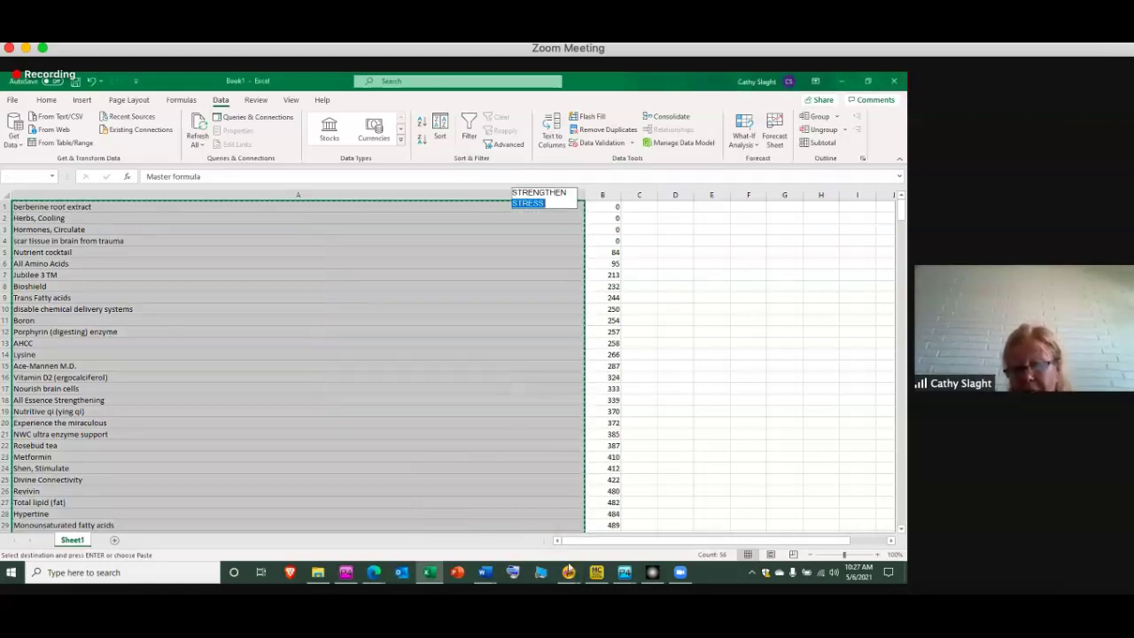
# Run a Pro Tool Selector scan recommending Premium Window, Recharger and Field Generator, then show Pro Tools Menu
pyautogui.click(572, 575)
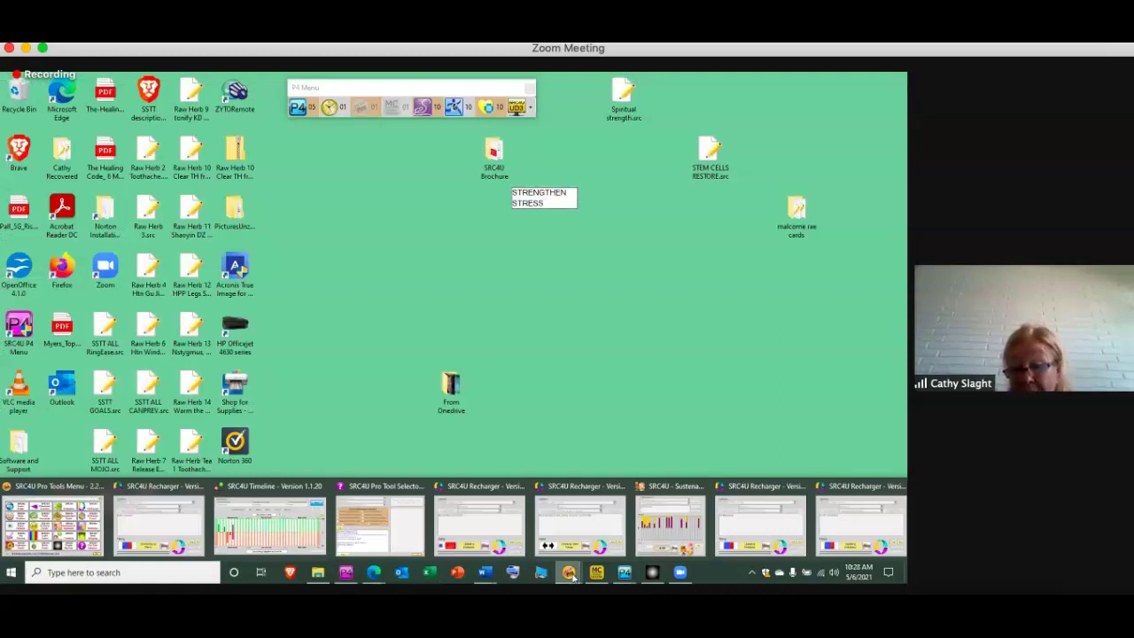
pyautogui.click(401, 539)
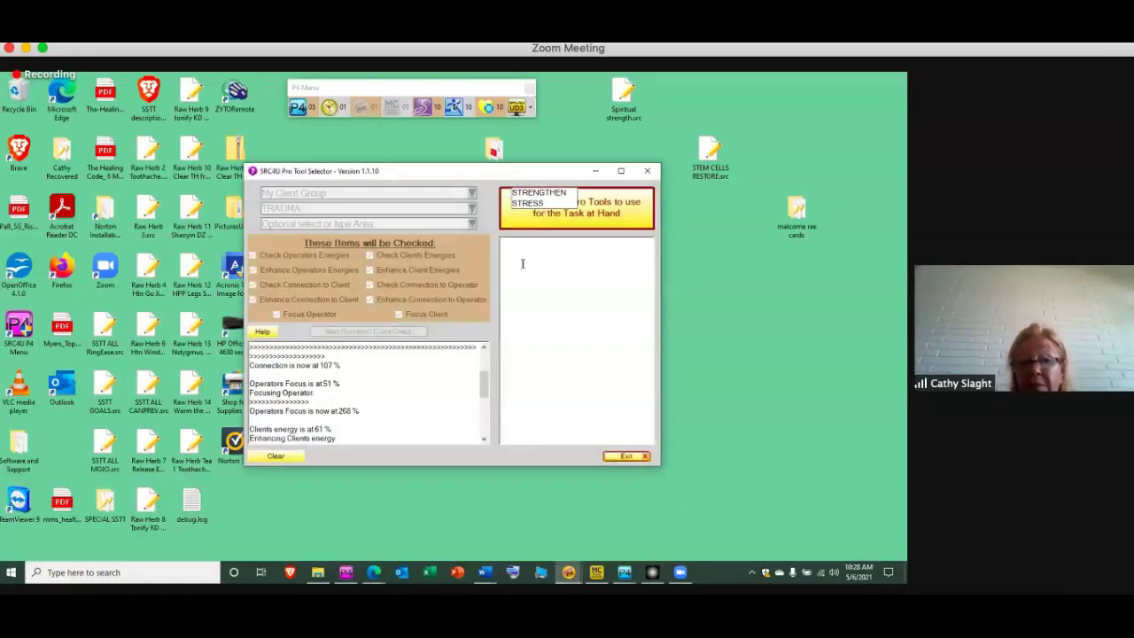
pyautogui.doubleClick(574, 192)
pyautogui.click(608, 208)
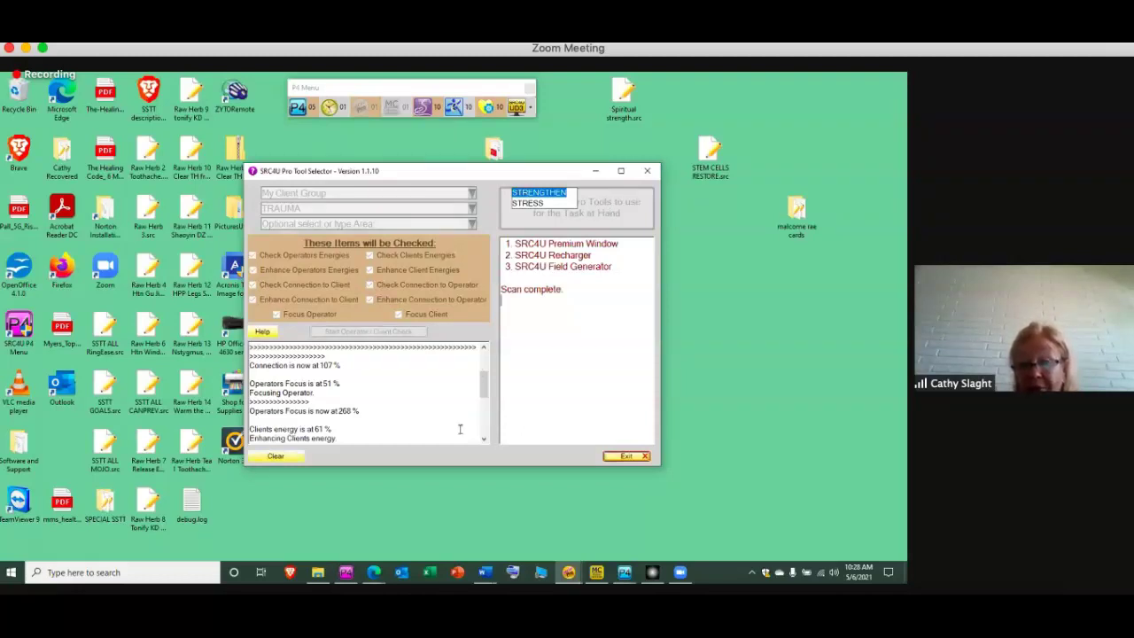
pyautogui.click(570, 575)
pyautogui.click(46, 527)
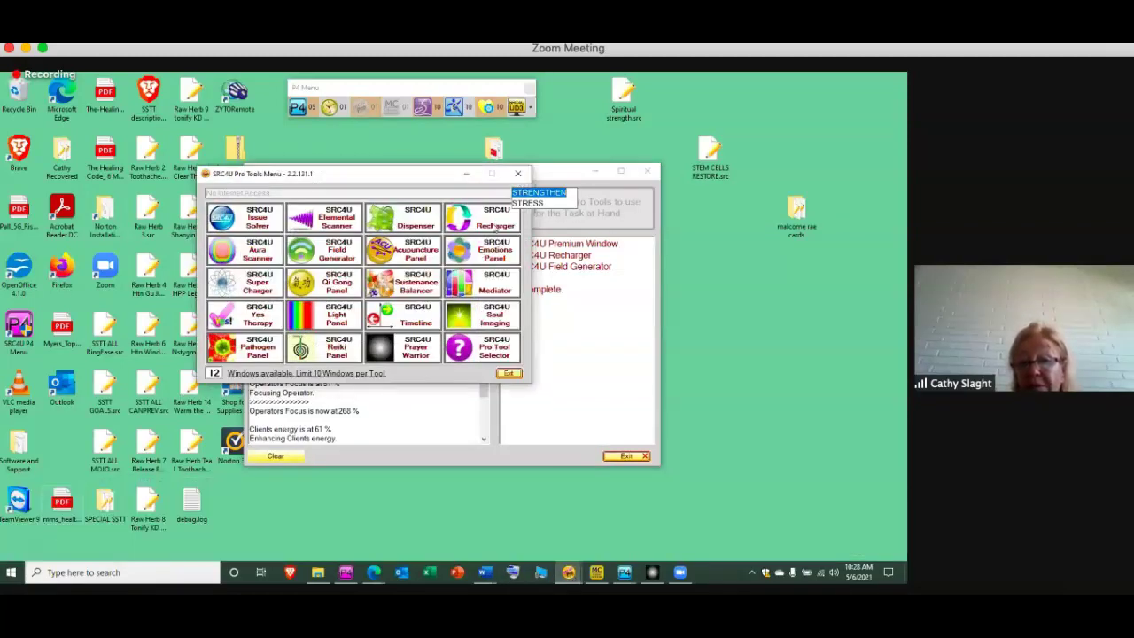
# Open a new Recharger targeting My Client Group with the Clear action selected
pyautogui.click(495, 227)
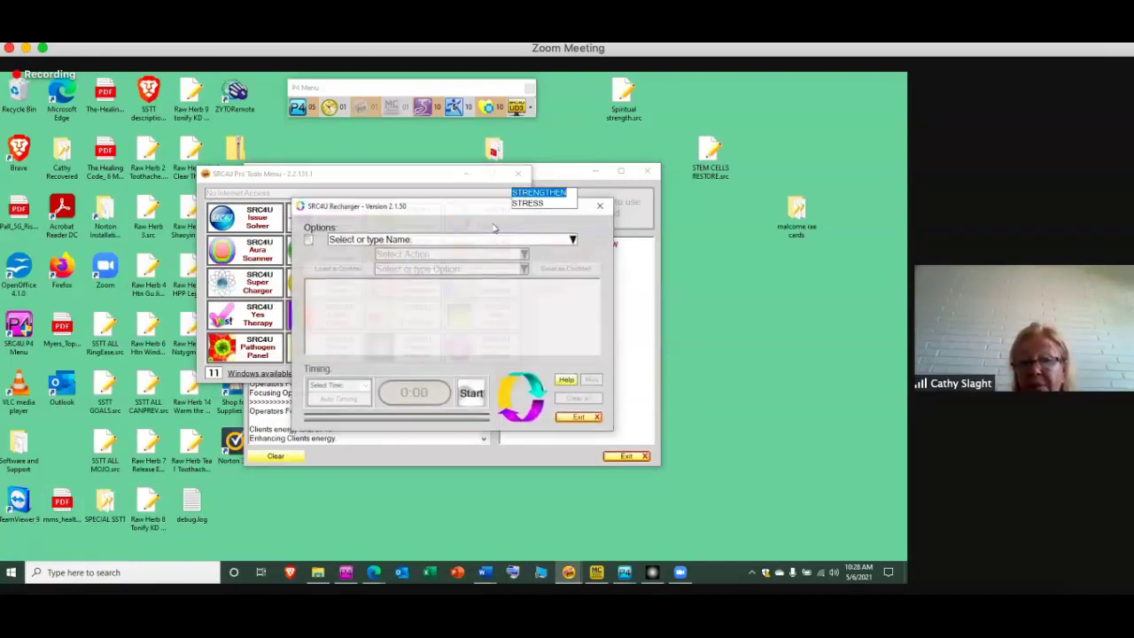
pyautogui.click(573, 239)
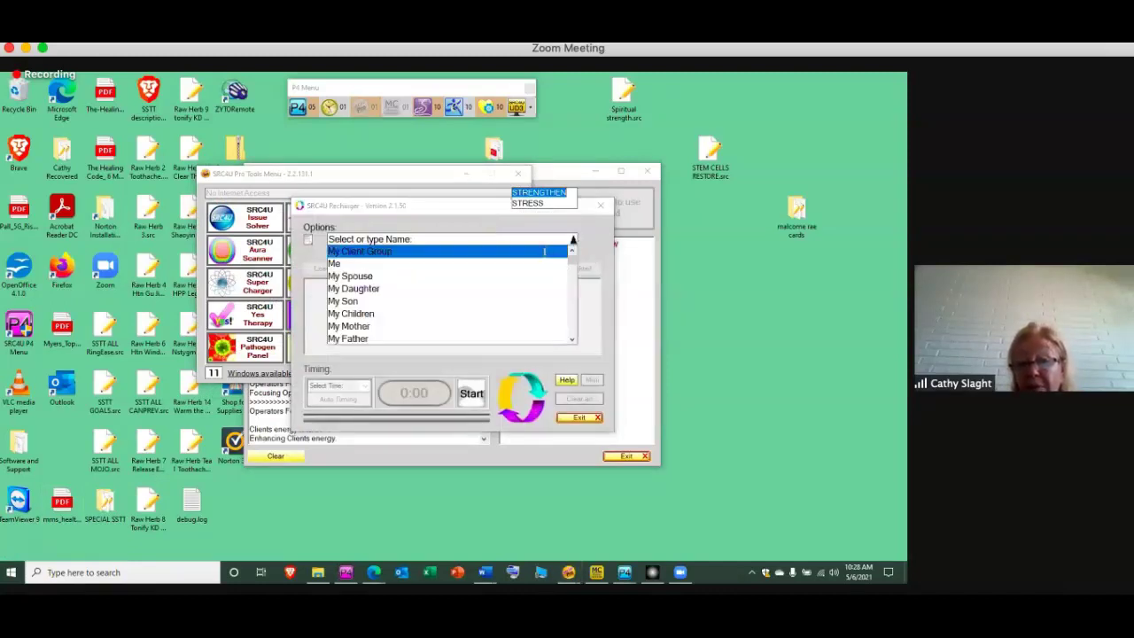
pyautogui.click(544, 252)
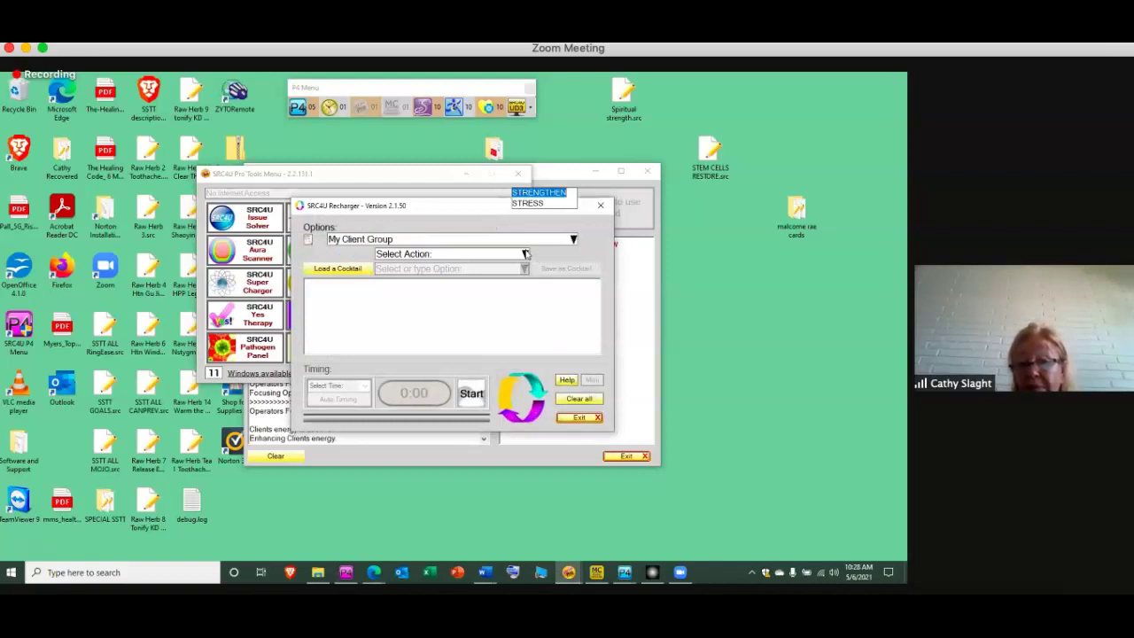
pyautogui.click(526, 255)
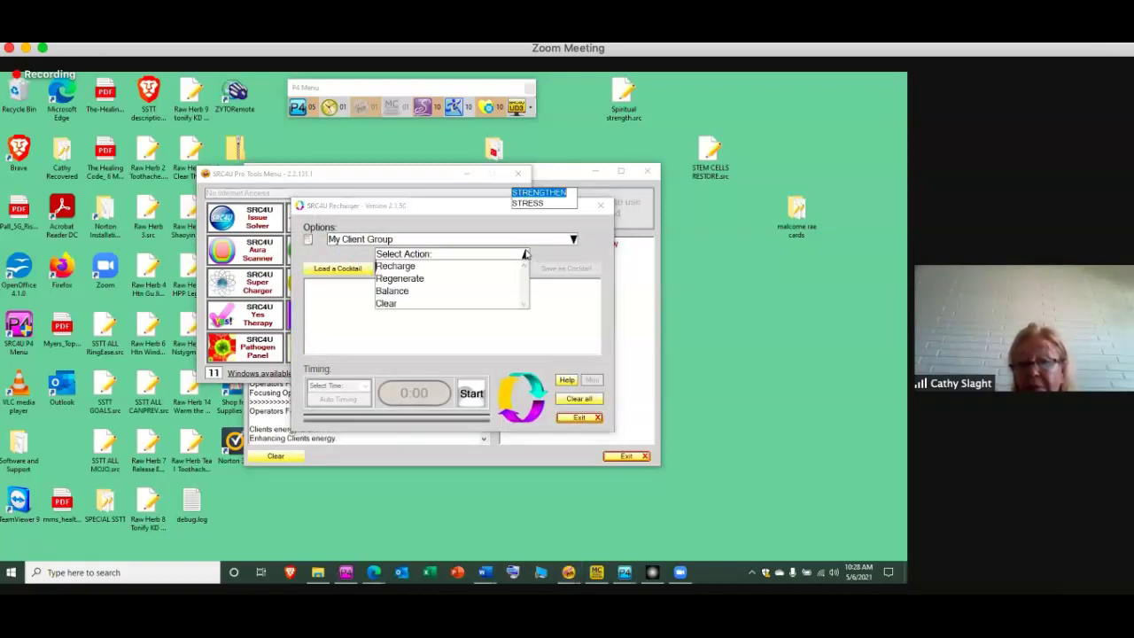
pyautogui.click(473, 304)
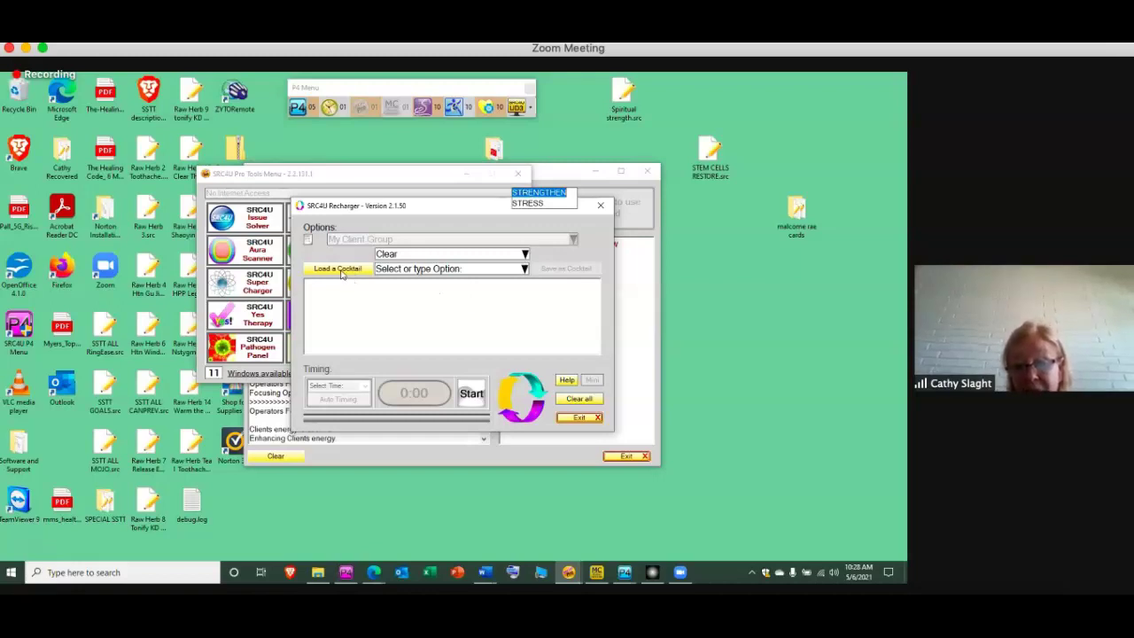
# Add trauma to the Recharger's option list
pyautogui.click(338, 270)
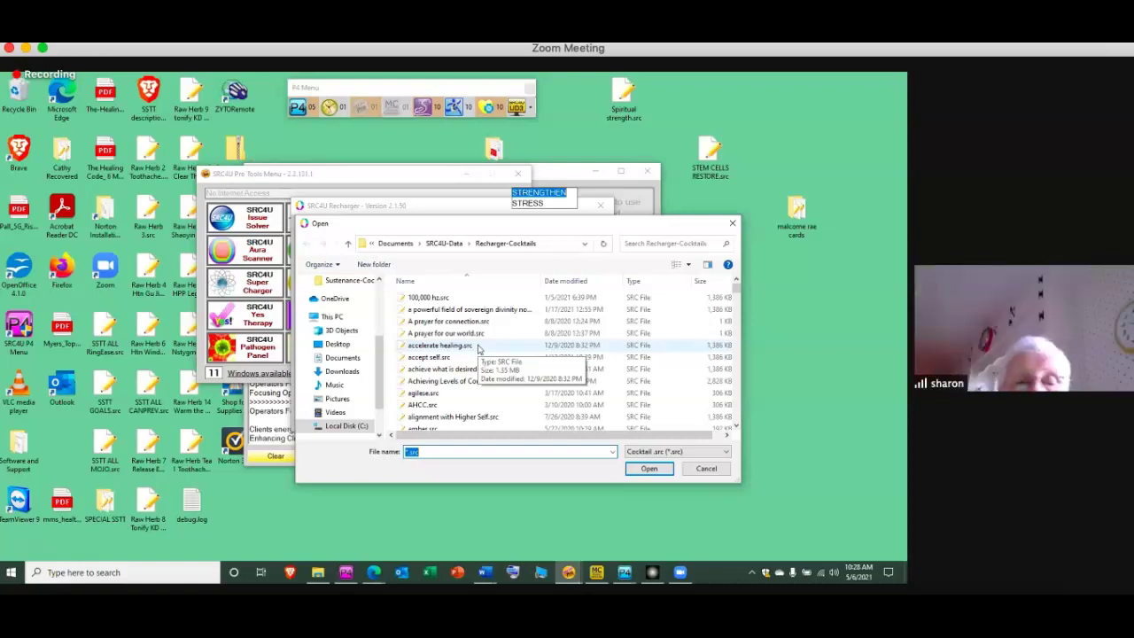
pyautogui.click(732, 225)
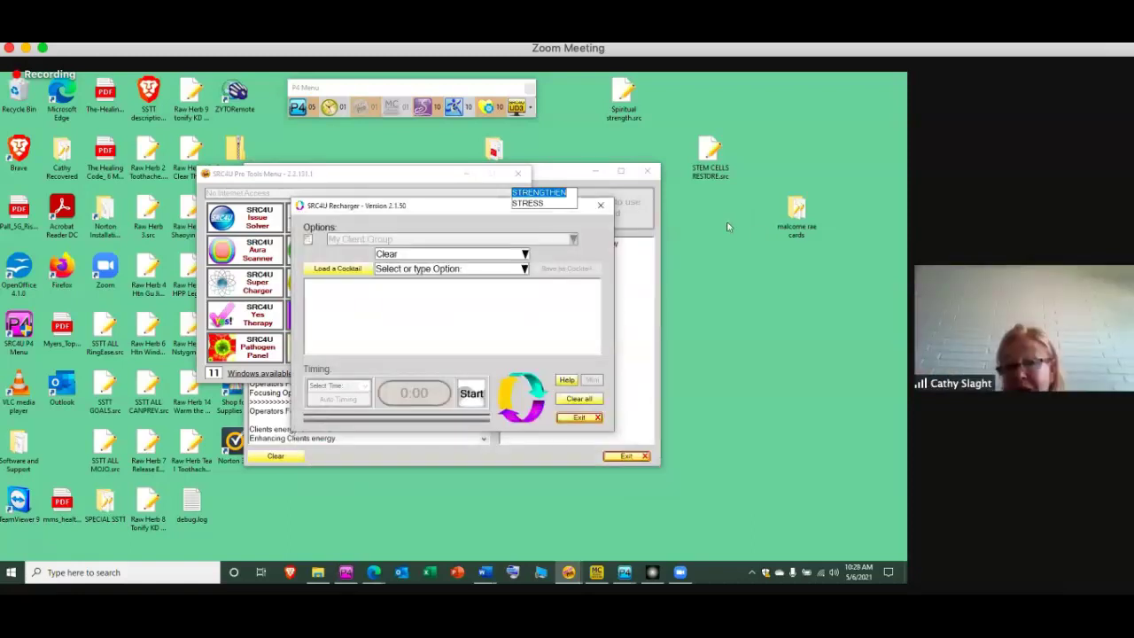
pyautogui.click(472, 268)
pyautogui.write('tr')
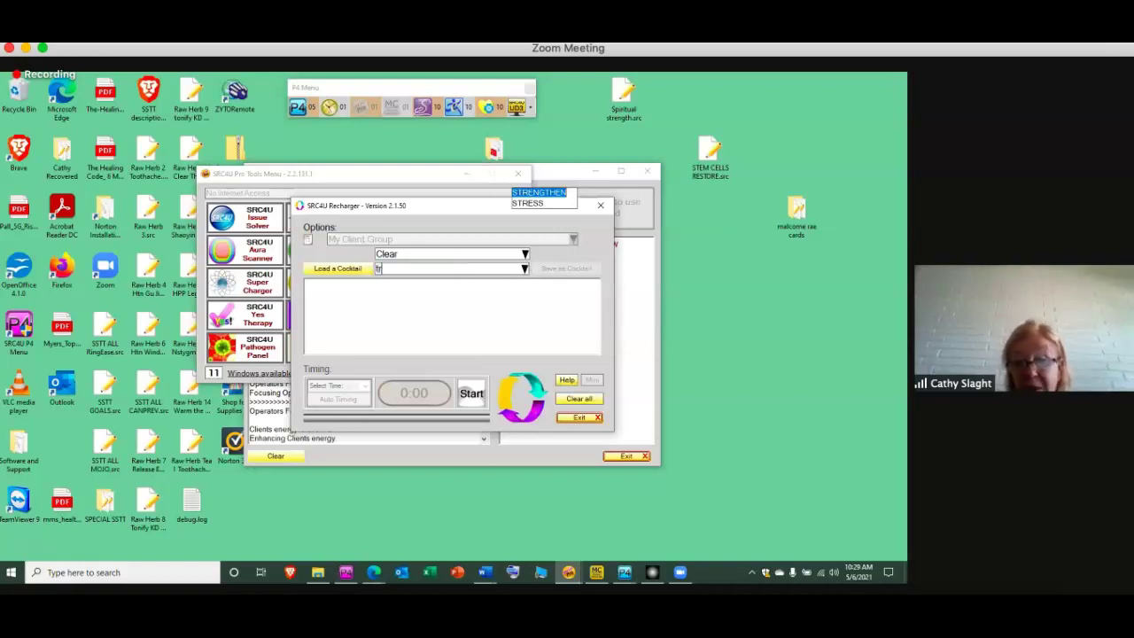
pyautogui.write('auma')
pyautogui.press('Return')
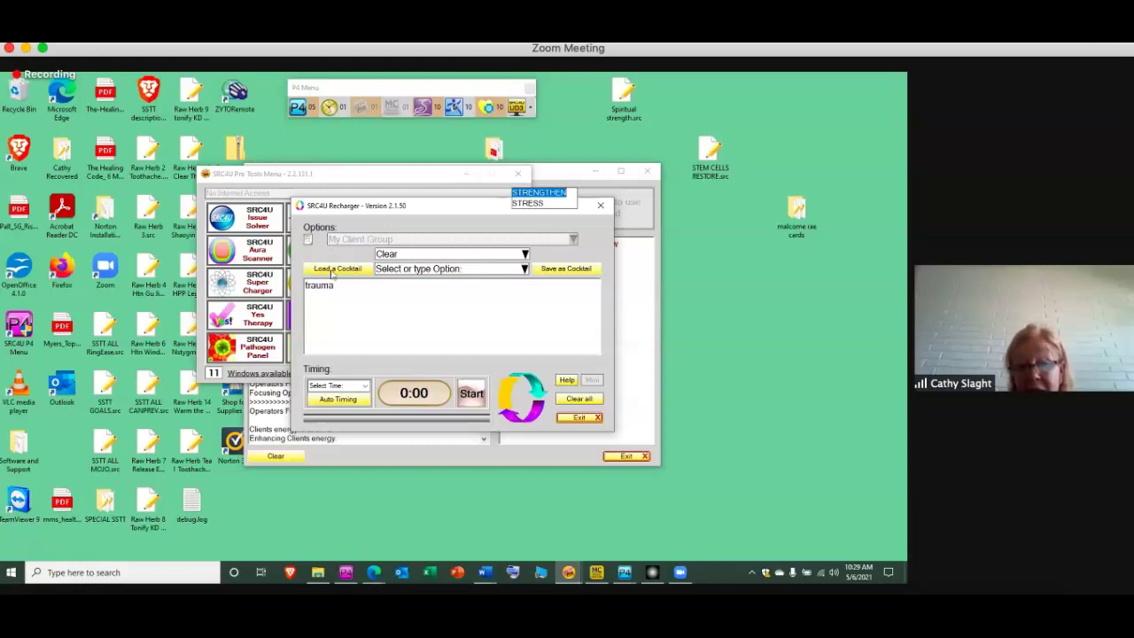
# Load the accept self cocktail and start a 22-hour auto-timed Clear session
pyautogui.click(331, 269)
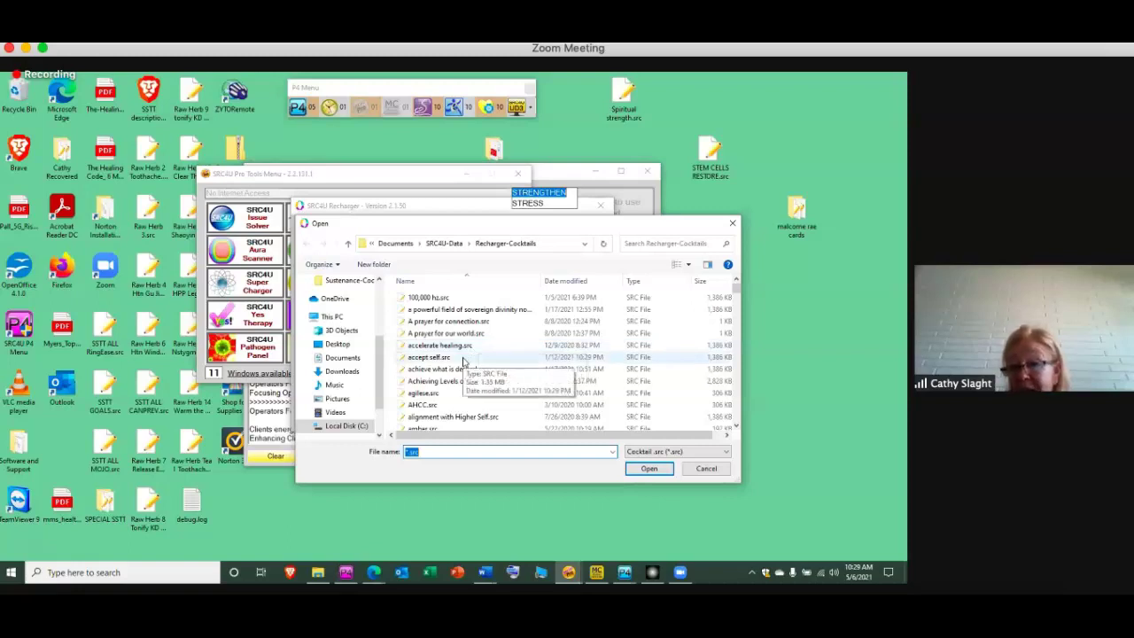
pyautogui.click(463, 358)
pyautogui.doubleClick(463, 357)
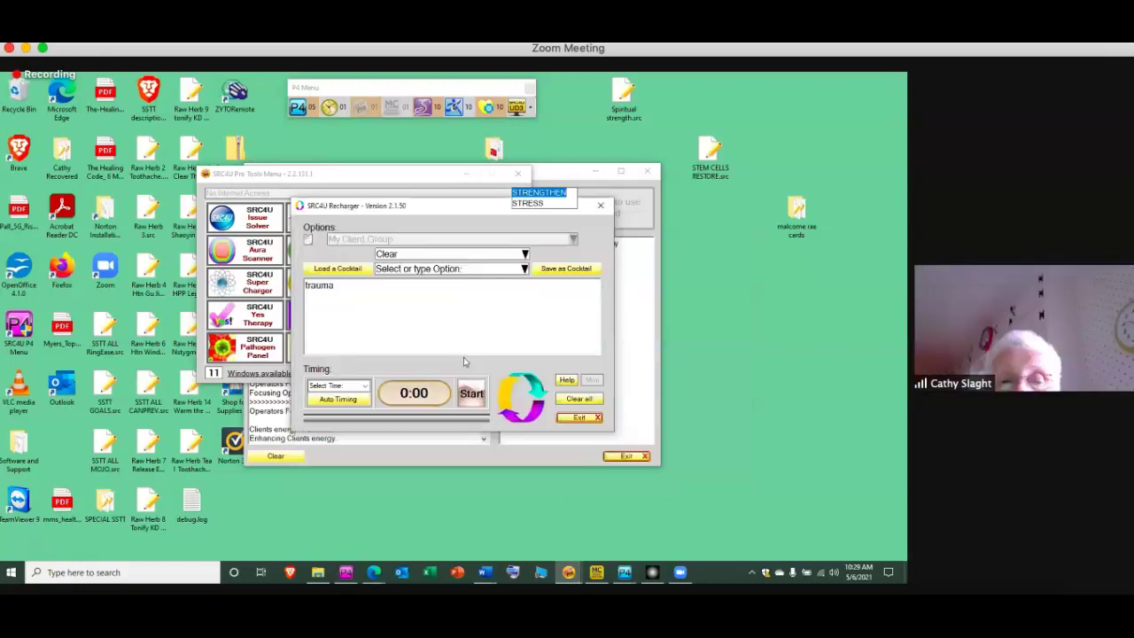
pyautogui.click(345, 400)
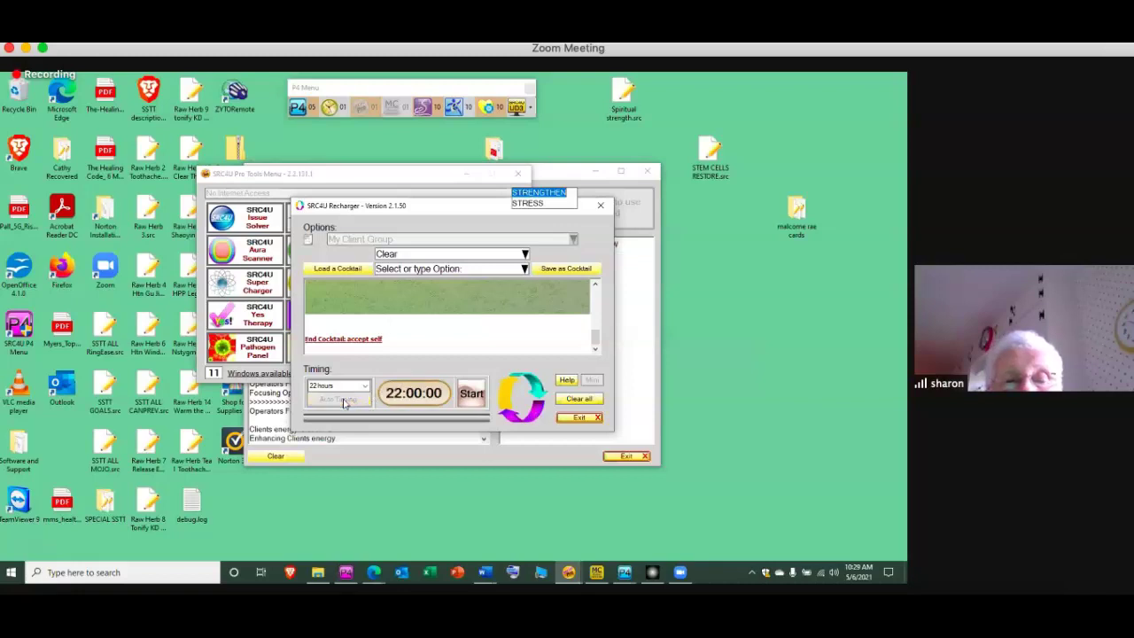
pyautogui.click(472, 394)
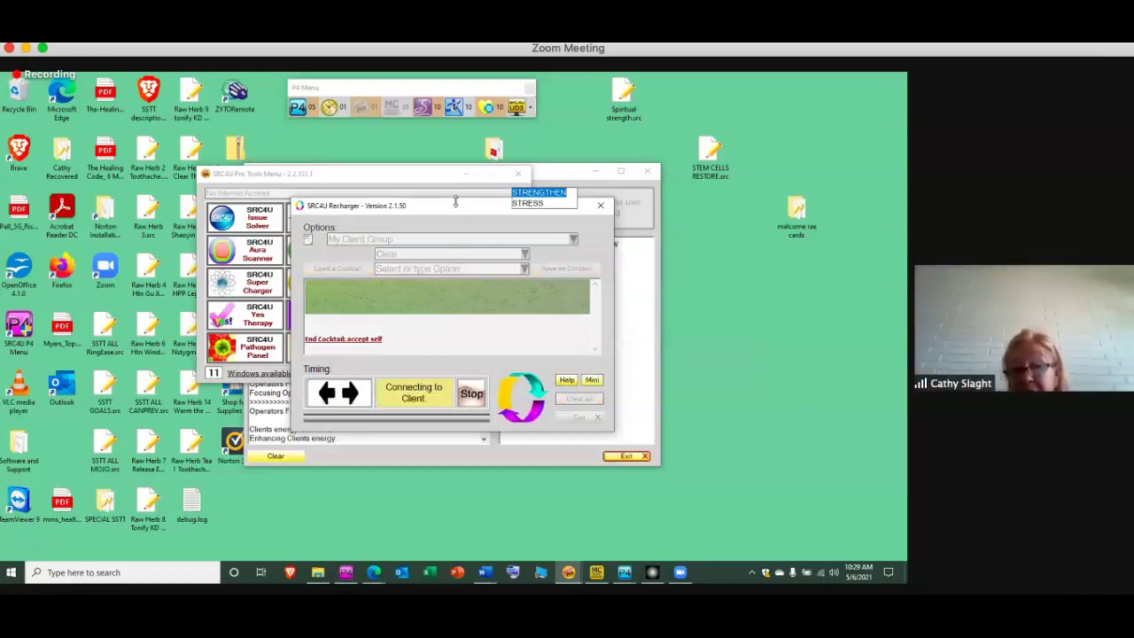
# Open the Field Generator for My Client Group at location WHERE EVER THE LOCATION IS
pyautogui.moveTo(456, 213); pyautogui.dragTo(372, 219)
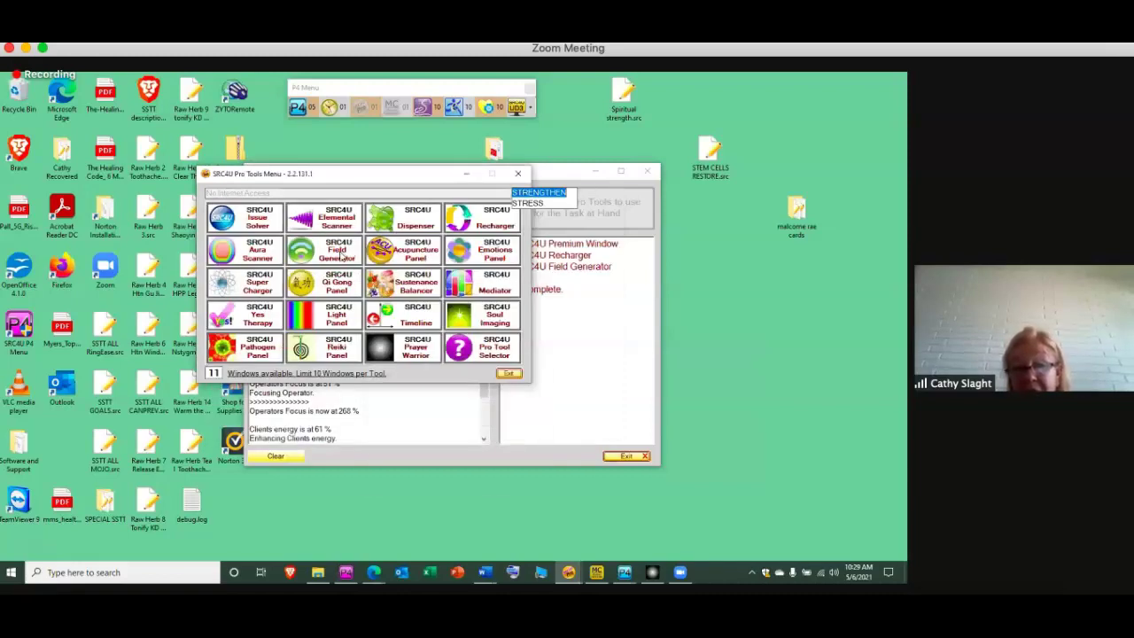
pyautogui.click(343, 254)
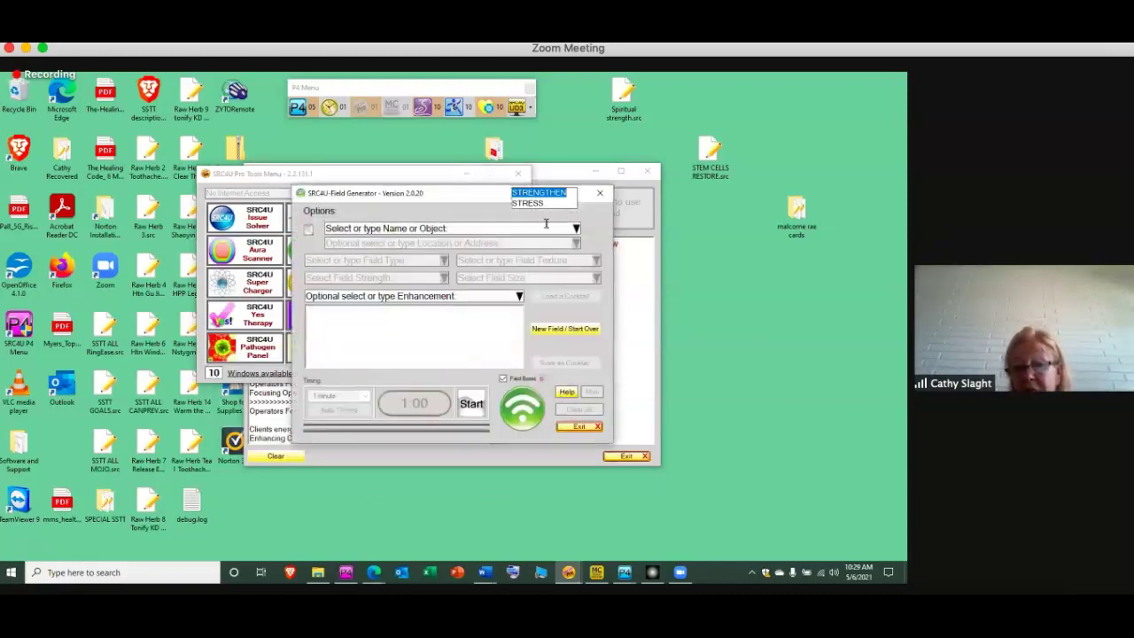
pyautogui.click(574, 228)
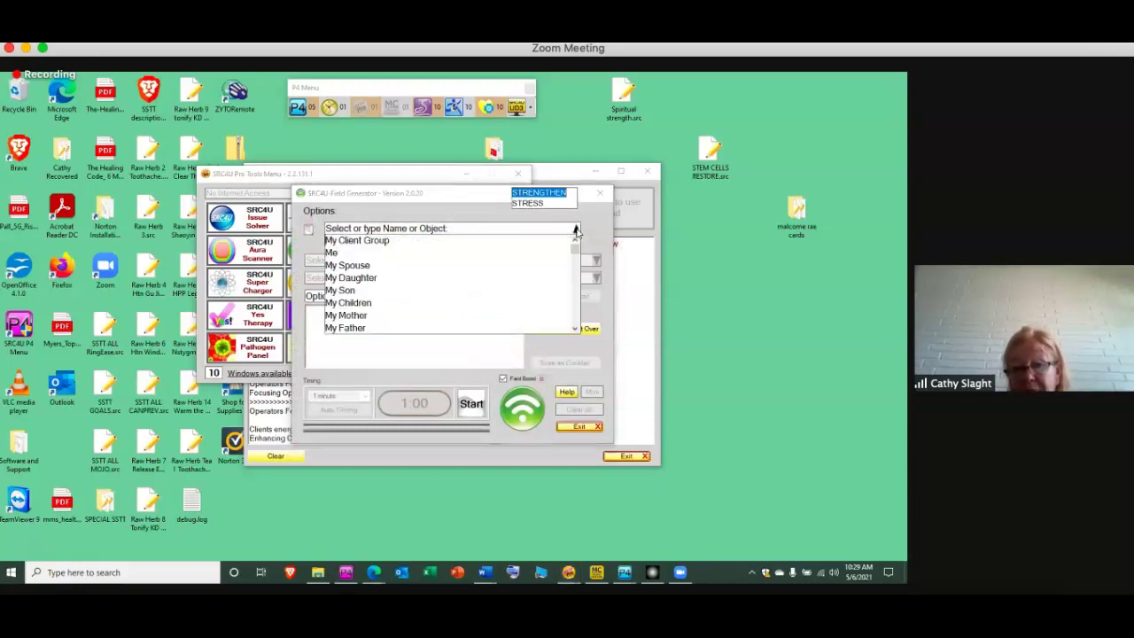
pyautogui.click(557, 239)
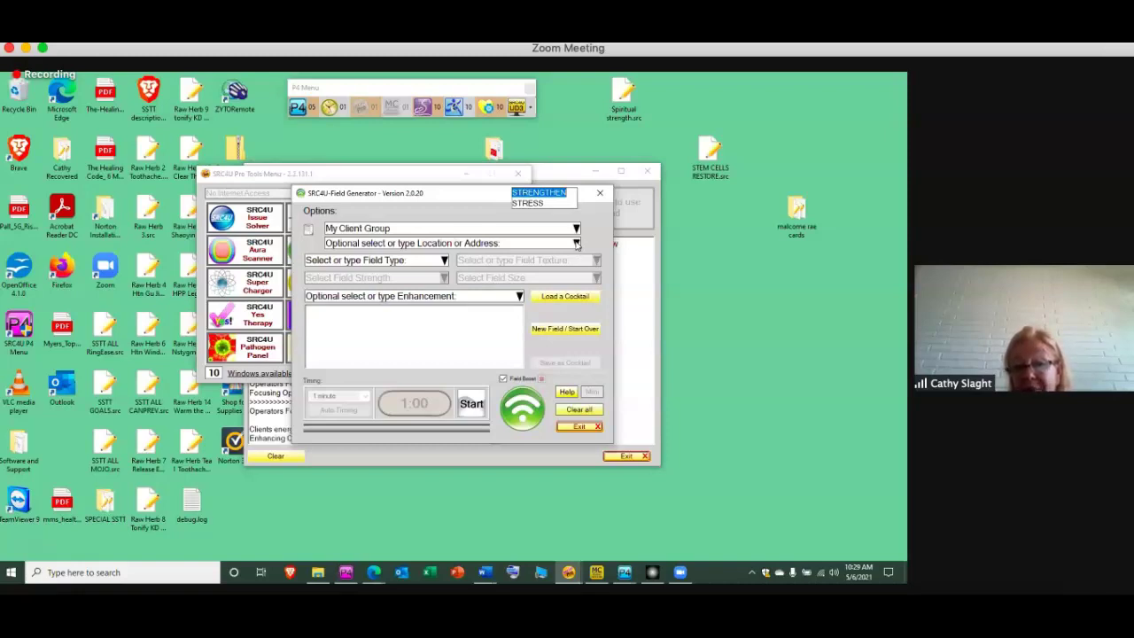
pyautogui.click(576, 244)
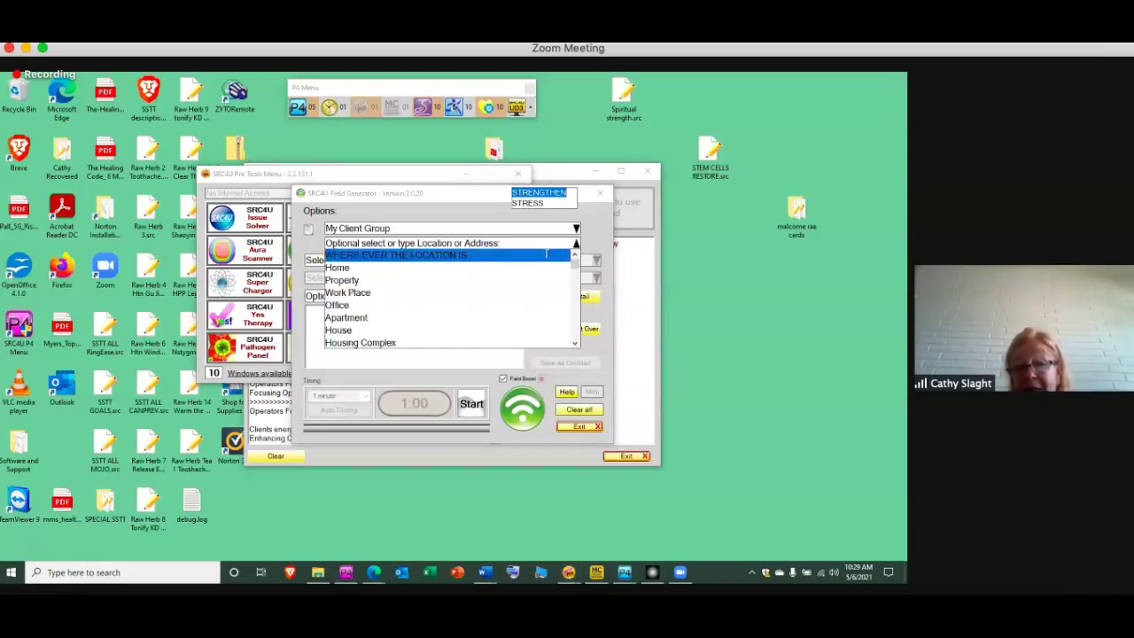
pyautogui.click(547, 254)
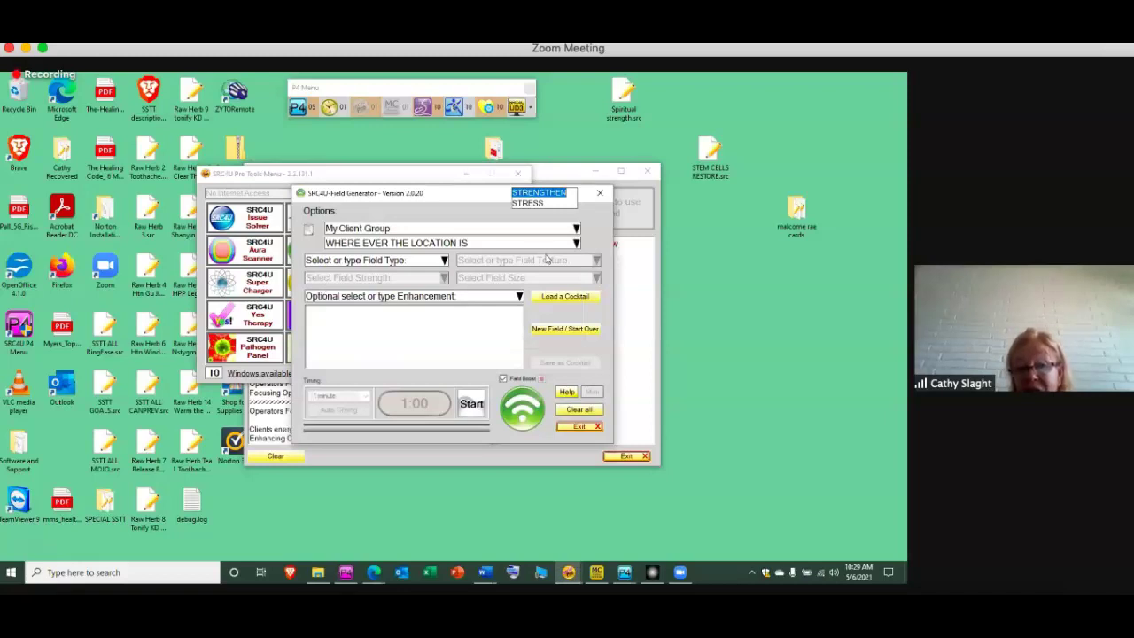
# Set the field type to Love
pyautogui.click(444, 261)
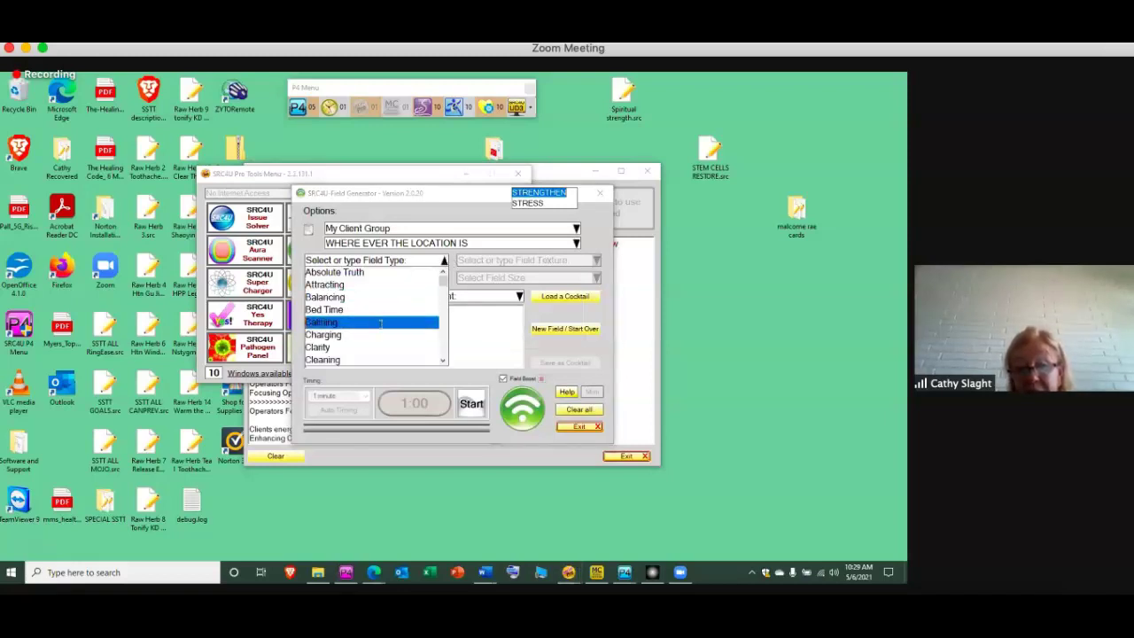
pyautogui.click(443, 362)
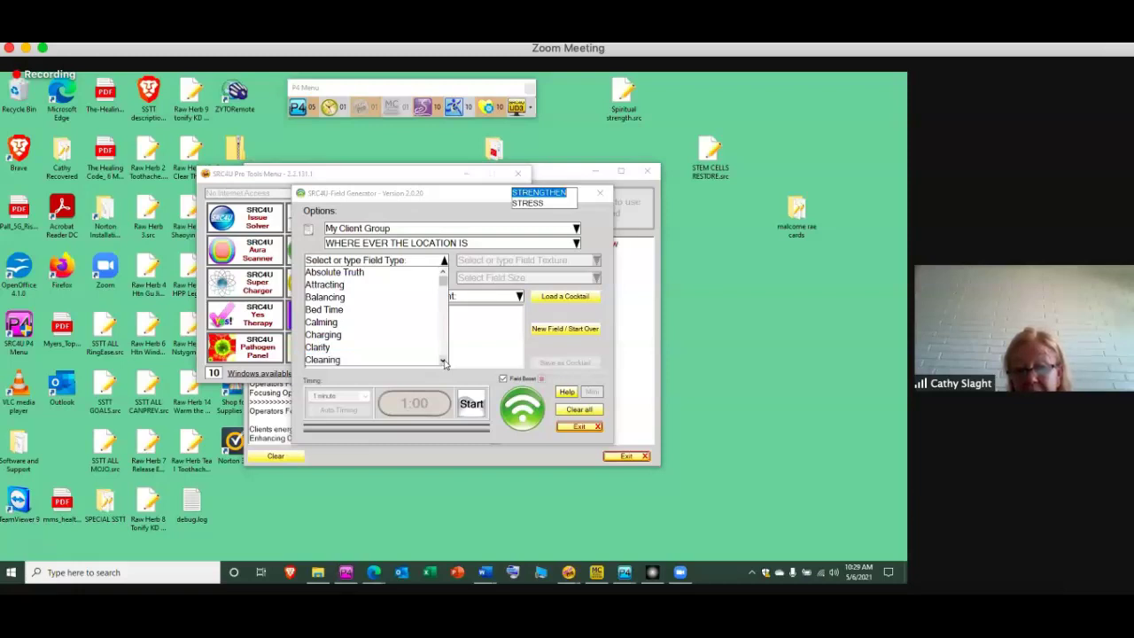
pyautogui.scroll(-3, 443, 362)
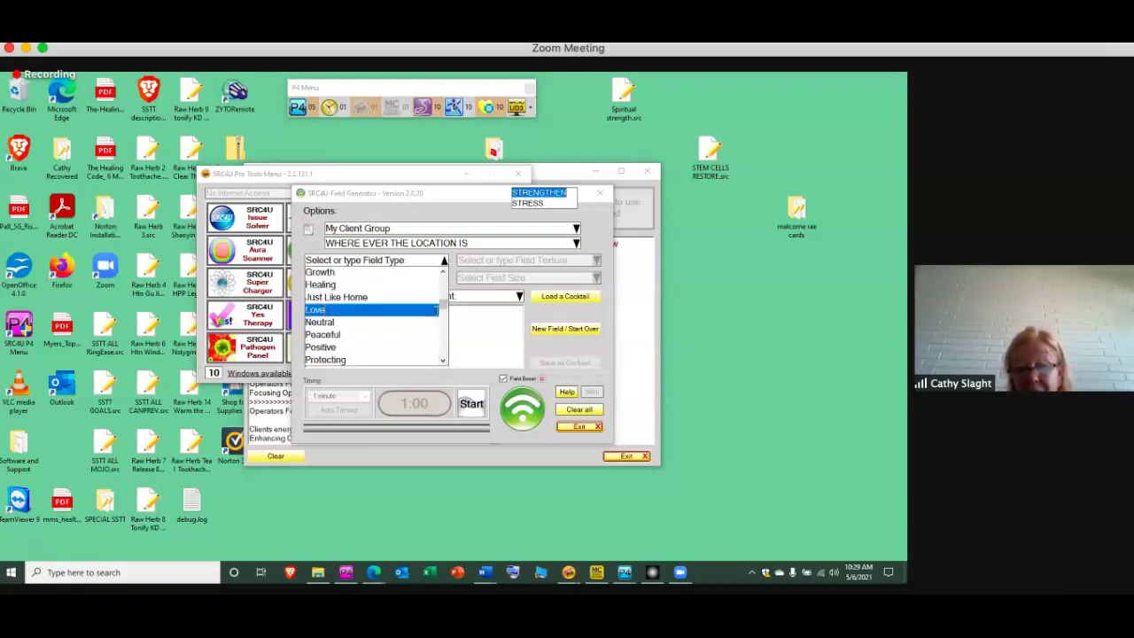
pyautogui.click(326, 310)
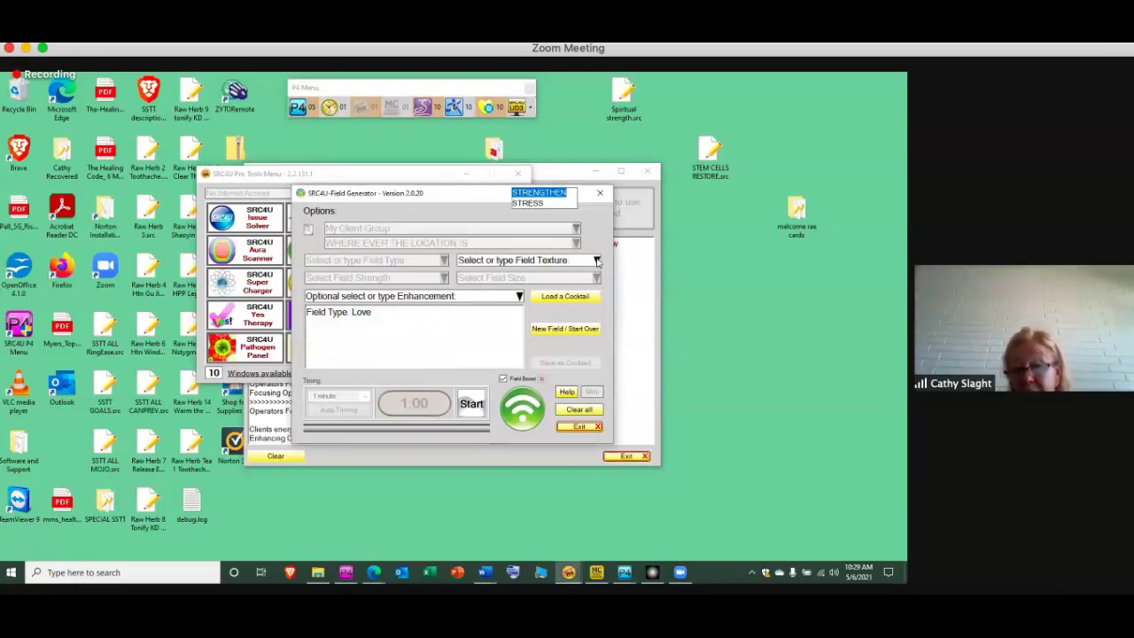
# Set the Love field's texture, strength and size each to Normal
pyautogui.click(597, 262)
pyautogui.click(536, 298)
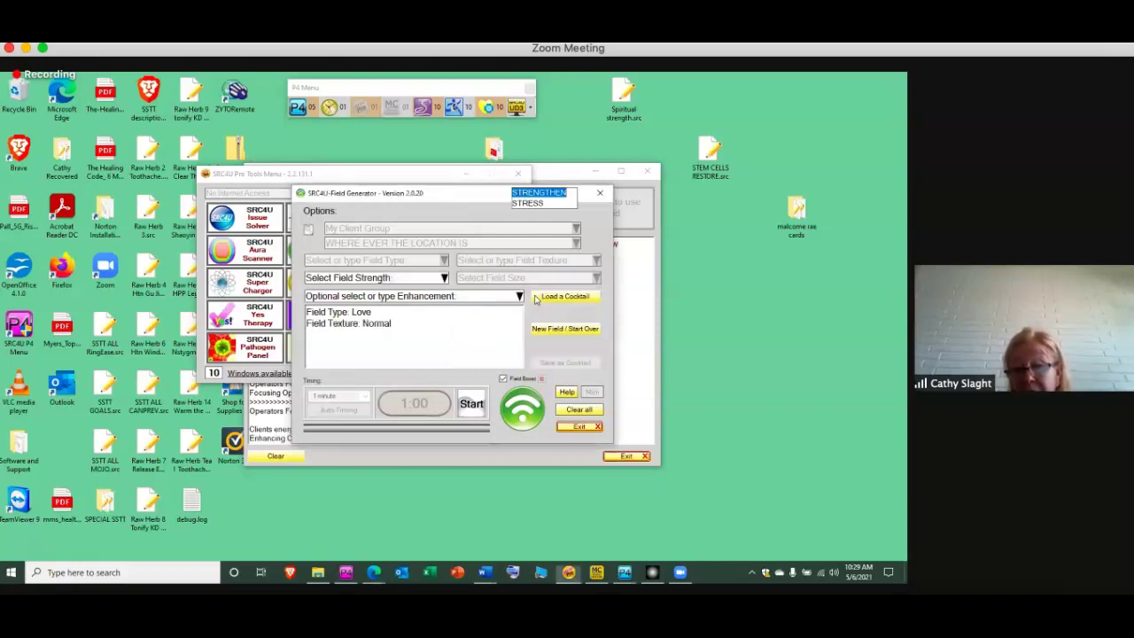
pyautogui.click(444, 278)
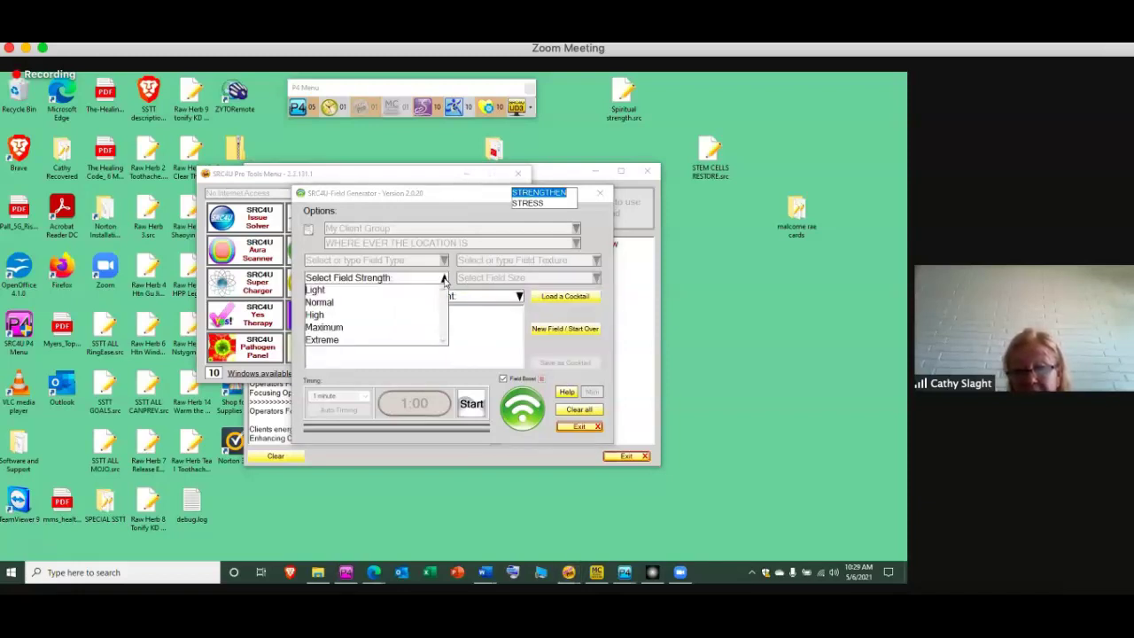
pyautogui.click(399, 303)
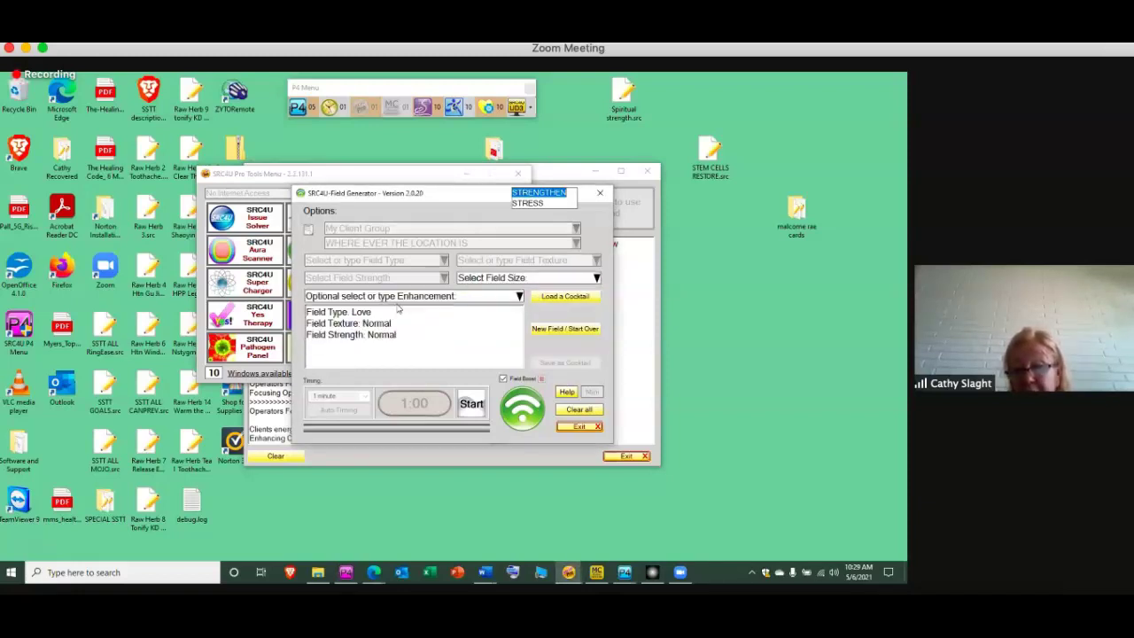
pyautogui.click(596, 278)
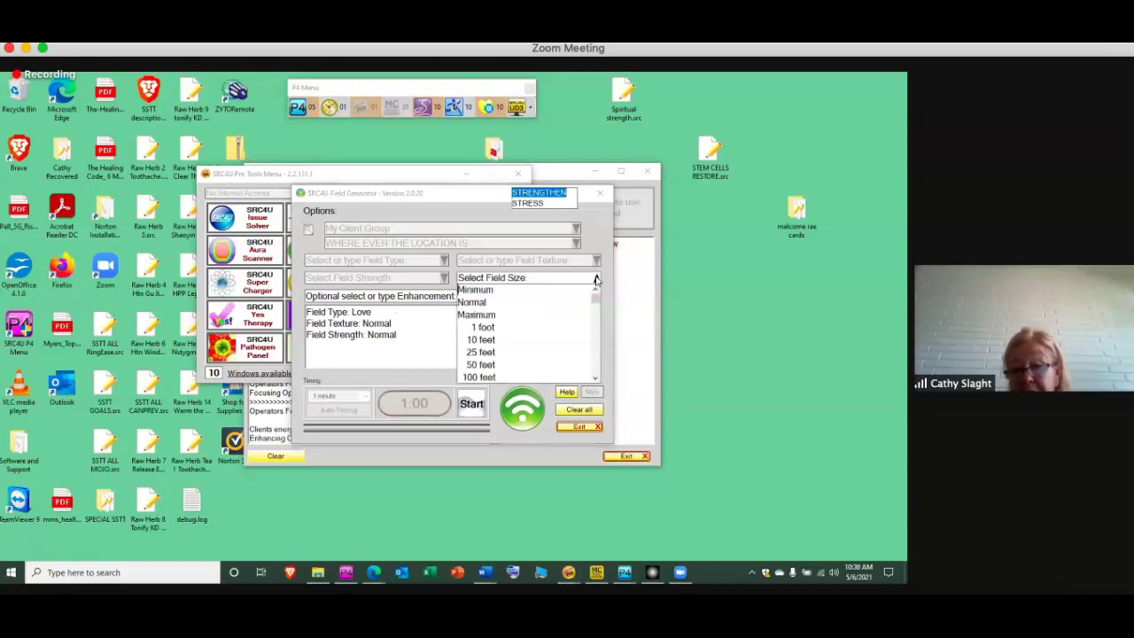
pyautogui.click(557, 303)
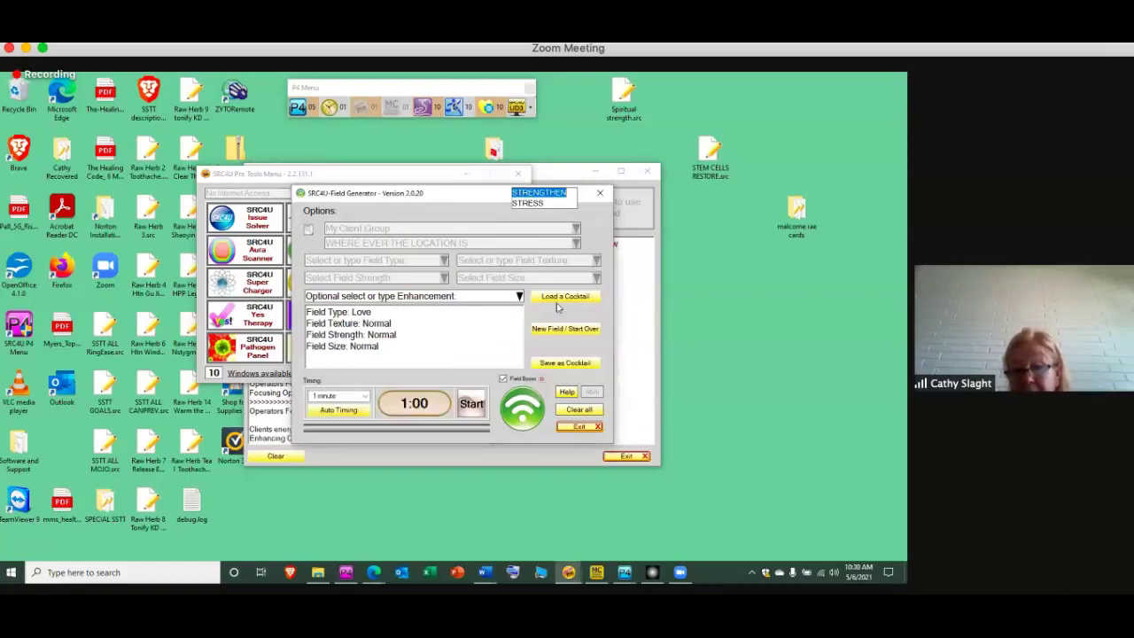
# Load alignment with Higher Self.src and run the field generator for 20 minutes
pyautogui.click(554, 298)
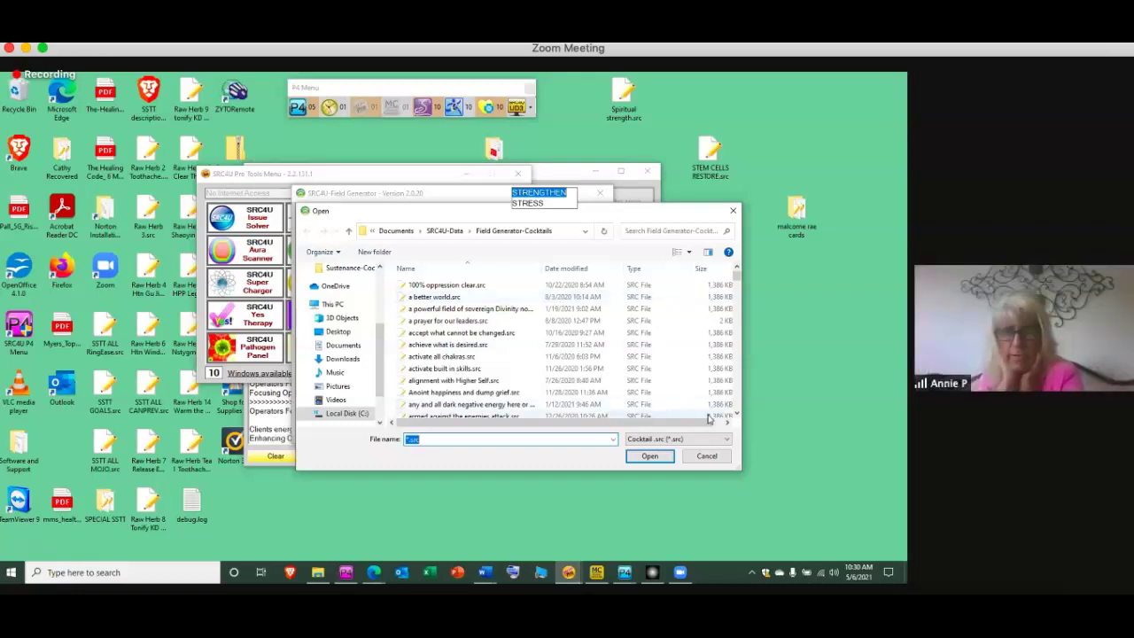
pyautogui.click(538, 382)
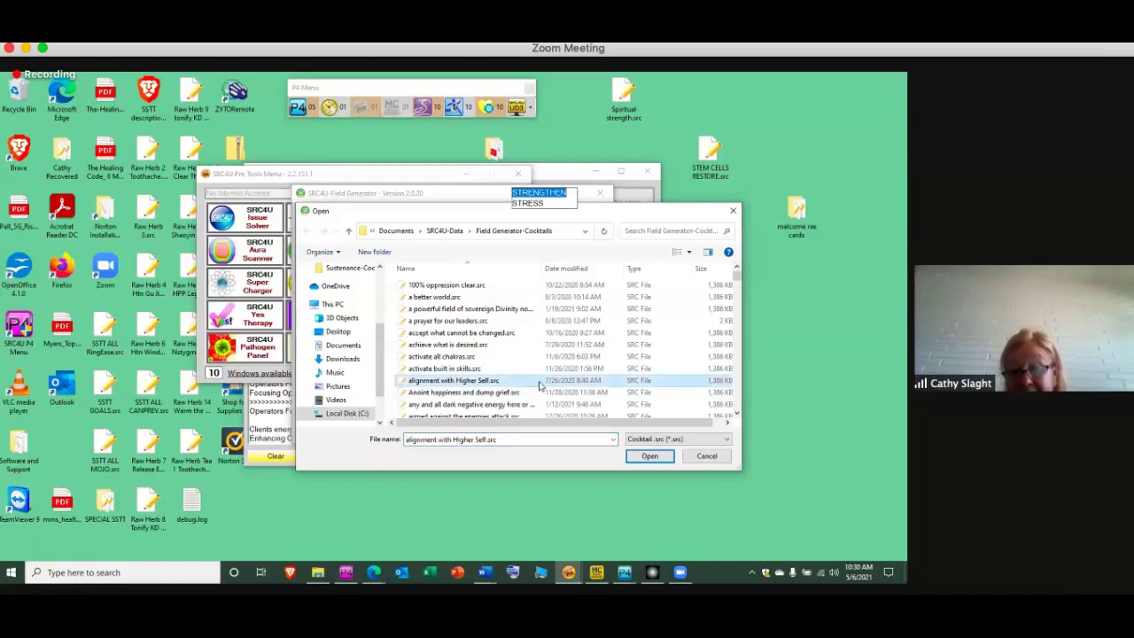
pyautogui.click(651, 457)
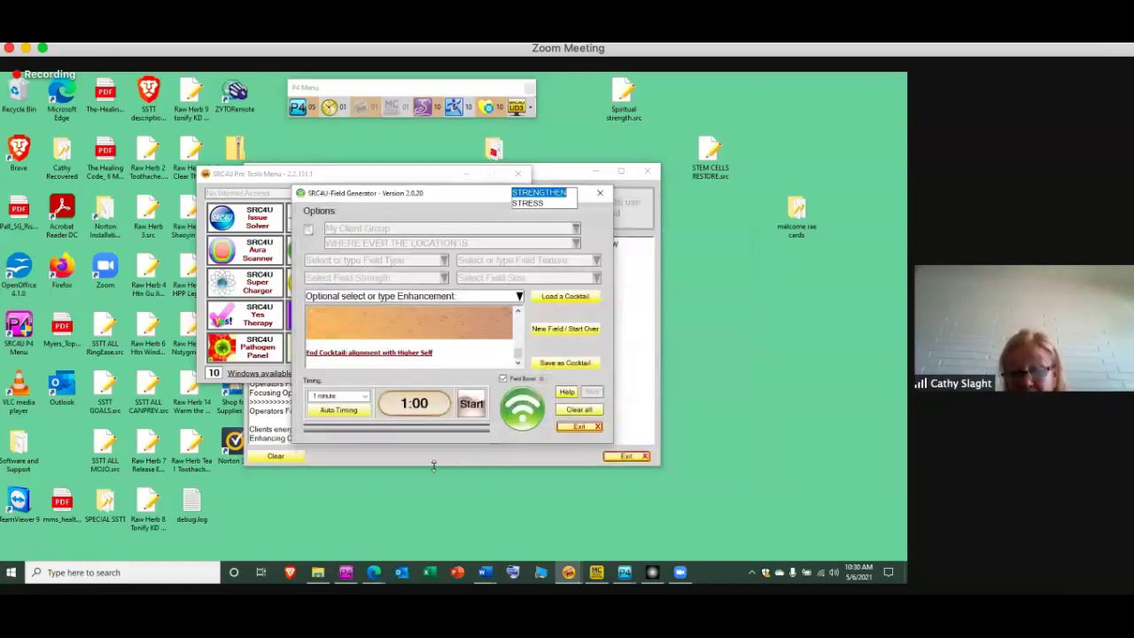
pyautogui.click(339, 410)
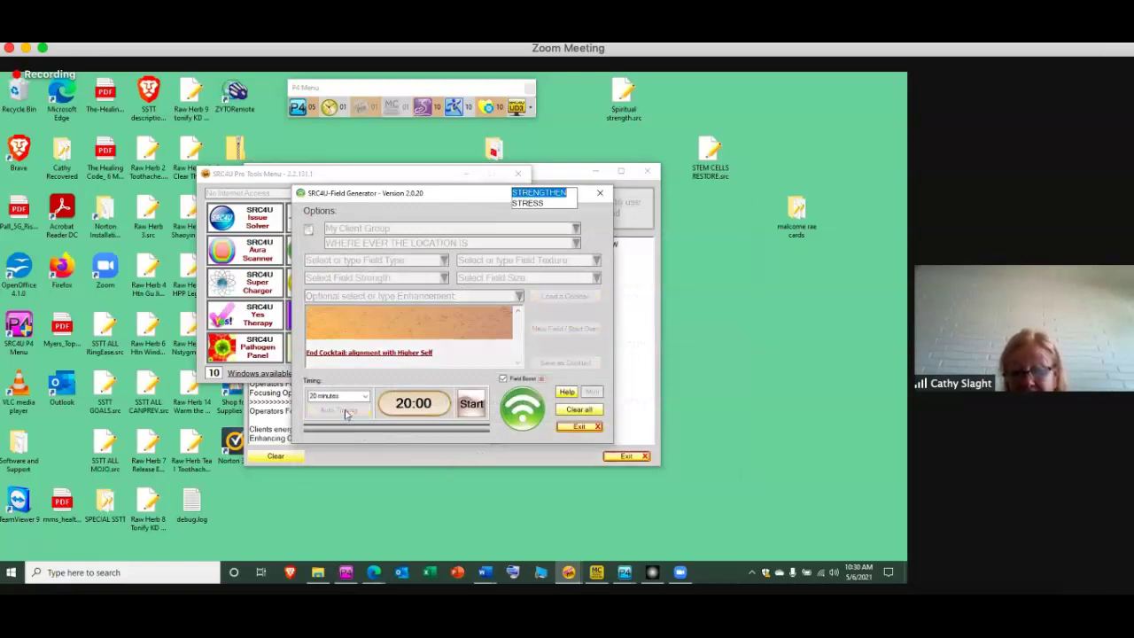
pyautogui.click(472, 404)
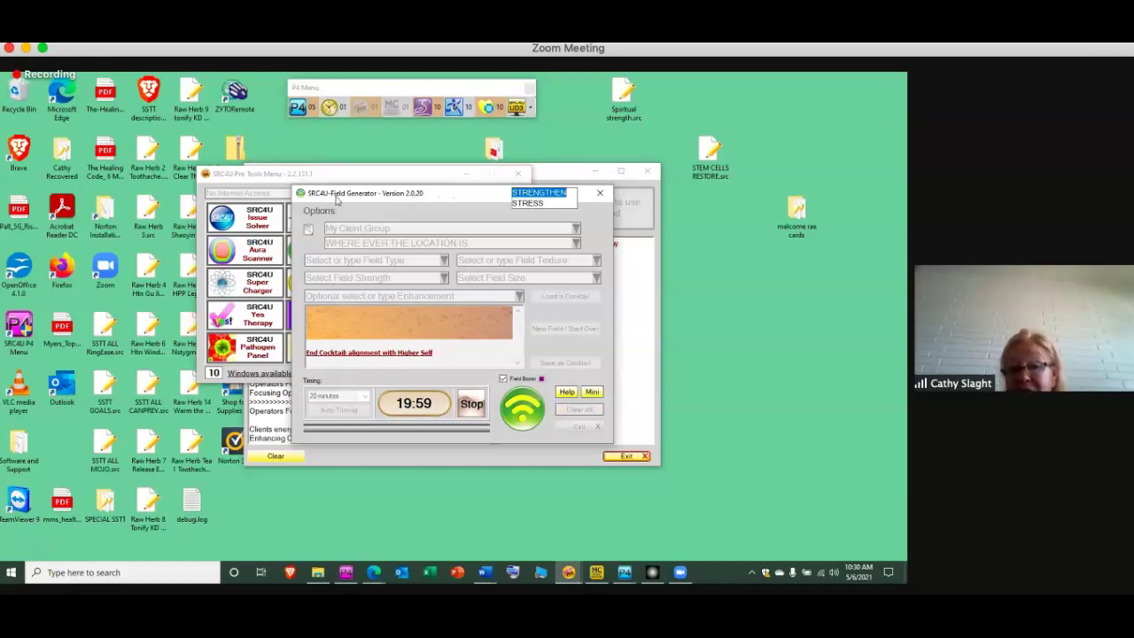
# Minimize the Pro Tools Menu, close the Pro Tool Selector, and show SRC4U window previews
pyautogui.moveTo(337, 200); pyautogui.dragTo(230, 200)
pyautogui.click(552, 186)
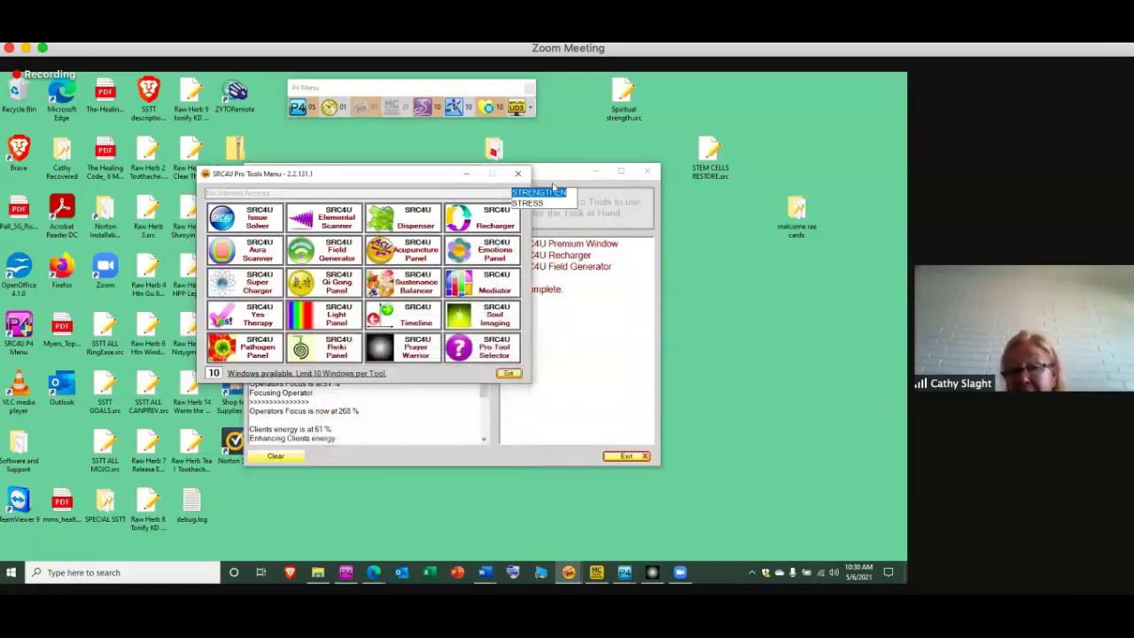
pyautogui.click(467, 176)
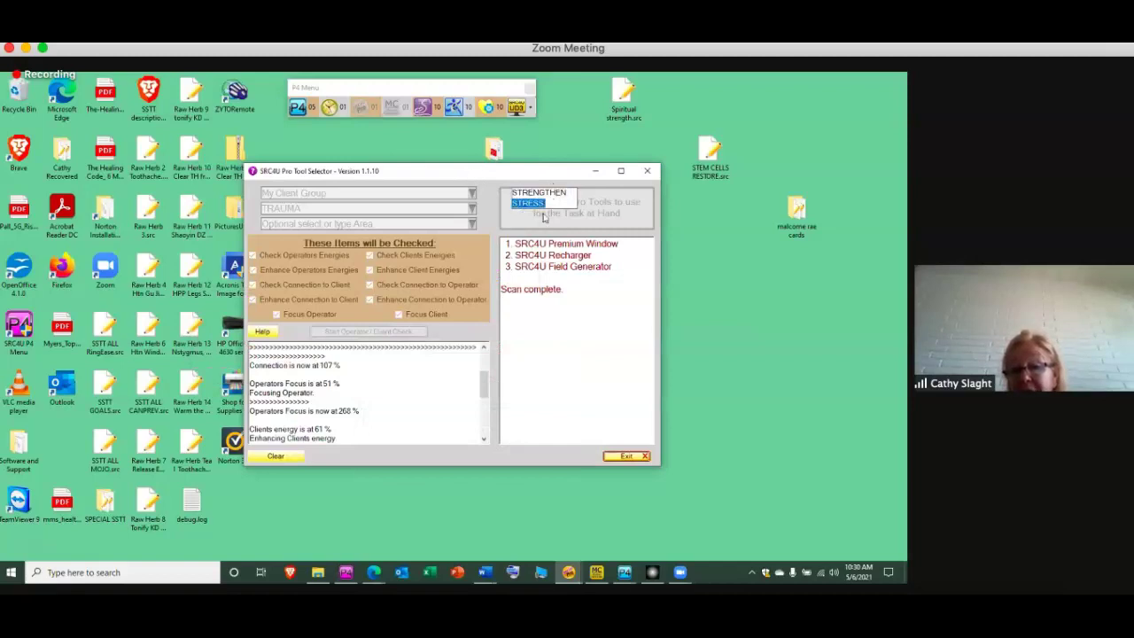
pyautogui.click(650, 174)
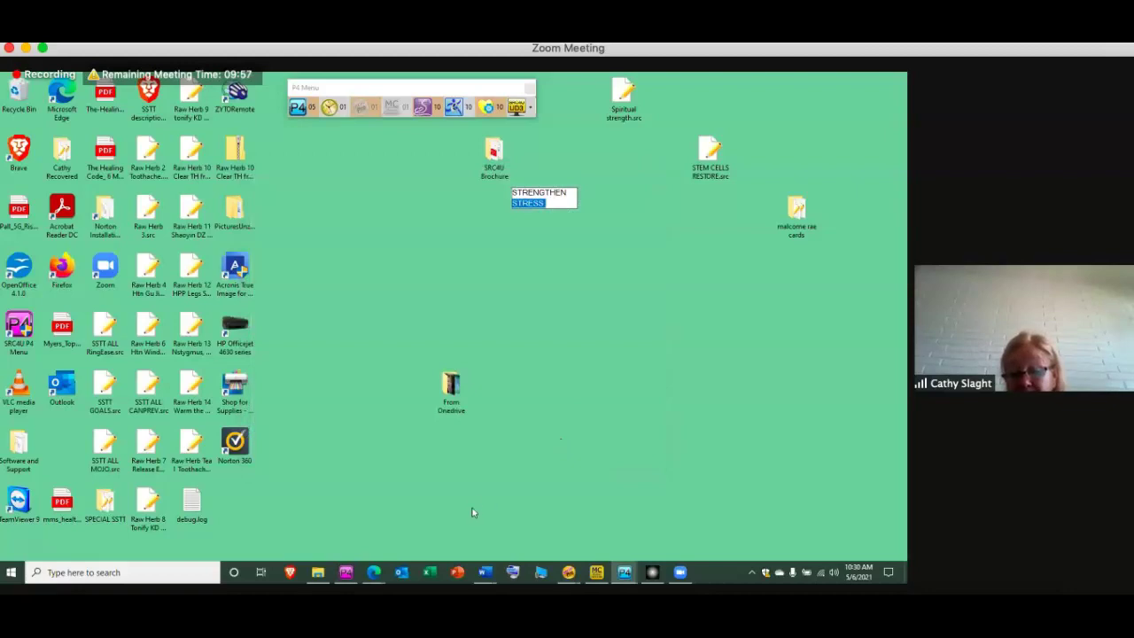
pyautogui.click(625, 573)
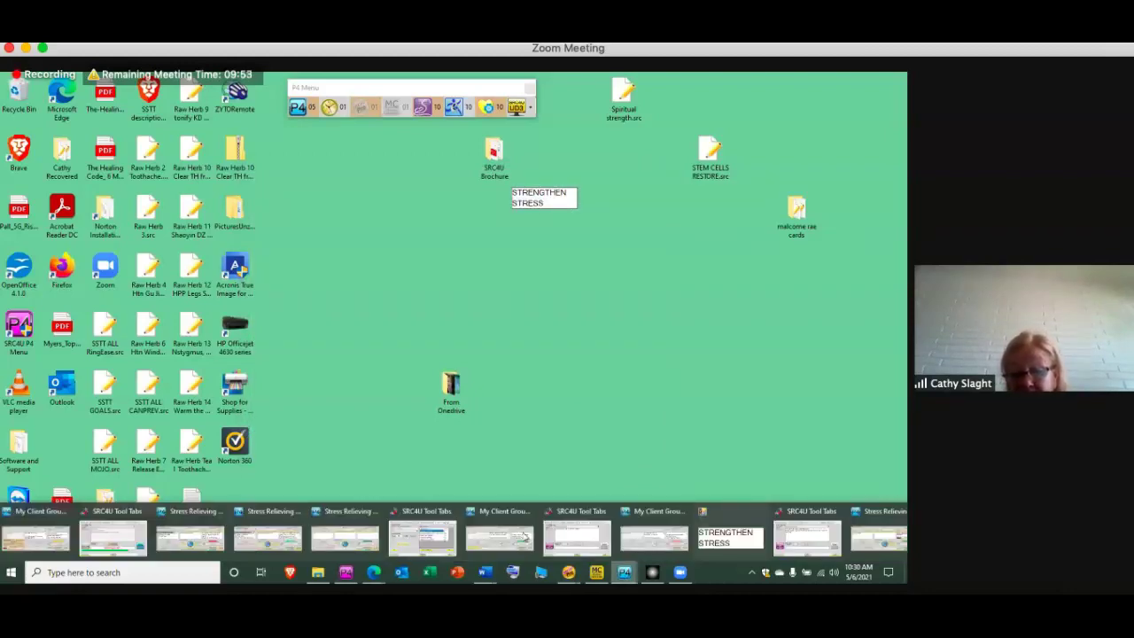
# Restore the San Jiao Lower Region session, review its Macro Timing, and open the Shen Tool tab
pyautogui.click(37, 531)
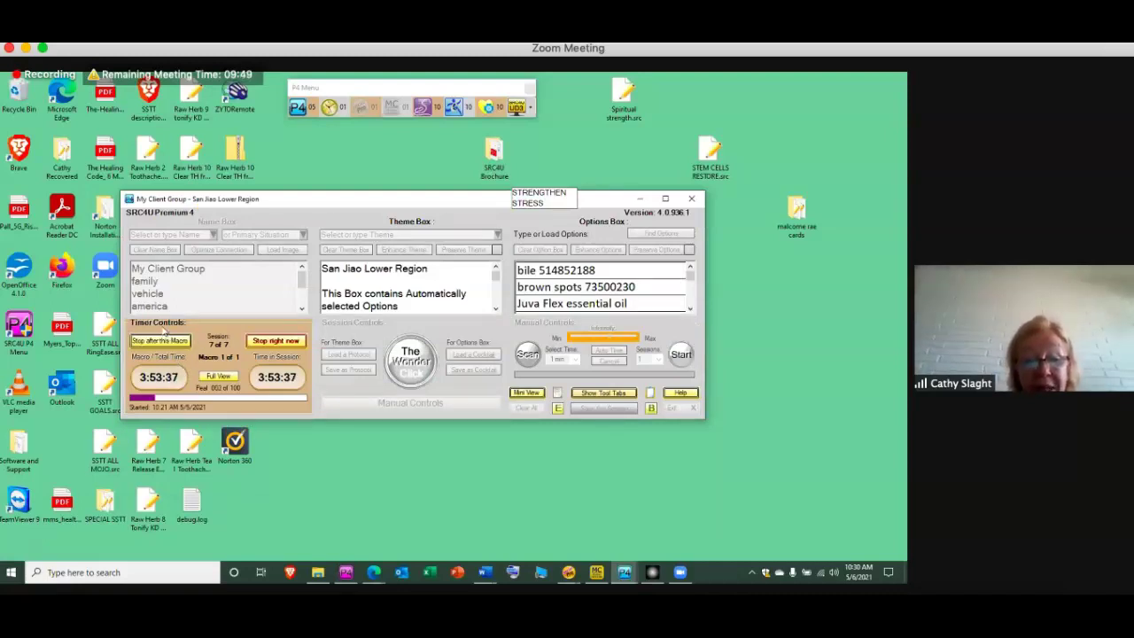
pyautogui.click(161, 323)
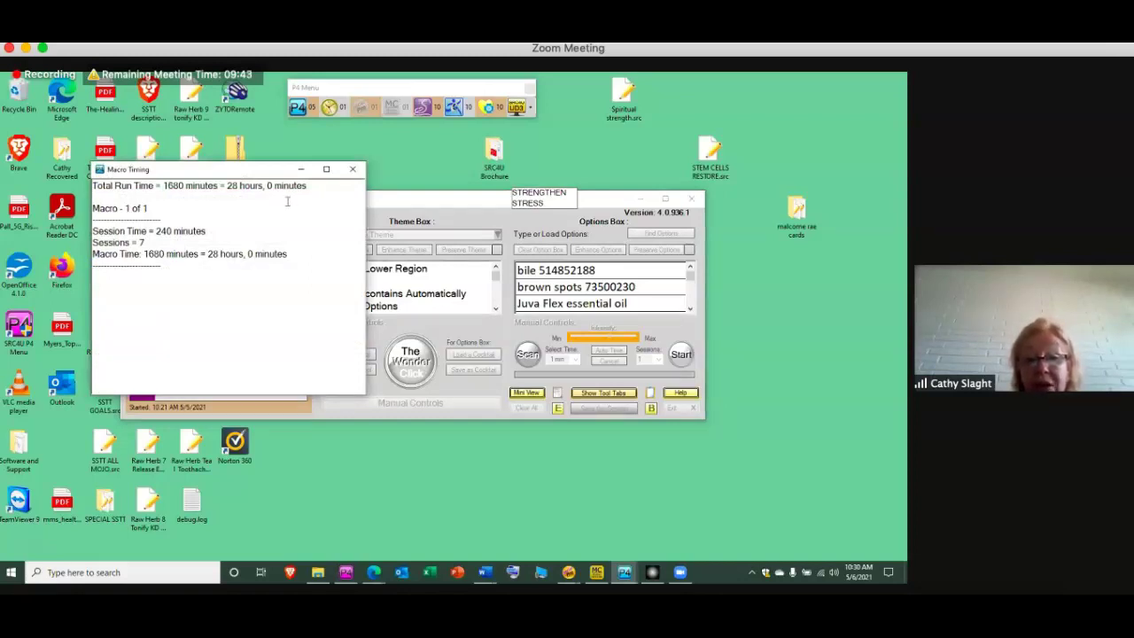
pyautogui.click(300, 169)
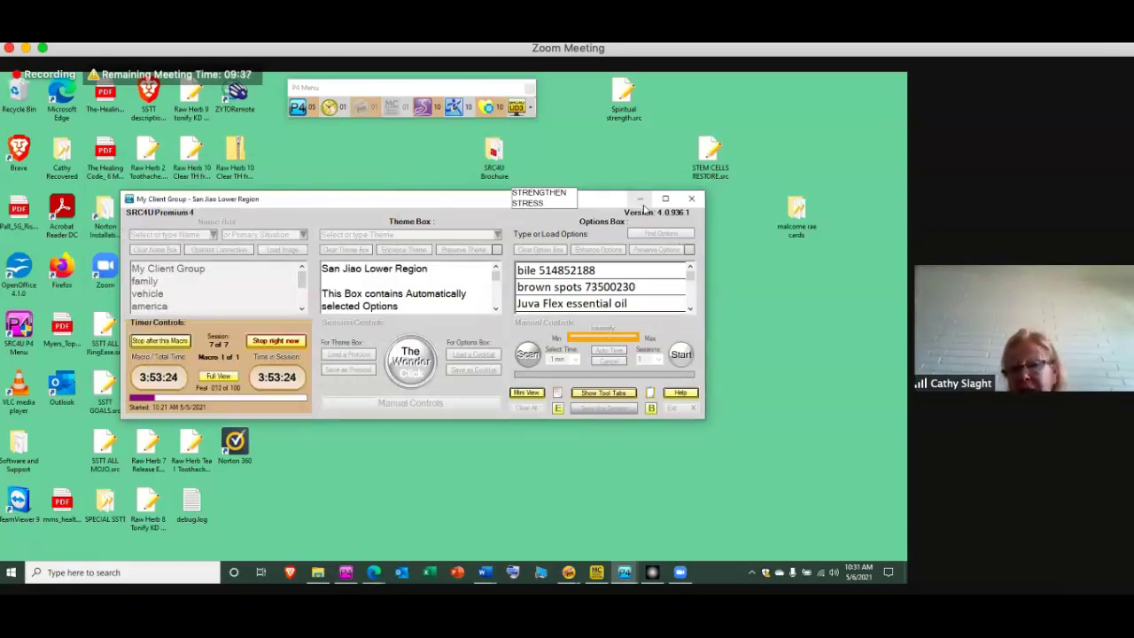
pyautogui.click(589, 393)
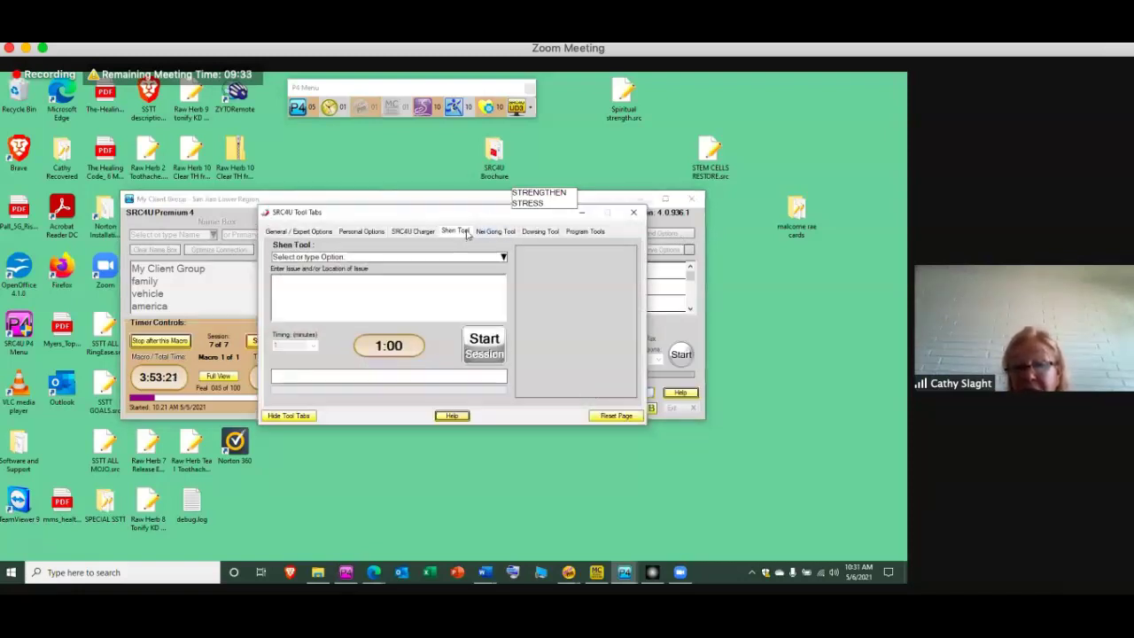
# Start a 1440-minute Shen Tool session with Intuitive Discernment as the issue
pyautogui.click(504, 258)
pyautogui.click(444, 269)
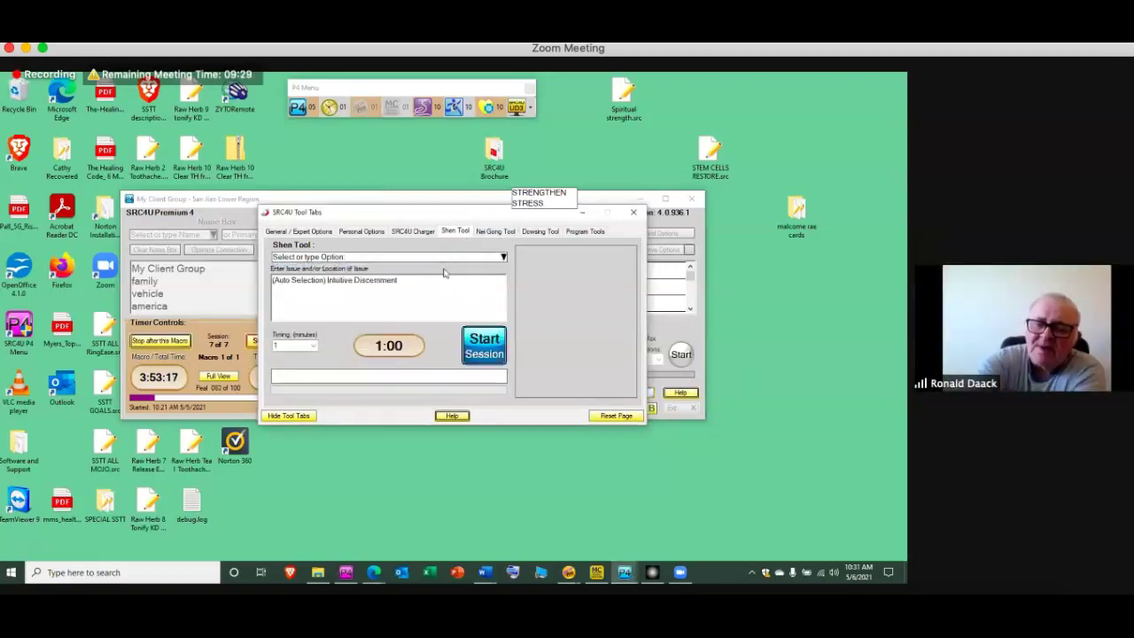
pyautogui.click(312, 346)
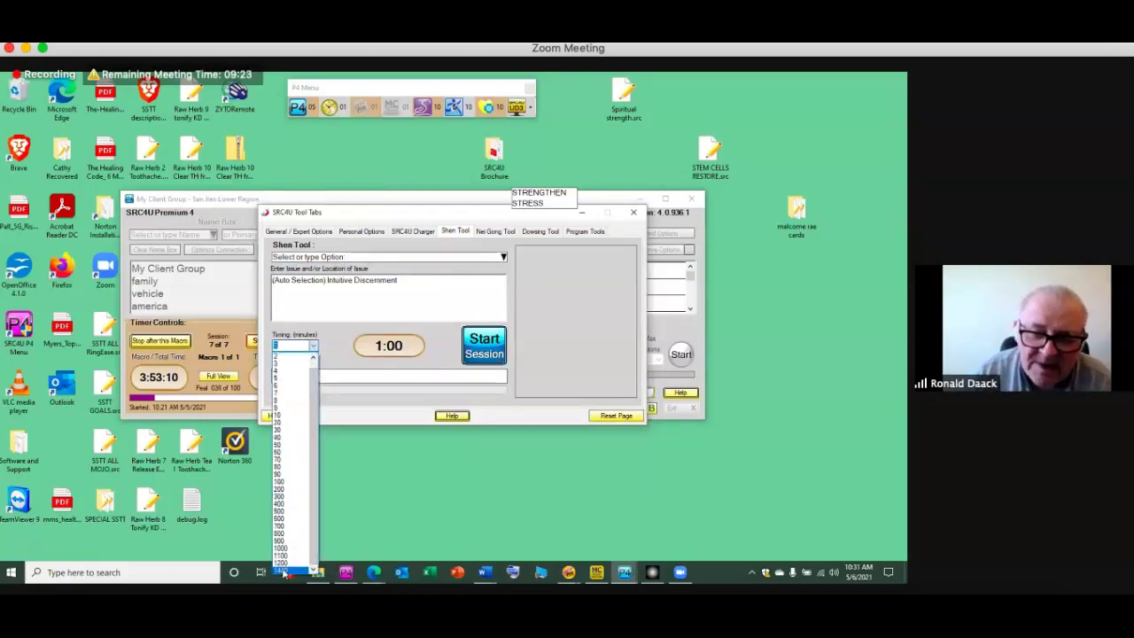
pyautogui.click(282, 570)
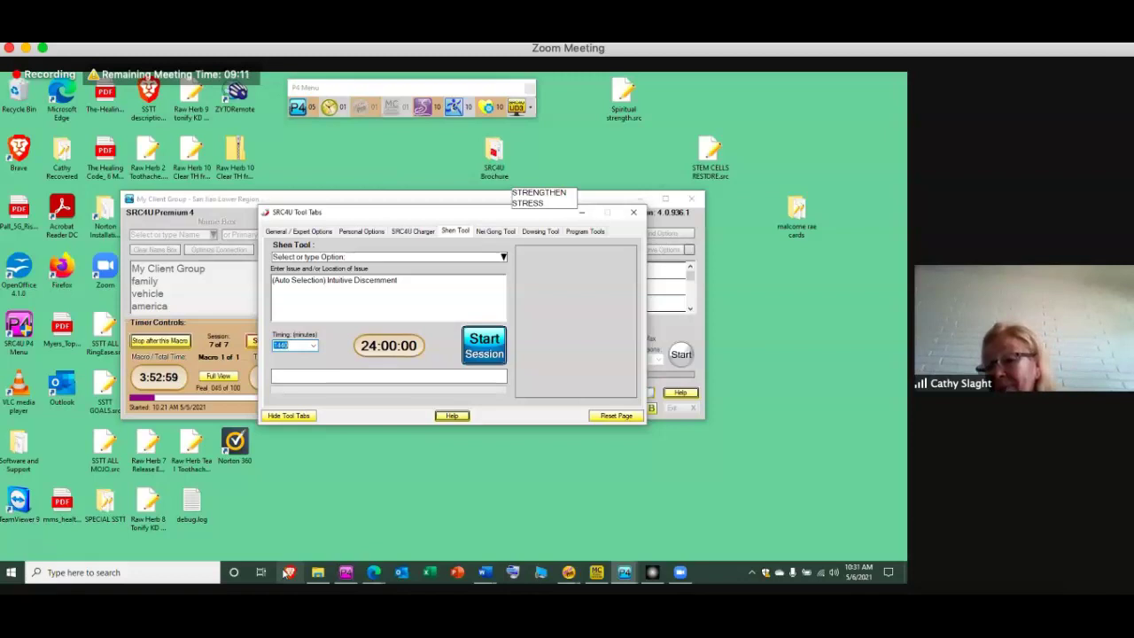
pyautogui.click(485, 347)
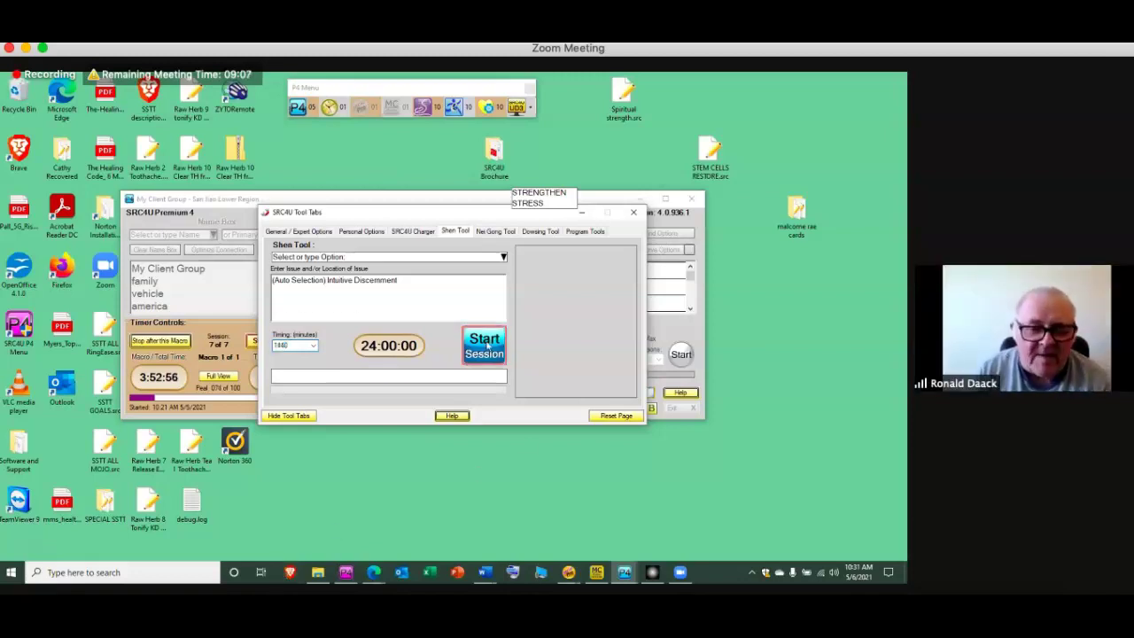
# Start a 1440-minute Nei Gong Tool session
pyautogui.click(493, 232)
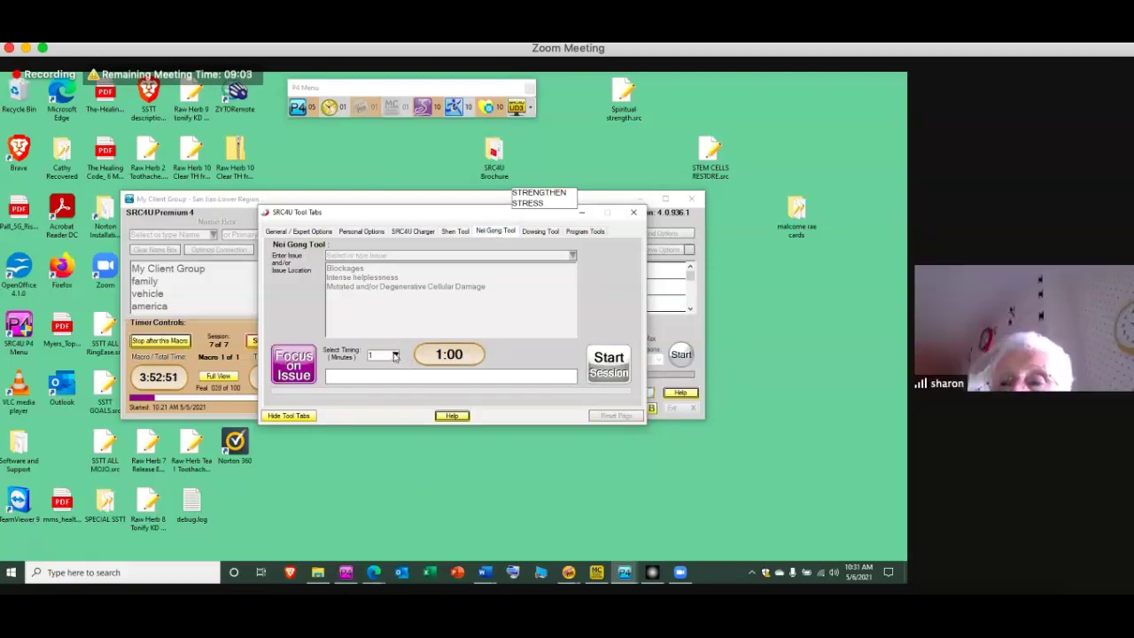
pyautogui.click(396, 355)
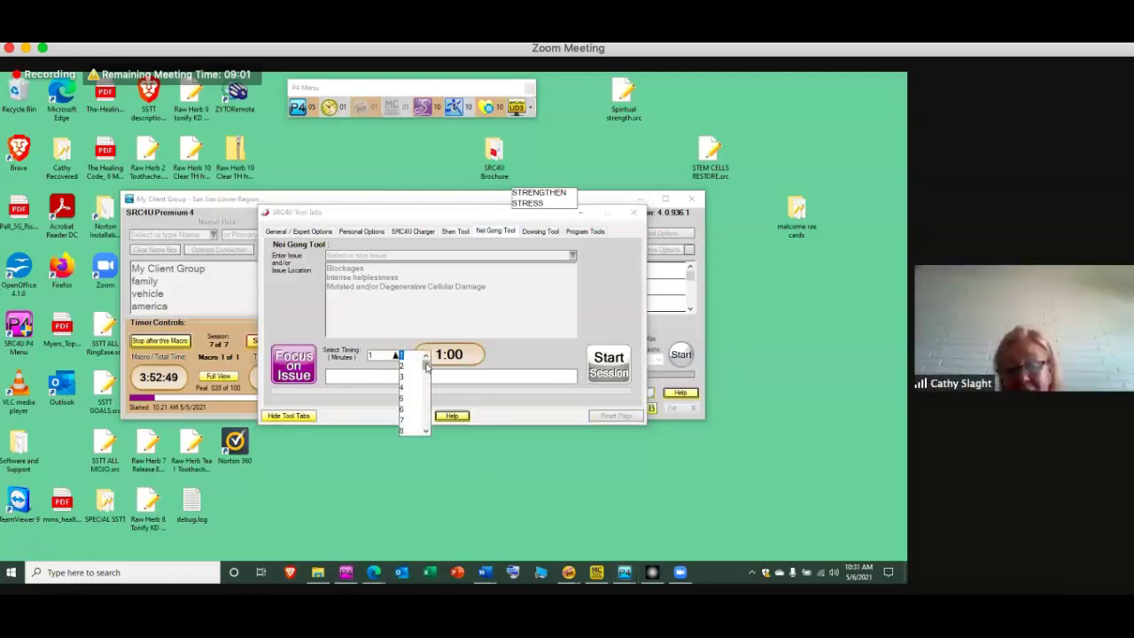
pyautogui.moveTo(428, 367); pyautogui.dragTo(423, 441)
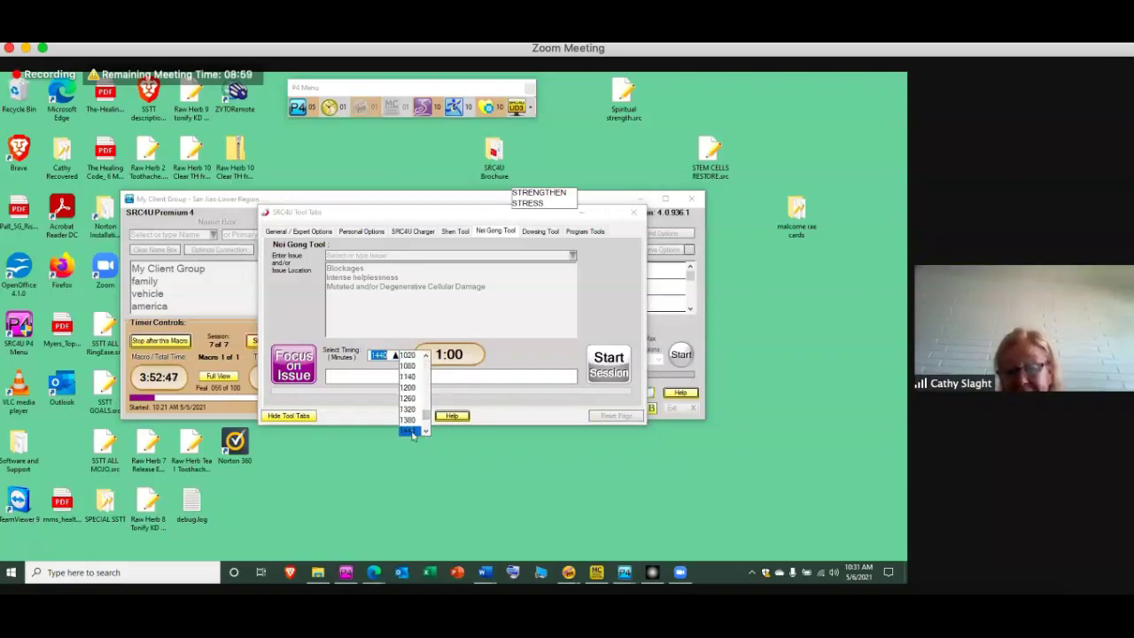
pyautogui.click(413, 430)
pyautogui.click(606, 366)
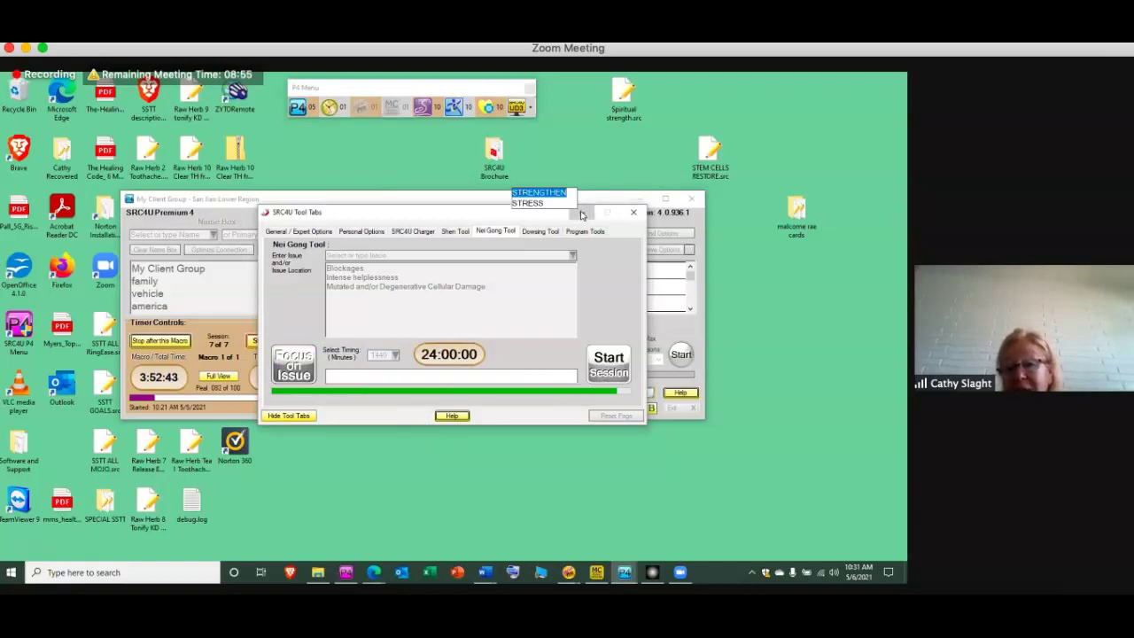
# Minimize the San Jiao Lower Region session and show the SRC4U window previews
pyautogui.click(639, 199)
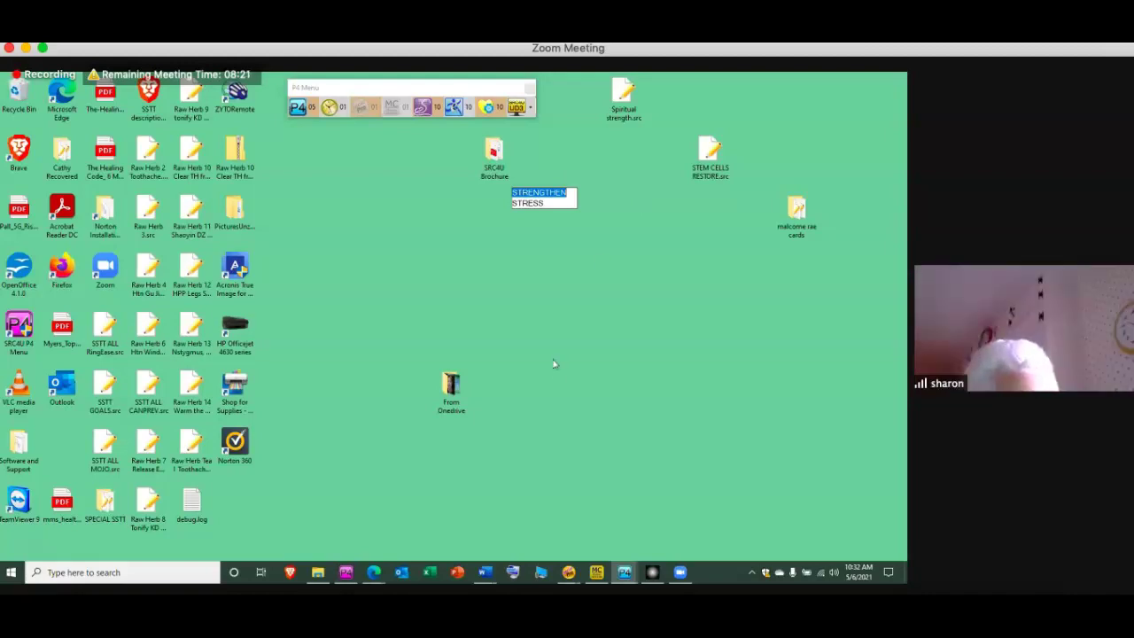
pyautogui.click(624, 574)
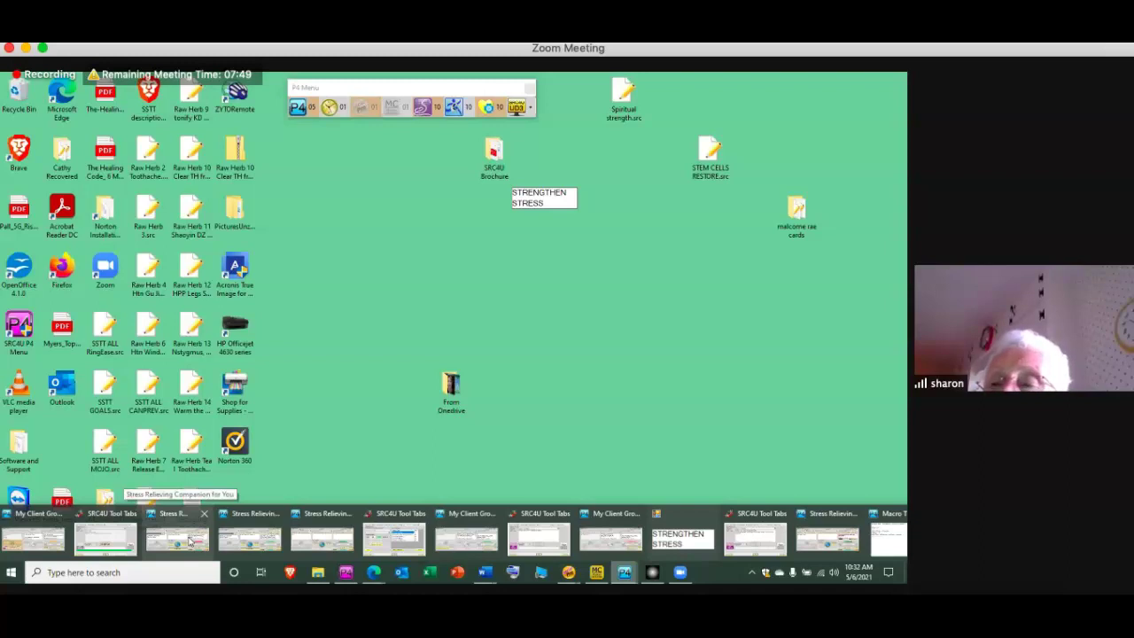
# Dismiss the session-complete message and exit the Stress Relieving Companion session
pyautogui.click(189, 541)
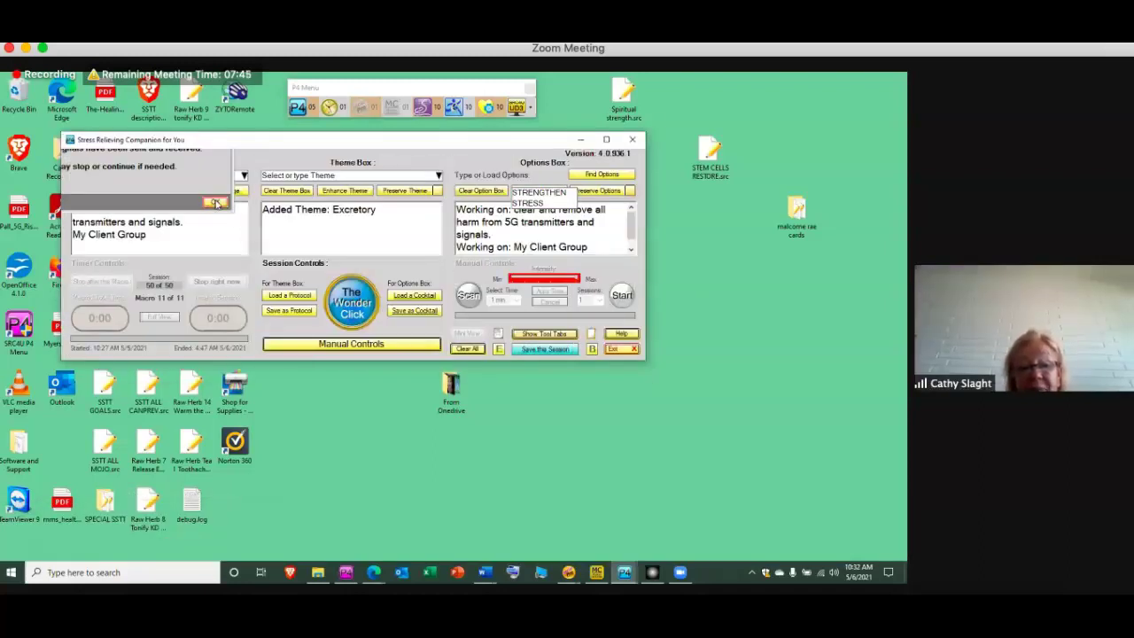
pyautogui.click(214, 202)
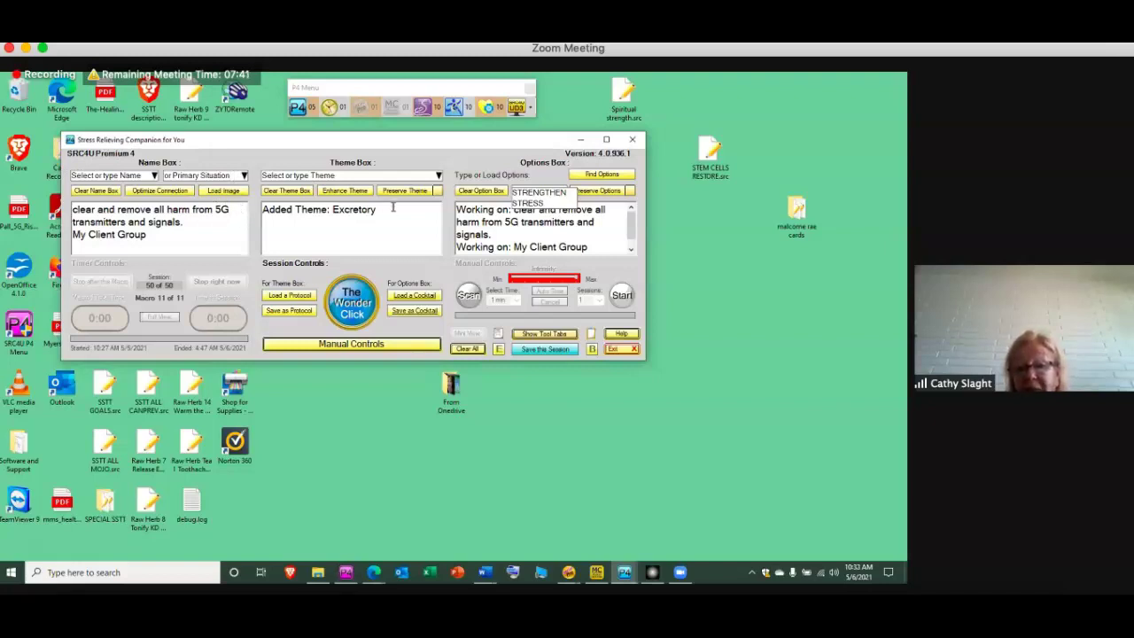
pyautogui.click(630, 252)
pyautogui.click(632, 141)
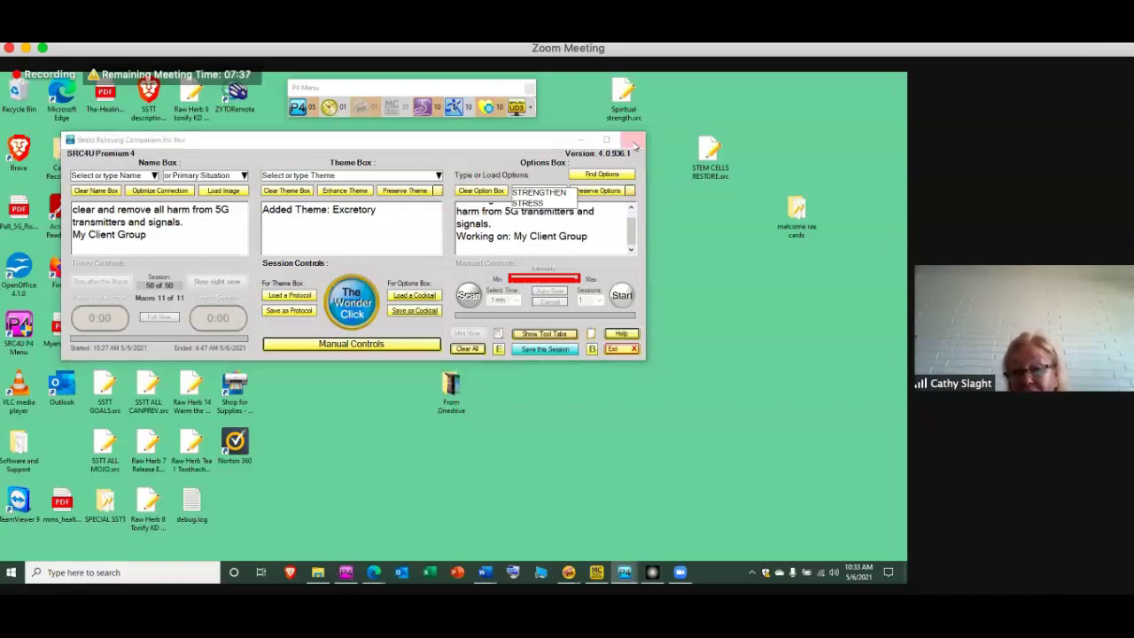
pyautogui.click(433, 353)
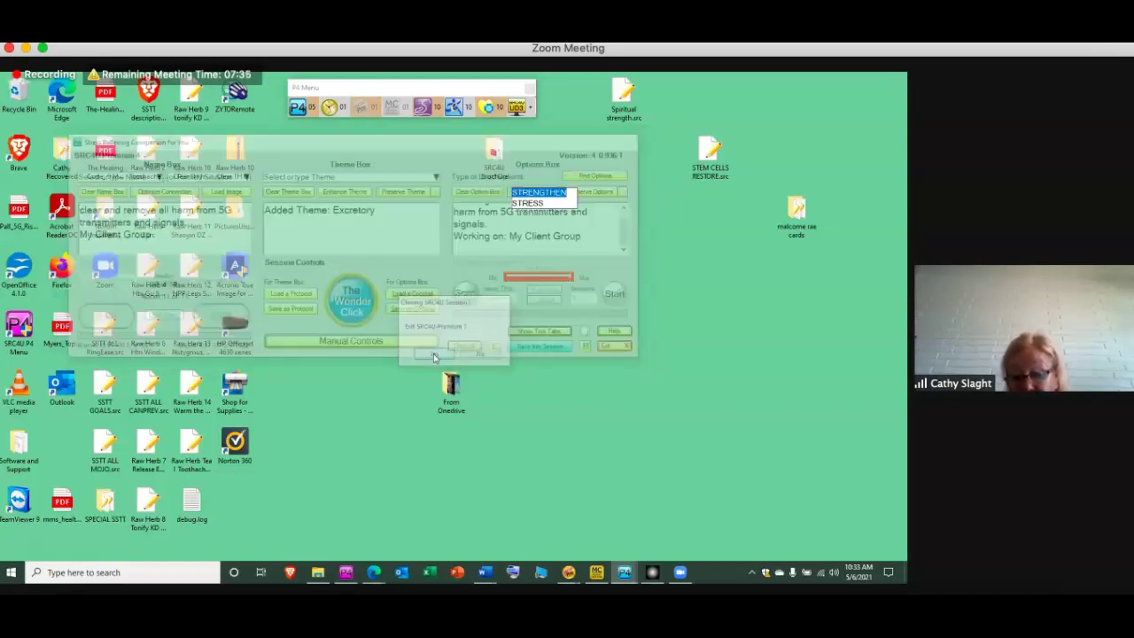
# Dismiss the finished Premium session's notice and exit SRC4U Premium
pyautogui.click(625, 573)
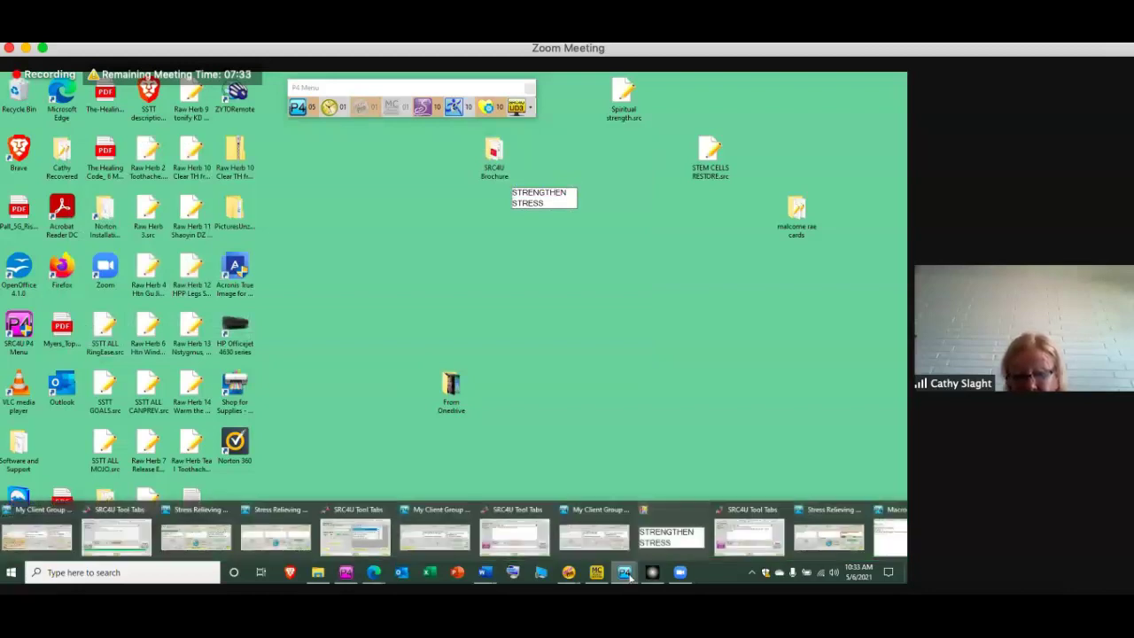
pyautogui.click(197, 537)
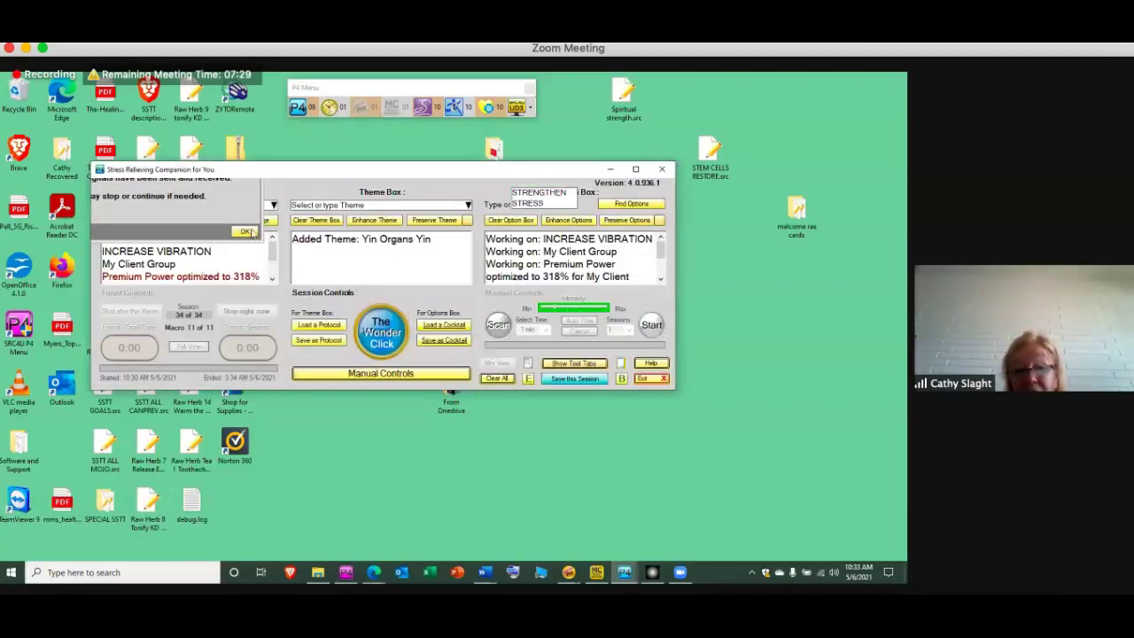
pyautogui.click(247, 233)
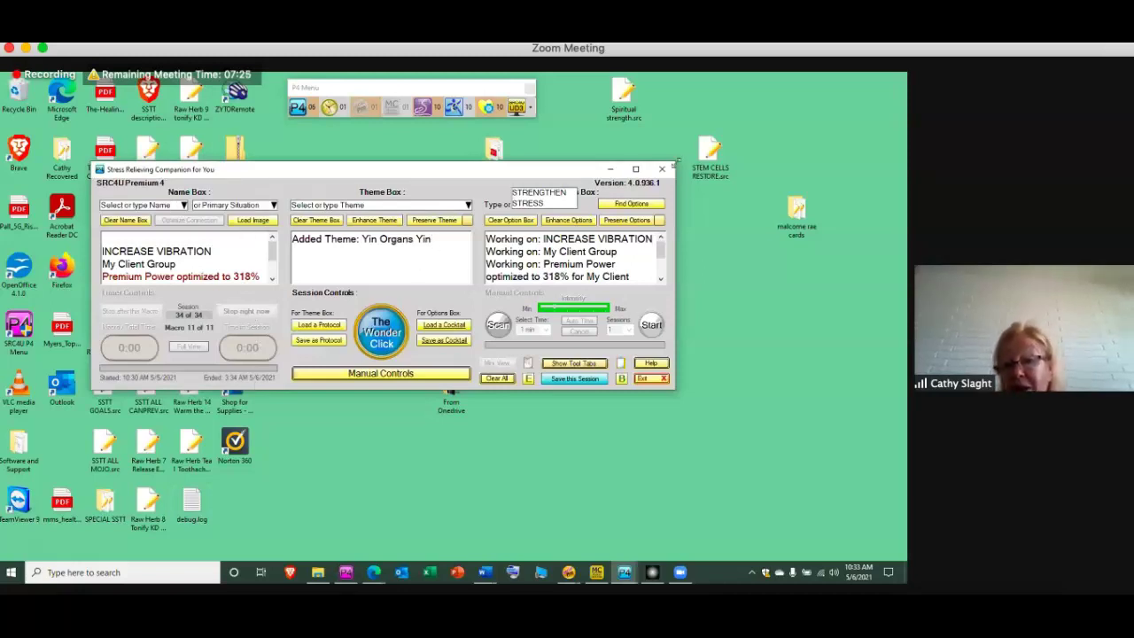
pyautogui.click(662, 168)
pyautogui.click(430, 357)
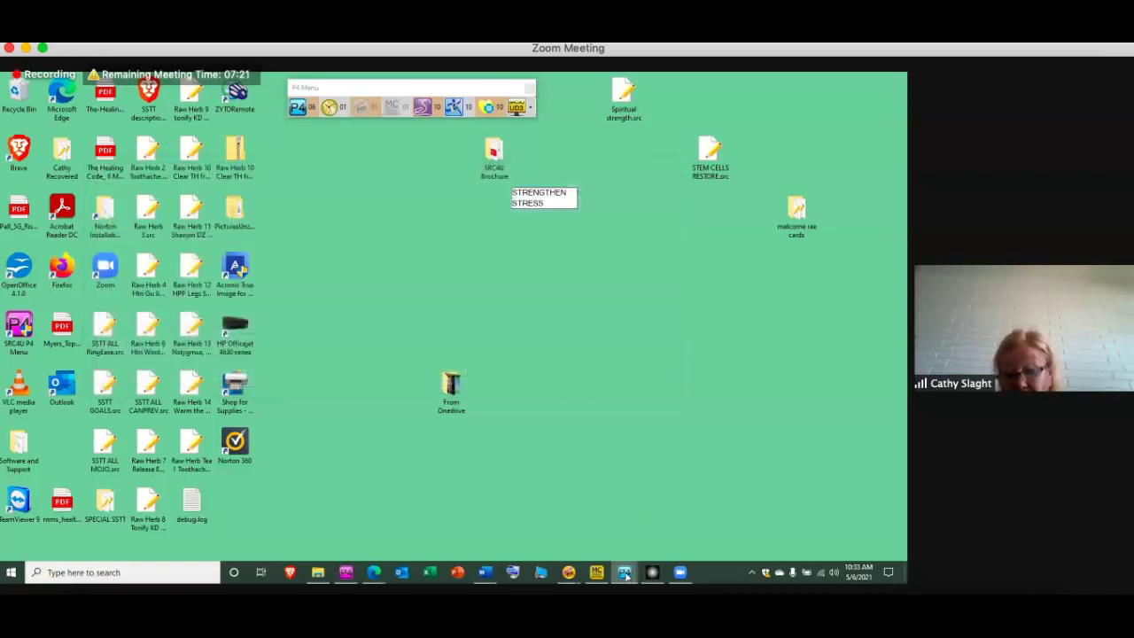
# Minimize the empty Stress Relieving Companion window
pyautogui.moveTo(627, 574)
pyautogui.click(213, 533)
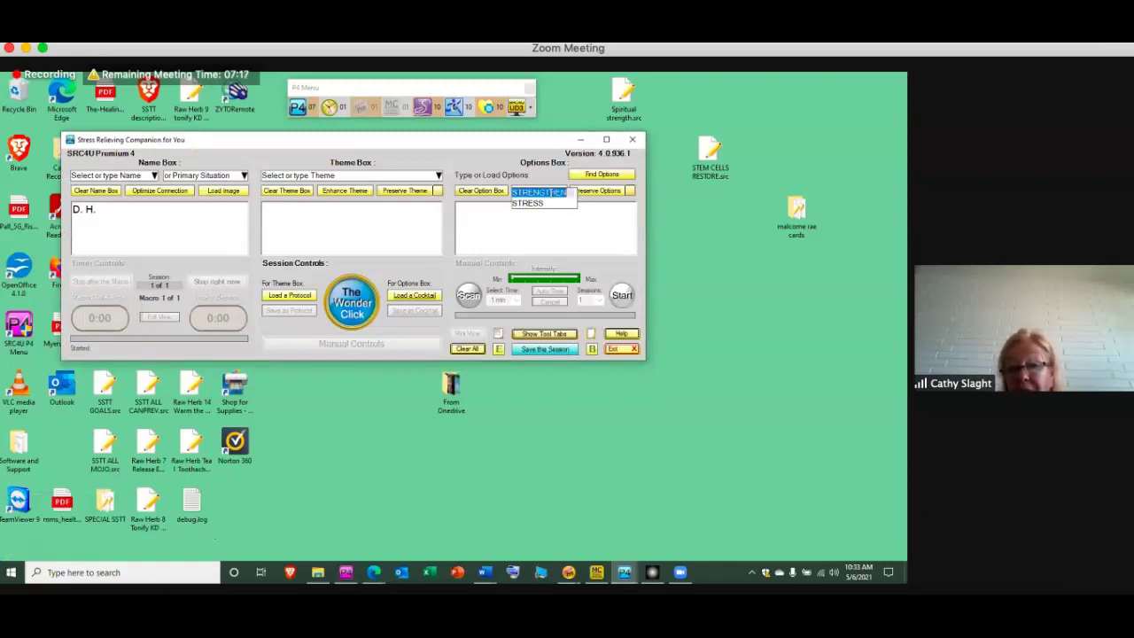
pyautogui.click(580, 143)
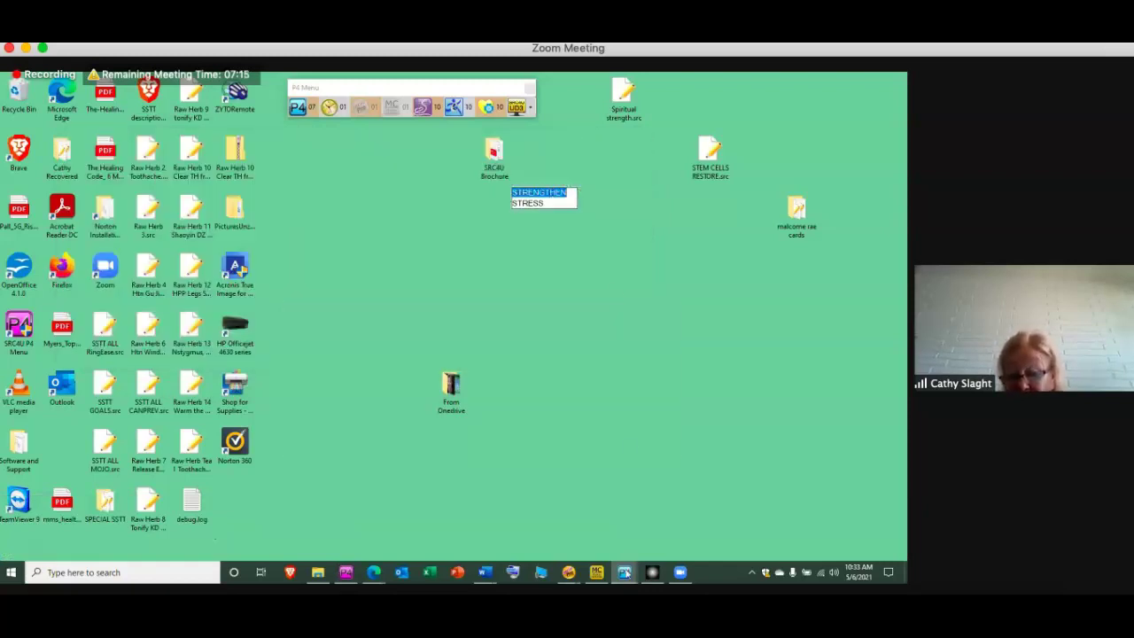
pyautogui.moveTo(625, 574)
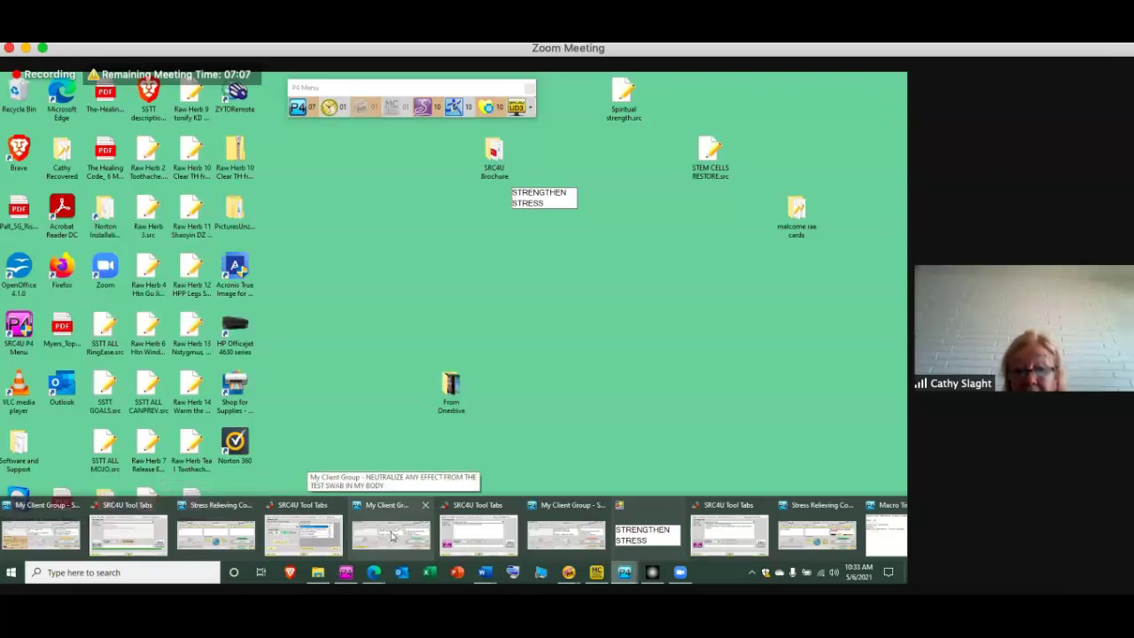
# Restore the My Client Group NEUTRALIZE session, scroll its options to Words to Ponder, then minimize it
pyautogui.click(393, 534)
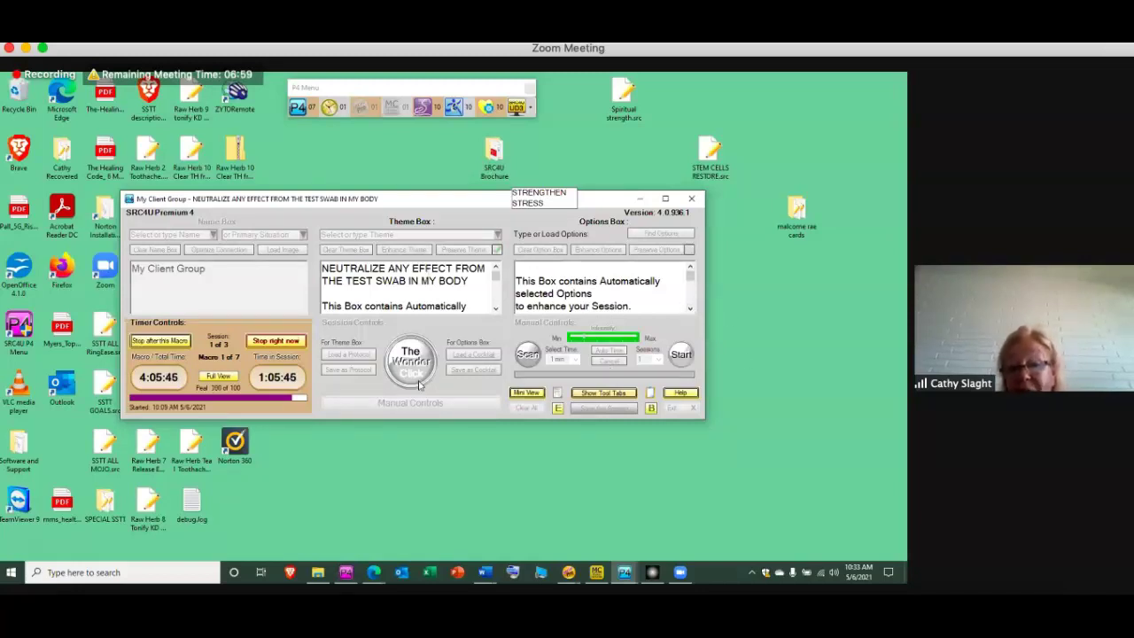
pyautogui.click(689, 309)
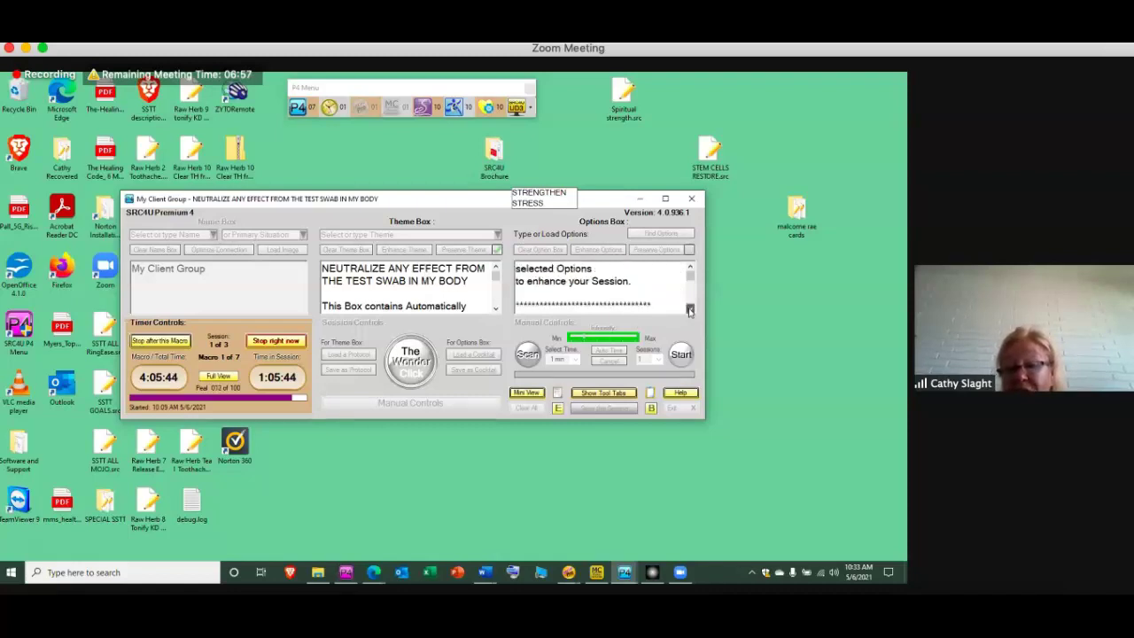
pyautogui.click(689, 309)
pyautogui.click(690, 309)
pyautogui.click(689, 310)
pyautogui.click(689, 310)
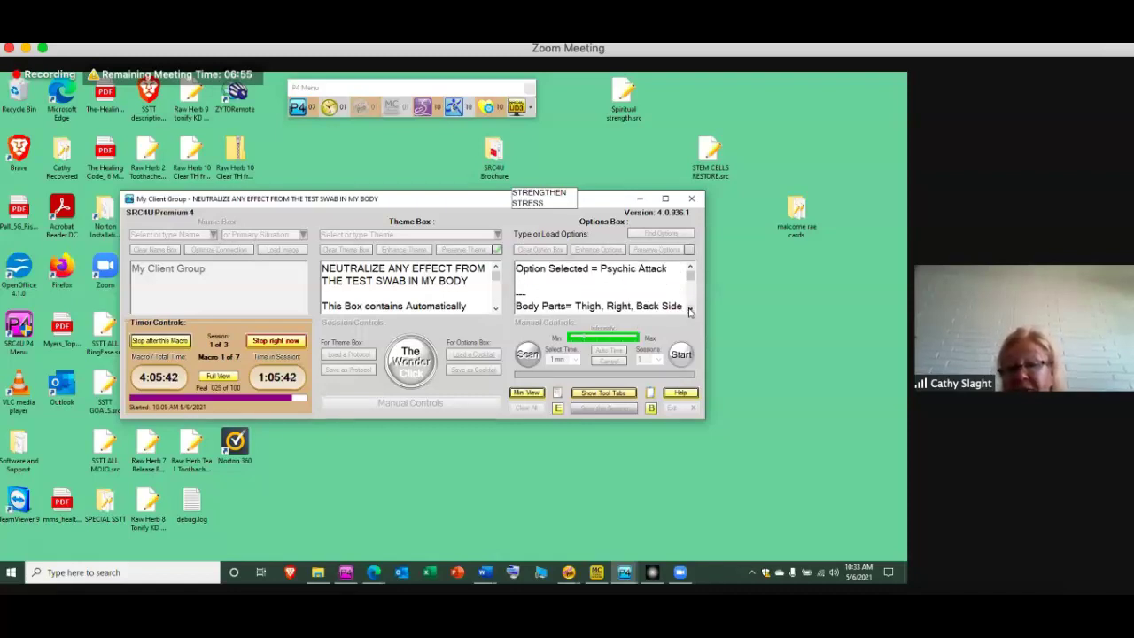
pyautogui.click(689, 310)
pyautogui.click(690, 310)
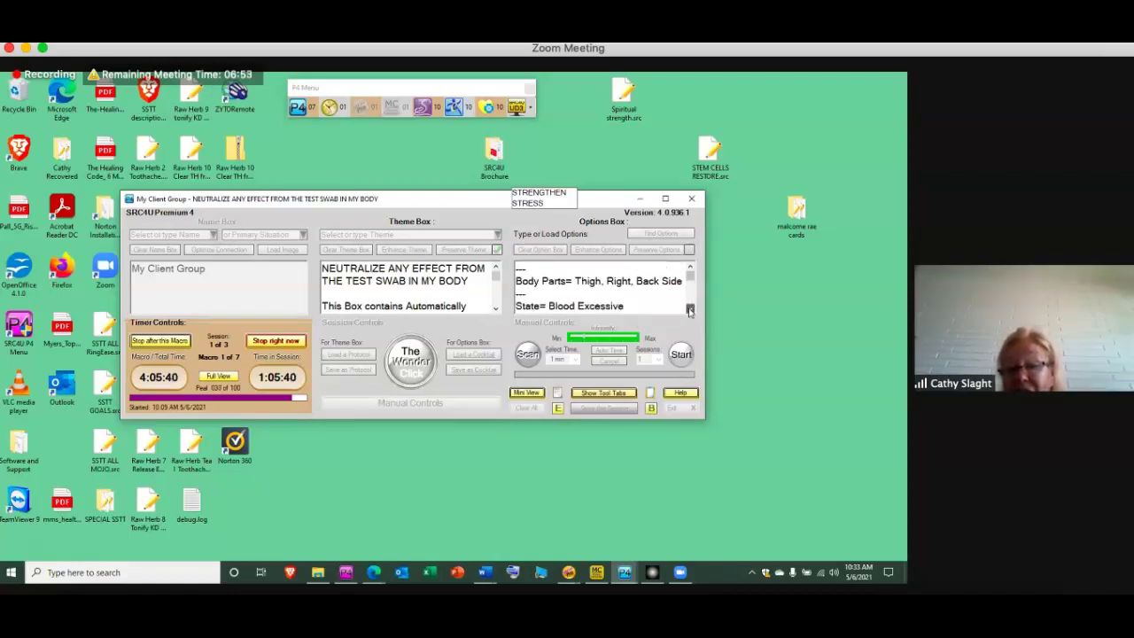
pyautogui.click(690, 310)
pyautogui.click(690, 310)
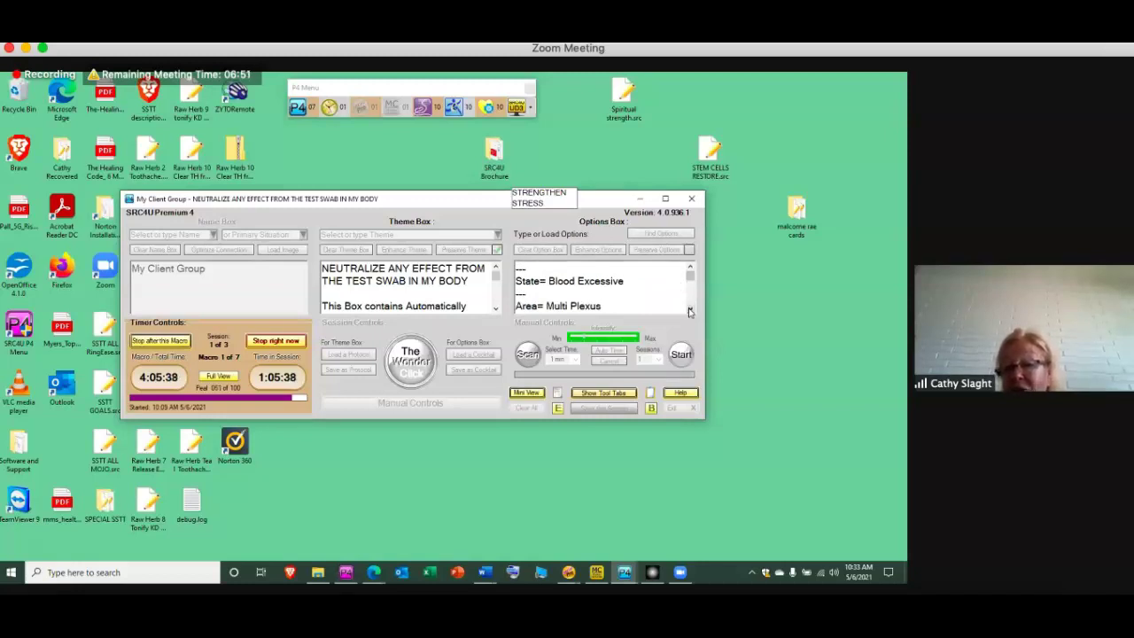
pyautogui.click(690, 310)
pyautogui.click(689, 310)
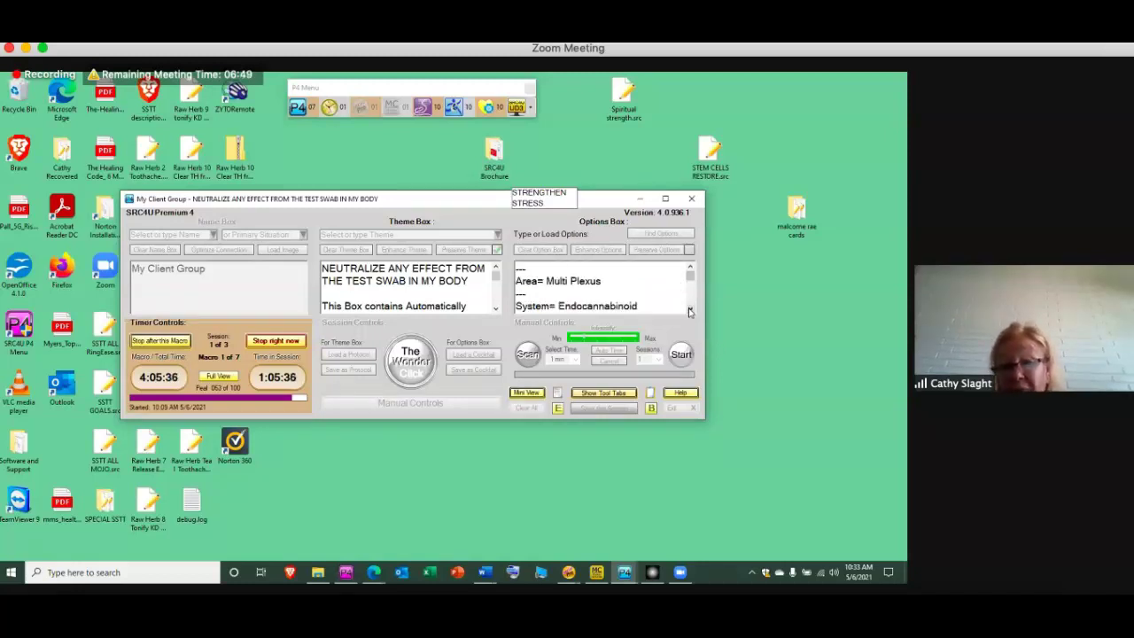
pyautogui.click(689, 310)
pyautogui.click(689, 310)
pyautogui.click(689, 310)
pyautogui.click(689, 310)
pyautogui.click(690, 310)
pyautogui.click(690, 310)
pyautogui.click(690, 310)
pyautogui.click(690, 311)
pyautogui.click(689, 310)
pyautogui.click(689, 310)
pyautogui.click(689, 310)
pyautogui.click(690, 311)
pyautogui.click(689, 310)
pyautogui.click(689, 310)
pyautogui.click(689, 310)
pyautogui.click(689, 310)
pyautogui.click(689, 310)
pyautogui.click(690, 310)
pyautogui.click(689, 310)
pyautogui.click(690, 310)
pyautogui.click(689, 310)
pyautogui.click(690, 310)
pyautogui.click(689, 311)
pyautogui.click(690, 310)
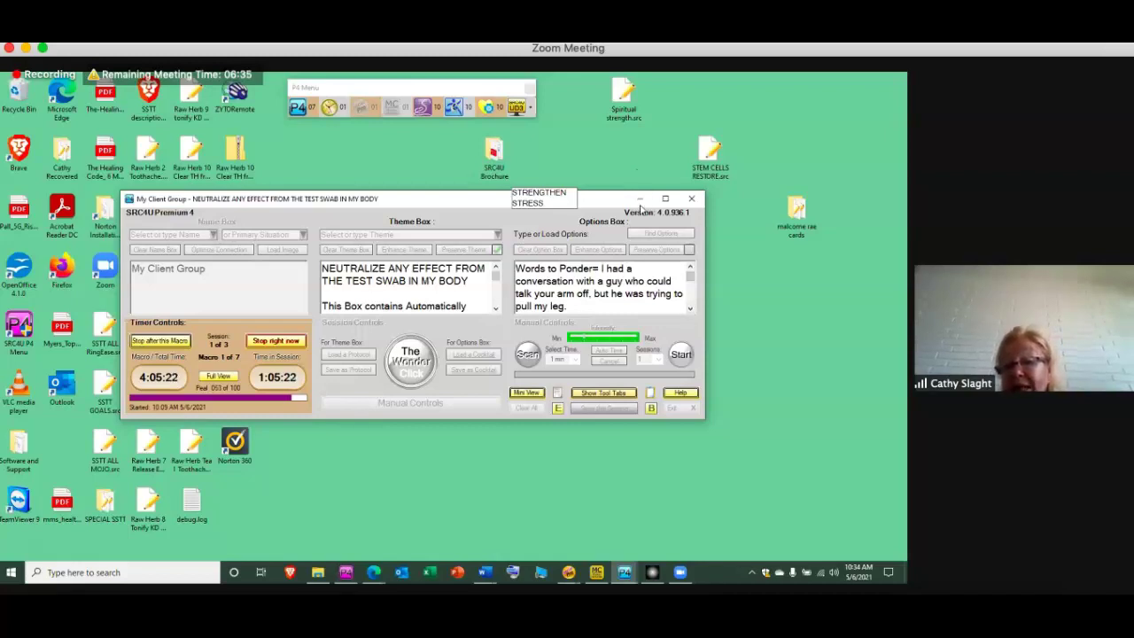
pyautogui.click(639, 199)
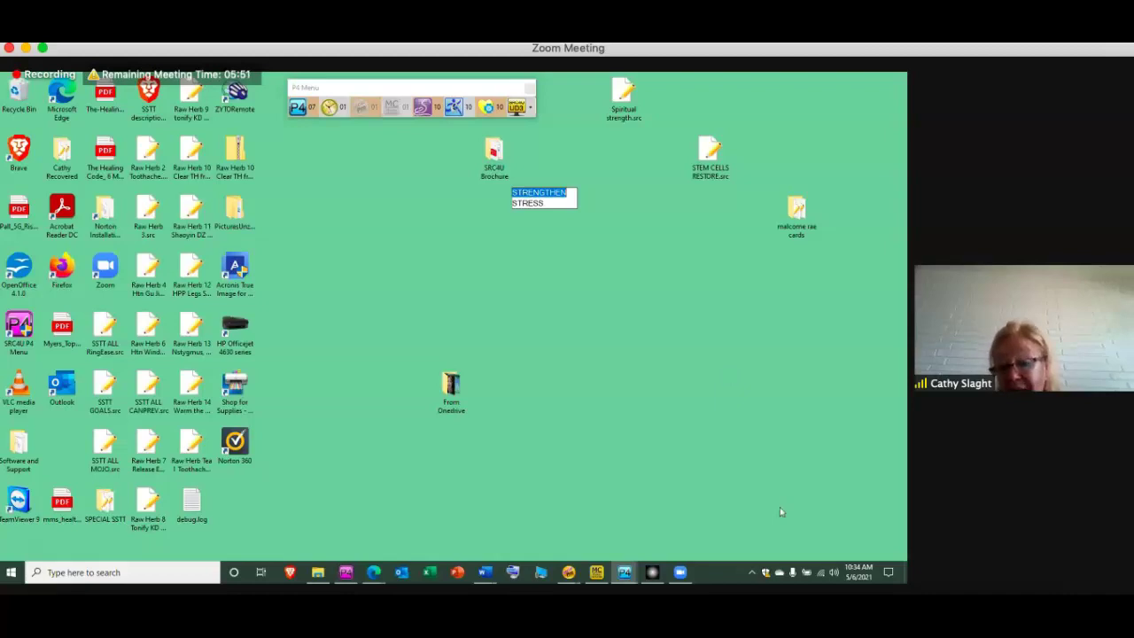
# Leave the Zoom meeting, then show the presenter's website Home page in Safari
pyautogui.click(680, 573)
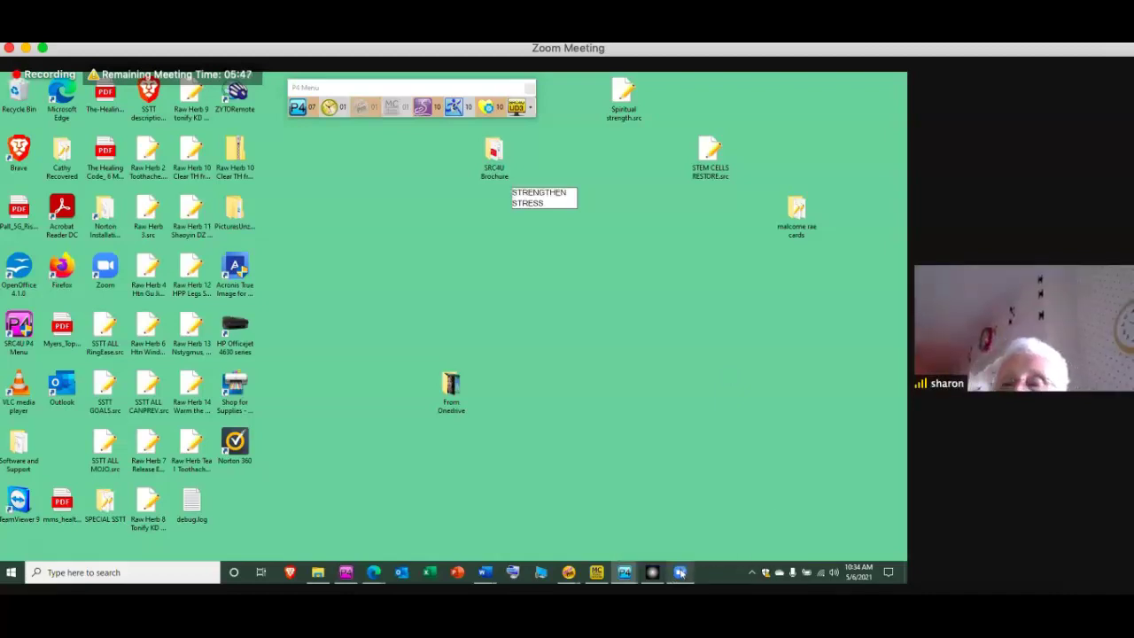
pyautogui.moveTo(995, 145)
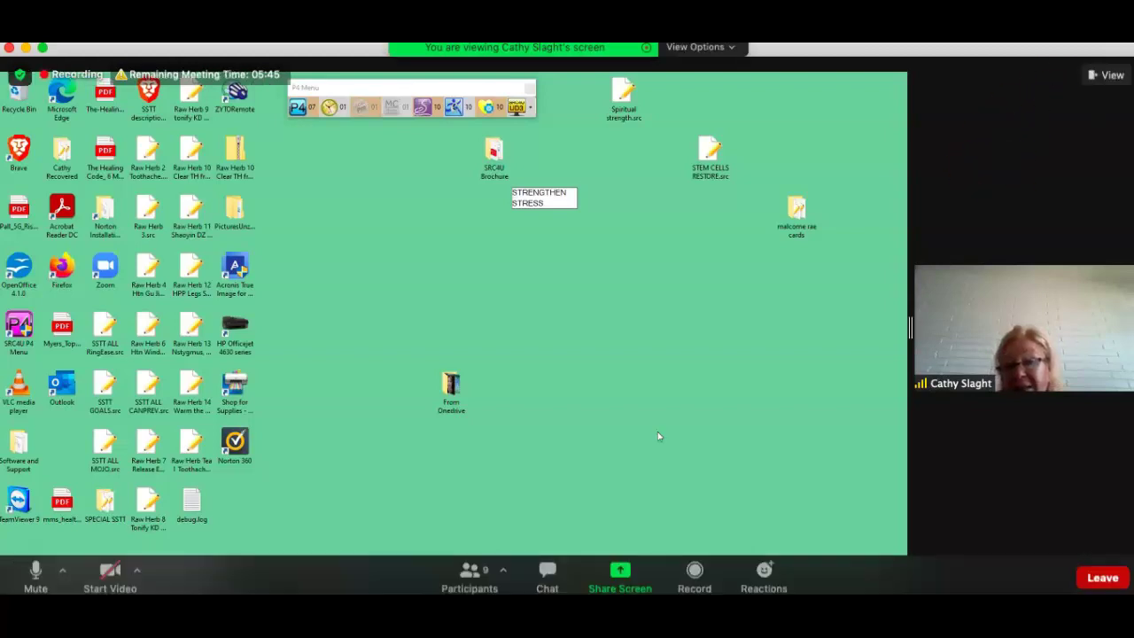
pyautogui.click(1103, 578)
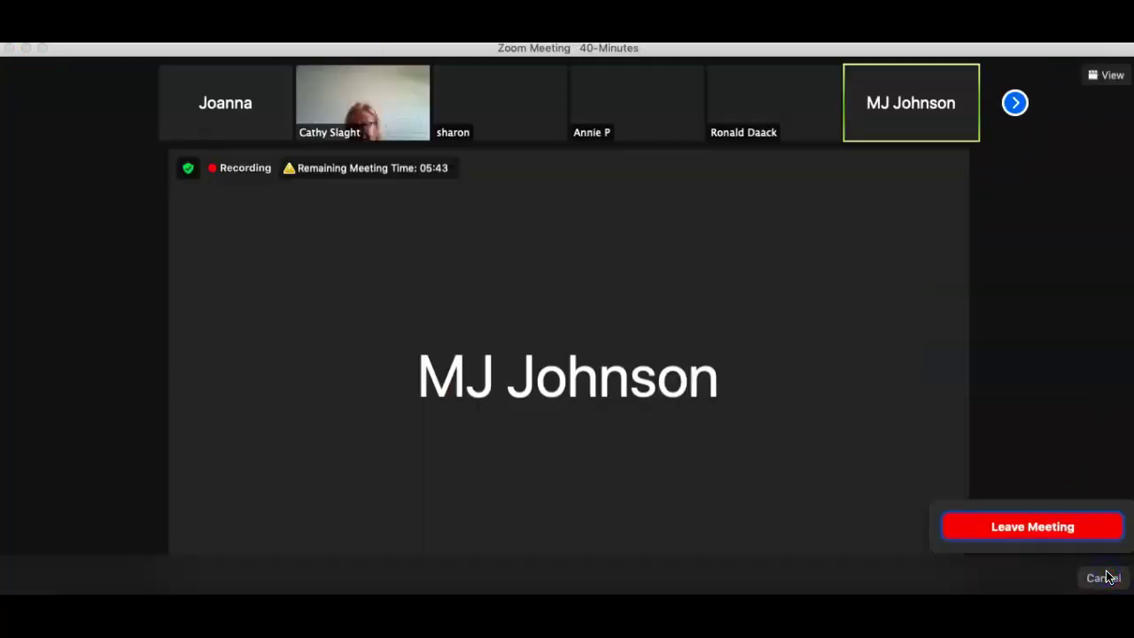
pyautogui.click(1068, 524)
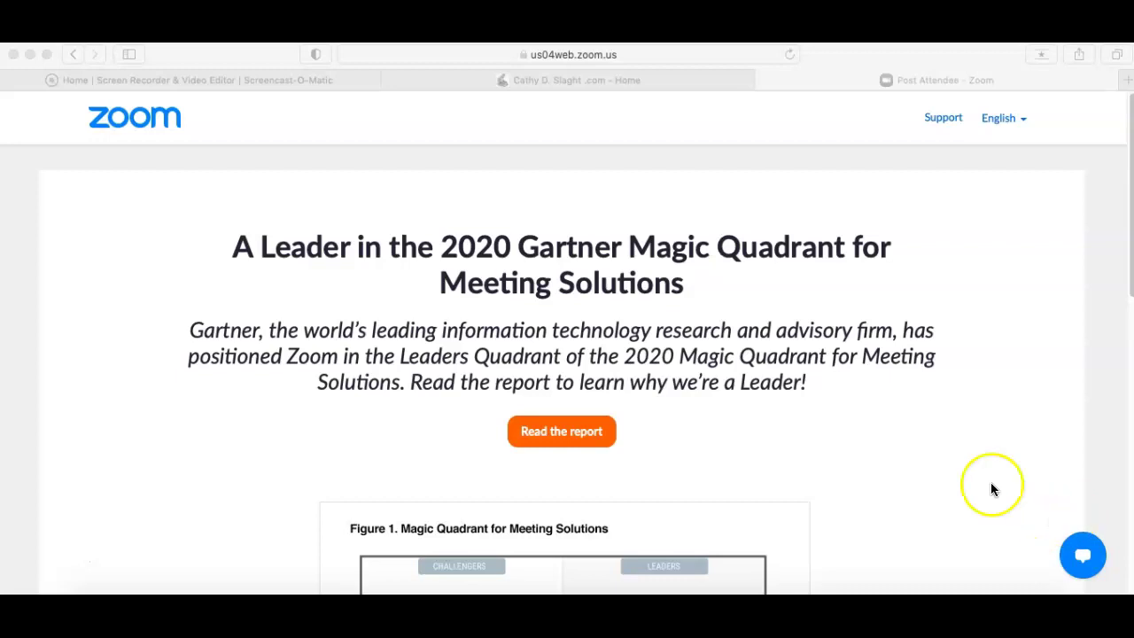
pyautogui.click(13, 303)
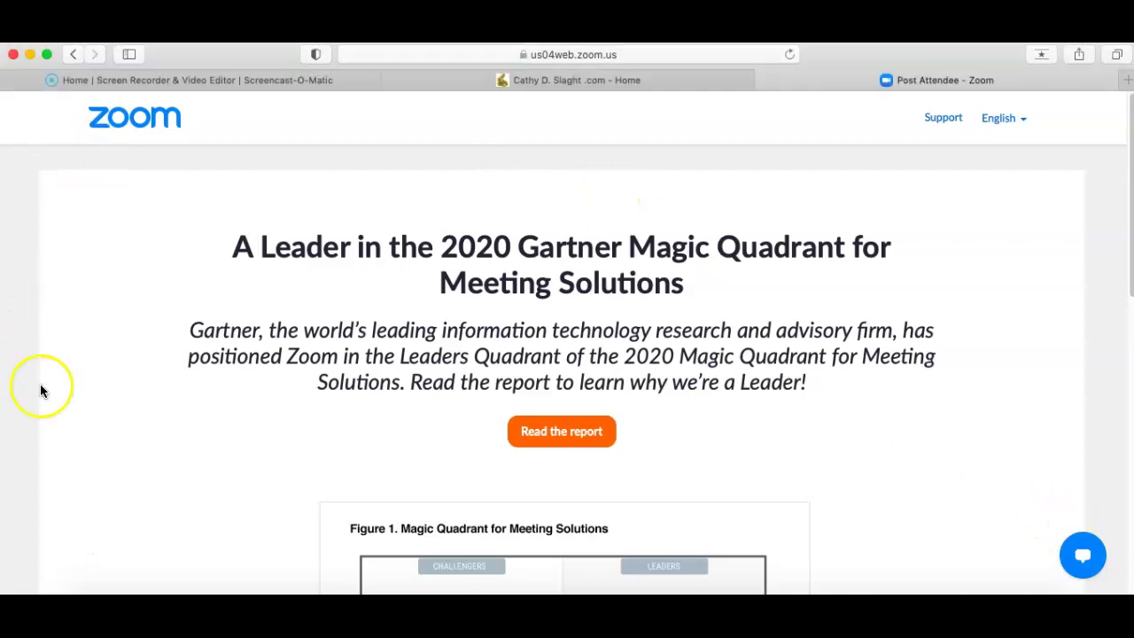
pyautogui.click(618, 80)
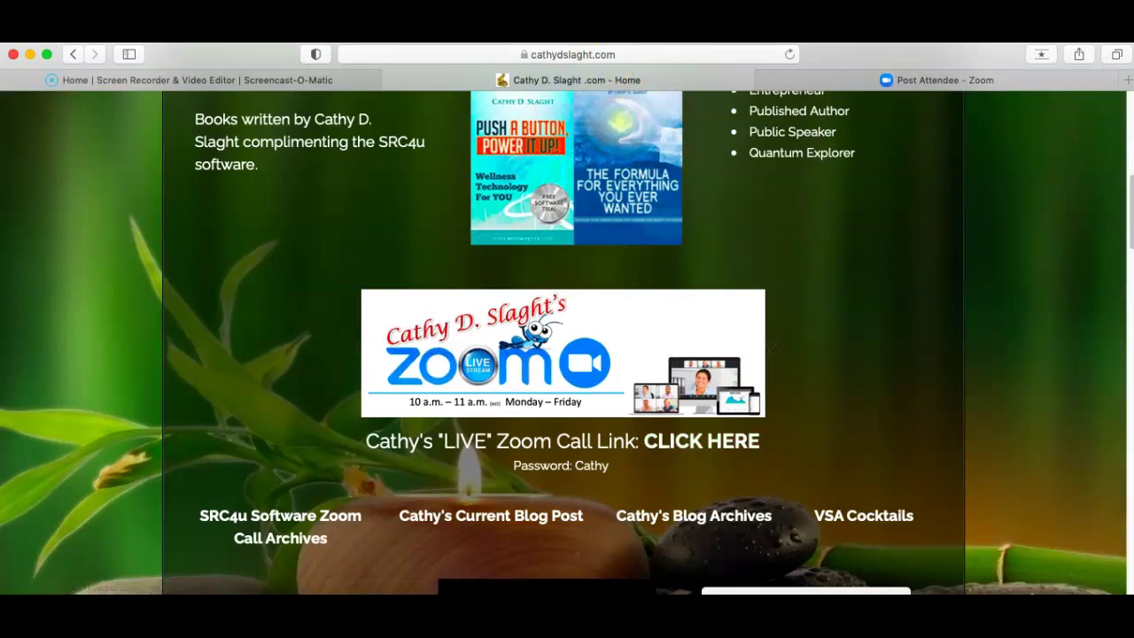